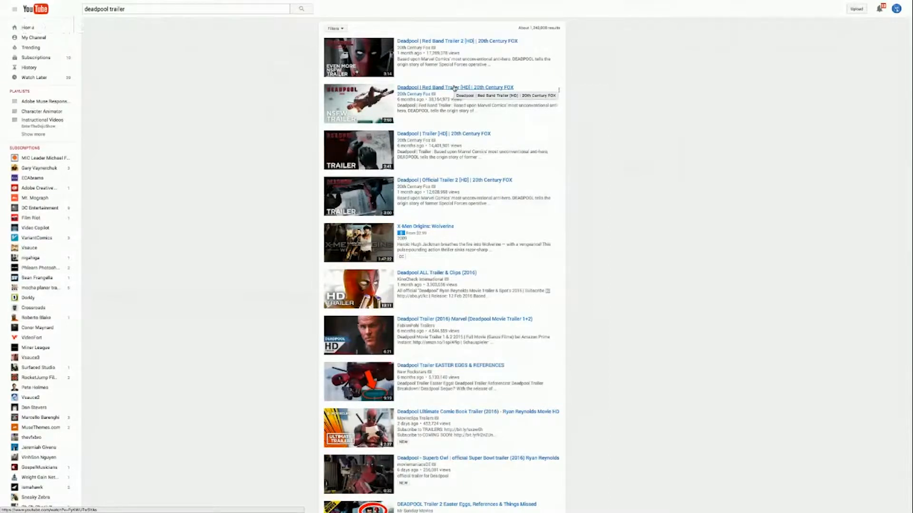
Copy the link address of "Deadpool | Red Band Trailer [HD] | 20th Century FOX" and paste it into convert2mp3.net's video link field
{"action": "right_click", "coordinate": [454, 88]}
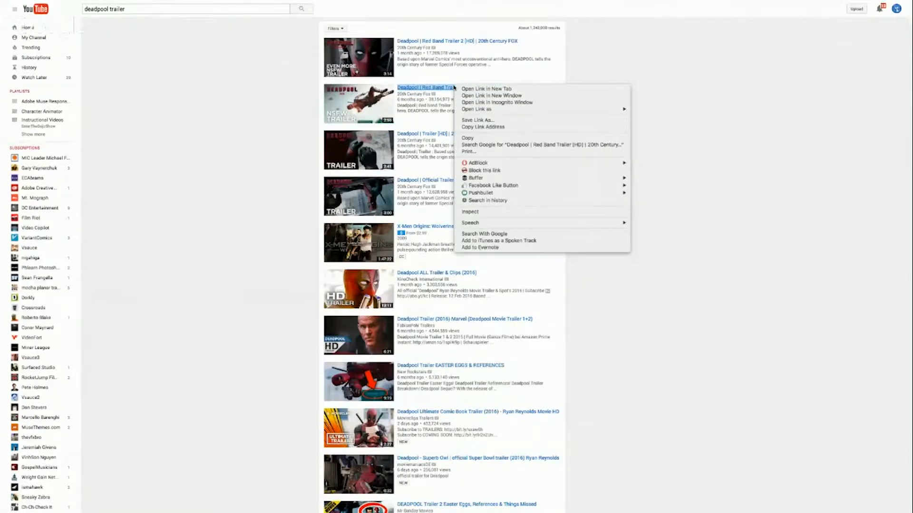
{"action": "left_click", "coordinate": [473, 127]}
{"action": "mouse_move", "coordinate": [336, 2]}
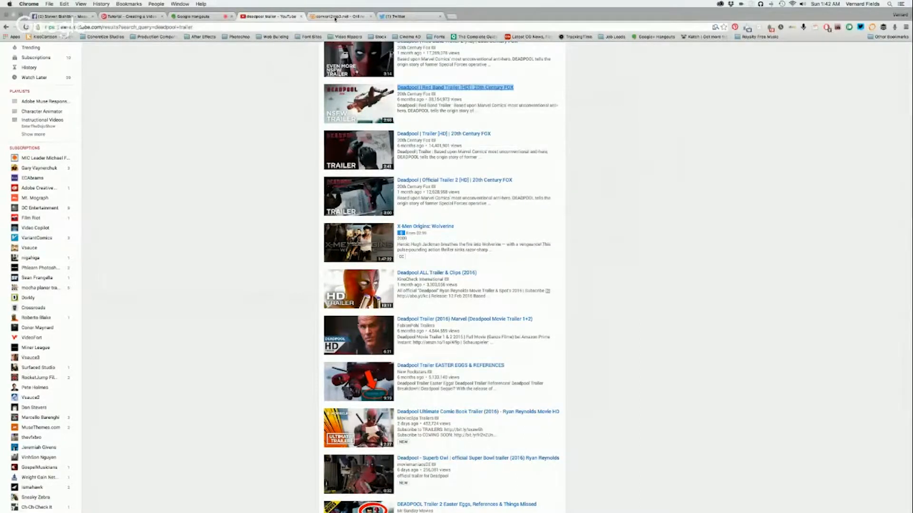
{"action": "left_click", "coordinate": [335, 18]}
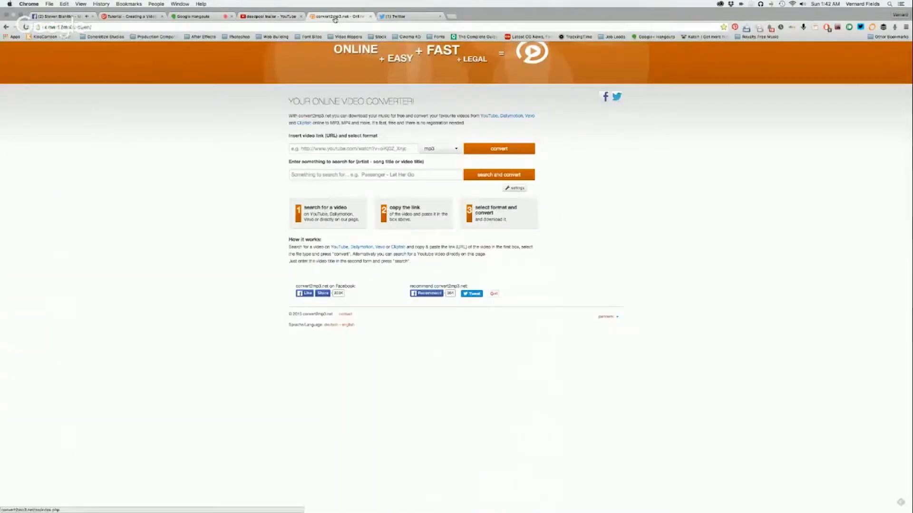
{"action": "left_click", "coordinate": [329, 152]}
{"action": "key", "text": "ctrl+v"}
Convert the linked trailer to mp4 at standard (max. 720p) quality and download the resulting file
{"action": "left_click", "coordinate": [433, 151]}
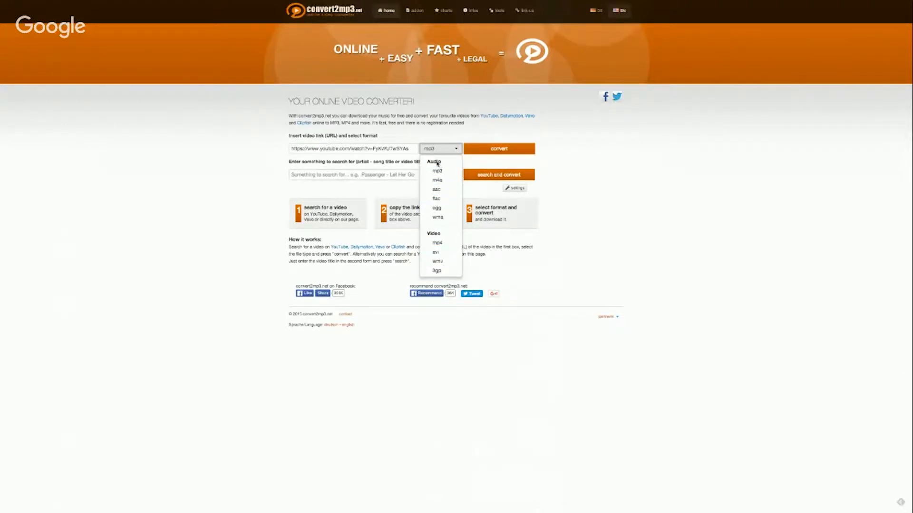
{"action": "left_click", "coordinate": [436, 244]}
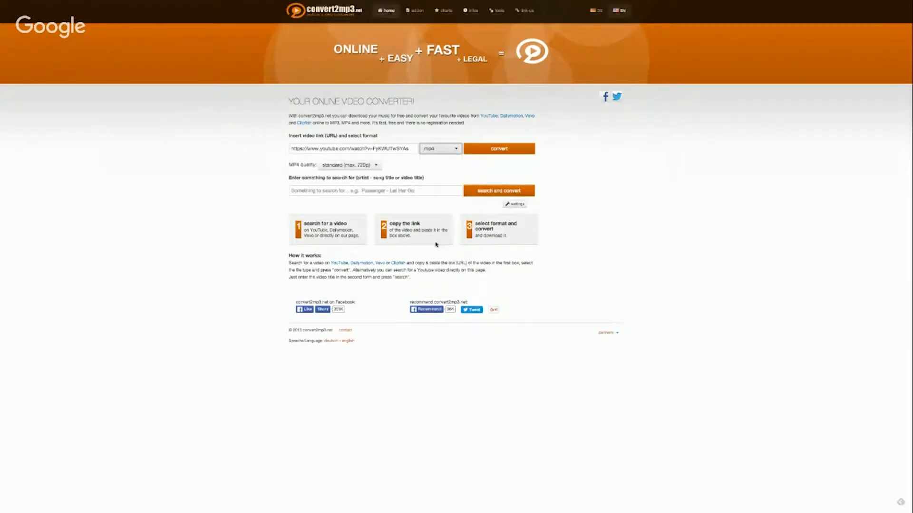
{"action": "left_click", "coordinate": [359, 166]}
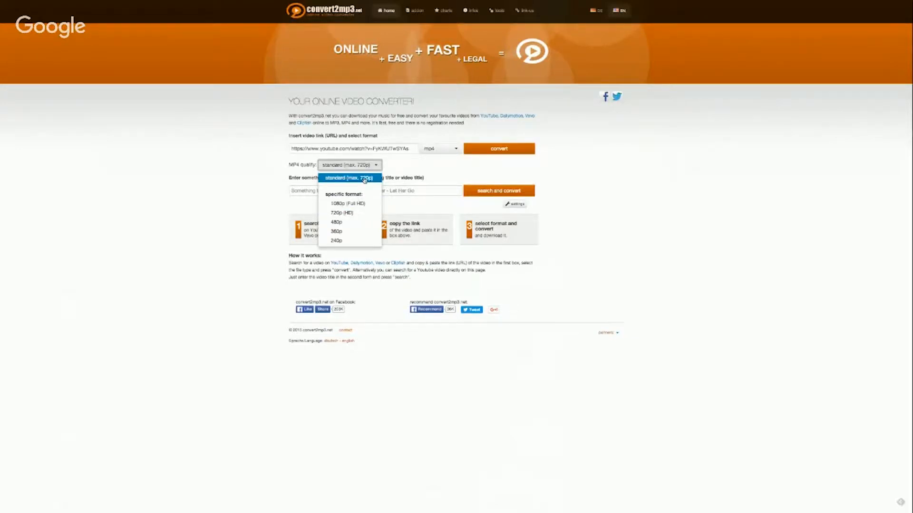
{"action": "left_click", "coordinate": [365, 179]}
{"action": "left_click", "coordinate": [517, 152]}
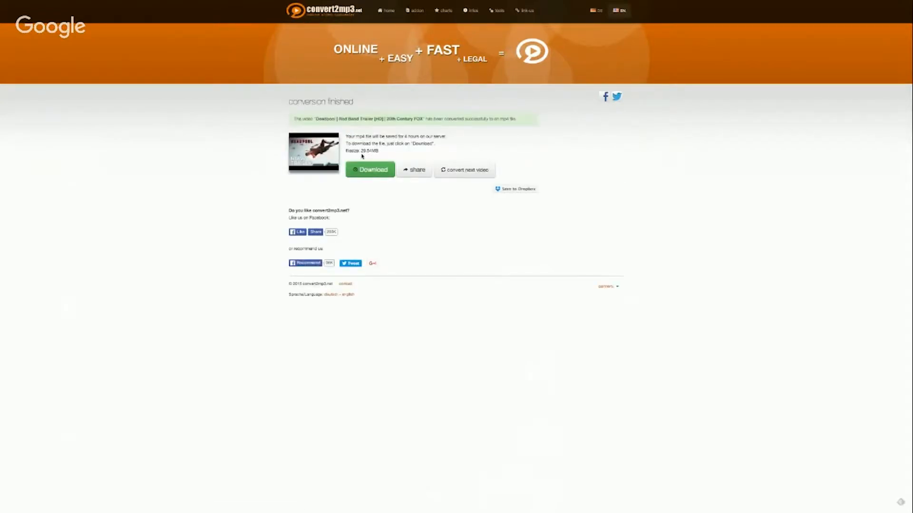
{"action": "left_click", "coordinate": [368, 167]}
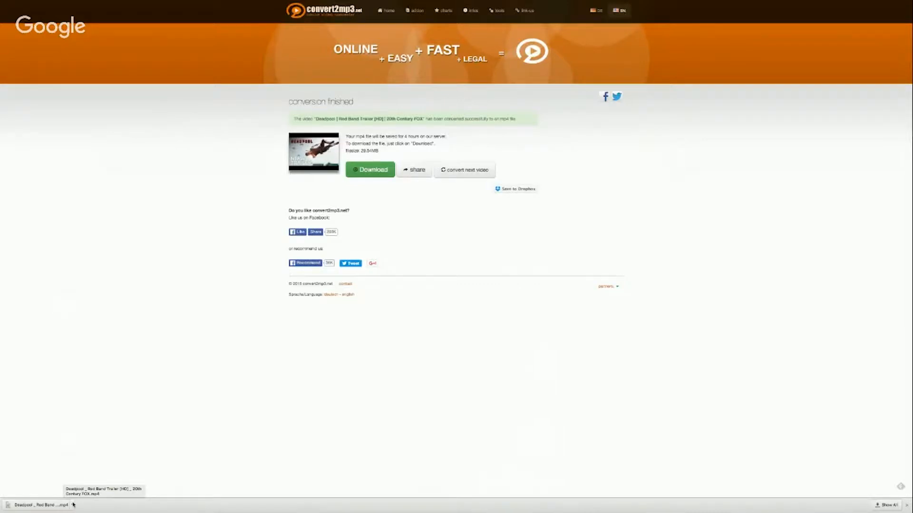
Switch to Photoshop and create a new document named "Deadpool Video File" measuring 720 by 720 pixels
{"action": "key", "text": "super+Tab"}
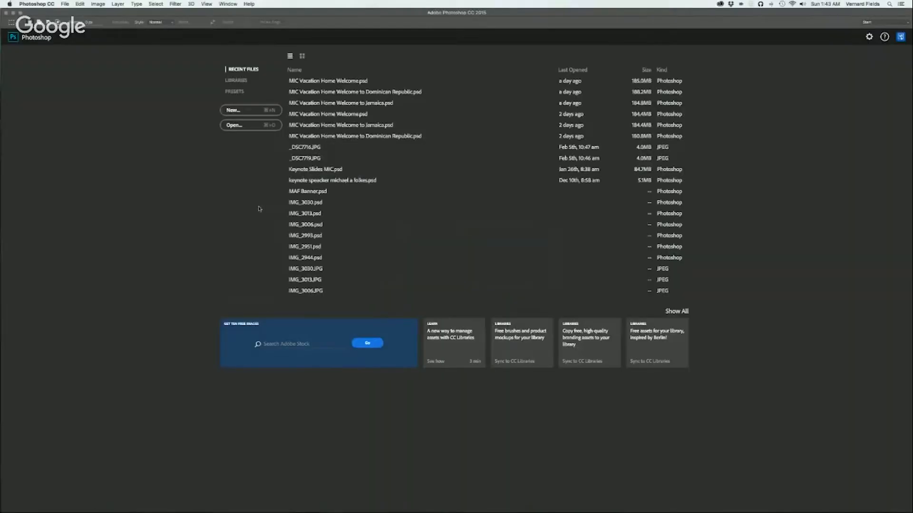
{"action": "left_click", "coordinate": [64, 4]}
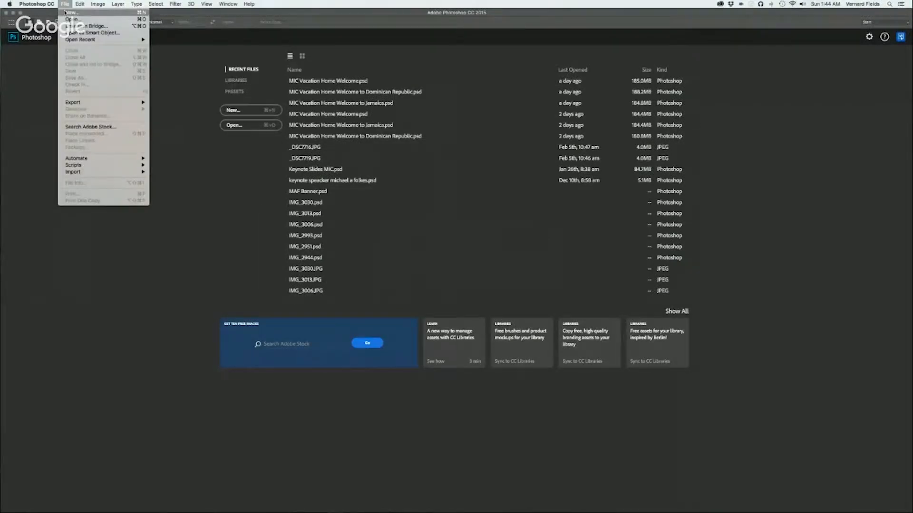
{"action": "left_click", "coordinate": [66, 13]}
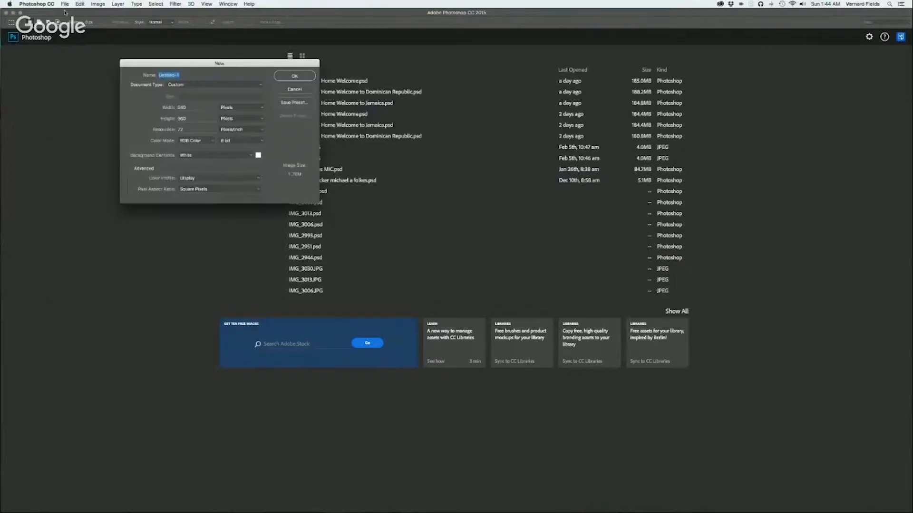
{"action": "type", "text": "Deadpool Video File"}
{"action": "key", "text": "Tab"}
{"action": "type", "text": "720"}
{"action": "key", "text": "Tab"}
{"action": "type", "text": "72"}
{"action": "left_click", "coordinate": [282, 76]}
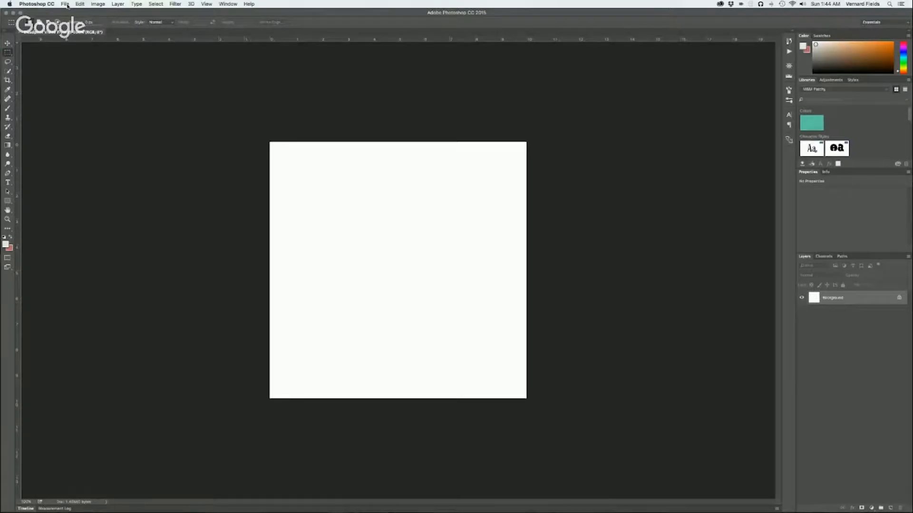
Place the downloaded Deadpool Red Band Trailer mp4 from the Downloads folder into the document at its default size
{"action": "key", "text": "super+o"}
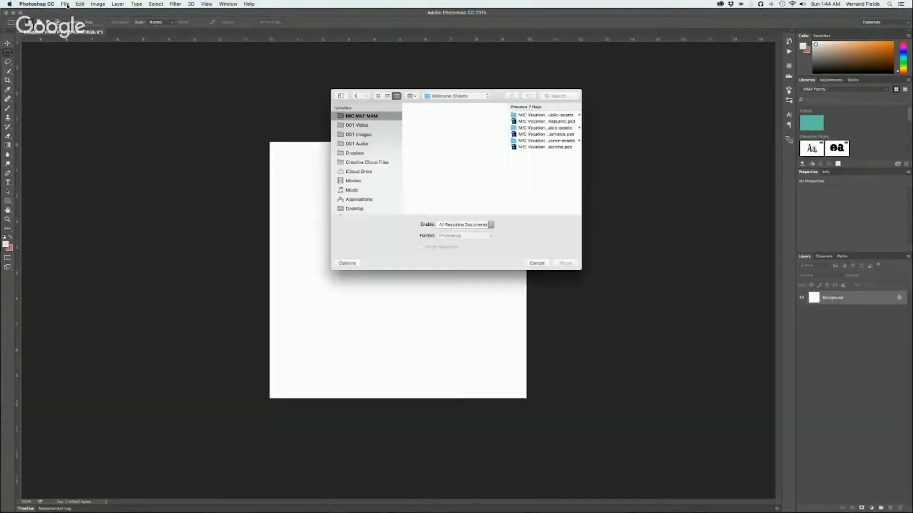
{"action": "scroll", "coordinate": [359, 203], "scroll_direction": "down", "scroll_amount": 5}
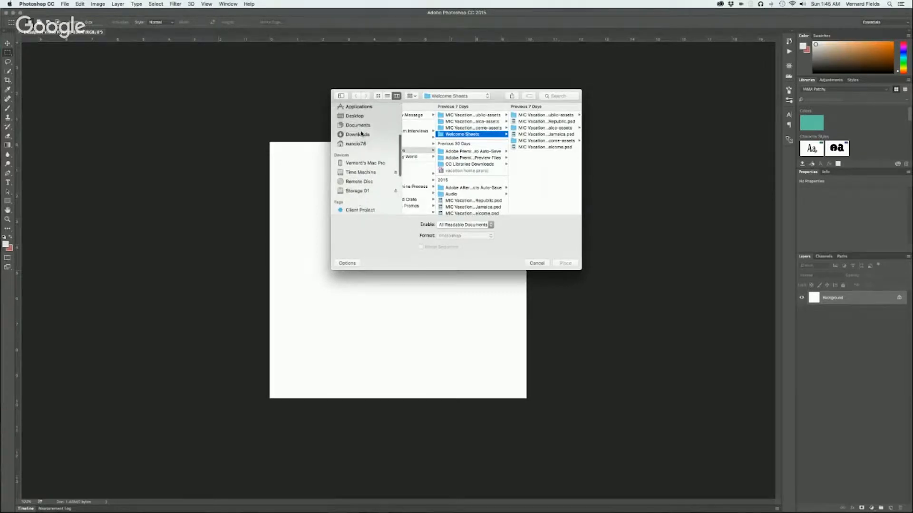
{"action": "left_click", "coordinate": [360, 134]}
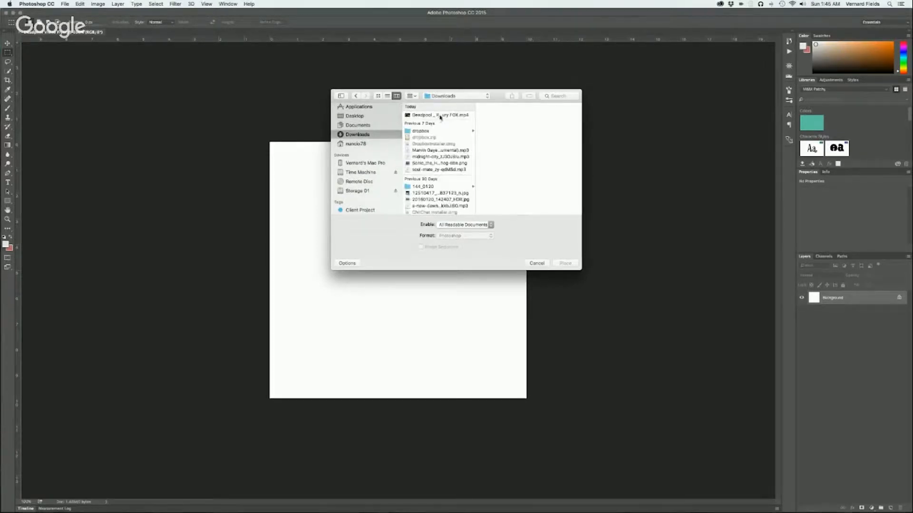
{"action": "left_click", "coordinate": [439, 116]}
{"action": "left_click", "coordinate": [565, 263]}
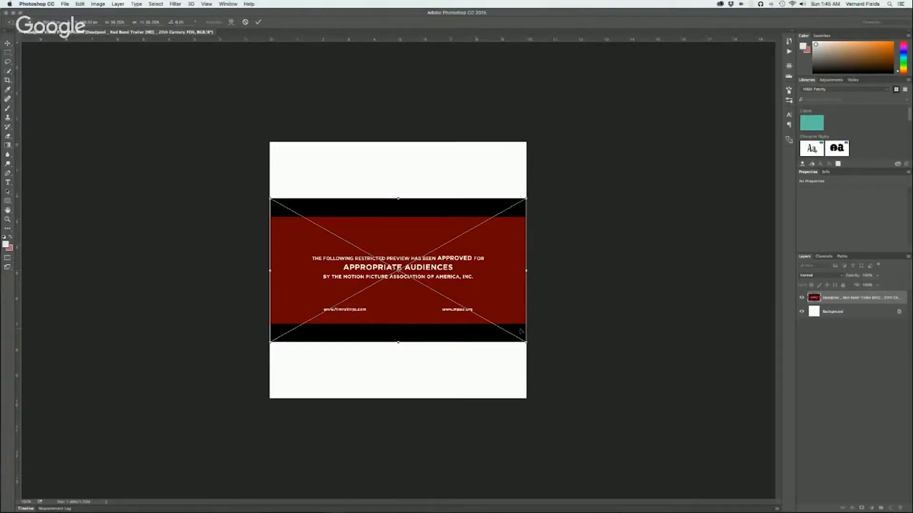
{"action": "key", "text": "Return"}
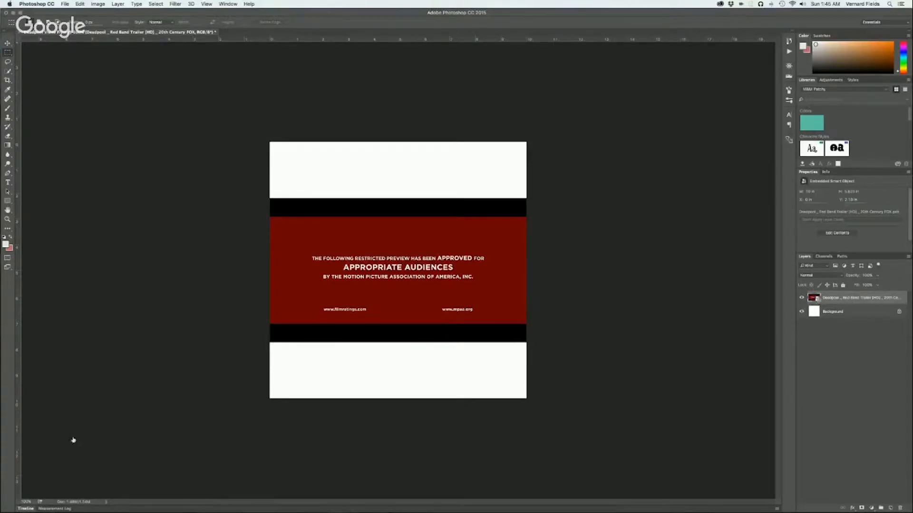
Open the timeline and create a video timeline for the placed trailer
{"action": "left_click", "coordinate": [27, 509]}
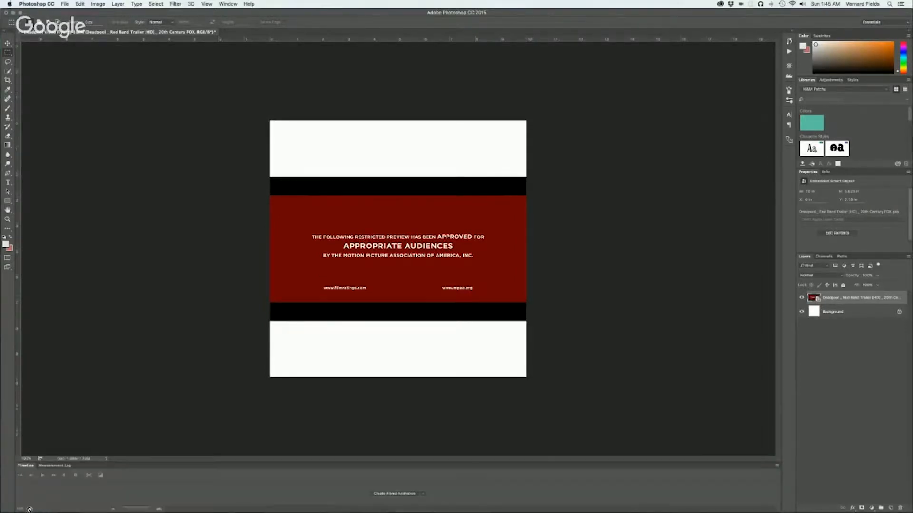
{"action": "left_click", "coordinate": [423, 494]}
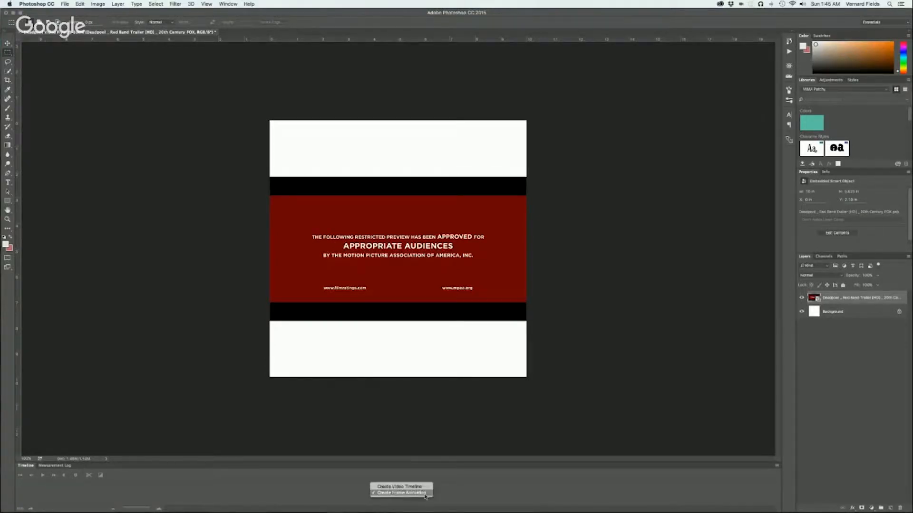
{"action": "left_click", "coordinate": [422, 489]}
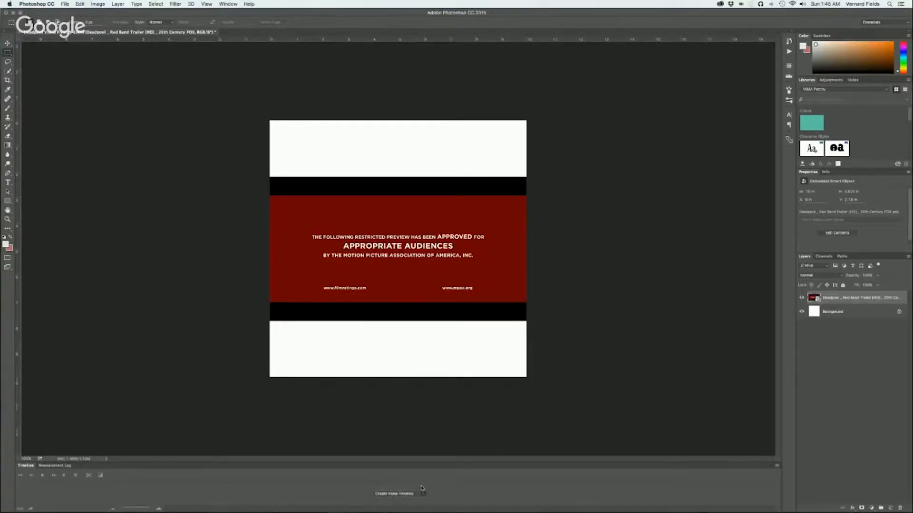
{"action": "left_click", "coordinate": [401, 494]}
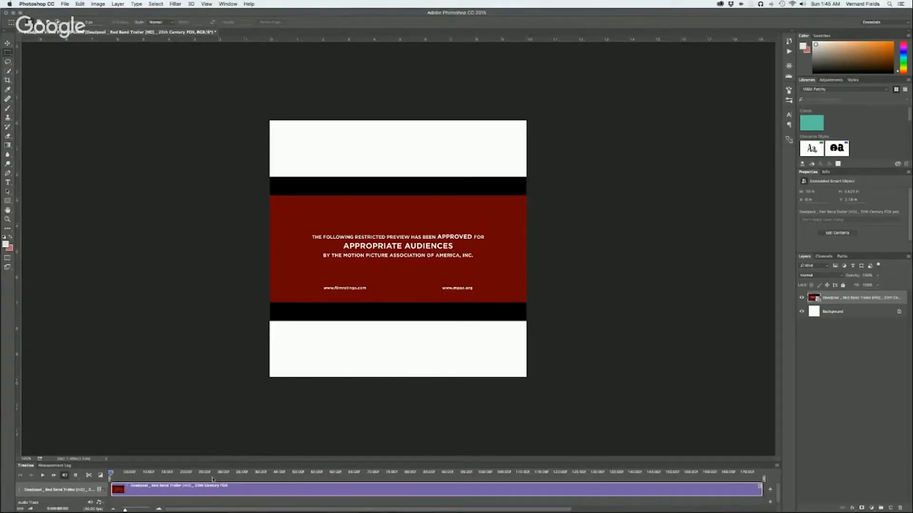
Trim the start of the trailer clip to the red MARVEL logo shot at about 51 seconds
{"action": "left_click_drag", "start_coordinate": [217, 475], "coordinate": [440, 490]}
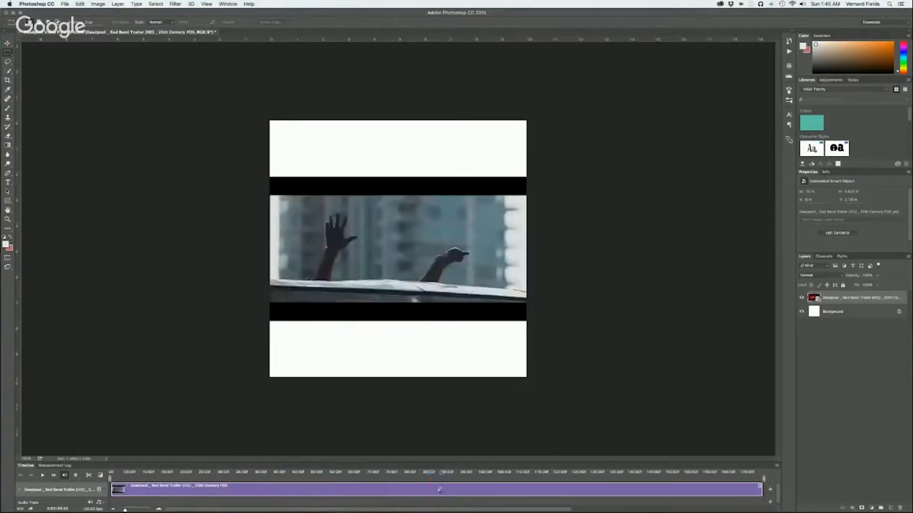
{"action": "left_click_drag", "start_coordinate": [503, 485], "coordinate": [303, 449]}
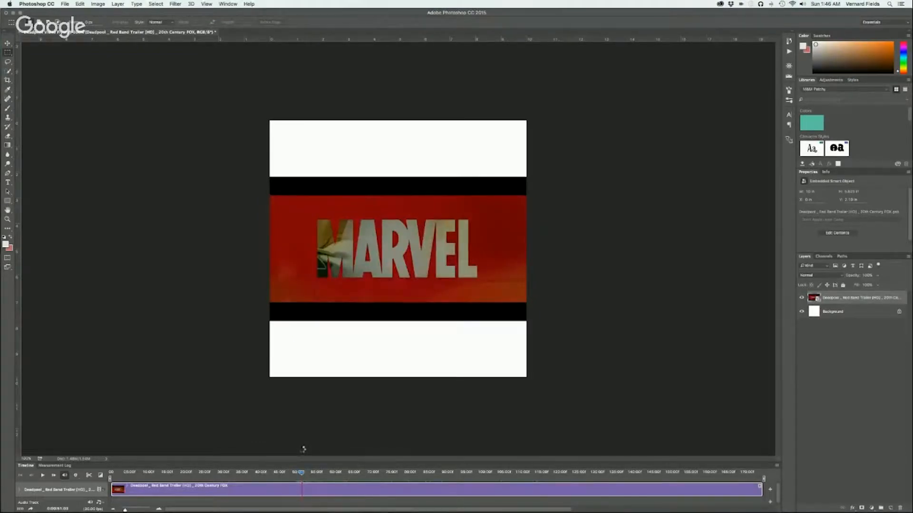
{"action": "left_click", "coordinate": [300, 473]}
{"action": "left_click_drag", "start_coordinate": [300, 473], "coordinate": [302, 473]}
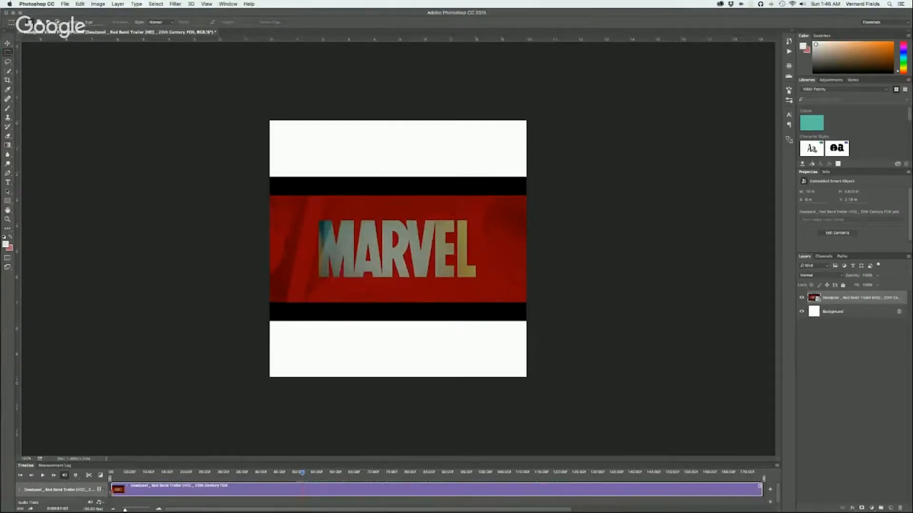
{"action": "left_click_drag", "start_coordinate": [112, 489], "coordinate": [304, 488]}
{"action": "left_click_drag", "start_coordinate": [389, 490], "coordinate": [193, 492]}
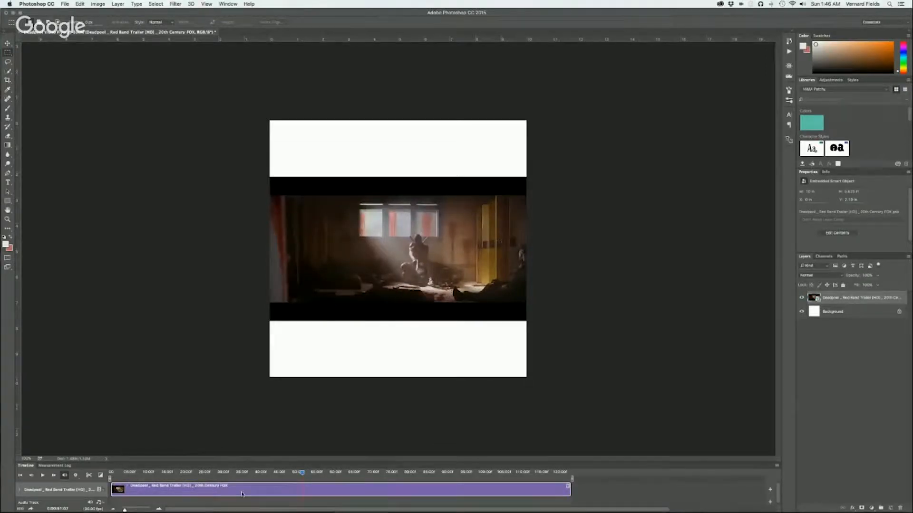
Move the playhead to 15 seconds and trim the end of the trailer clip to that point
{"action": "left_click_drag", "start_coordinate": [306, 473], "coordinate": [164, 478]}
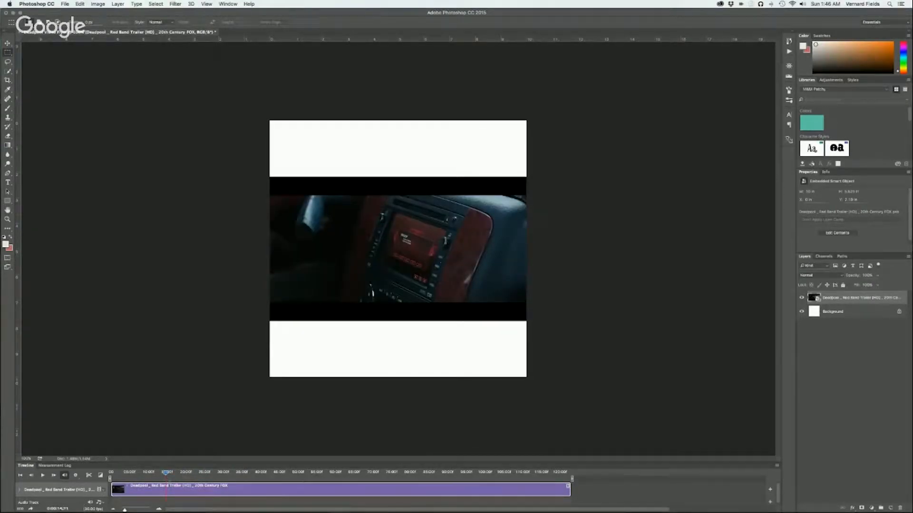
{"action": "left_click_drag", "start_coordinate": [59, 509], "coordinate": [64, 507]}
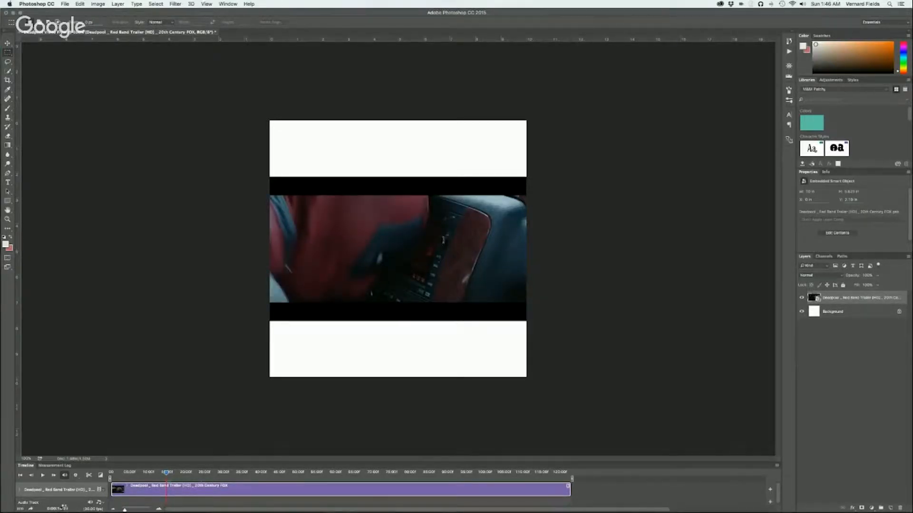
{"action": "left_click_drag", "start_coordinate": [63, 507], "coordinate": [66, 507]}
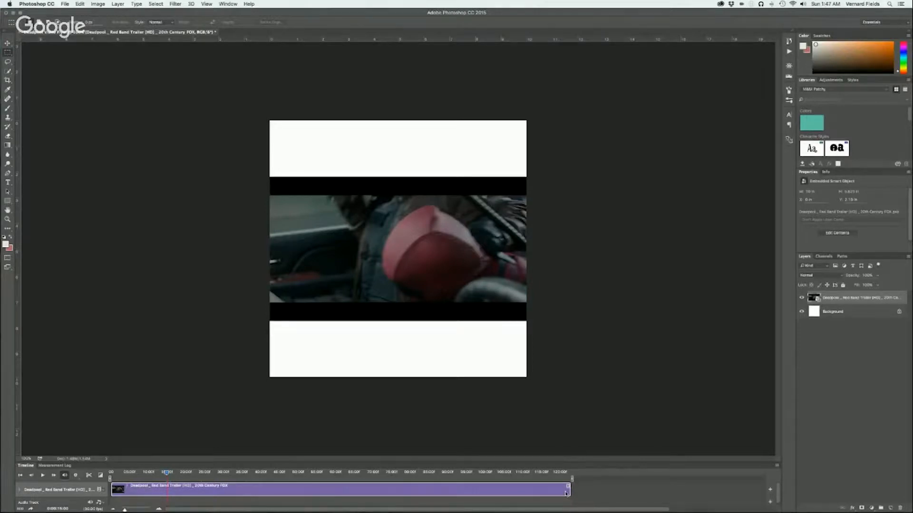
{"action": "left_click_drag", "start_coordinate": [570, 493], "coordinate": [110, 474]}
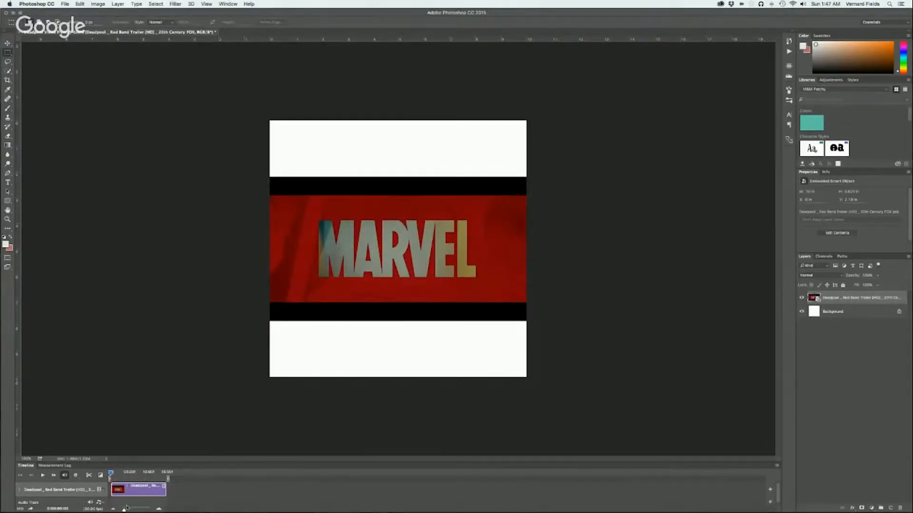
Preview the trimmed trailer clip from its start and return the playhead to the beginning
{"action": "left_click_drag", "start_coordinate": [125, 510], "coordinate": [130, 511]}
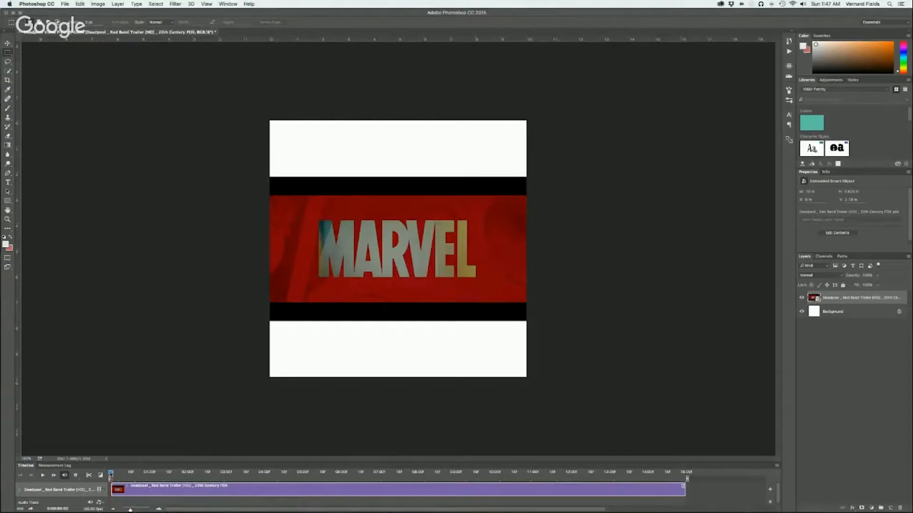
{"action": "mouse_move", "coordinate": [110, 474]}
{"action": "left_mouse_down"}
{"action": "mouse_move", "coordinate": [232, 471]}
{"action": "mouse_move", "coordinate": [94, 478]}
{"action": "left_mouse_up"}
{"action": "key", "text": "space"}
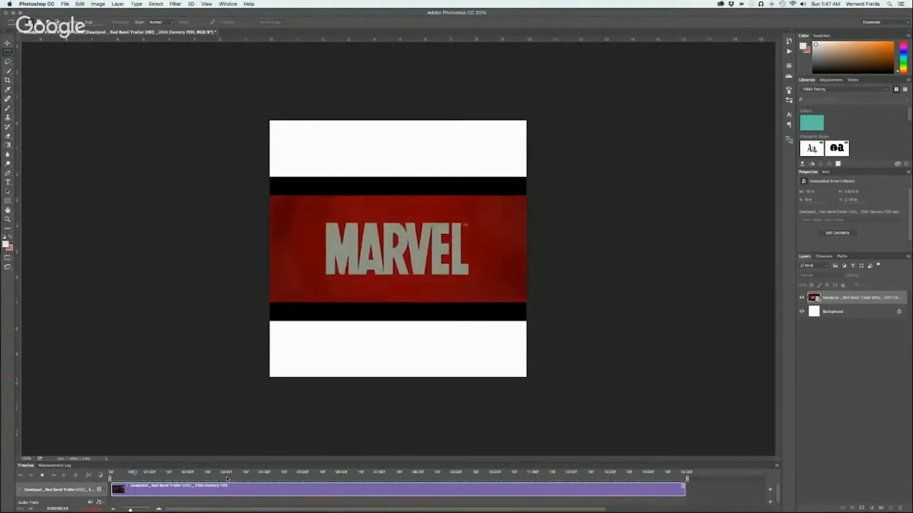
{"action": "left_click_drag", "start_coordinate": [205, 474], "coordinate": [101, 476]}
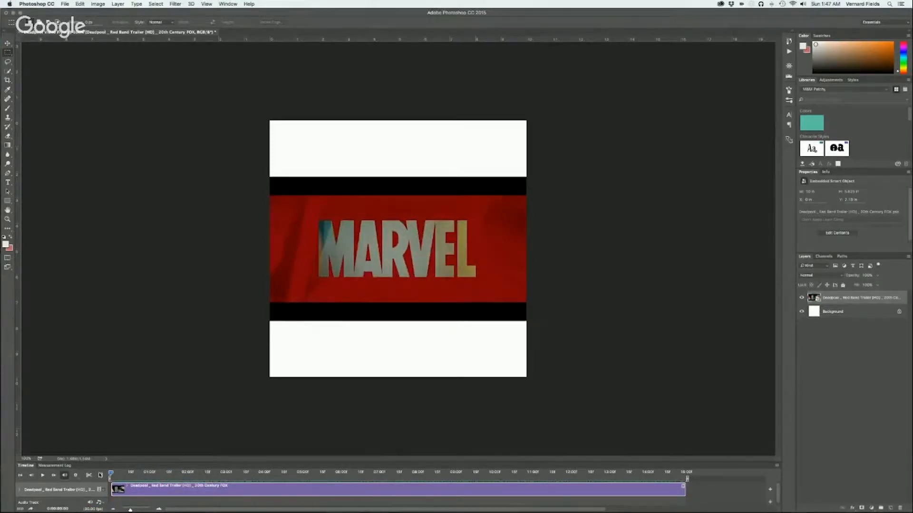
Delete the white Background layer beneath the trailer clip
{"action": "left_click", "coordinate": [8, 46]}
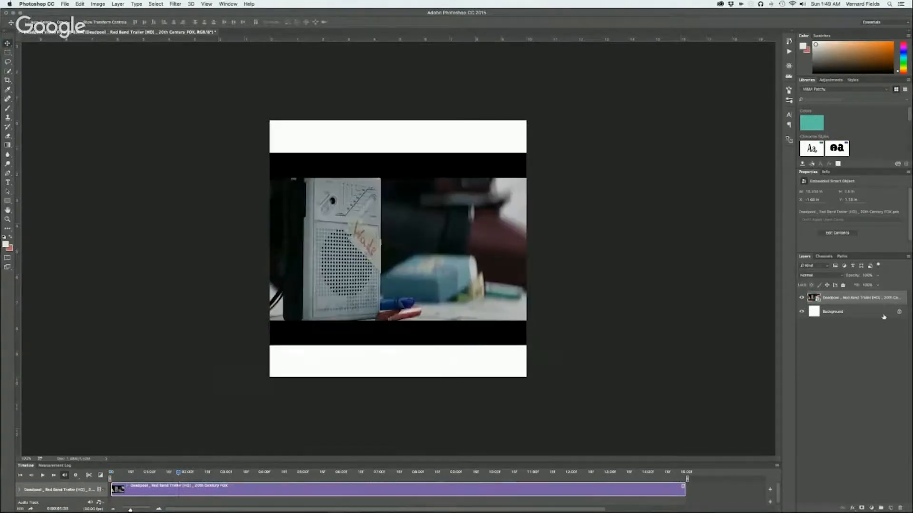
{"action": "left_click", "coordinate": [883, 317]}
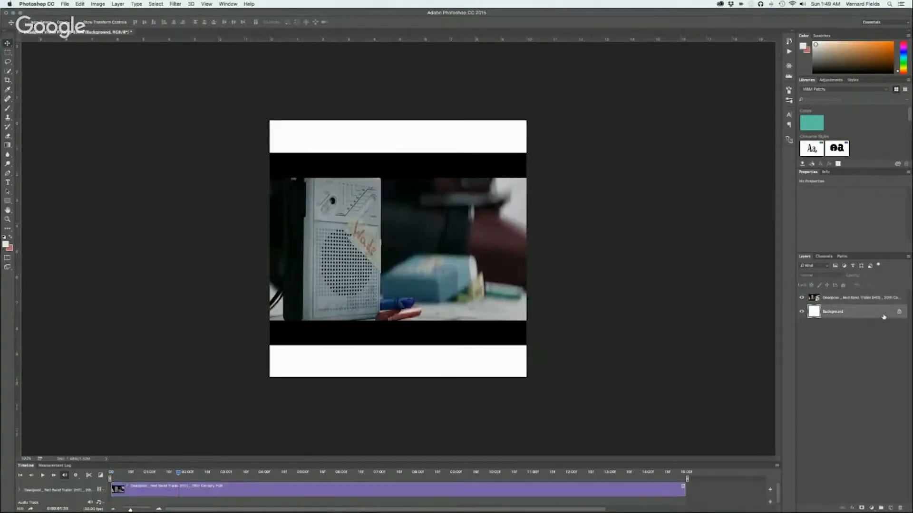
{"action": "key", "text": "Delete"}
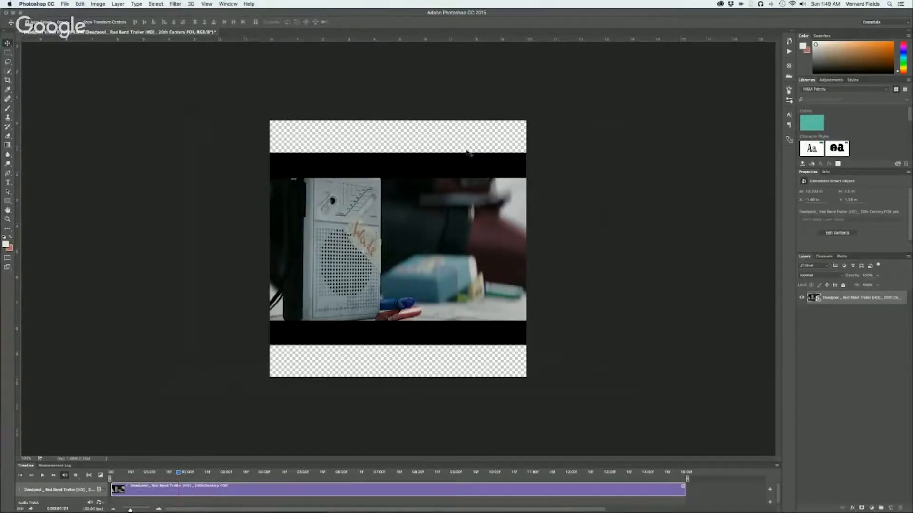
Switch to the browser, find a large burlap fabric background in the image results, and copy the square Burlap Super Natural picture
{"action": "key", "text": "super+Tab"}
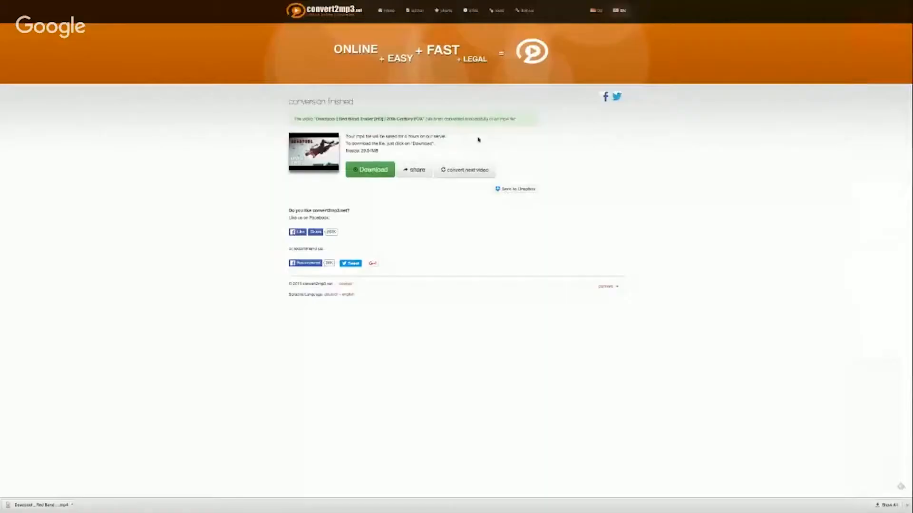
{"action": "mouse_move", "coordinate": [388, 0]}
{"action": "left_click", "coordinate": [452, 17]}
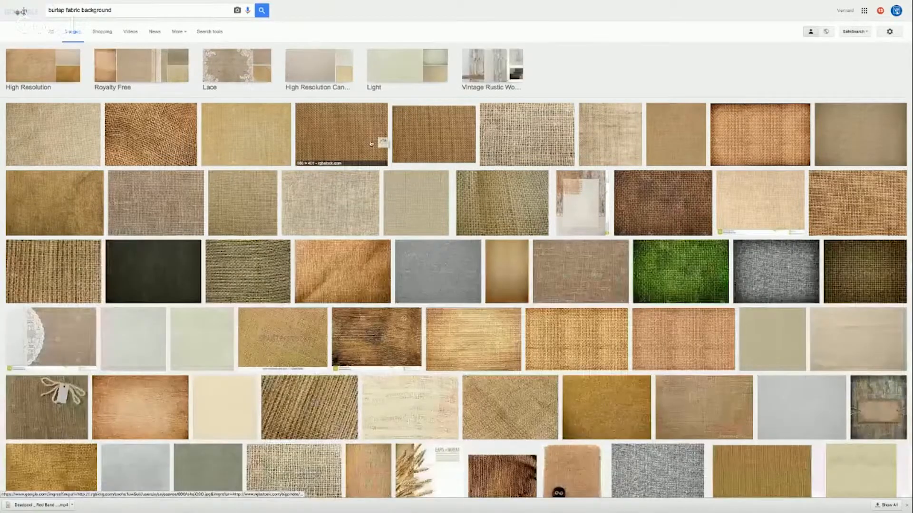
{"action": "mouse_move", "coordinate": [372, 144]}
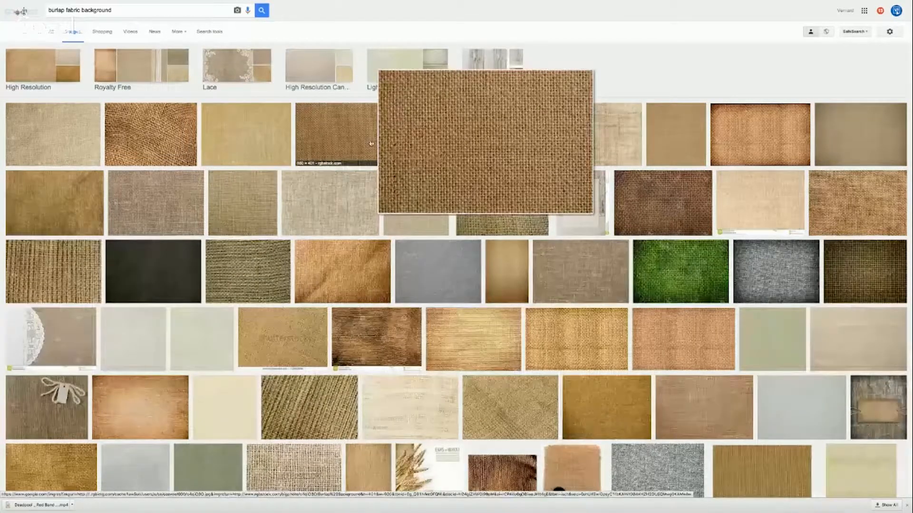
{"action": "mouse_move", "coordinate": [642, 210]}
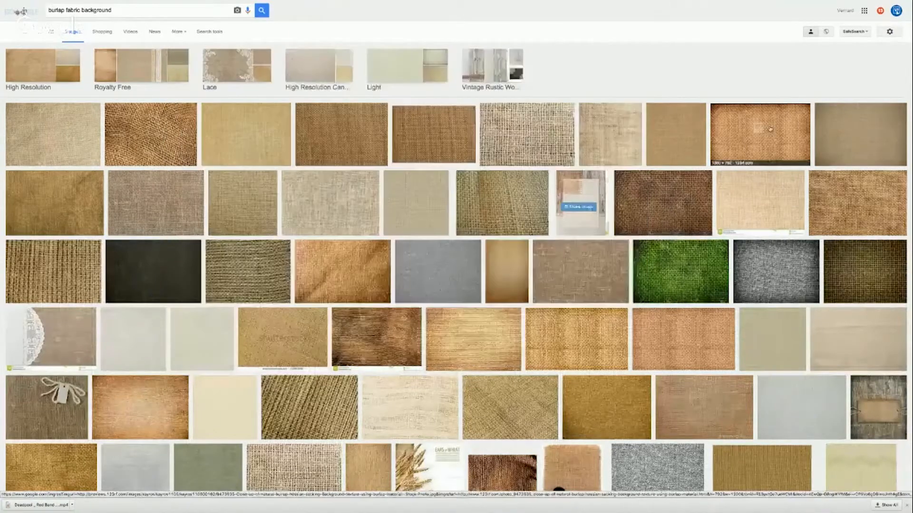
{"action": "mouse_move", "coordinate": [770, 129]}
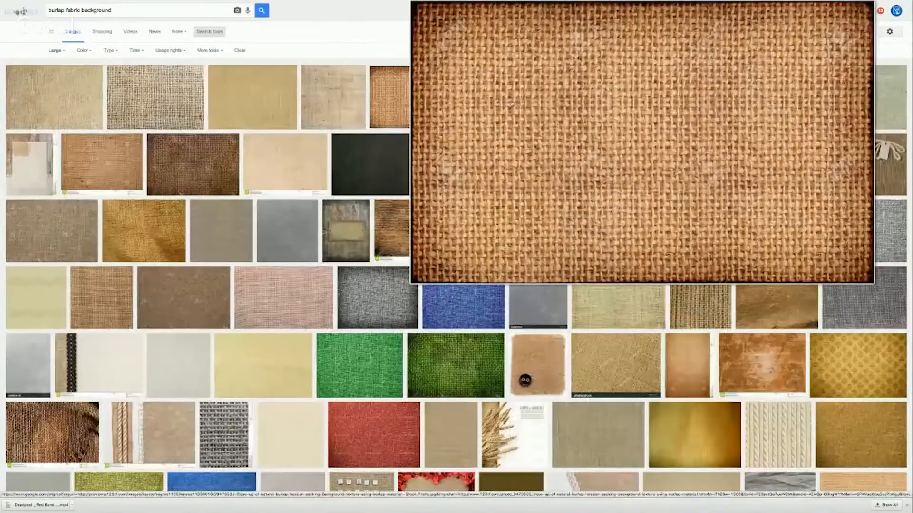
{"action": "mouse_move", "coordinate": [514, 106]}
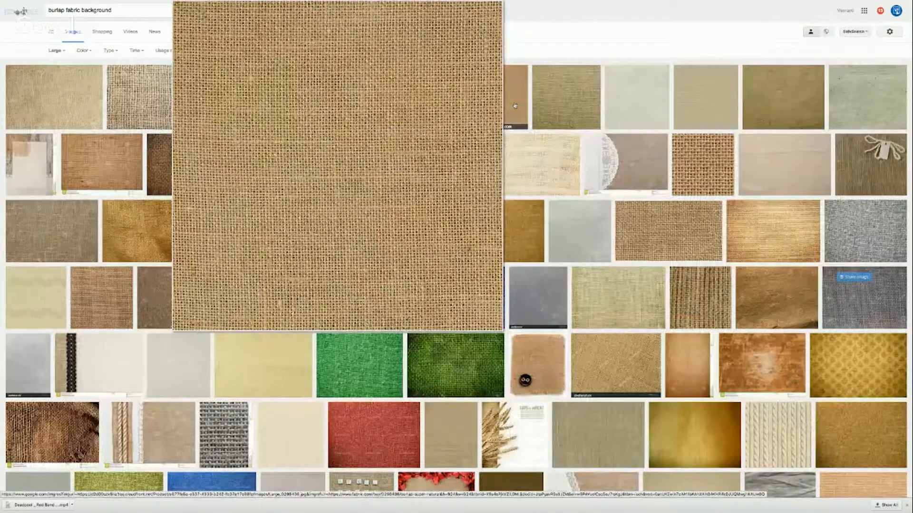
{"action": "left_click", "coordinate": [515, 105]}
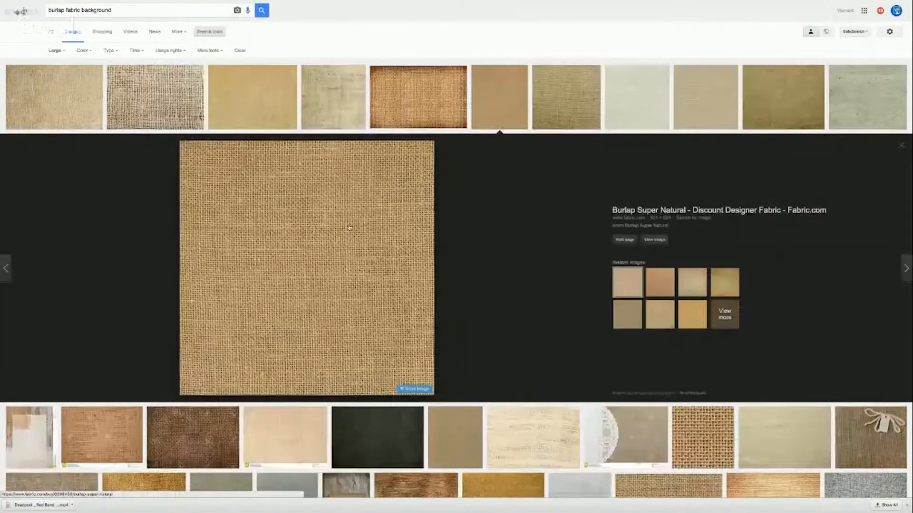
{"action": "right_click", "coordinate": [349, 228]}
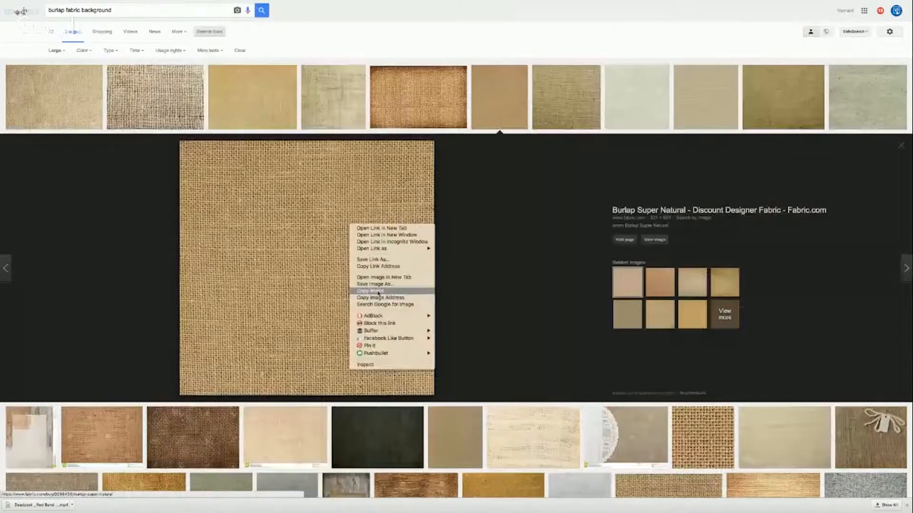
{"action": "left_click", "coordinate": [377, 290]}
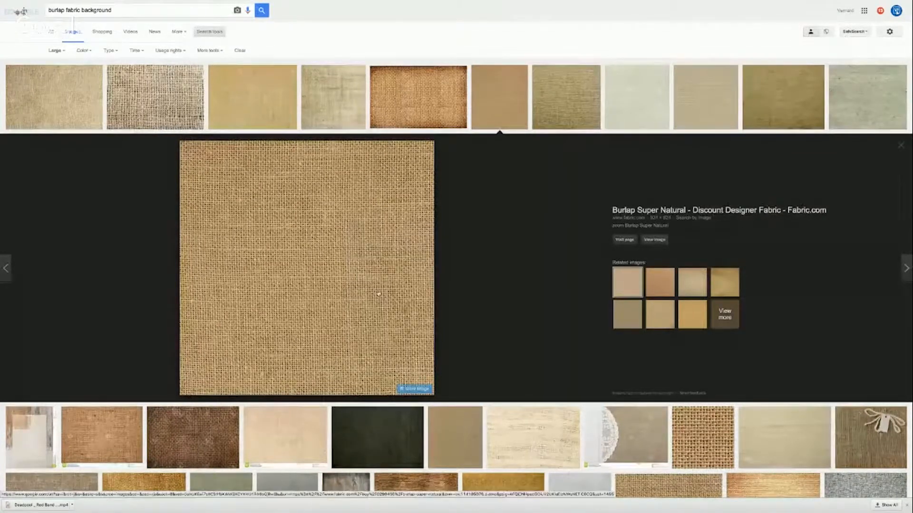
Return to Photoshop, paste the burlap image above the trailer clip, and position it so it covers the whole canvas
{"action": "key", "text": "ctrl+Left"}
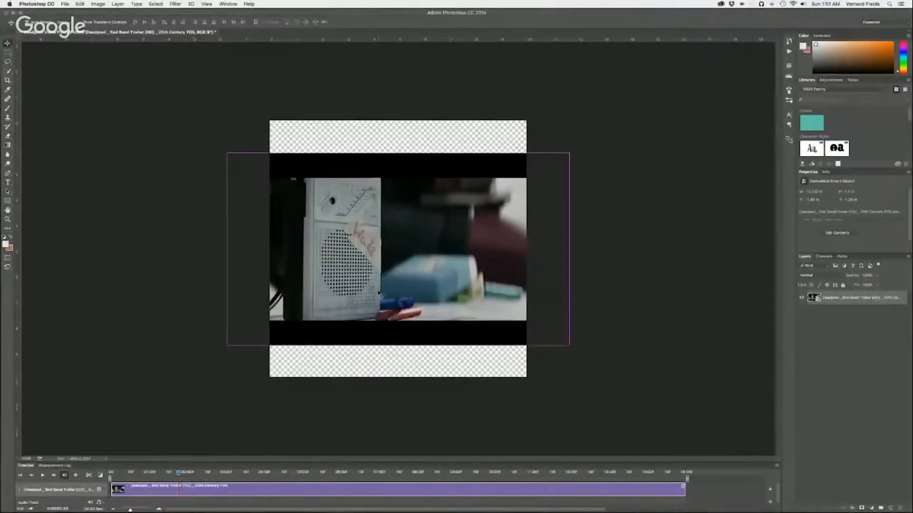
{"action": "key", "text": "super+v"}
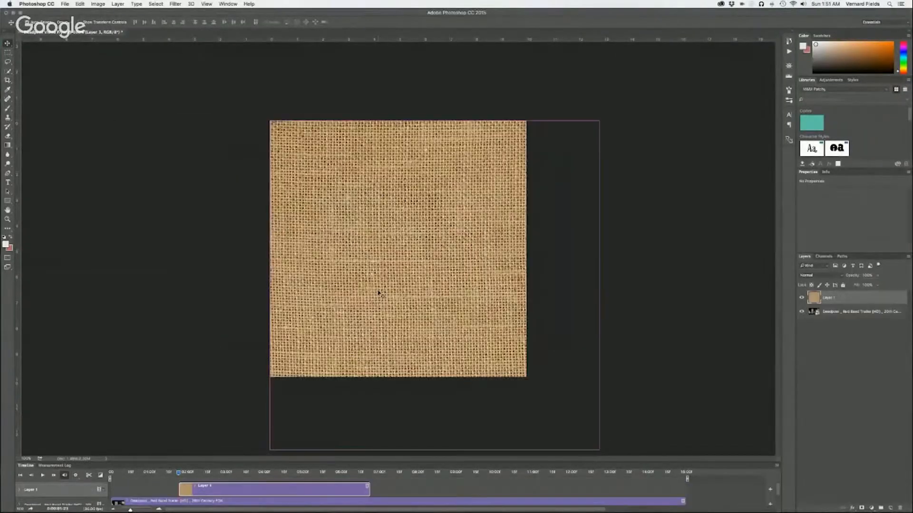
{"action": "left_click_drag", "start_coordinate": [417, 322], "coordinate": [381, 284]}
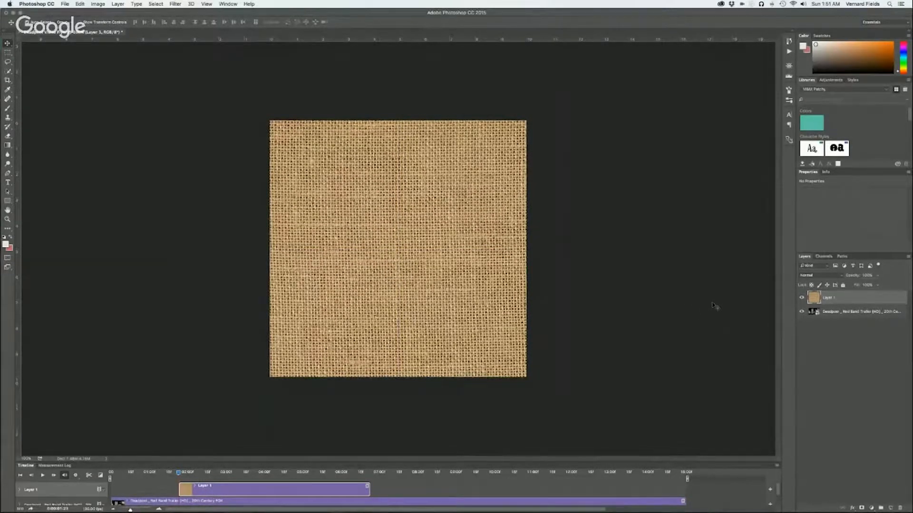
Switch to the browser and search for images of "black zipper"
{"action": "key", "text": "super+Tab"}
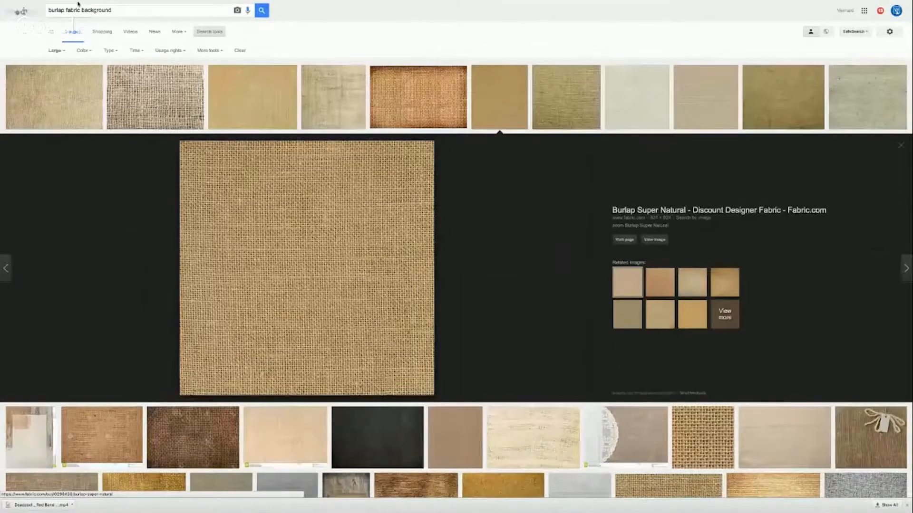
{"action": "left_click_drag", "start_coordinate": [121, 10], "coordinate": [68, 3]}
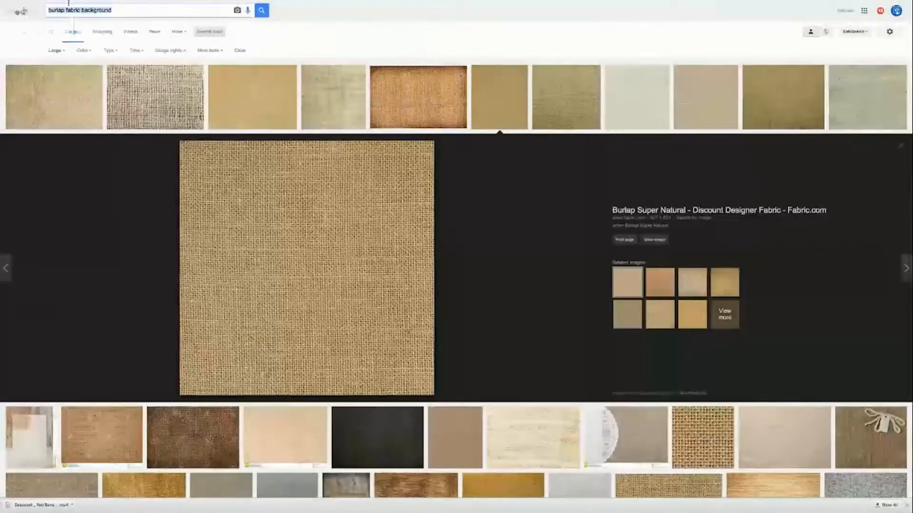
{"action": "type", "text": "black zipper"}
{"action": "key", "text": "Return"}
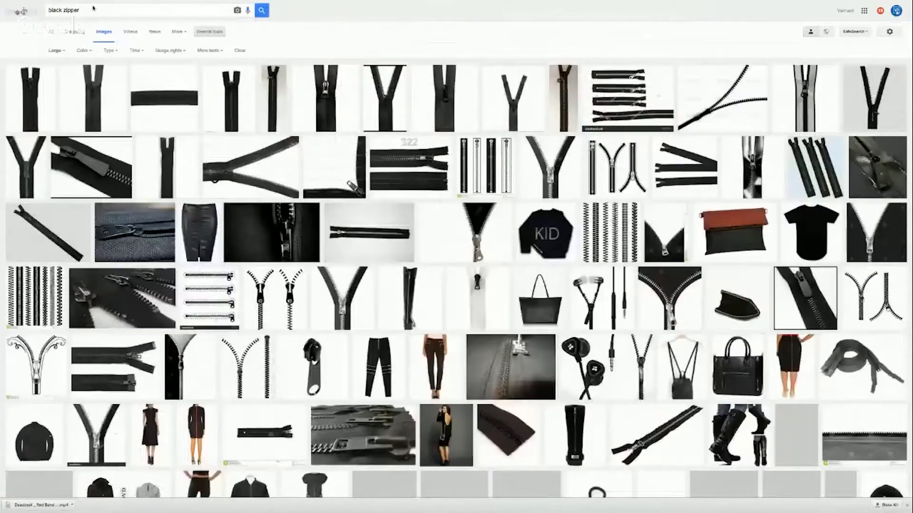
Copy the horizontal YKK Zipper #10 Coil Continuous Black image and paste it above the burlap in the Photoshop document
{"action": "mouse_move", "coordinate": [156, 98]}
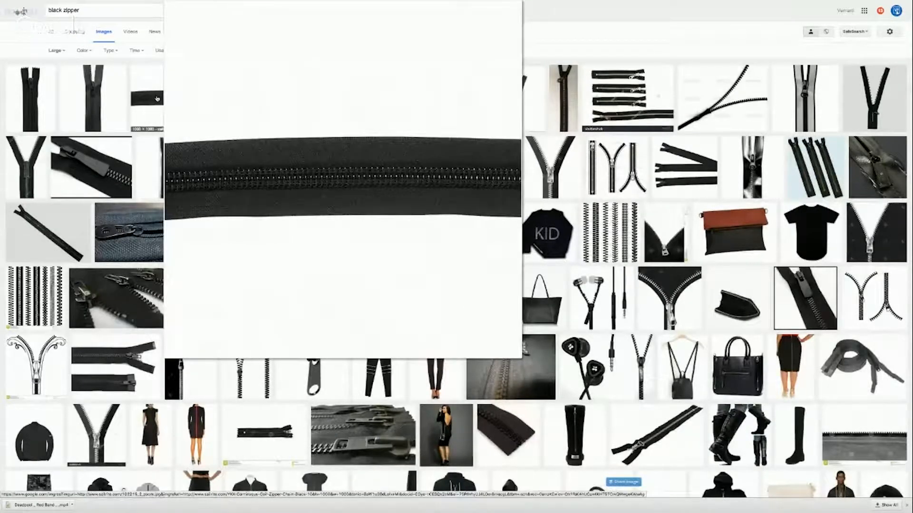
{"action": "left_click", "coordinate": [156, 98]}
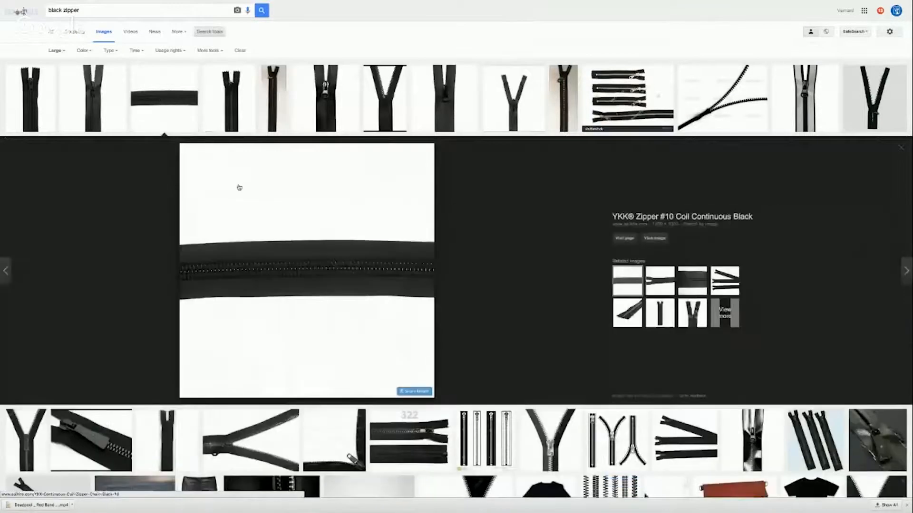
{"action": "right_click", "coordinate": [330, 259]}
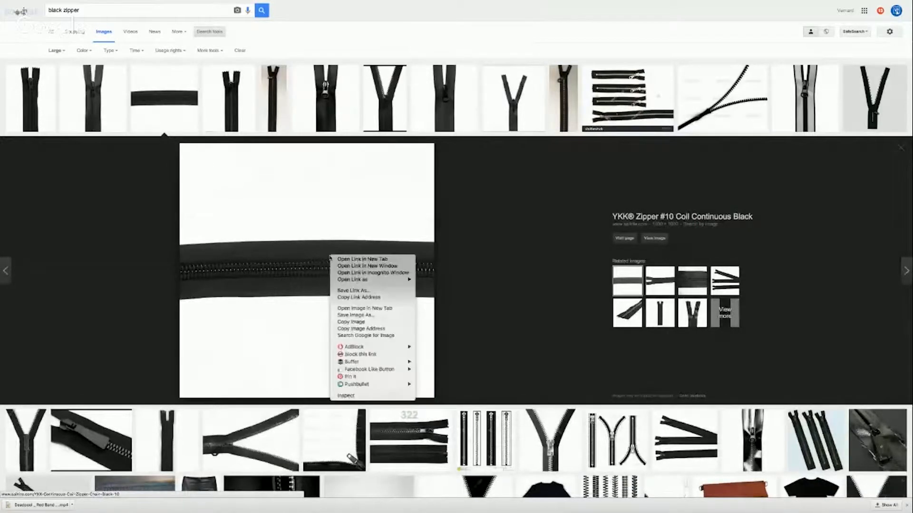
{"action": "left_click", "coordinate": [353, 323]}
{"action": "key", "text": "super+Tab"}
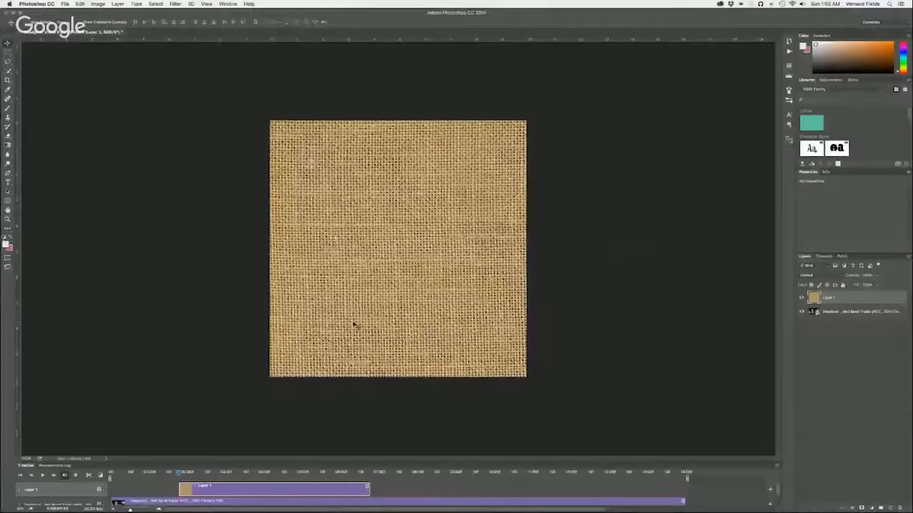
{"action": "key", "text": "super+v"}
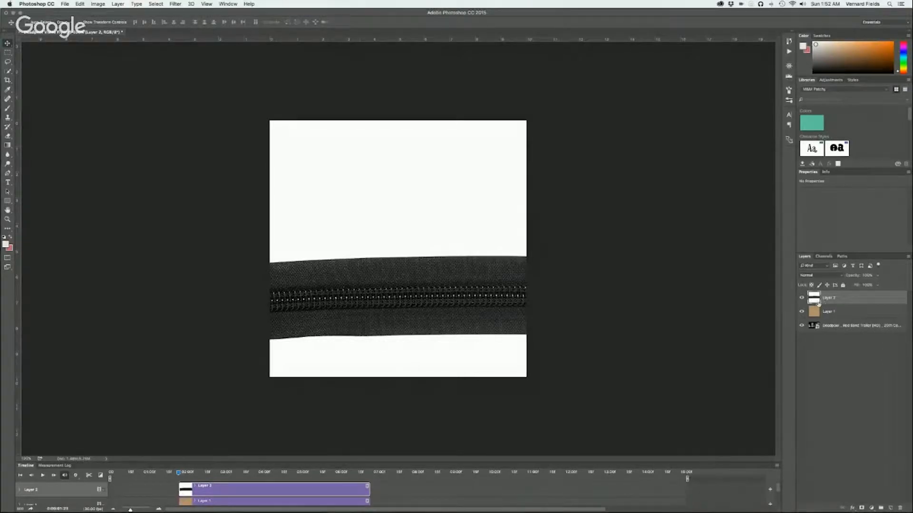
Convert the pasted zipper layer to a smart object and open its contents for editing
{"action": "right_click", "coordinate": [816, 301]}
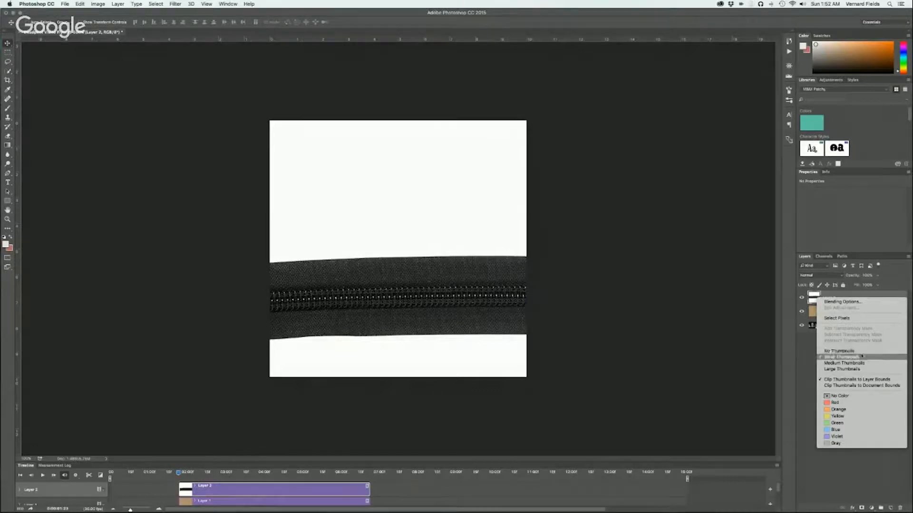
{"action": "left_click", "coordinate": [798, 351]}
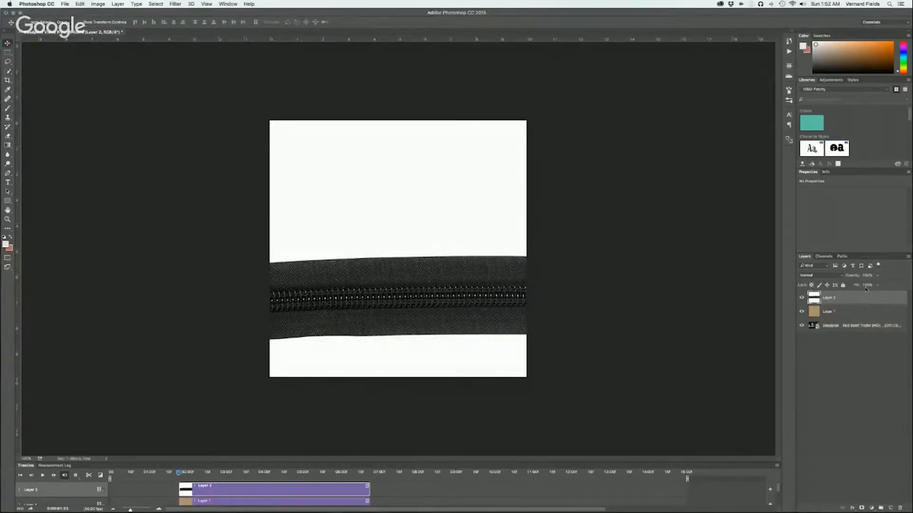
{"action": "right_click", "coordinate": [866, 299]}
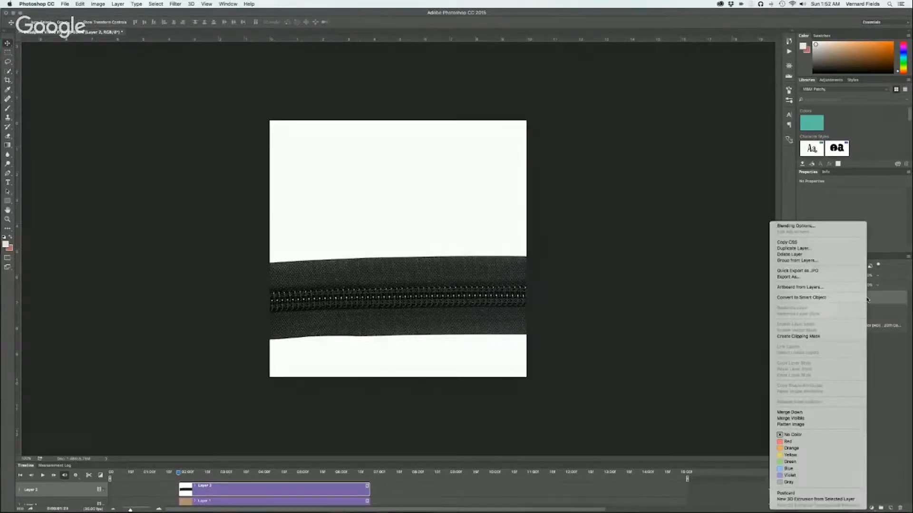
{"action": "left_click", "coordinate": [827, 299]}
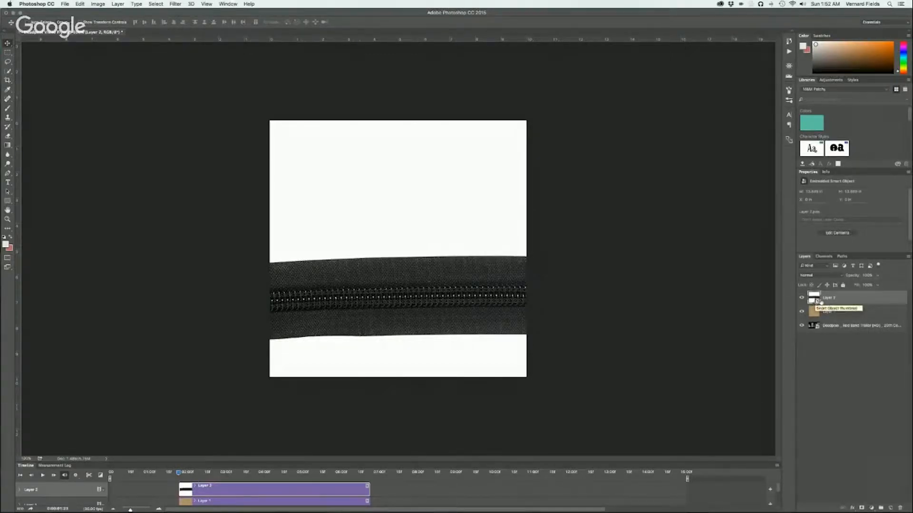
{"action": "double_click", "coordinate": [817, 302]}
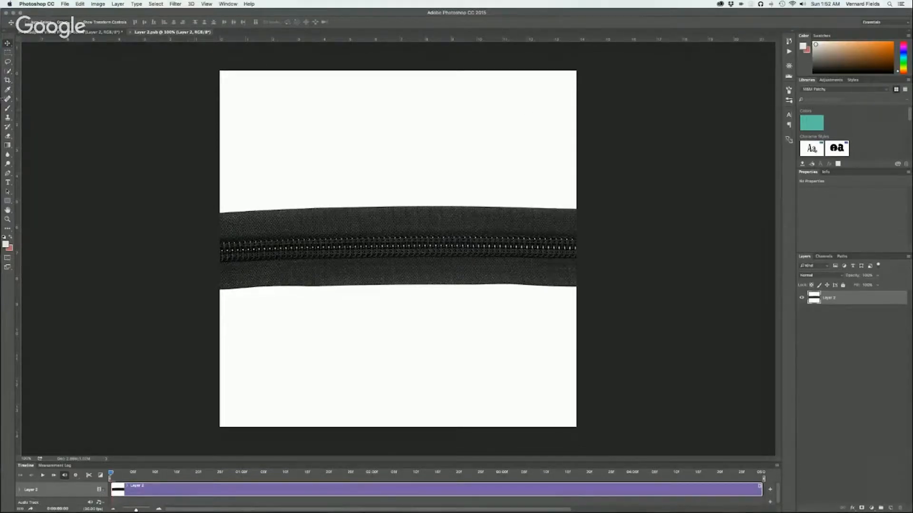
Select and delete the white areas above and below the zipper with the Magic Wand, and clear the selection
{"action": "key", "text": "w"}
{"action": "left_click", "coordinate": [296, 116]}
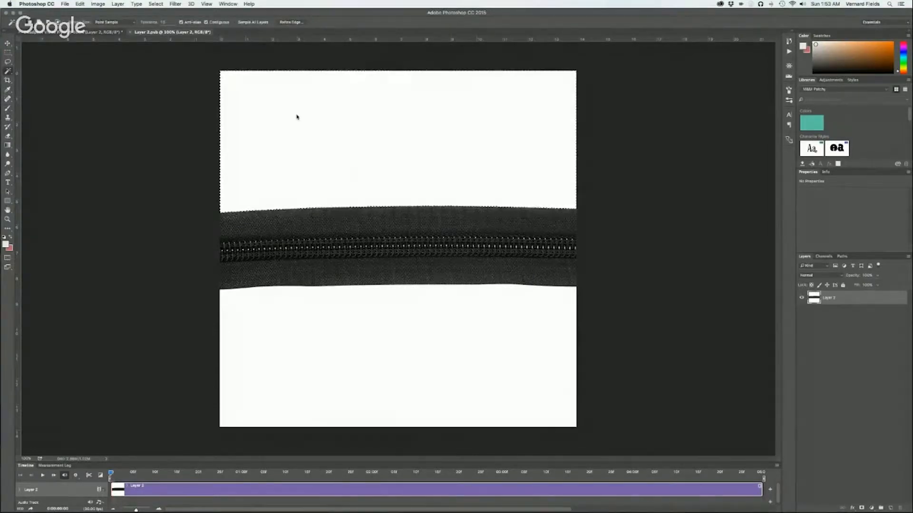
{"action": "key", "text": "Delete"}
{"action": "left_click", "coordinate": [335, 332]}
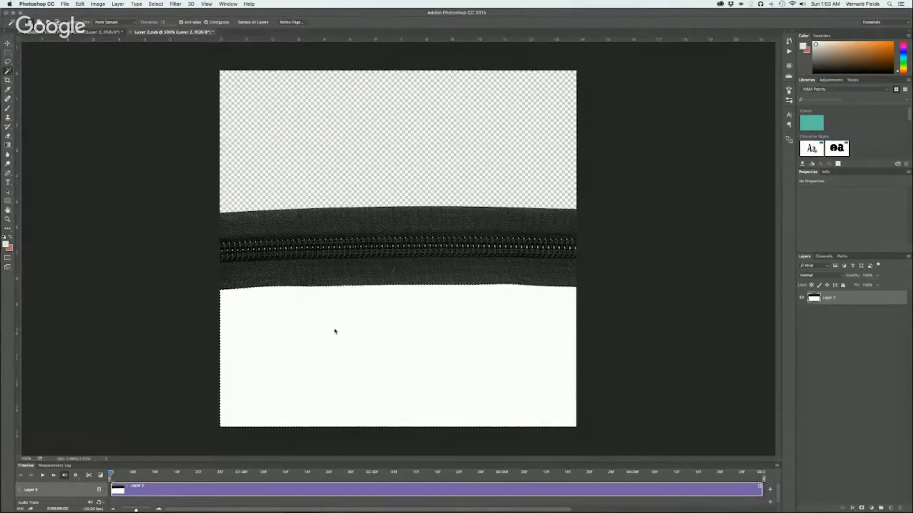
{"action": "key", "text": "Delete"}
{"action": "key", "text": "super+d"}
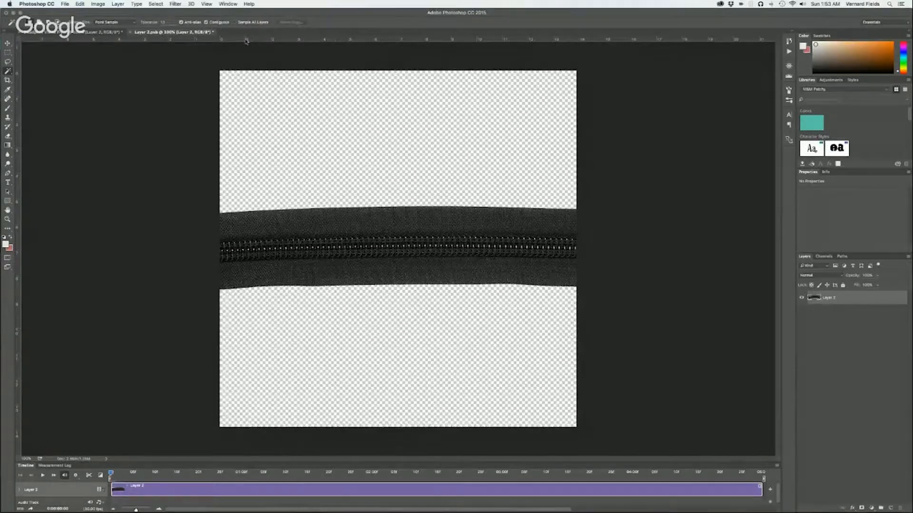
Rotate the zipper image 90° clockwise, then save and close the smart object to return to the main document
{"action": "left_click", "coordinate": [79, 3]}
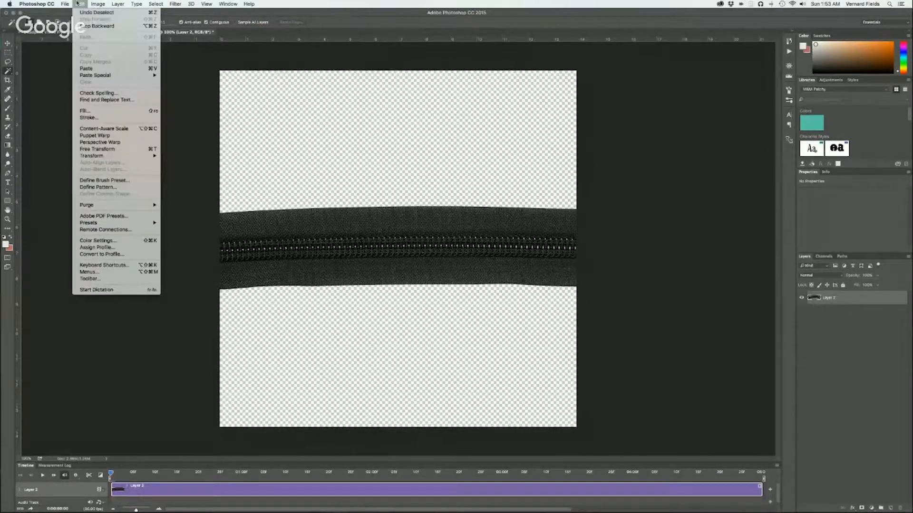
{"action": "mouse_move", "coordinate": [122, 3]}
{"action": "mouse_move", "coordinate": [79, 4]}
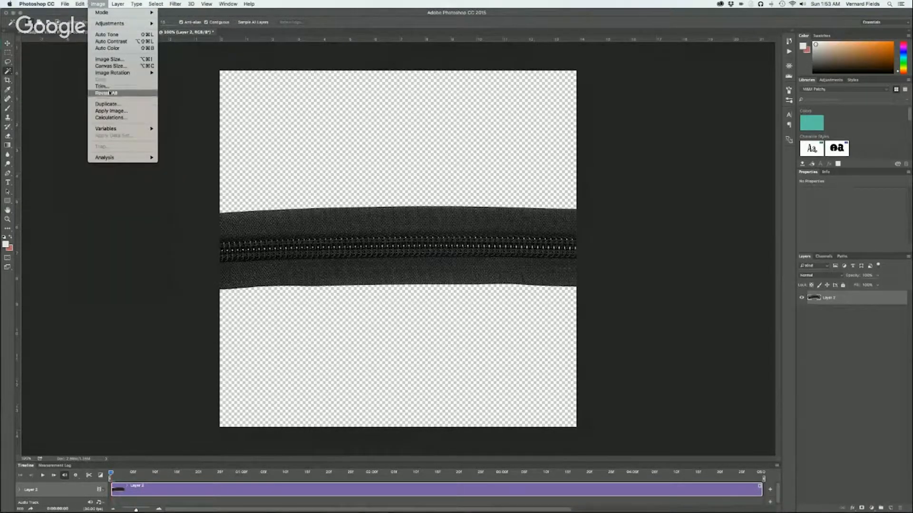
{"action": "mouse_move", "coordinate": [109, 73]}
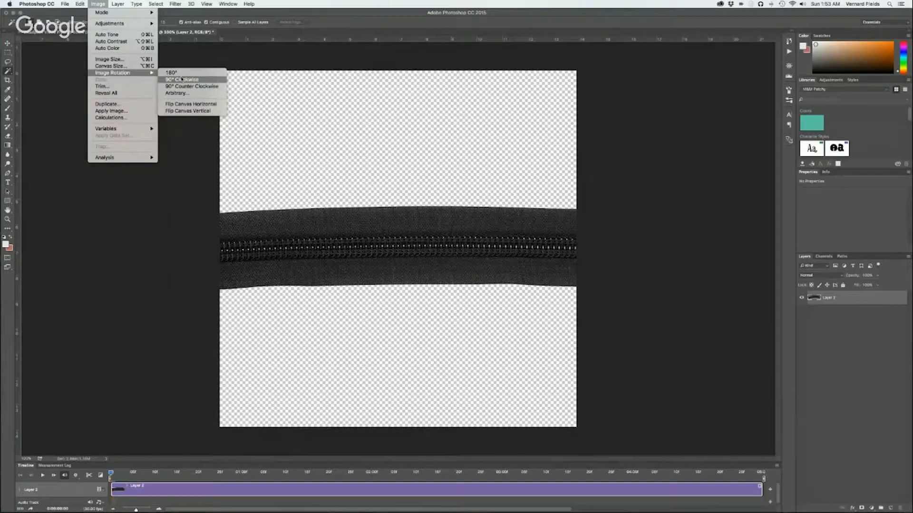
{"action": "left_click", "coordinate": [181, 79]}
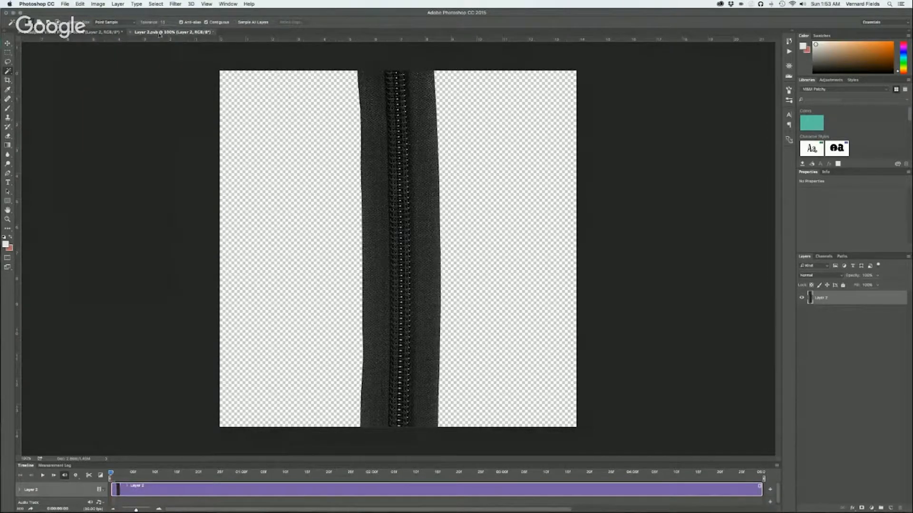
{"action": "left_click", "coordinate": [131, 32]}
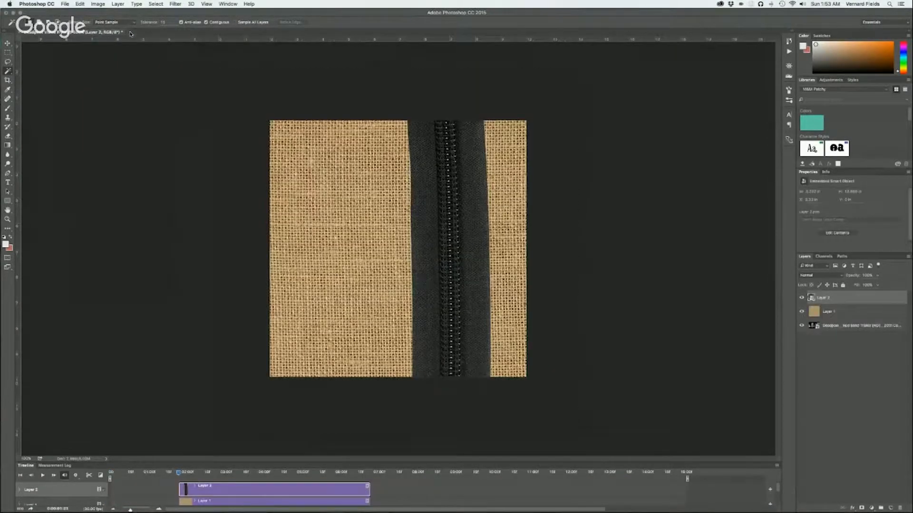
Scale the zipper down to just over 70%, center it on the burlap, and rotate it to run horizontally across the full canvas width
{"action": "key", "text": "super+t"}
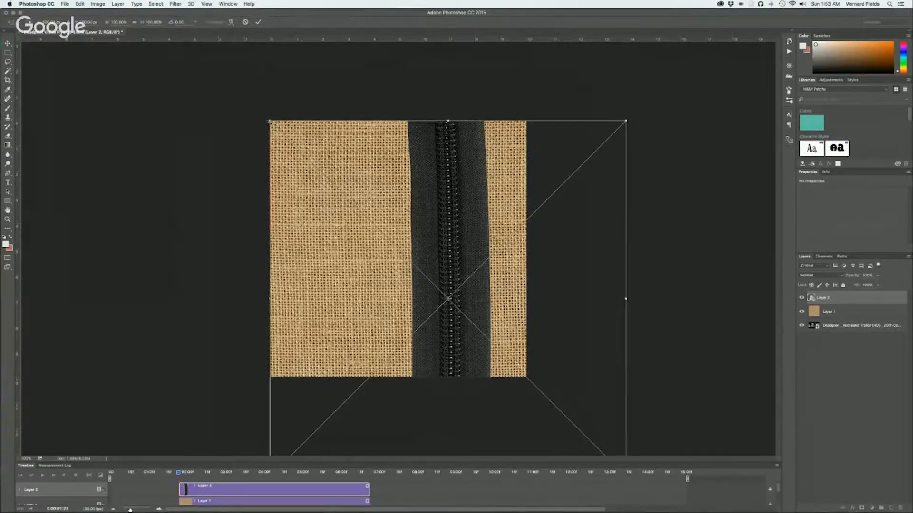
{"action": "left_click_drag", "start_coordinate": [269, 120], "coordinate": [322, 173]}
{"action": "left_click_drag", "start_coordinate": [432, 241], "coordinate": [384, 193]}
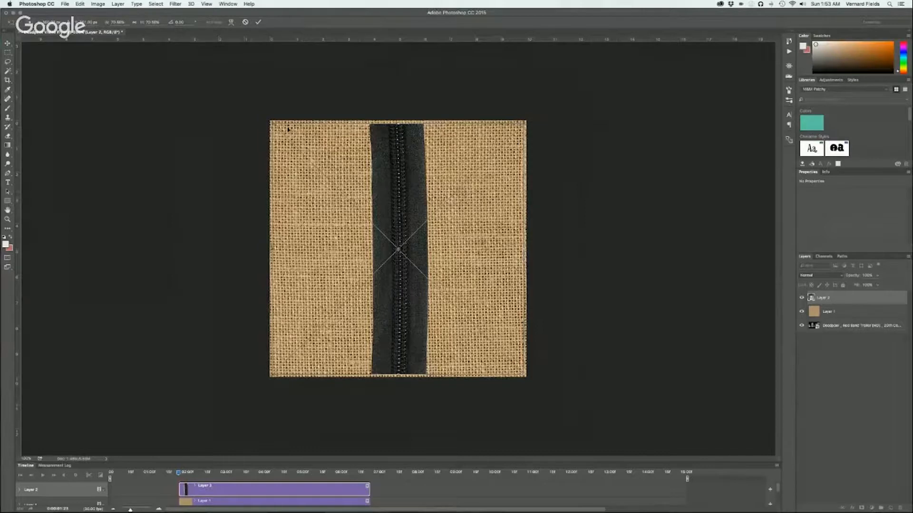
{"action": "left_click_drag", "start_coordinate": [270, 122], "coordinate": [268, 119]}
{"action": "left_click_drag", "start_coordinate": [530, 385], "coordinate": [462, 186]}
{"action": "key", "text": "Return"}
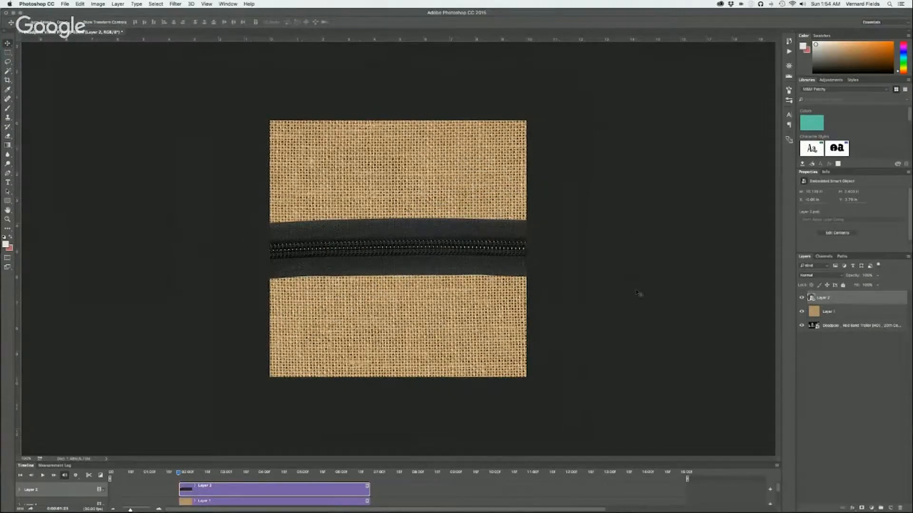
Add a Hue/Saturation adjustment above the burlap, lowering hue, strongly raising saturation and slightly reducing lightness to turn the fabric red
{"action": "left_click", "coordinate": [838, 312]}
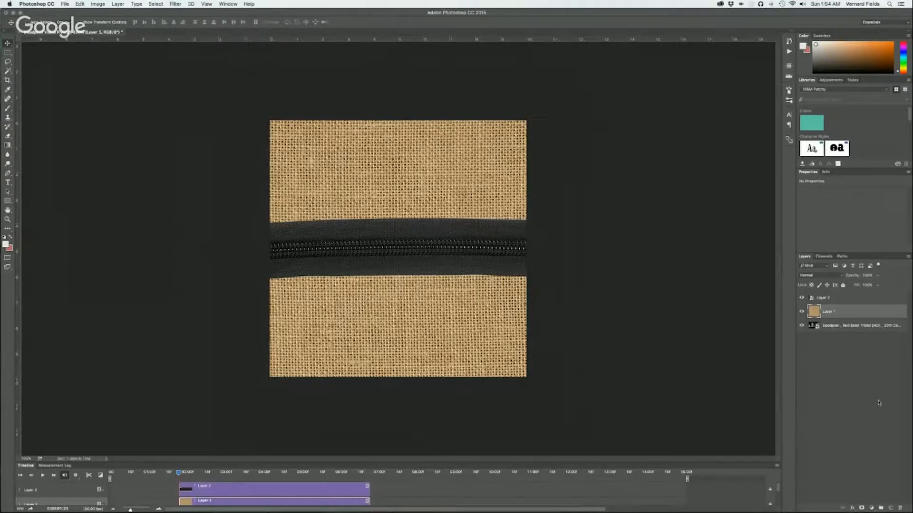
{"action": "left_click", "coordinate": [872, 510]}
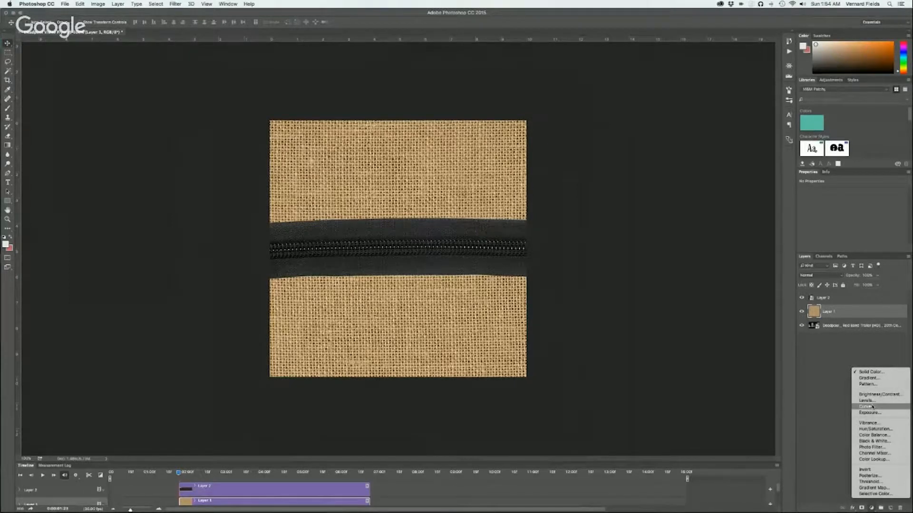
{"action": "left_click", "coordinate": [871, 429]}
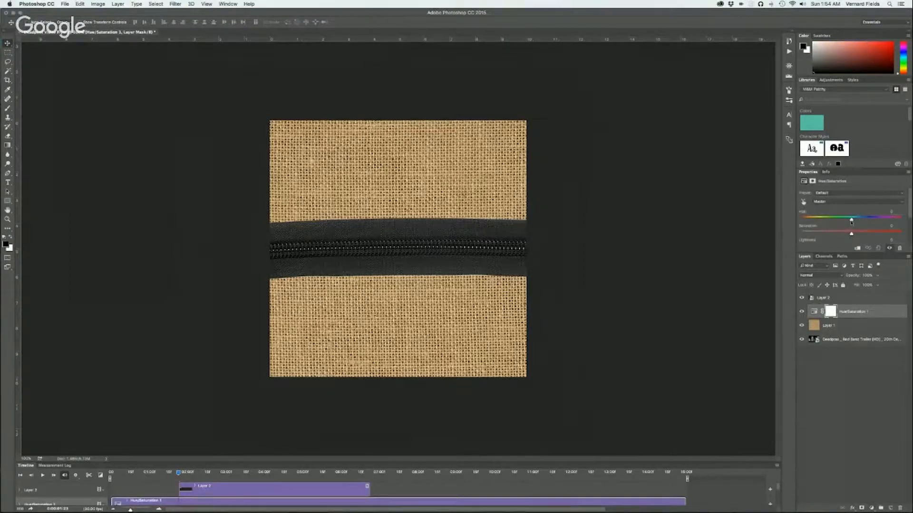
{"action": "left_click_drag", "start_coordinate": [851, 220], "coordinate": [878, 234]}
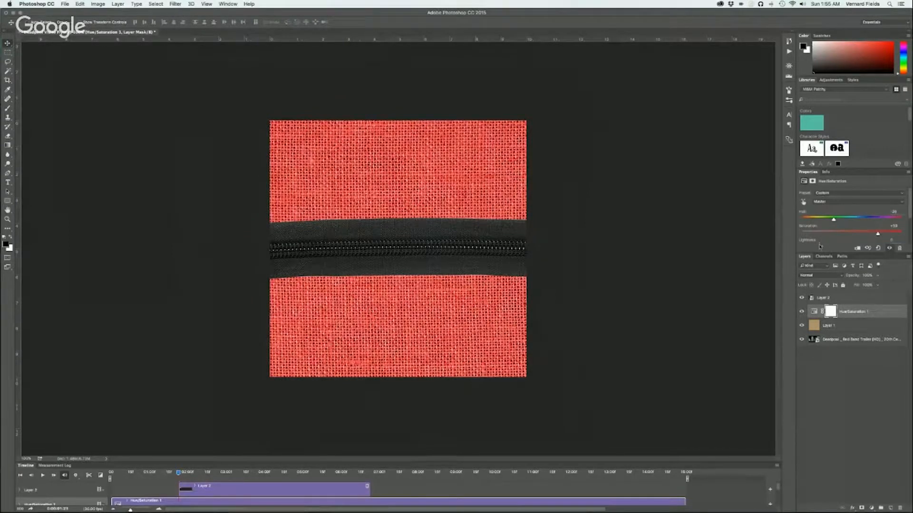
{"action": "scroll", "coordinate": [828, 241], "scroll_direction": "down", "scroll_amount": 3}
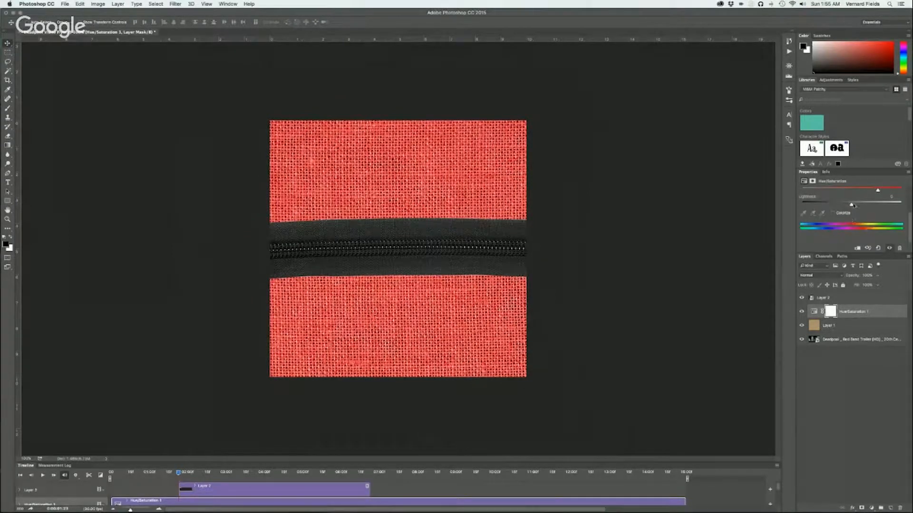
{"action": "mouse_move", "coordinate": [851, 205]}
{"action": "left_mouse_down"}
{"action": "mouse_move", "coordinate": [833, 205]}
{"action": "mouse_move", "coordinate": [844, 206]}
{"action": "left_mouse_up"}
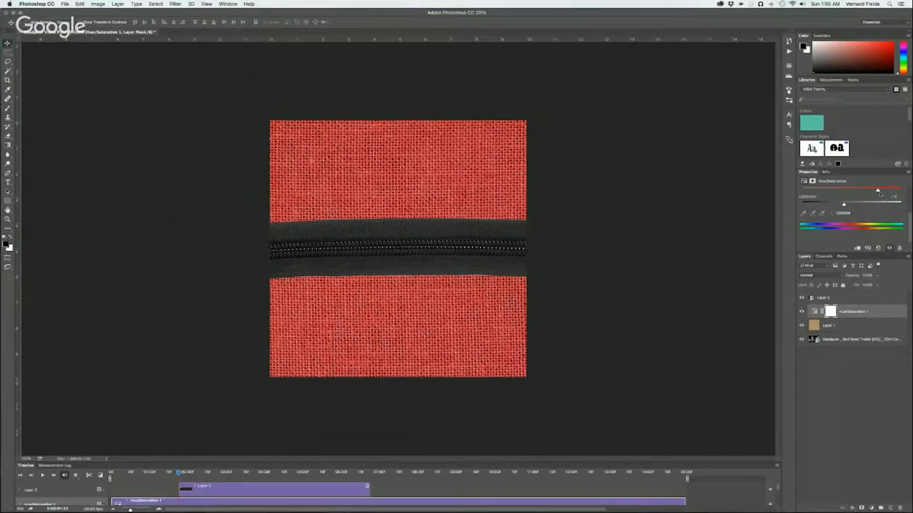
{"action": "left_click_drag", "start_coordinate": [877, 191], "coordinate": [883, 191]}
{"action": "left_click_drag", "start_coordinate": [844, 205], "coordinate": [843, 205]}
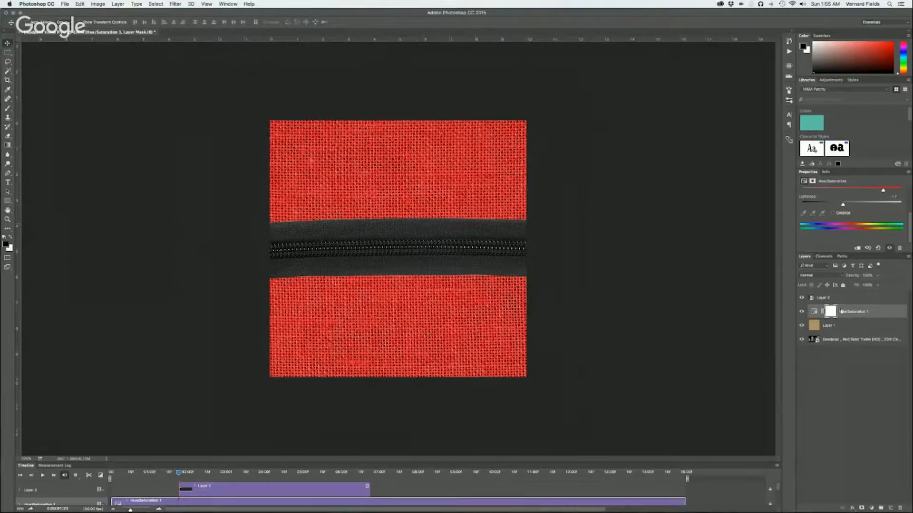
Clip the Hue/Saturation adjustment to the burlap layer, with the zipper layer selected
{"action": "left_click", "coordinate": [831, 299]}
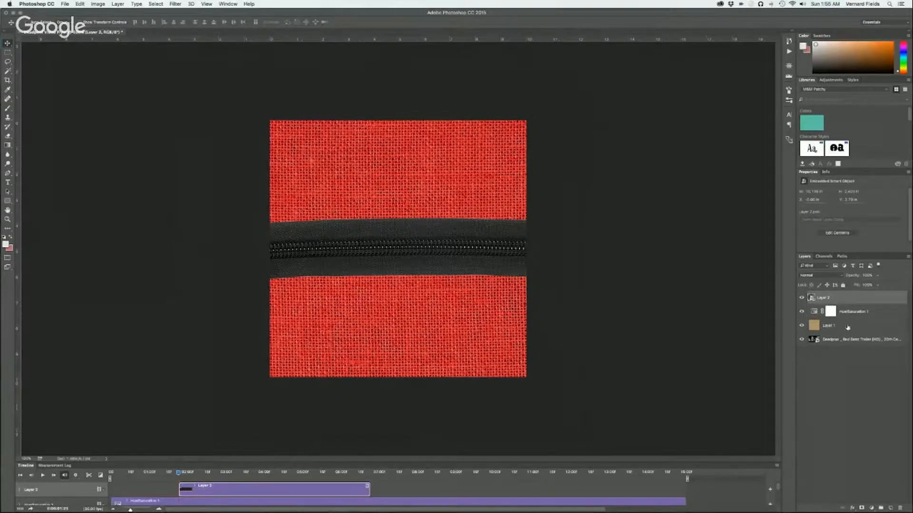
{"action": "left_click", "coordinate": [854, 510]}
{"action": "left_click", "coordinate": [832, 485]}
{"action": "left_click", "coordinate": [858, 317], "text": "alt"}
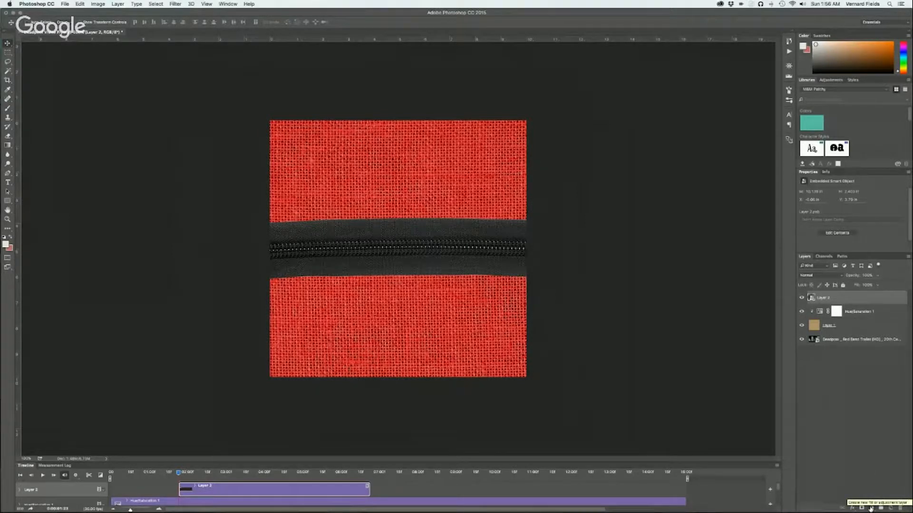
Add a Curves adjustment clipped to the zipper layer and pull the shadow part of the curve down to darken the zipper
{"action": "left_click", "coordinate": [871, 509]}
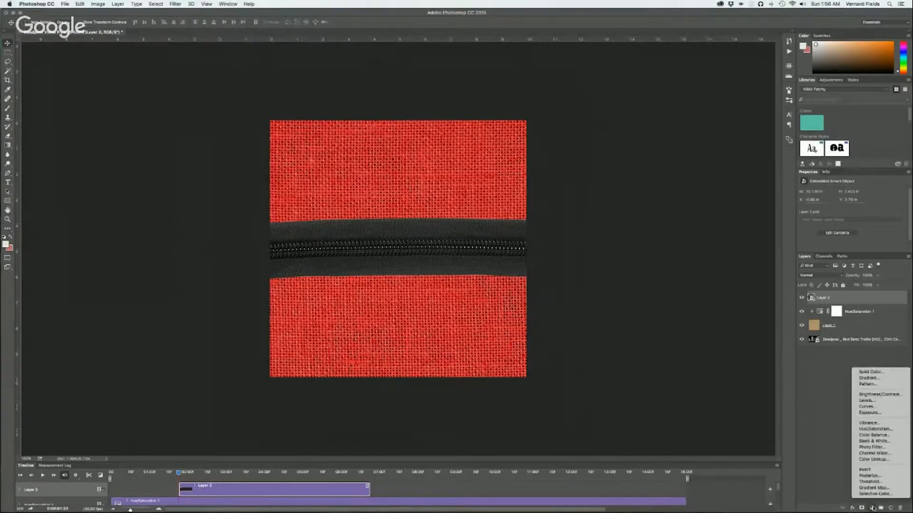
{"action": "left_click", "coordinate": [876, 409]}
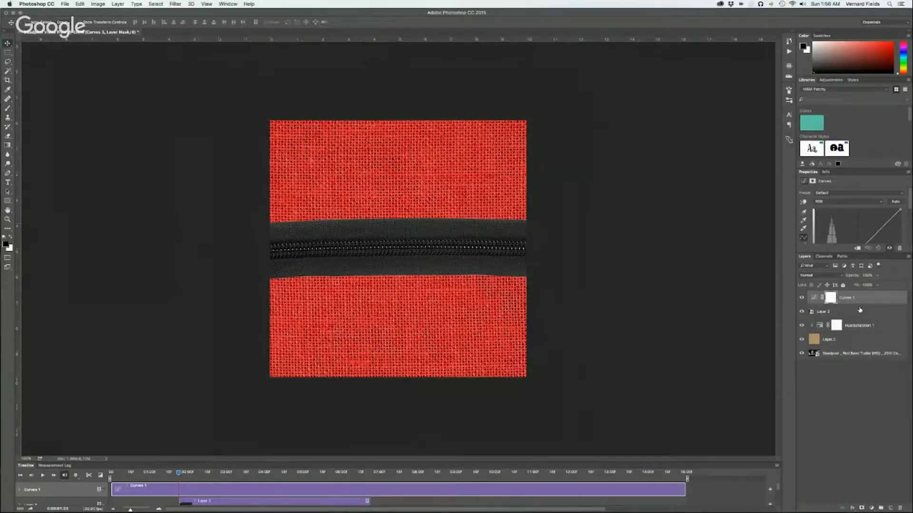
{"action": "left_click", "coordinate": [862, 300], "text": "alt"}
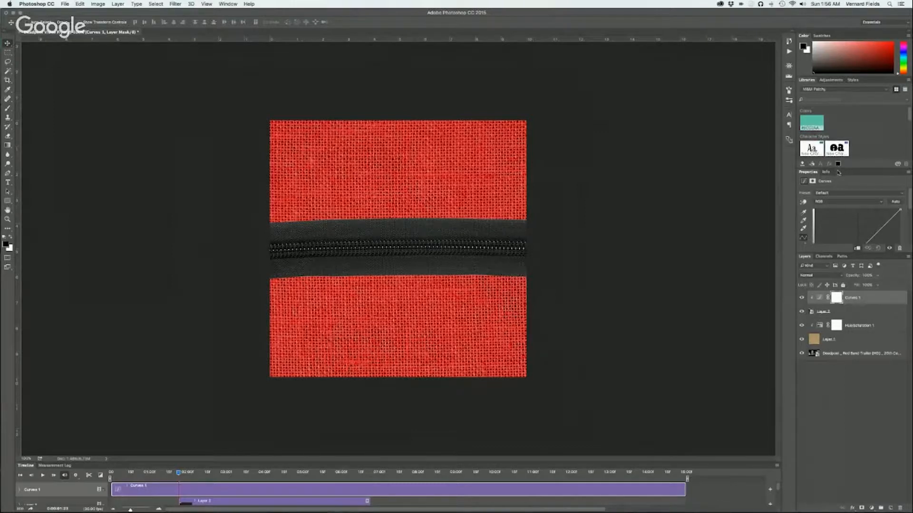
{"action": "left_click_drag", "start_coordinate": [840, 168], "coordinate": [843, 113]}
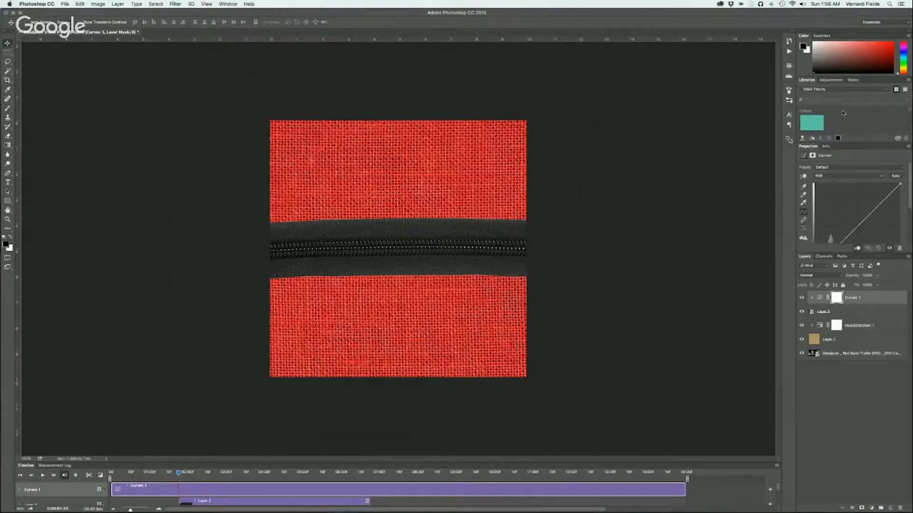
{"action": "left_click_drag", "start_coordinate": [816, 252], "coordinate": [816, 302]}
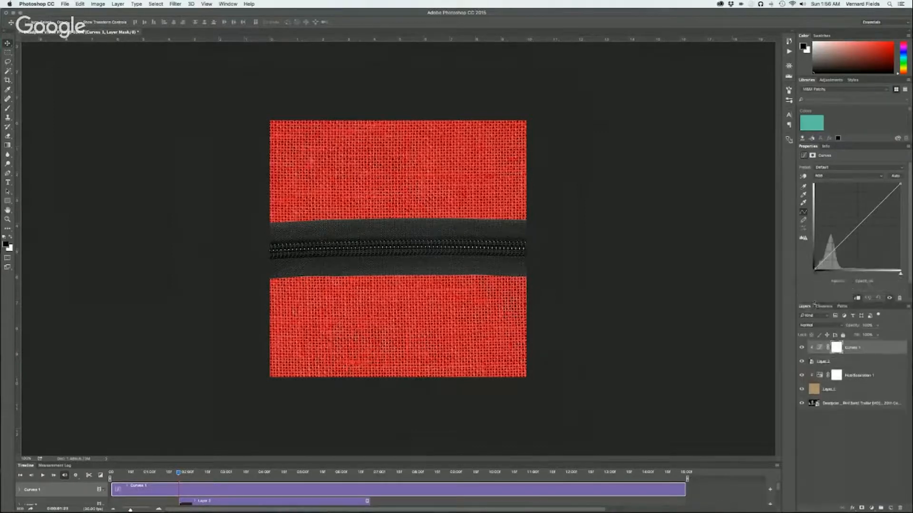
{"action": "left_click_drag", "start_coordinate": [837, 245], "coordinate": [838, 253]}
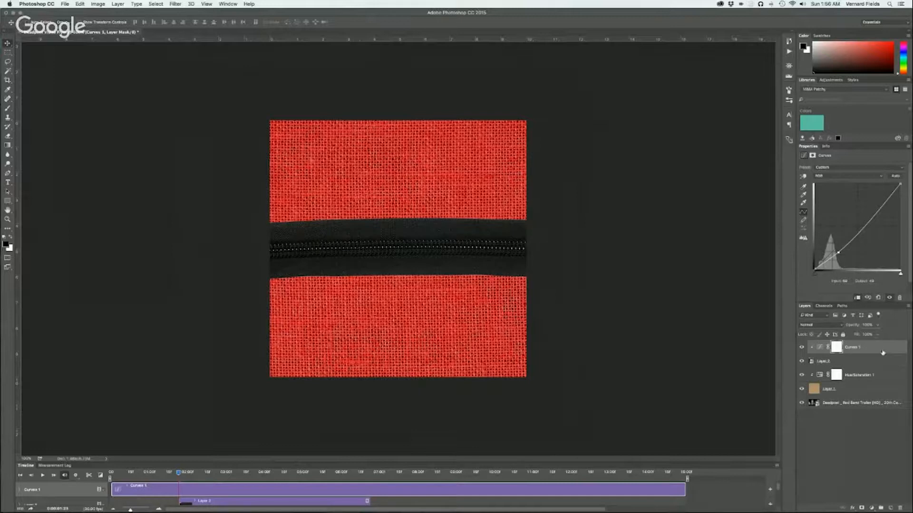
Add a Curves adjustment above the Hue/Saturation layer, lower its shadows to deepen the red burlap, and clip it to the burlap
{"action": "left_click", "coordinate": [858, 376]}
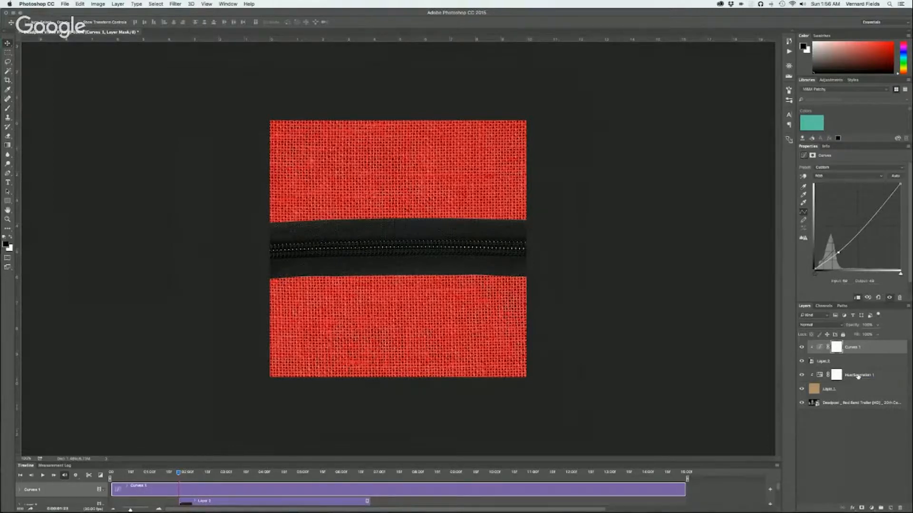
{"action": "left_click", "coordinate": [852, 508]}
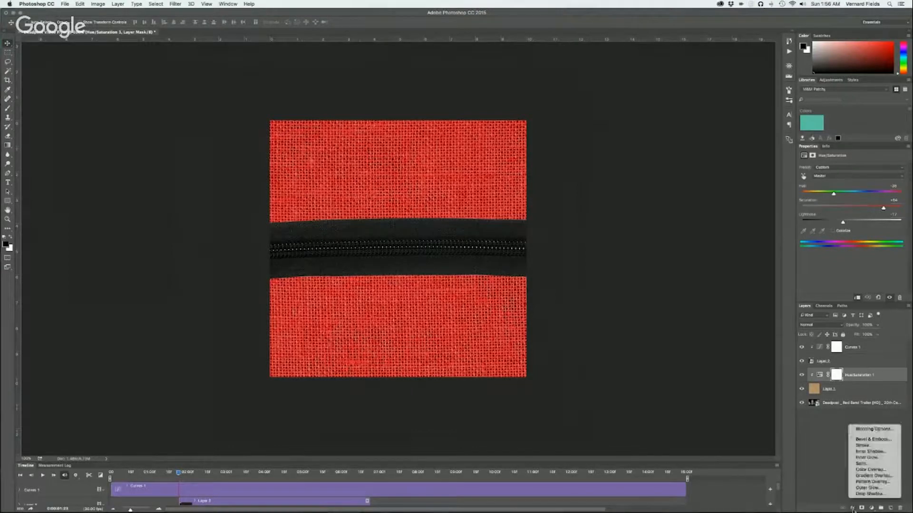
{"action": "left_click", "coordinate": [847, 491]}
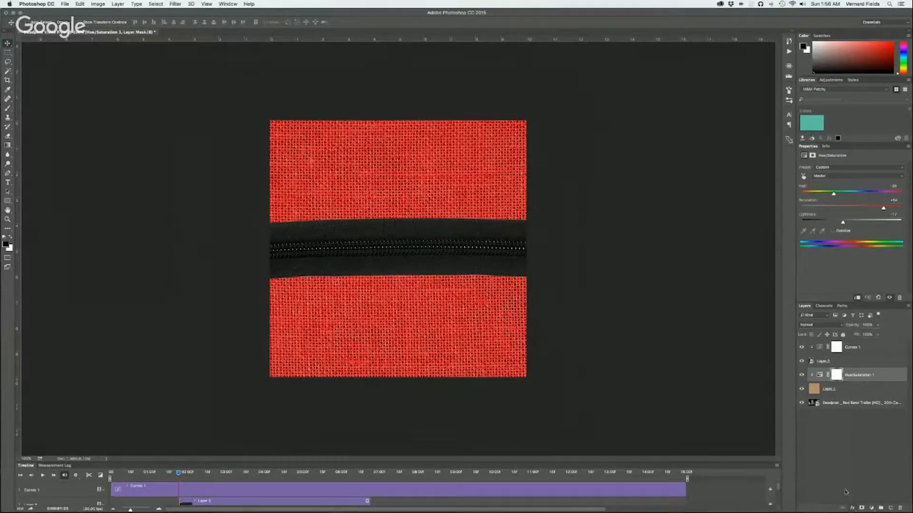
{"action": "left_click", "coordinate": [861, 508]}
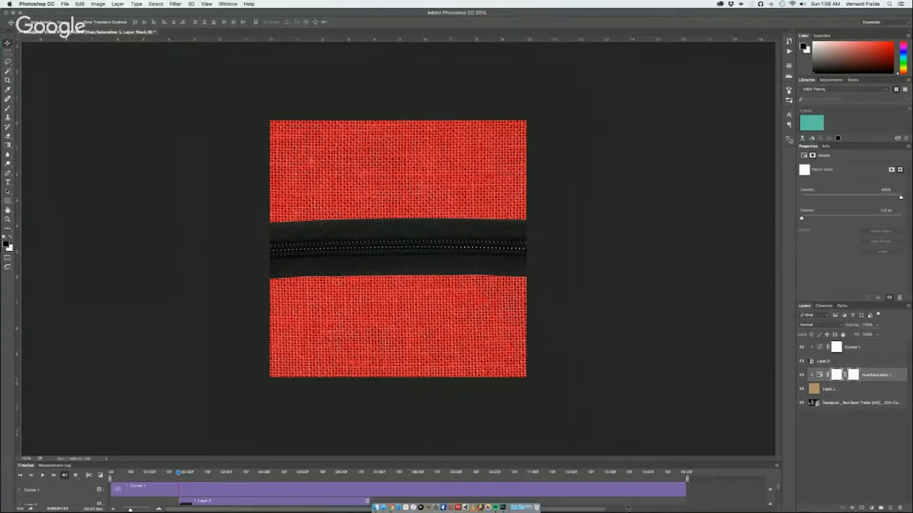
{"action": "left_click", "coordinate": [871, 508]}
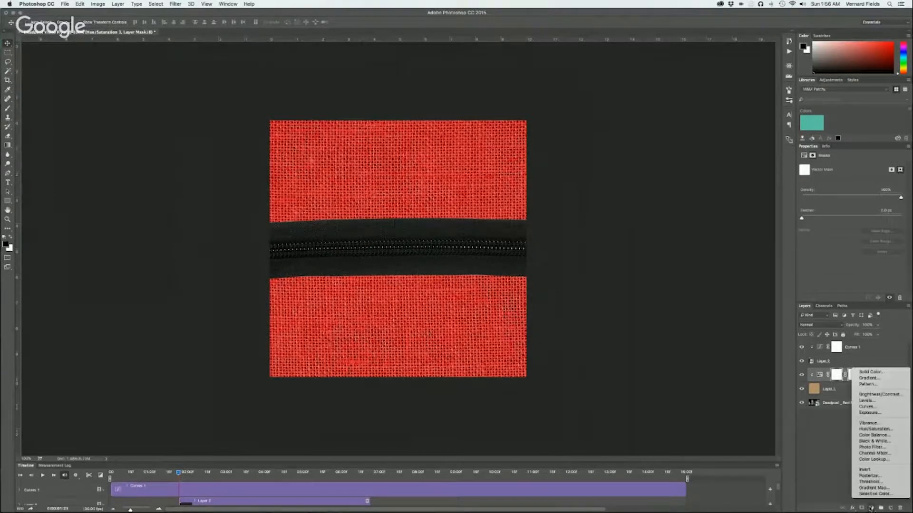
{"action": "left_click", "coordinate": [881, 407]}
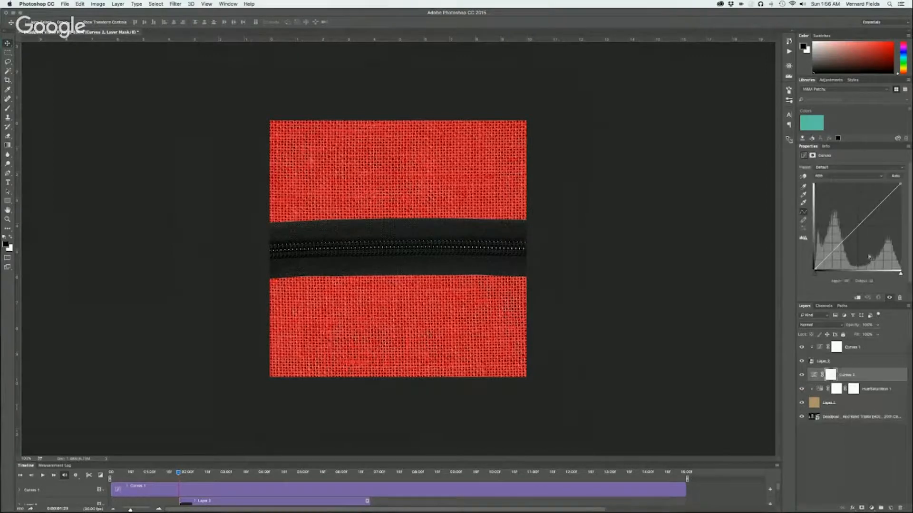
{"action": "left_click_drag", "start_coordinate": [828, 255], "coordinate": [834, 260]}
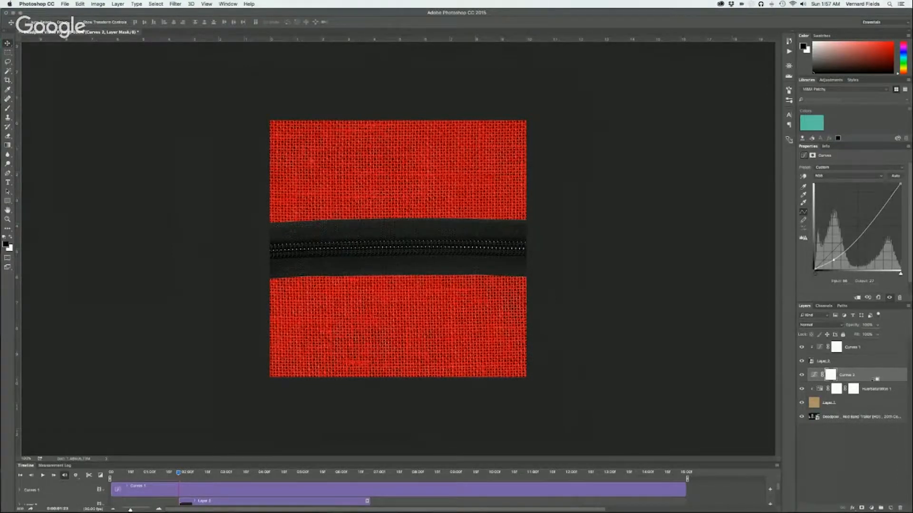
{"action": "key", "text": "super+alt+g"}
Add a Bevel & Emboss layer style to the zipper layer, using the Pillow Emboss style
{"action": "left_click", "coordinate": [855, 364]}
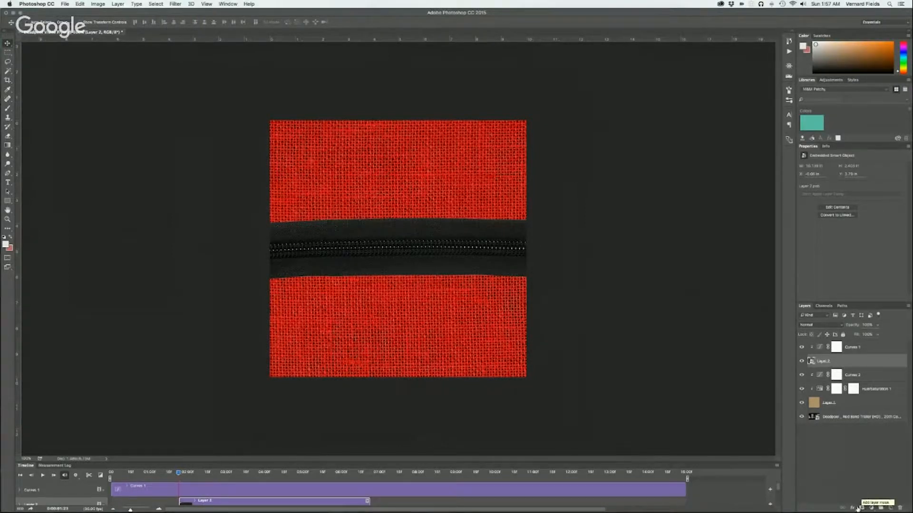
{"action": "left_click", "coordinate": [853, 508]}
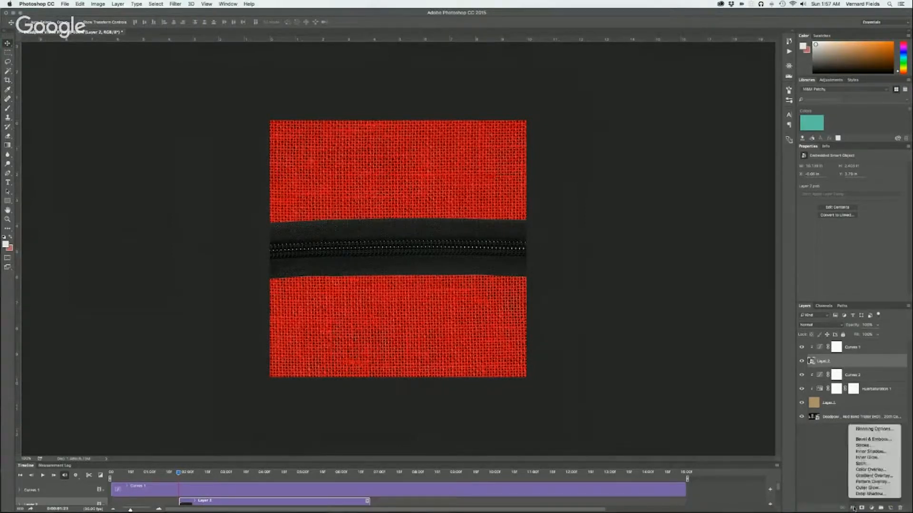
{"action": "left_click", "coordinate": [870, 439]}
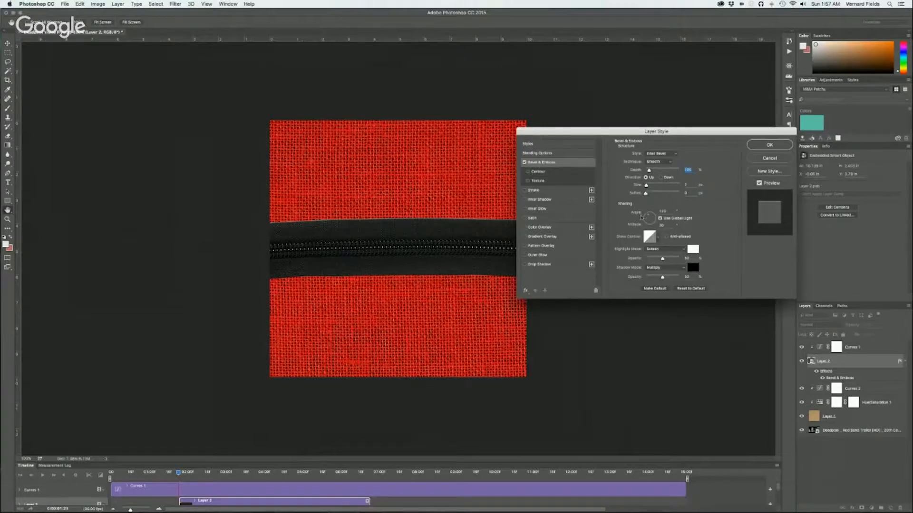
{"action": "left_click", "coordinate": [653, 154]}
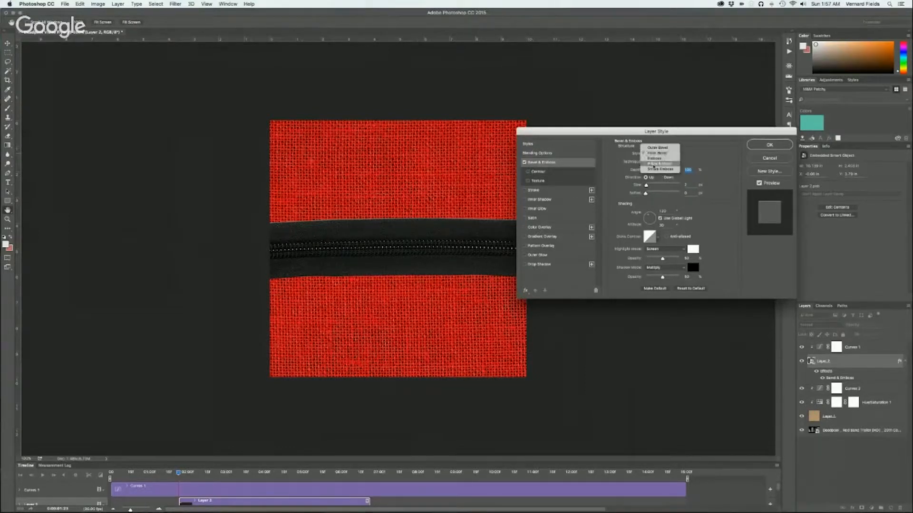
{"action": "left_click", "coordinate": [653, 164]}
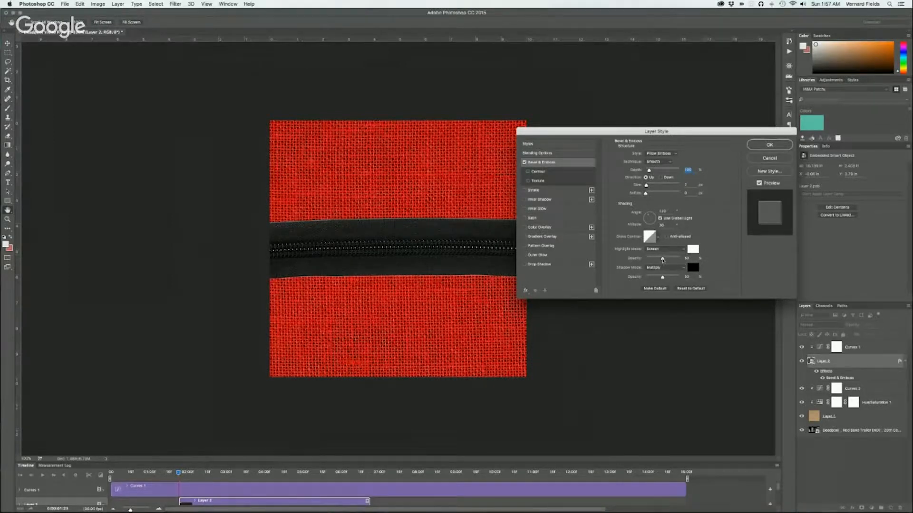
Set the bevel's highlight color to dark red #440c0c
{"action": "left_click_drag", "start_coordinate": [662, 259], "coordinate": [660, 260]}
{"action": "left_click", "coordinate": [693, 251]}
{"action": "left_click", "coordinate": [154, 256]}
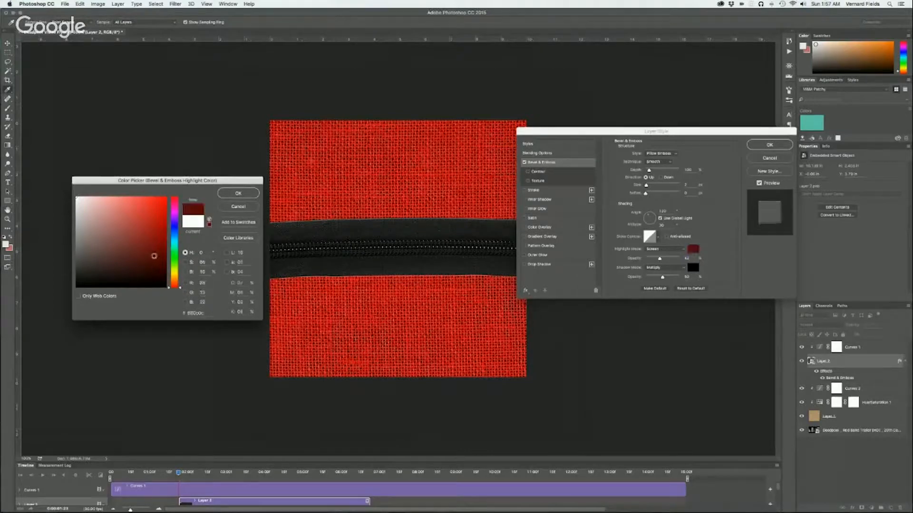
{"action": "left_click", "coordinate": [151, 267]}
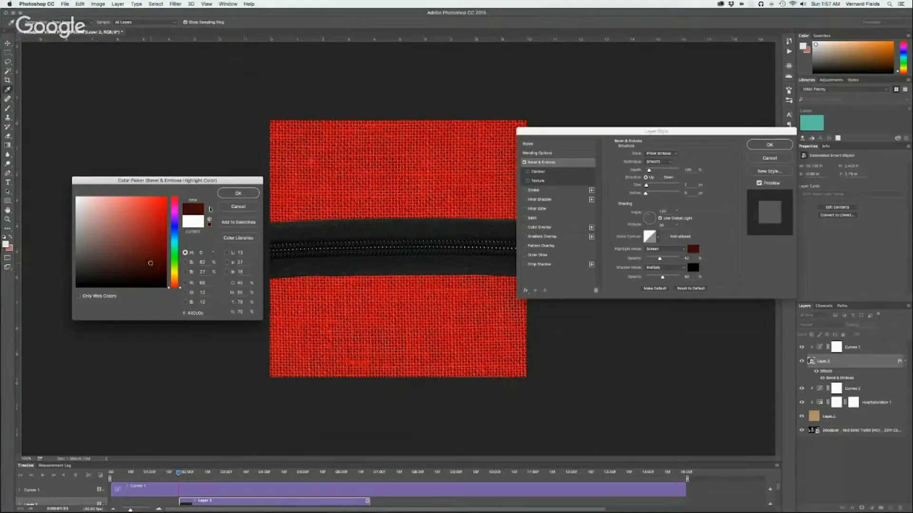
{"action": "left_click", "coordinate": [228, 192]}
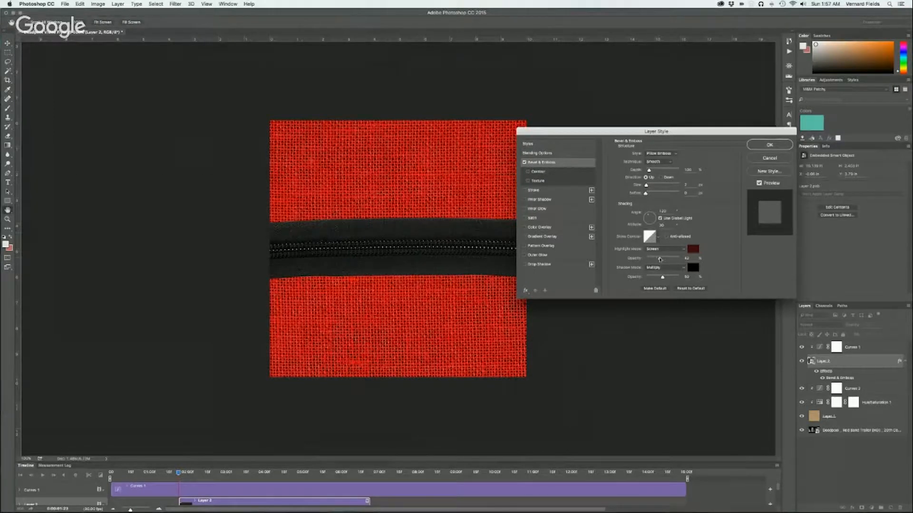
Raise the bevel's highlight opacity to about 65% and shadow opacity to about 78%, slightly increase its size and soften, and apply the style
{"action": "left_click_drag", "start_coordinate": [659, 260], "coordinate": [672, 277]}
{"action": "left_click_drag", "start_coordinate": [646, 186], "coordinate": [648, 187]}
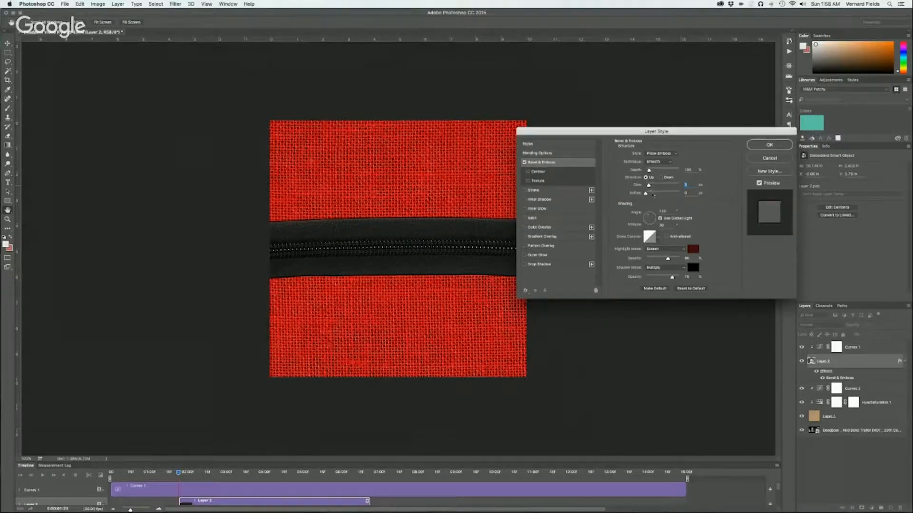
{"action": "mouse_move", "coordinate": [645, 194]}
{"action": "left_mouse_down"}
{"action": "mouse_move", "coordinate": [659, 193]}
{"action": "mouse_move", "coordinate": [648, 194]}
{"action": "left_mouse_up"}
{"action": "left_click", "coordinate": [769, 145]}
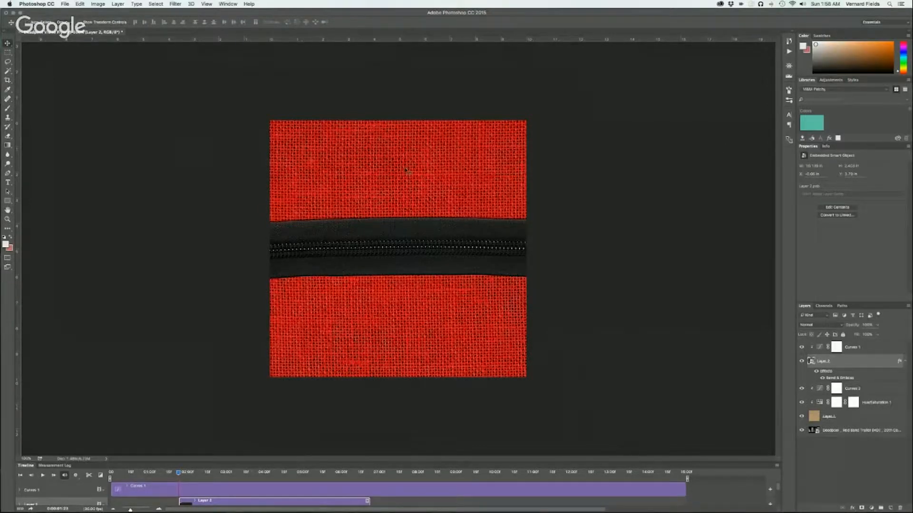
Add a new empty layer above the Curves adjustment under the zipper, reset the colors to default black and white, and activate the Brush tool
{"action": "key", "text": "super"}
{"action": "left_click", "coordinate": [868, 391]}
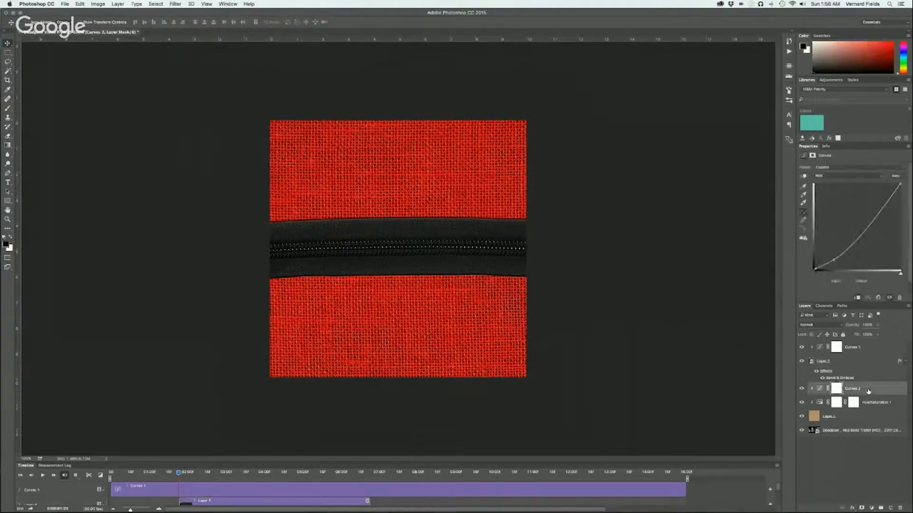
{"action": "left_click", "coordinate": [890, 508]}
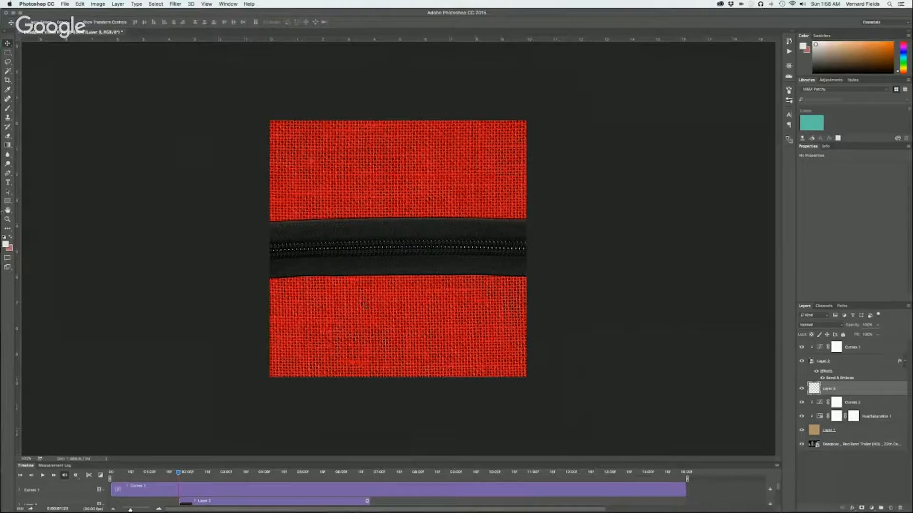
{"action": "left_click", "coordinate": [5, 237]}
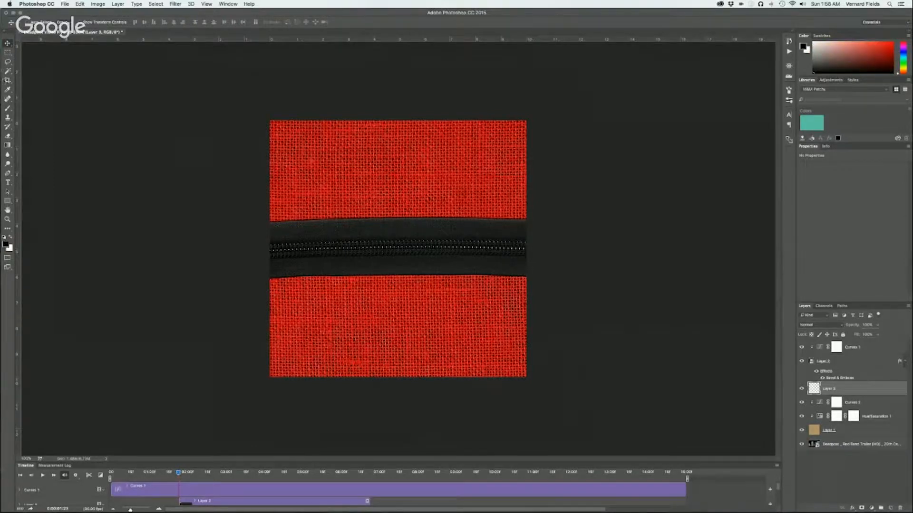
{"action": "left_click", "coordinate": [8, 108]}
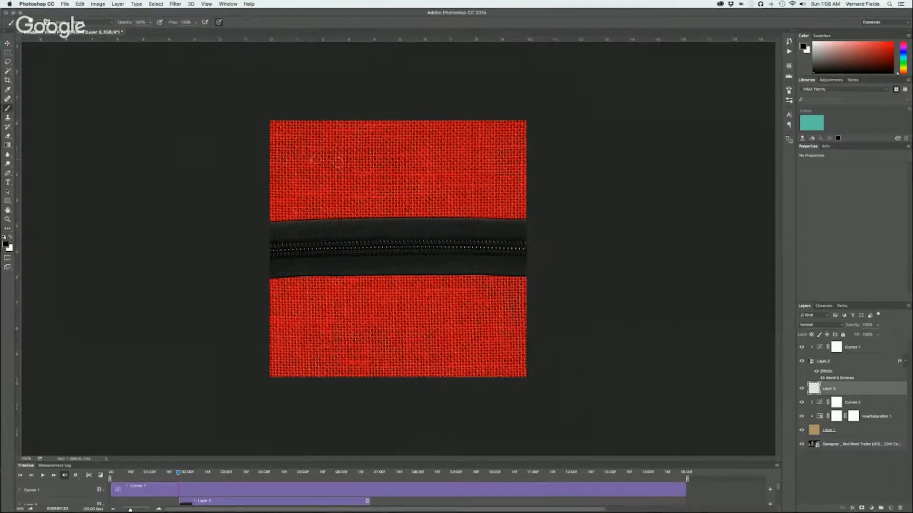
Enlarge the brush considerably and set its opacity to 15%, undoing the trial dab on the burlap
{"action": "key", "text": "bracketright"}
{"action": "key", "text": "bracketright"}
{"action": "left_click", "coordinate": [308, 159]}
{"action": "key", "text": "super+z"}
{"action": "left_click", "coordinate": [150, 23]}
{"action": "left_click_drag", "start_coordinate": [151, 31], "coordinate": [122, 32]}
{"action": "key", "text": "bracketright"}
{"action": "key", "text": "bracketright"}
{"action": "key", "text": "bracketright"}
Paint faint black spots over the burlap at its upper right, upper left, upper middle, lower middle and lower left
{"action": "left_click", "coordinate": [486, 154]}
{"action": "left_click", "coordinate": [488, 155]}
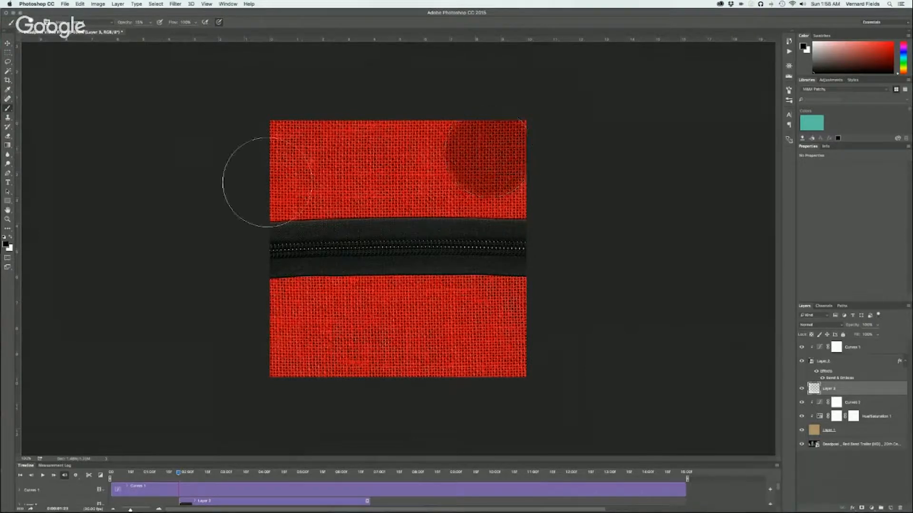
{"action": "left_click", "coordinate": [316, 173]}
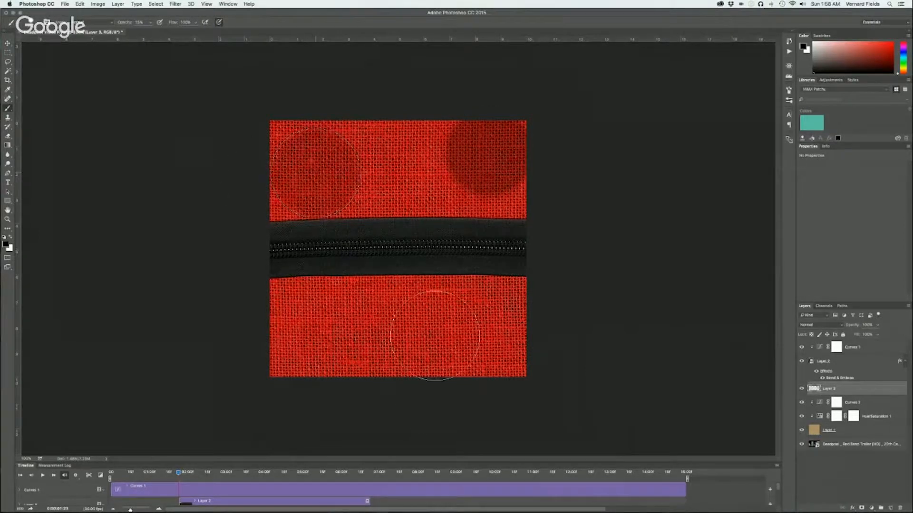
{"action": "left_click", "coordinate": [403, 328]}
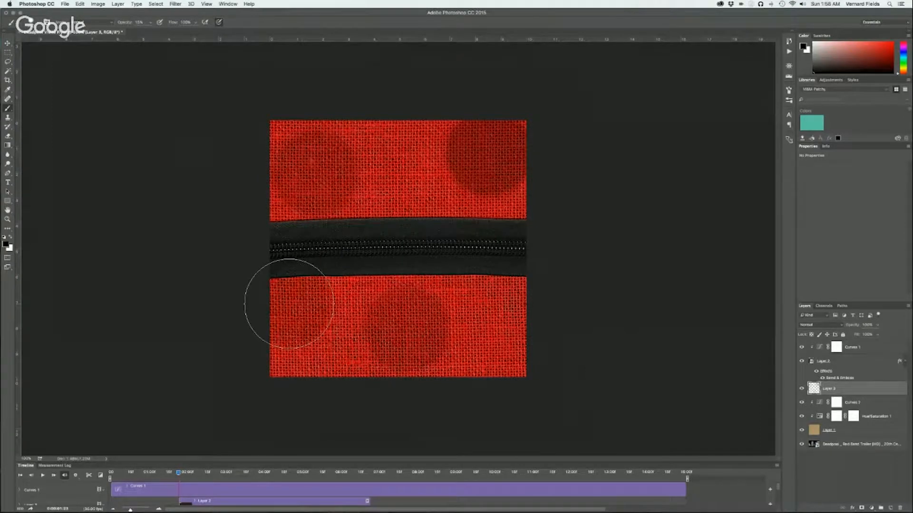
{"action": "left_click", "coordinate": [413, 182]}
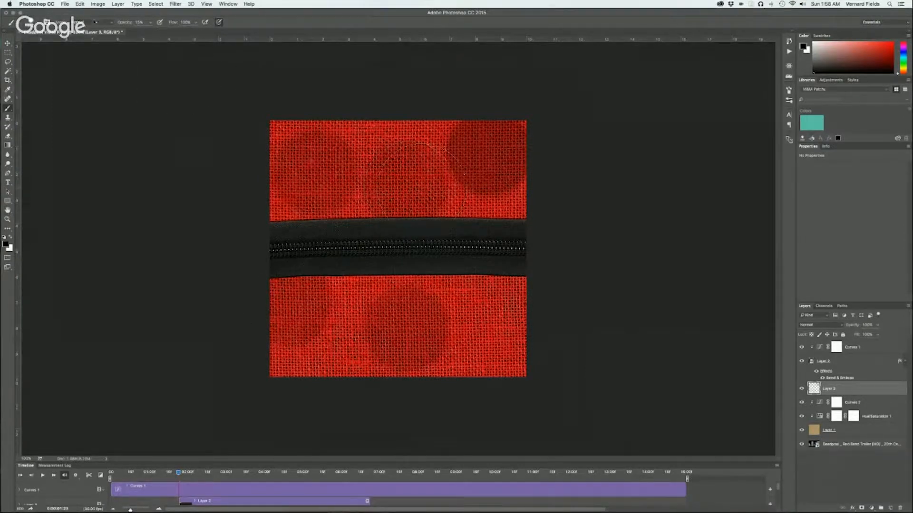
Raise the brush opacity to about 38% and paint darker spots above the zipper, at the lower right, lower left corner and top edge
{"action": "left_click", "coordinate": [150, 23]}
{"action": "left_click_drag", "start_coordinate": [151, 32], "coordinate": [158, 32]}
{"action": "left_click", "coordinate": [346, 208]}
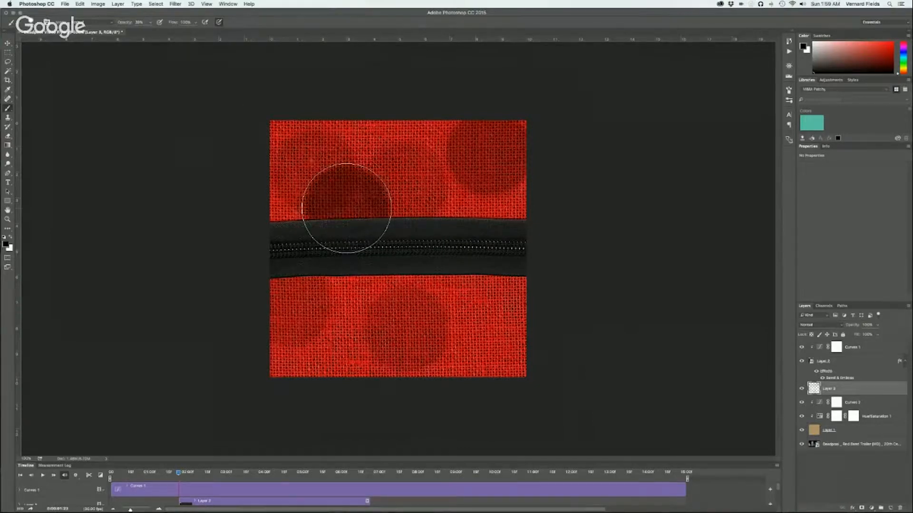
{"action": "left_click", "coordinate": [492, 323]}
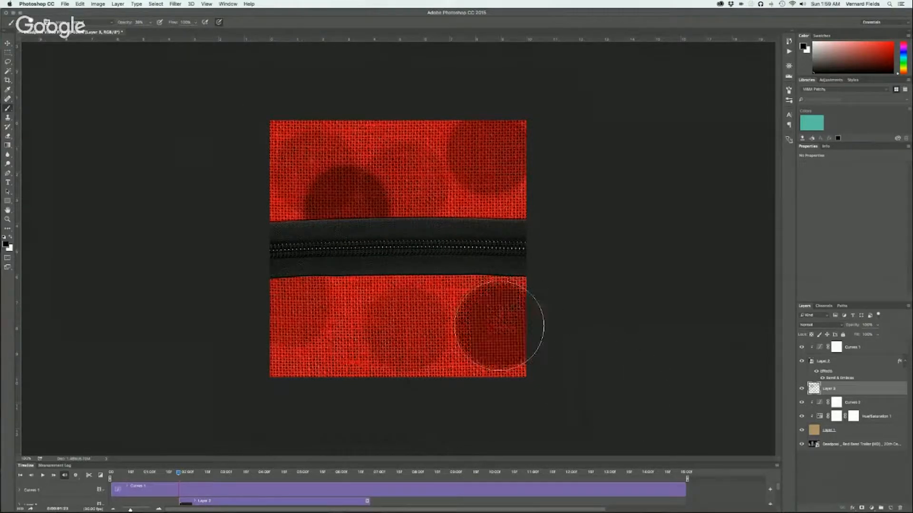
{"action": "left_click", "coordinate": [300, 364]}
{"action": "left_click", "coordinate": [374, 119]}
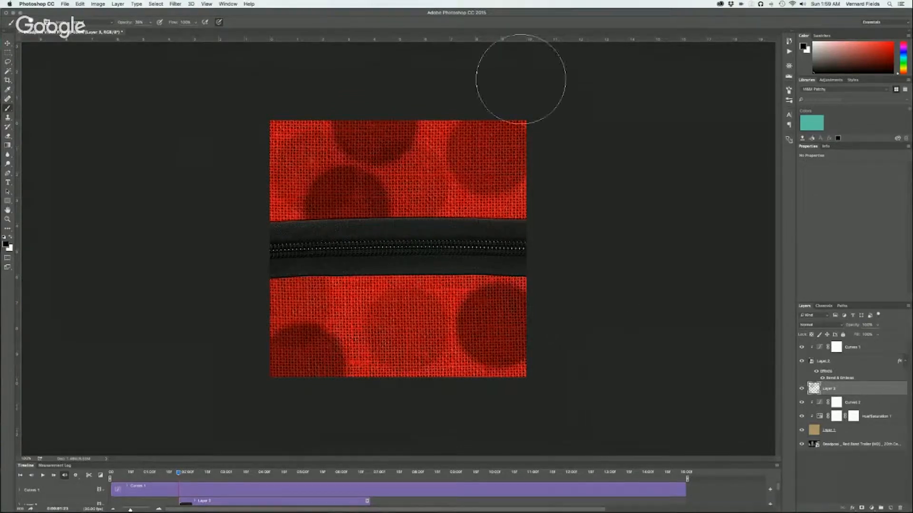
Apply a Gaussian Blur of about 60 pixels to the painted spots and move their layer to the top of the stack
{"action": "left_click", "coordinate": [160, 3]}
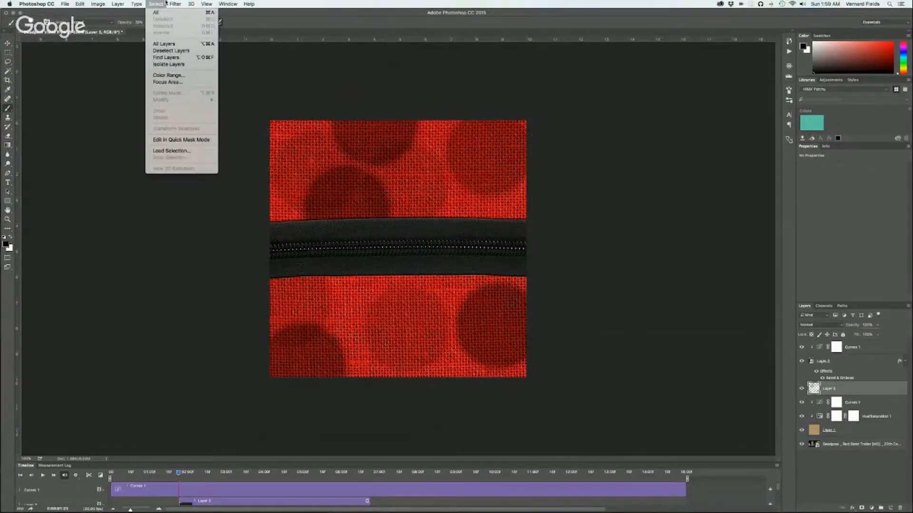
{"action": "mouse_move", "coordinate": [172, 3]}
{"action": "mouse_move", "coordinate": [185, 90]}
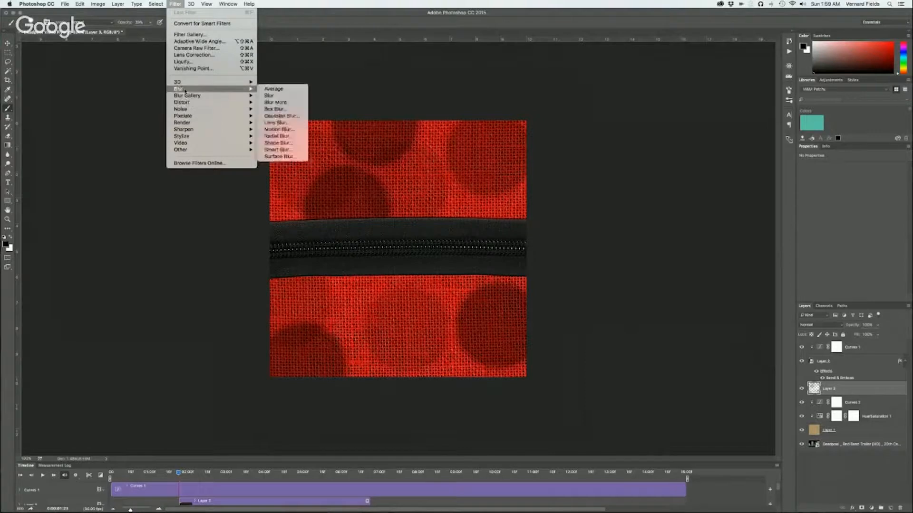
{"action": "left_click", "coordinate": [301, 120]}
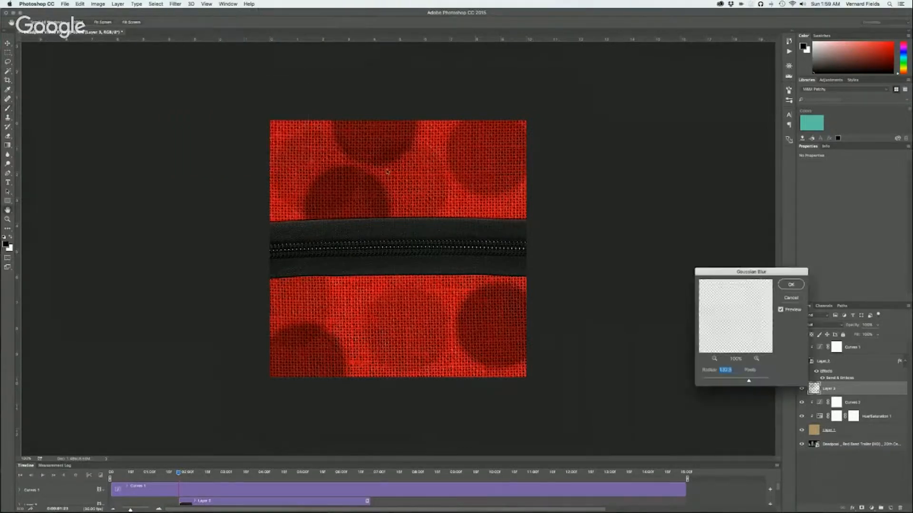
{"action": "left_click_drag", "start_coordinate": [749, 381], "coordinate": [739, 382]}
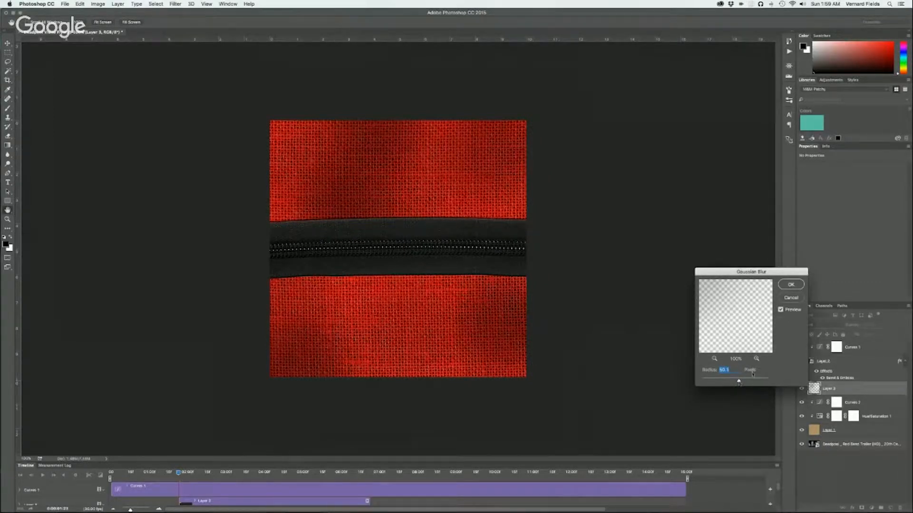
{"action": "left_click", "coordinate": [790, 285]}
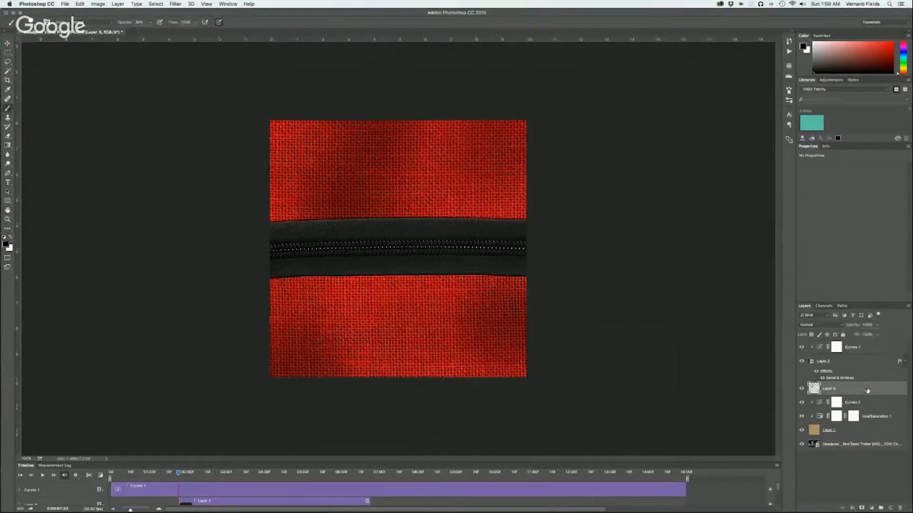
{"action": "left_click_drag", "start_coordinate": [868, 390], "coordinate": [873, 347]}
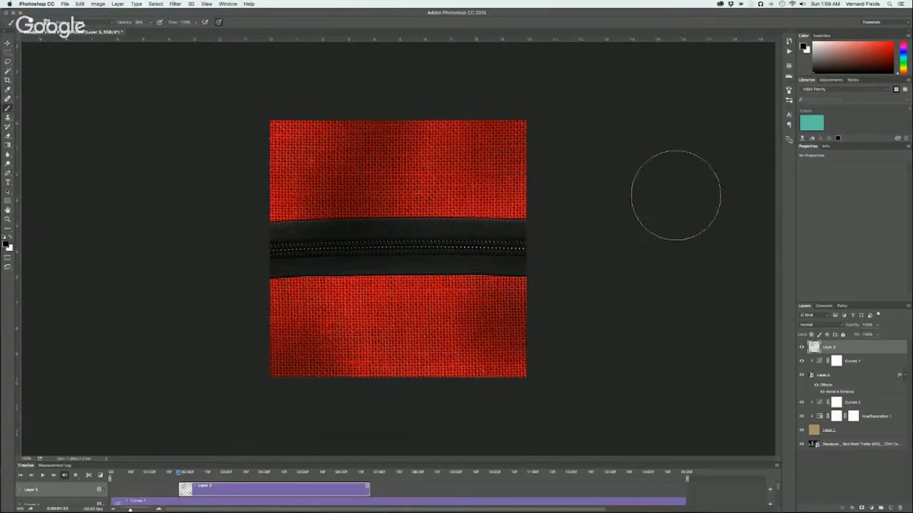
Add a new layer on top, fill it with white, and set its Fill to 0%
{"action": "left_click", "coordinate": [891, 509]}
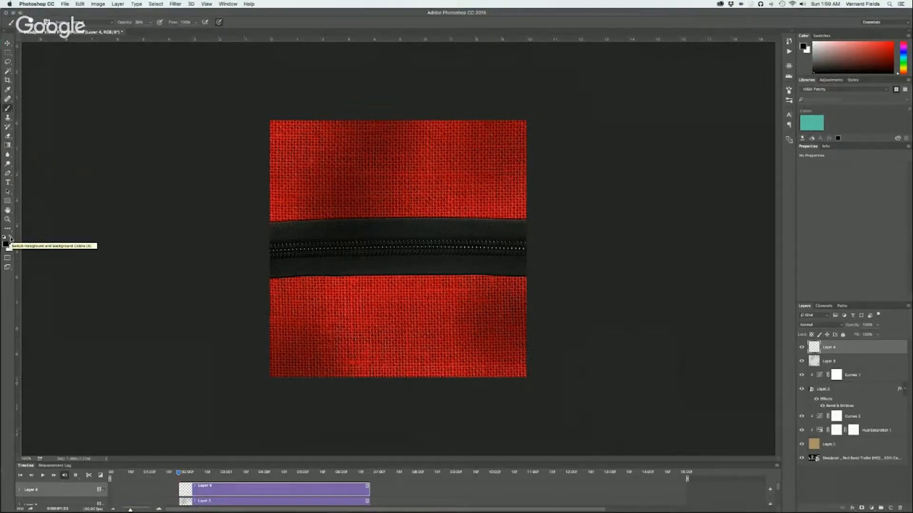
{"action": "key", "text": "super+BackSpace"}
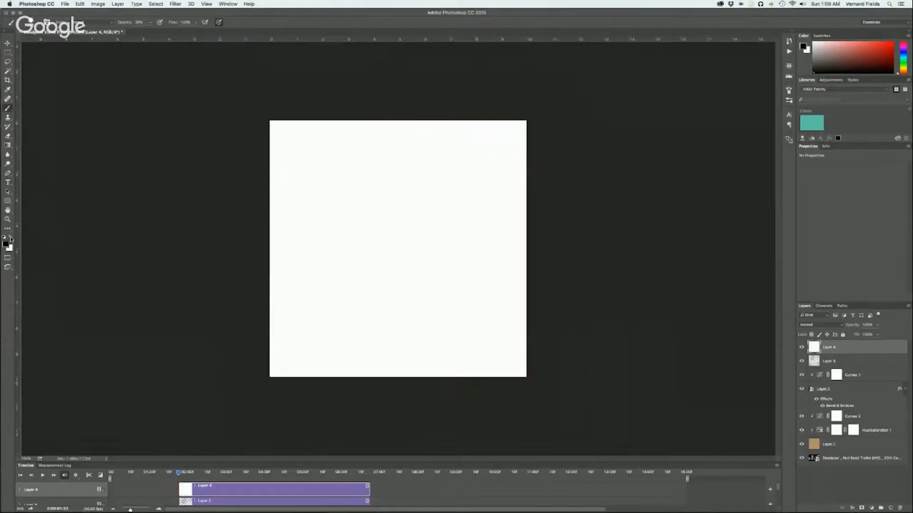
{"action": "left_click", "coordinate": [877, 335]}
{"action": "left_click_drag", "start_coordinate": [864, 346], "coordinate": [833, 347]}
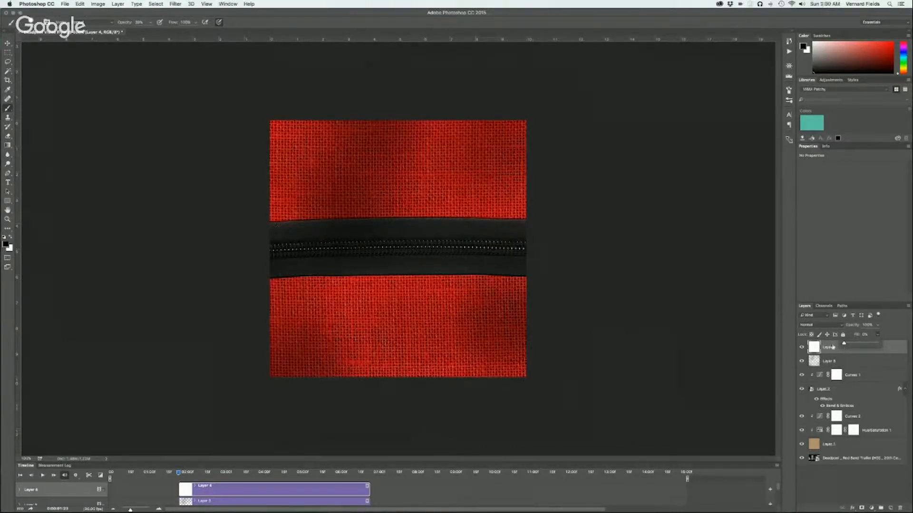
{"action": "left_click", "coordinate": [833, 347]}
Add a black Color Burn Inner Glow to the white layer, raising its opacity to about 68% and enlarging its size for dark edges
{"action": "left_click", "coordinate": [852, 508]}
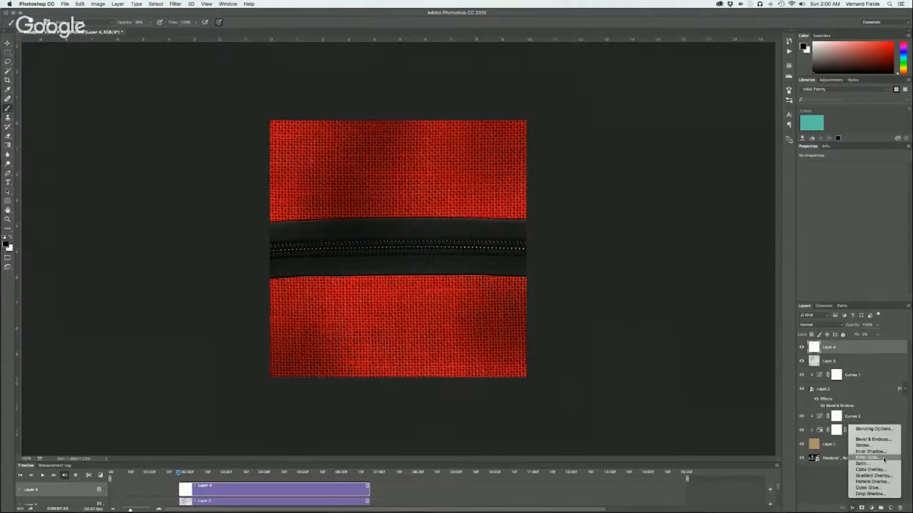
{"action": "left_click", "coordinate": [868, 457]}
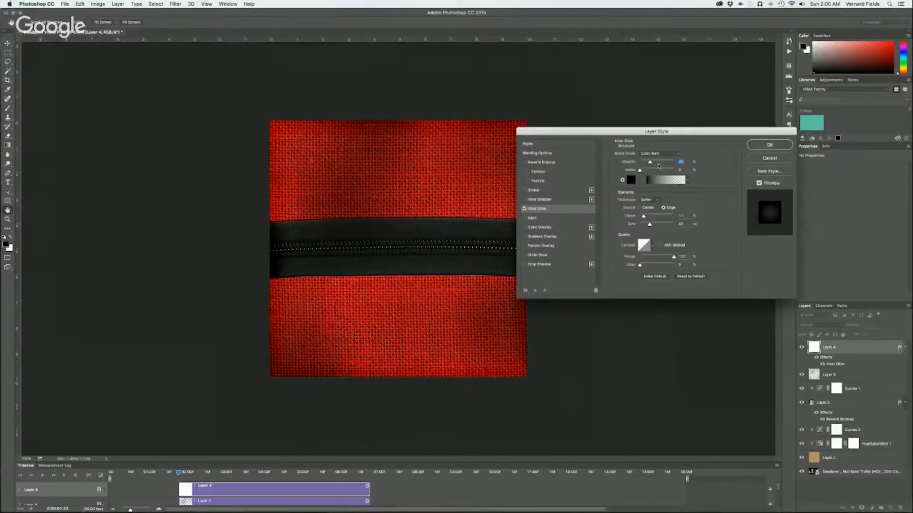
{"action": "left_click_drag", "start_coordinate": [650, 162], "coordinate": [663, 164]}
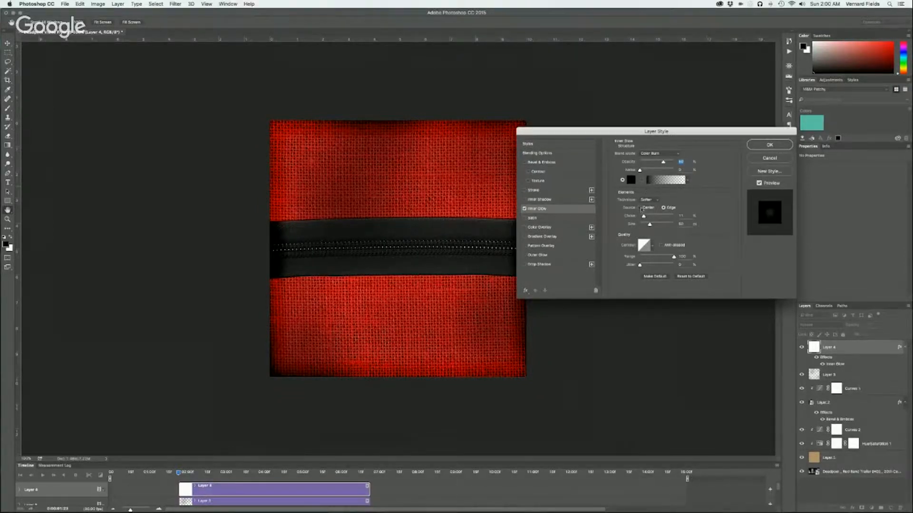
{"action": "left_click_drag", "start_coordinate": [649, 224], "coordinate": [659, 225]}
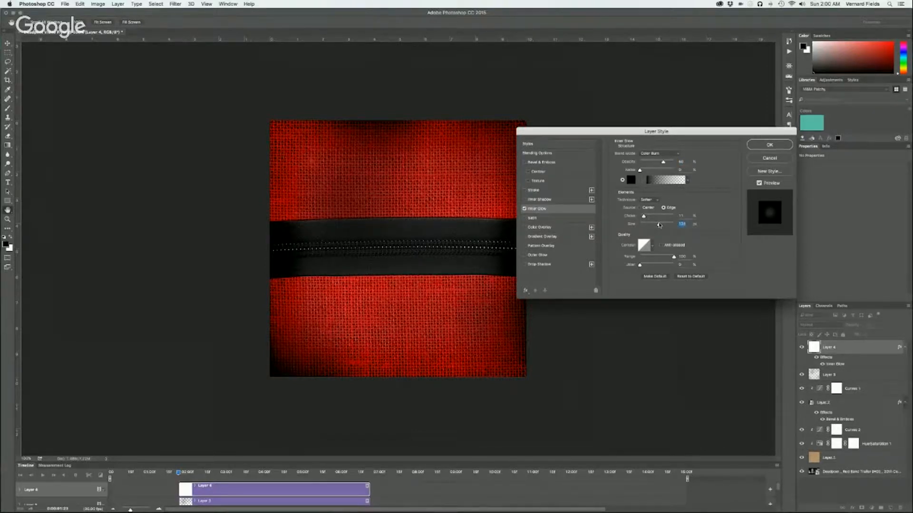
{"action": "left_click_drag", "start_coordinate": [659, 225], "coordinate": [657, 226]}
{"action": "left_click", "coordinate": [770, 148]}
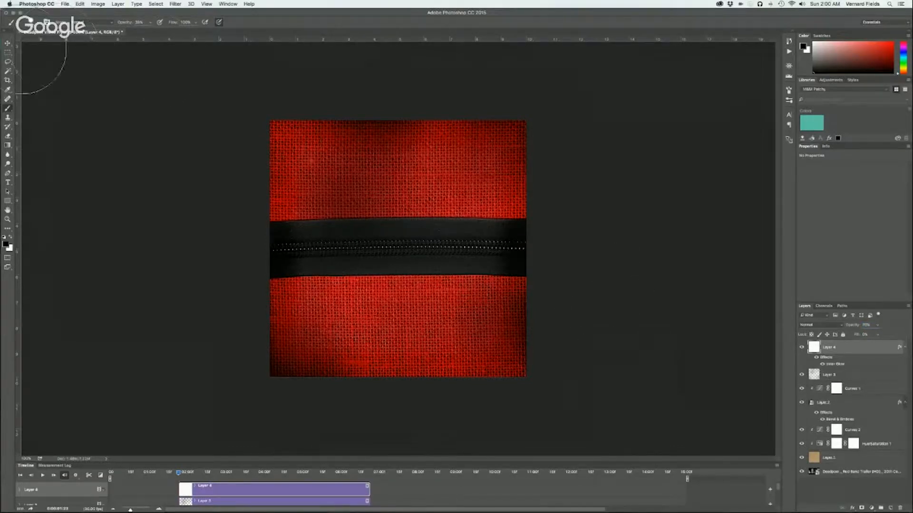
Activate the Move tool, switch to the browser, and search Google Images for "deadpool logo"
{"action": "left_click", "coordinate": [7, 44]}
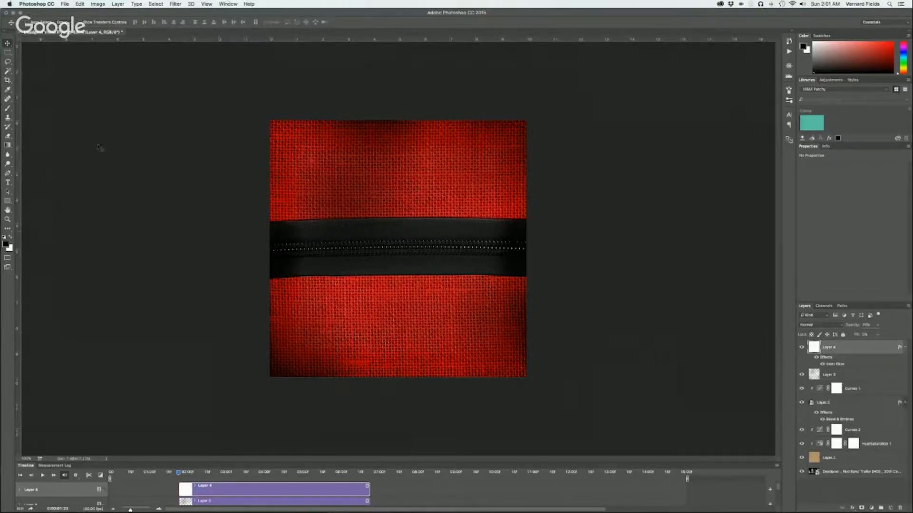
{"action": "key", "text": "super+Tab"}
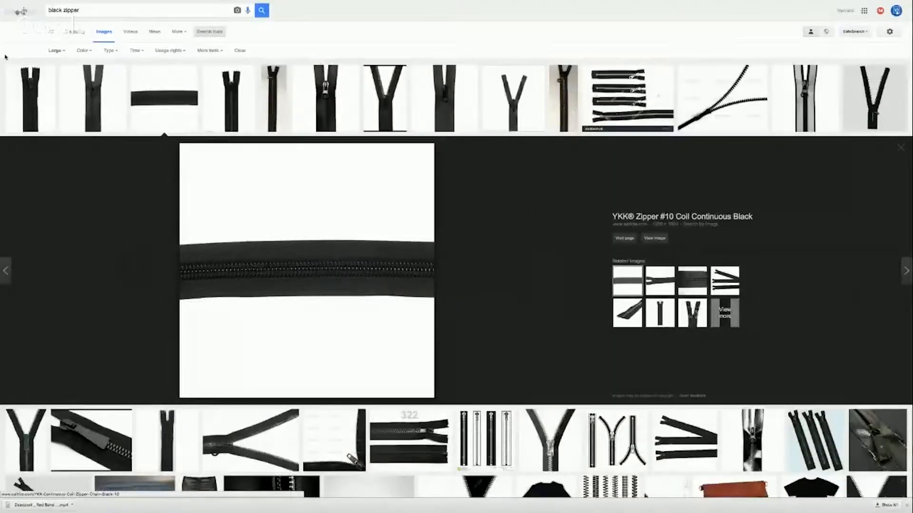
{"action": "left_click", "coordinate": [43, 10]}
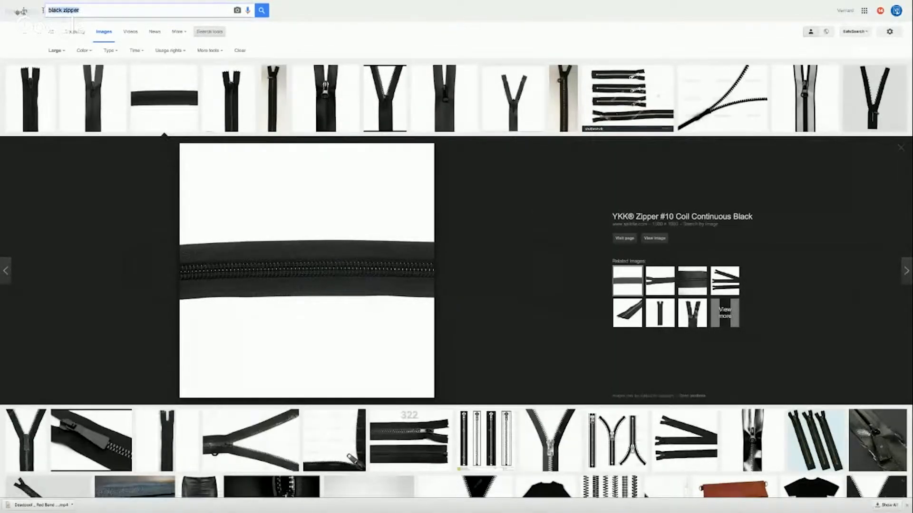
{"action": "type", "text": "dead"}
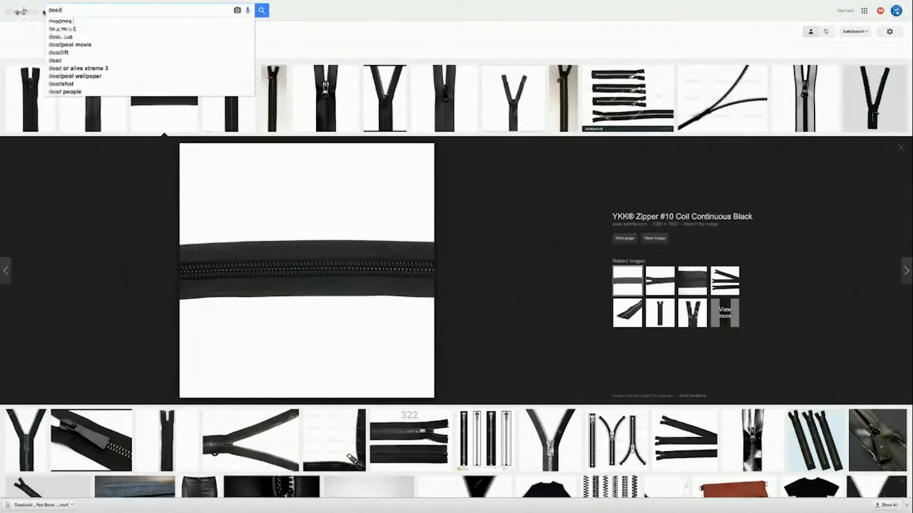
{"action": "type", "text": "pool logo"}
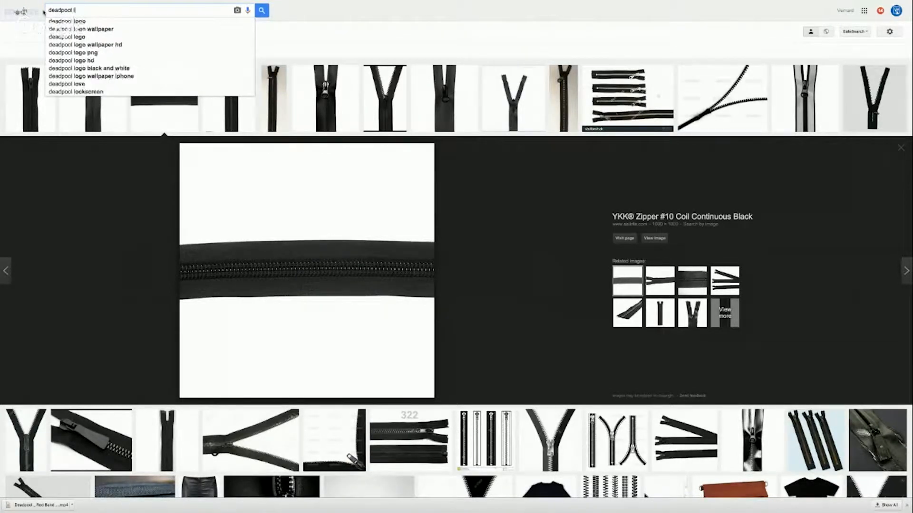
{"action": "key", "text": "Return"}
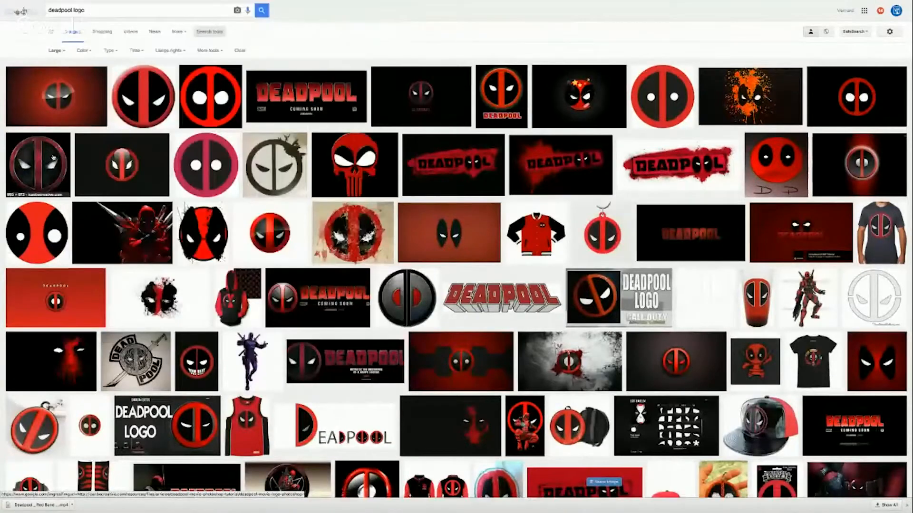
Copy the weathered round Deadpool logo on black and paste it into the Photoshop document as the top layer
{"action": "left_click", "coordinate": [53, 158]}
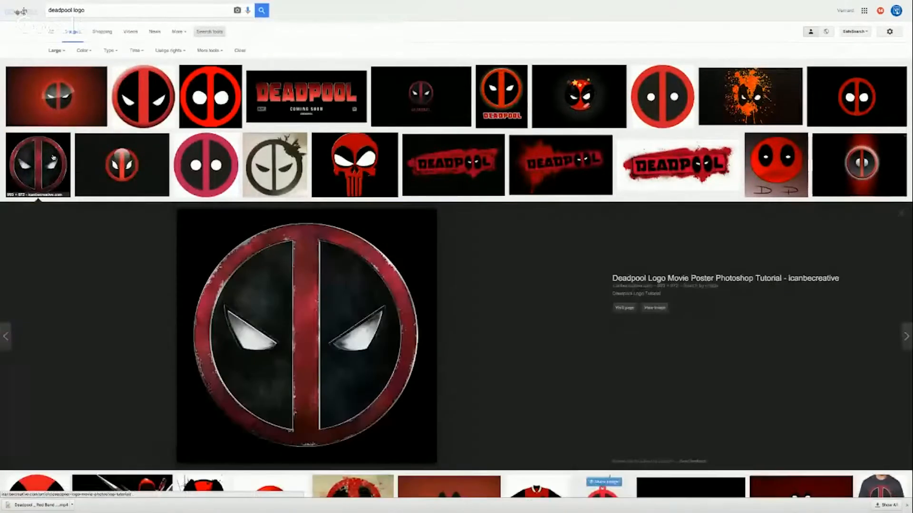
{"action": "right_click", "coordinate": [291, 331]}
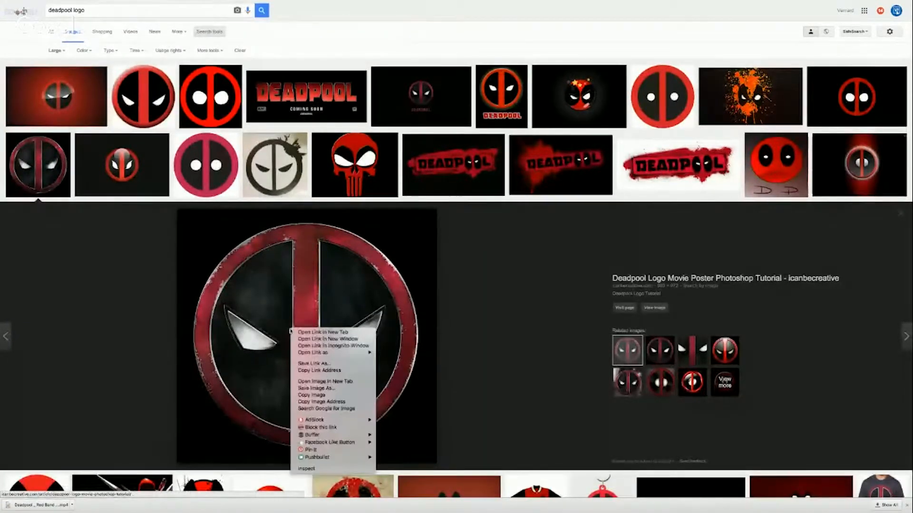
{"action": "left_click", "coordinate": [311, 396]}
{"action": "key", "text": "super+Tab"}
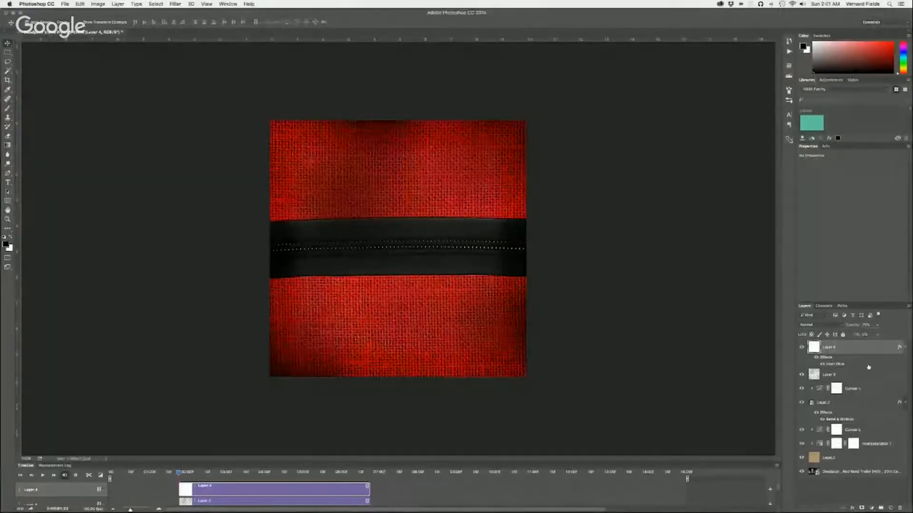
{"action": "key", "text": "super+v"}
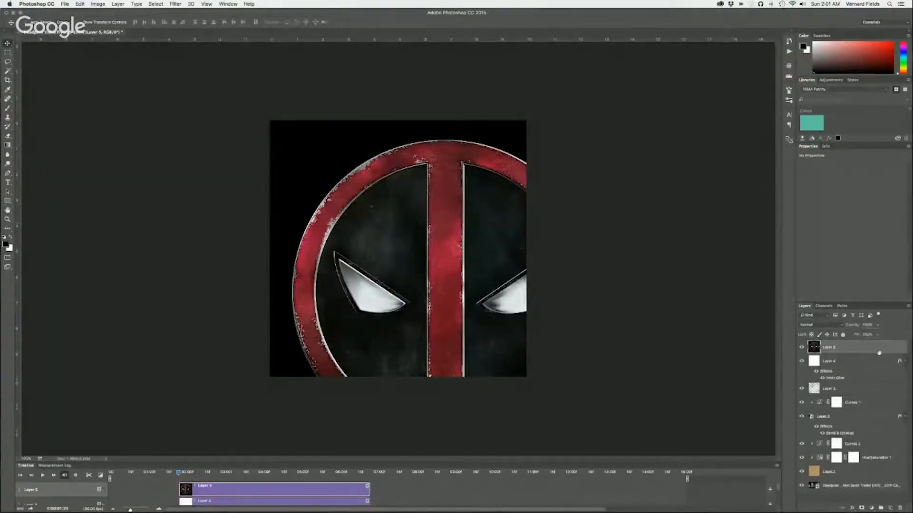
Convert the pasted logo to a Smart Object, open its contents, and delete the black background around the circle with the Magic Wand
{"action": "right_click", "coordinate": [848, 349]}
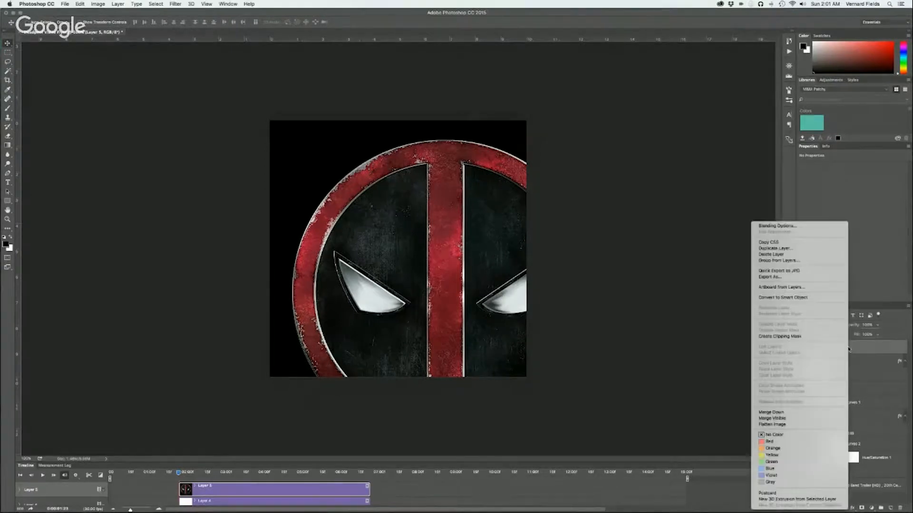
{"action": "left_click", "coordinate": [800, 298]}
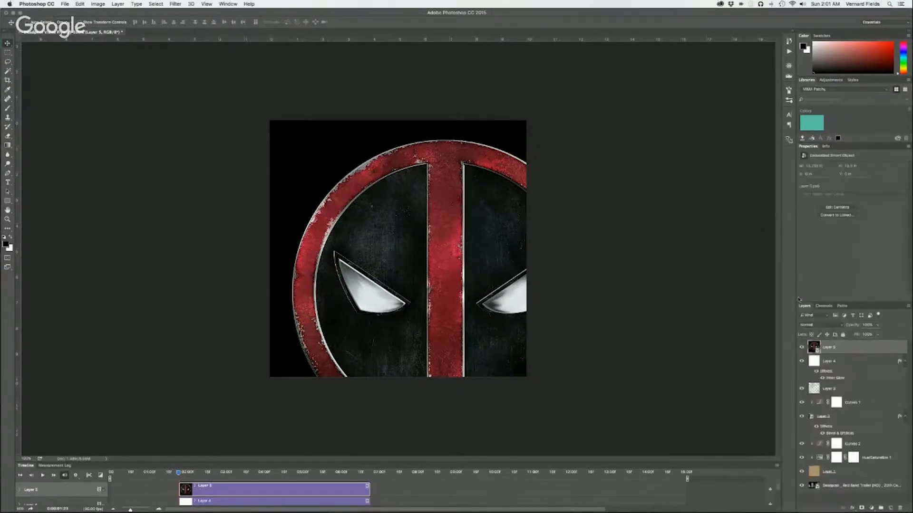
{"action": "double_click", "coordinate": [814, 348]}
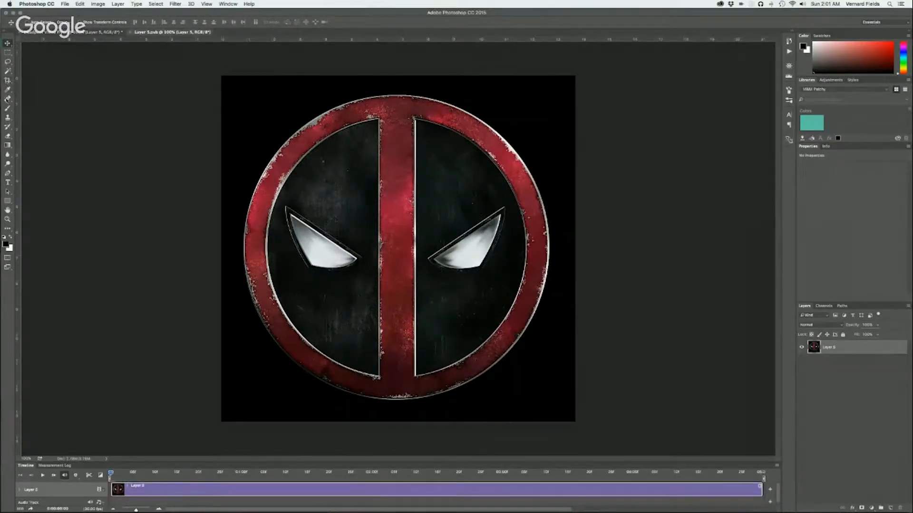
{"action": "left_click", "coordinate": [7, 72]}
{"action": "left_click", "coordinate": [263, 109]}
{"action": "key", "text": "Delete"}
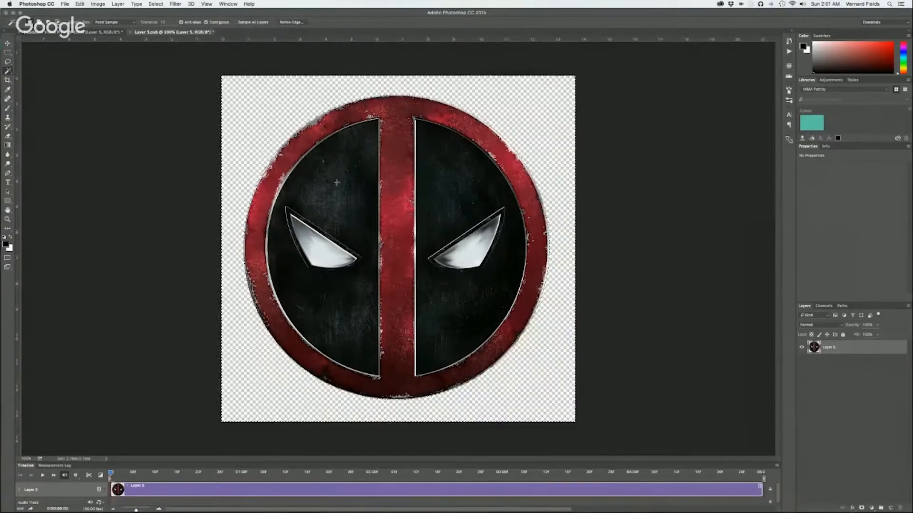
{"action": "key", "text": "super+d"}
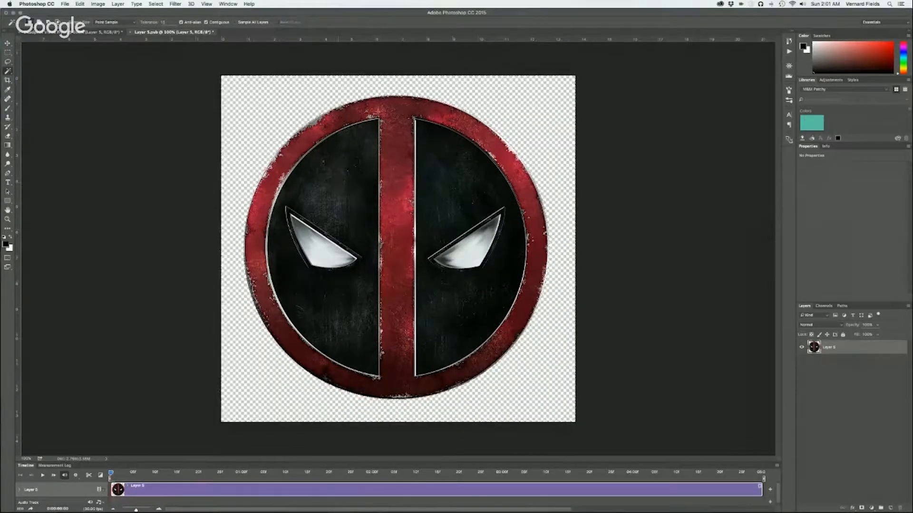
Trim the logo canvas to the circle, then save and close the Smart Object contents
{"action": "left_click", "coordinate": [97, 3]}
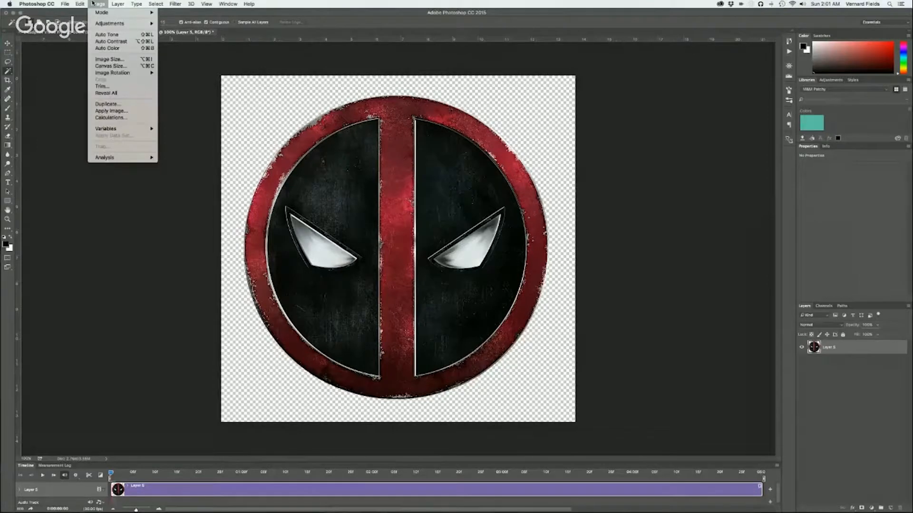
{"action": "left_click", "coordinate": [98, 85]}
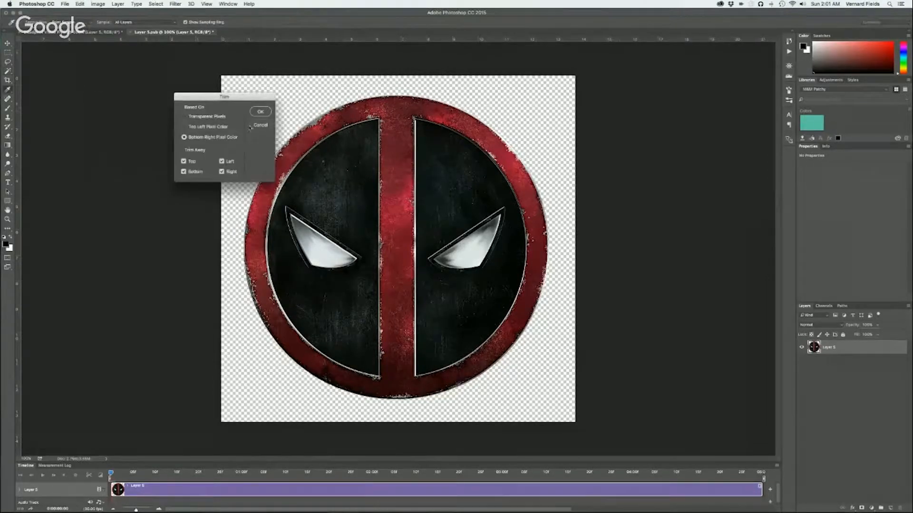
{"action": "left_click", "coordinate": [261, 116]}
{"action": "key", "text": "w"}
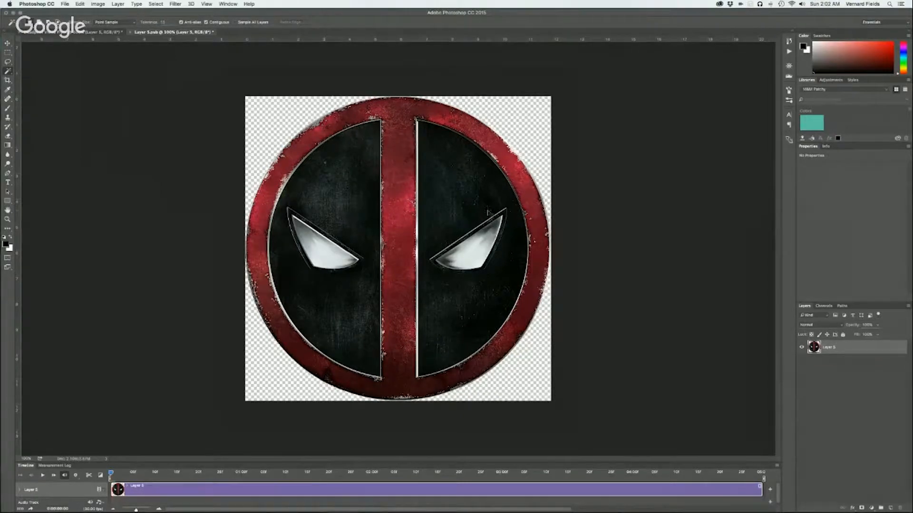
{"action": "key", "text": "super+s"}
{"action": "left_click", "coordinate": [130, 33]}
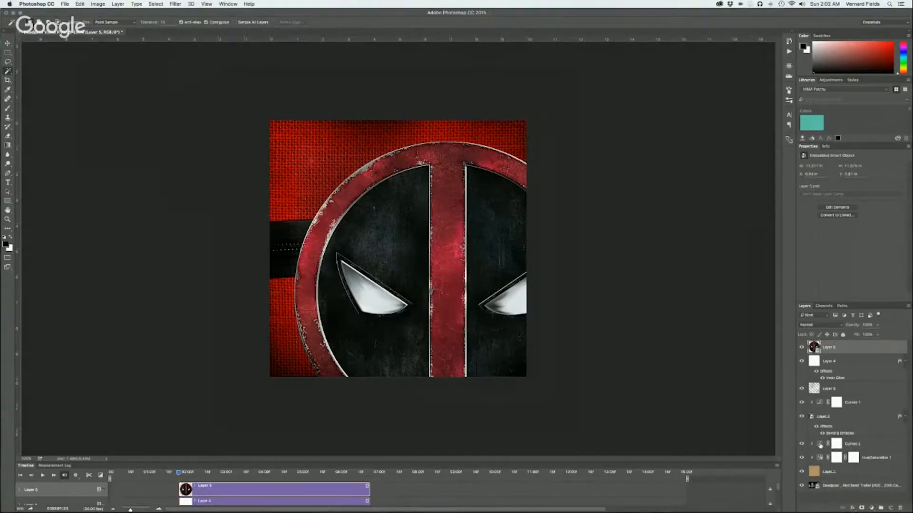
Reduce the burlap's Hue/Saturation adjustment to a saturation of about +50
{"action": "left_click", "coordinate": [802, 444]}
{"action": "left_click", "coordinate": [802, 457]}
{"action": "left_click", "coordinate": [802, 457]}
{"action": "left_click", "coordinate": [854, 458]}
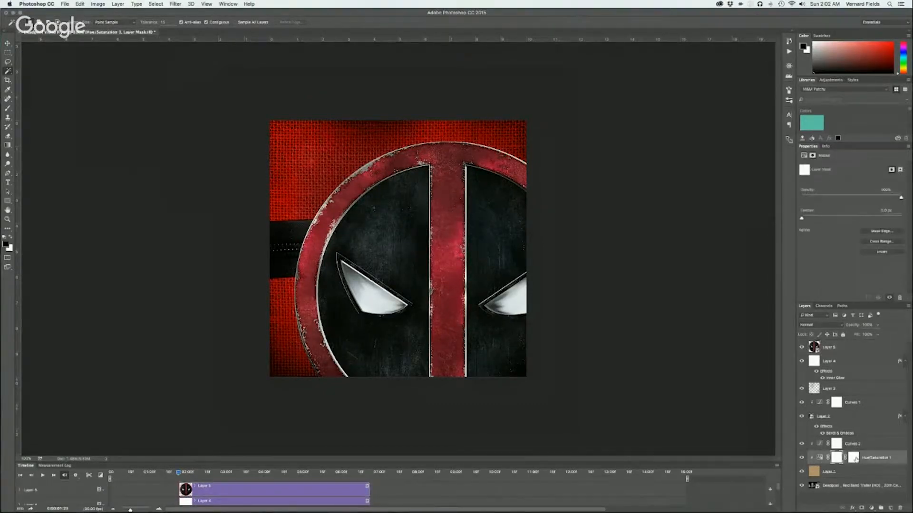
{"action": "left_click", "coordinate": [819, 458]}
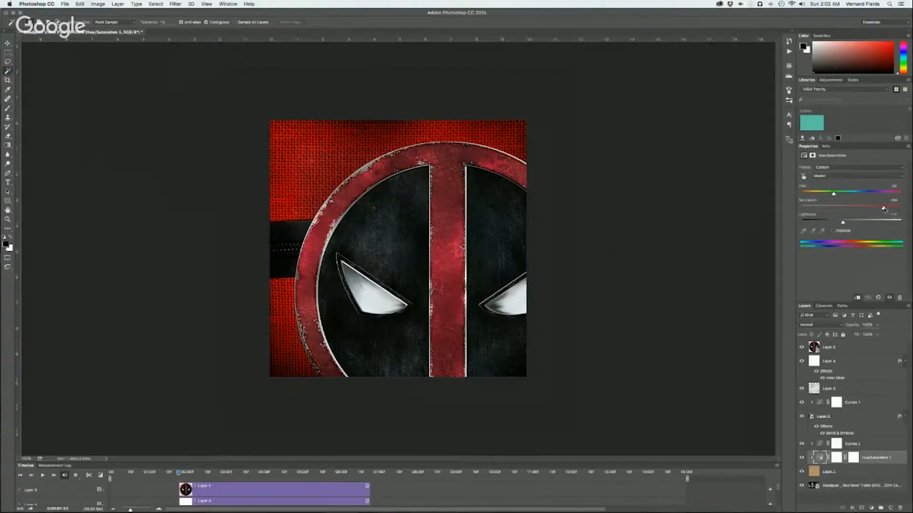
{"action": "left_click_drag", "start_coordinate": [883, 209], "coordinate": [876, 209]}
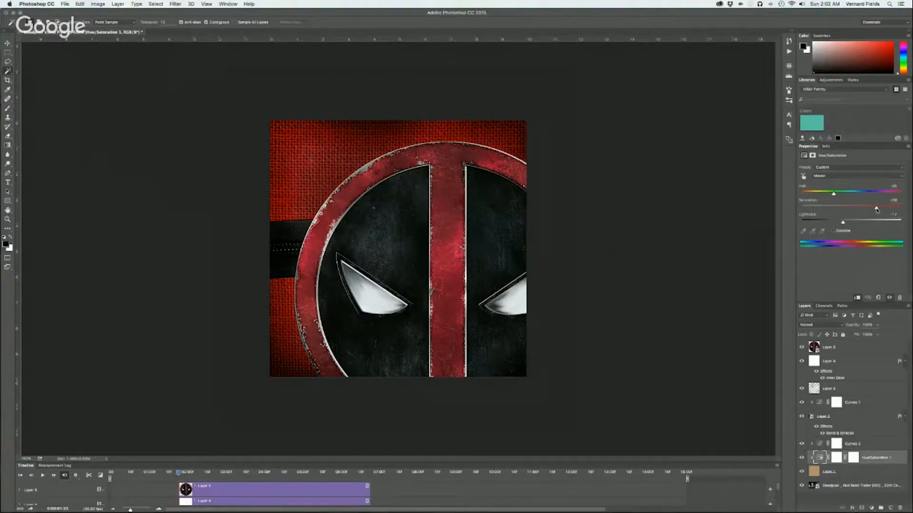
{"action": "left_click_drag", "start_coordinate": [876, 210], "coordinate": [876, 209]}
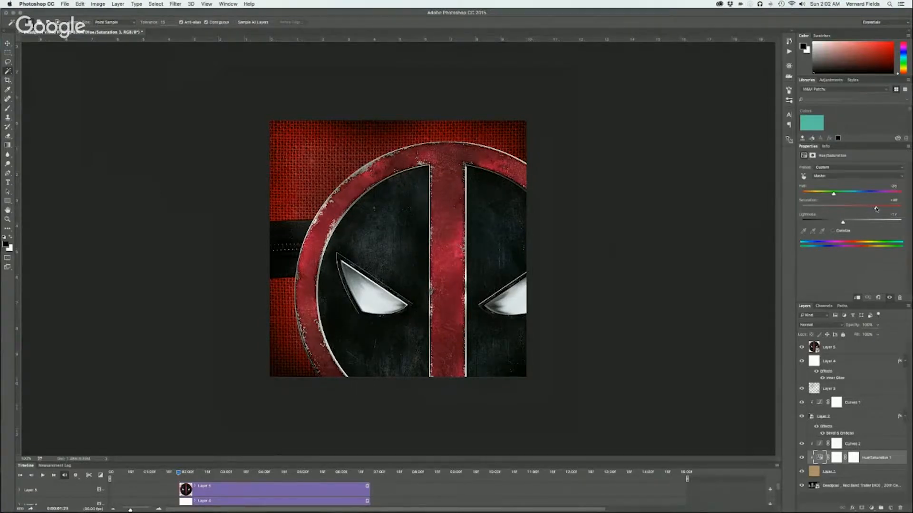
Hide the logo to check the fabric, lower the opacity of the white Inner Glow layer, and show the logo again
{"action": "left_click", "coordinate": [801, 349]}
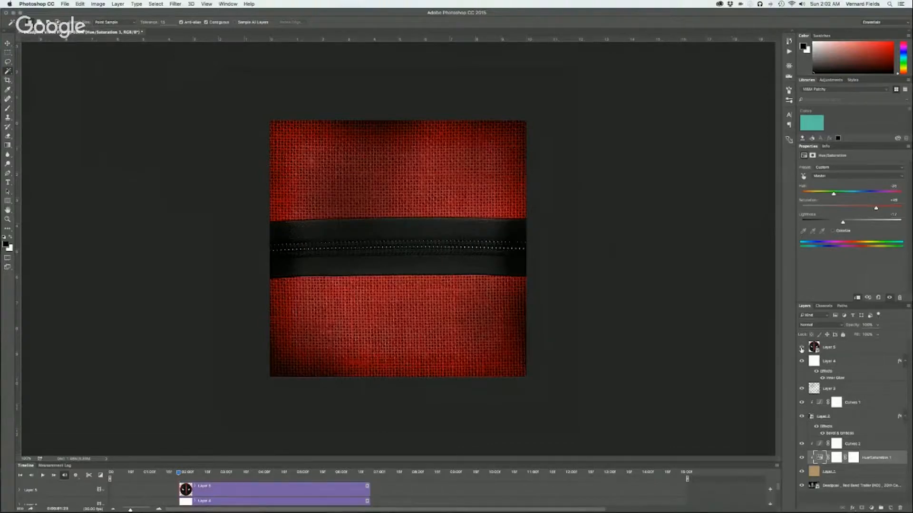
{"action": "left_click", "coordinate": [802, 348]}
{"action": "left_click", "coordinate": [802, 349]}
{"action": "left_click", "coordinate": [847, 365]}
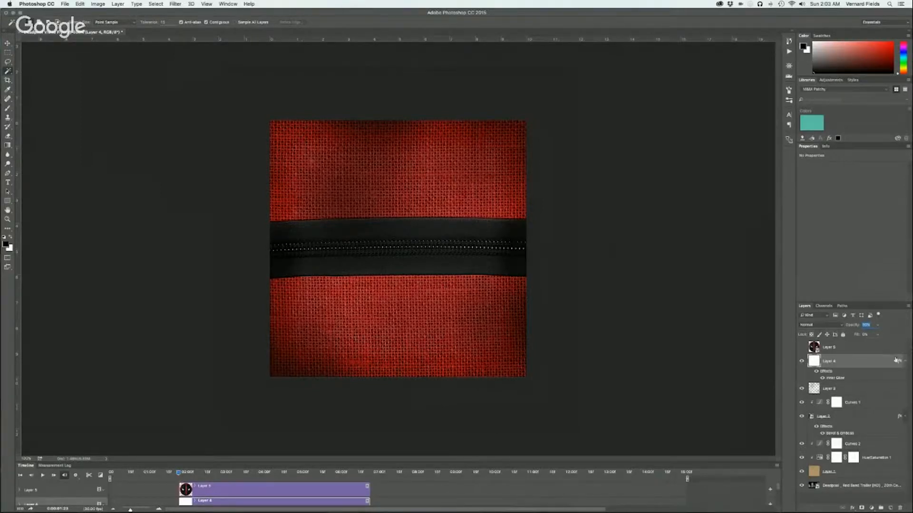
{"action": "left_click", "coordinate": [801, 348]}
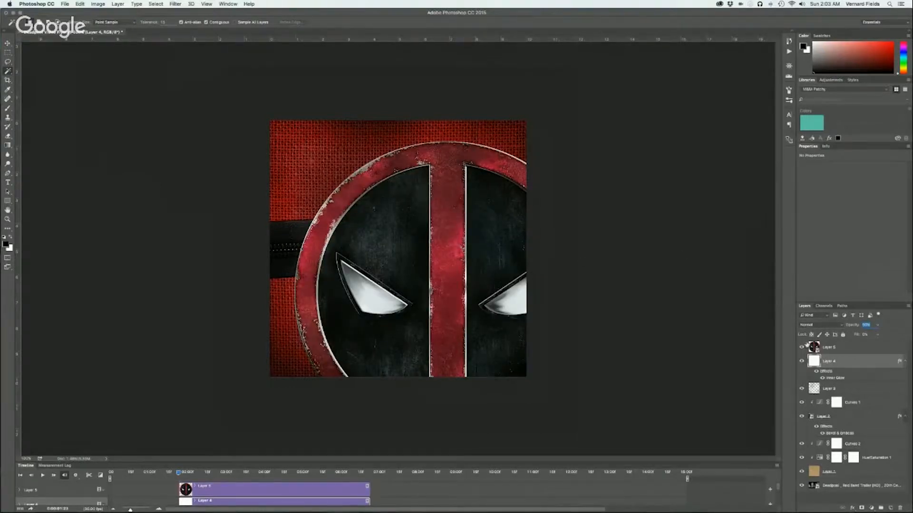
Scale the round logo down to about 39% and move it to the center of the canvas over the zipper
{"action": "left_click", "coordinate": [814, 350]}
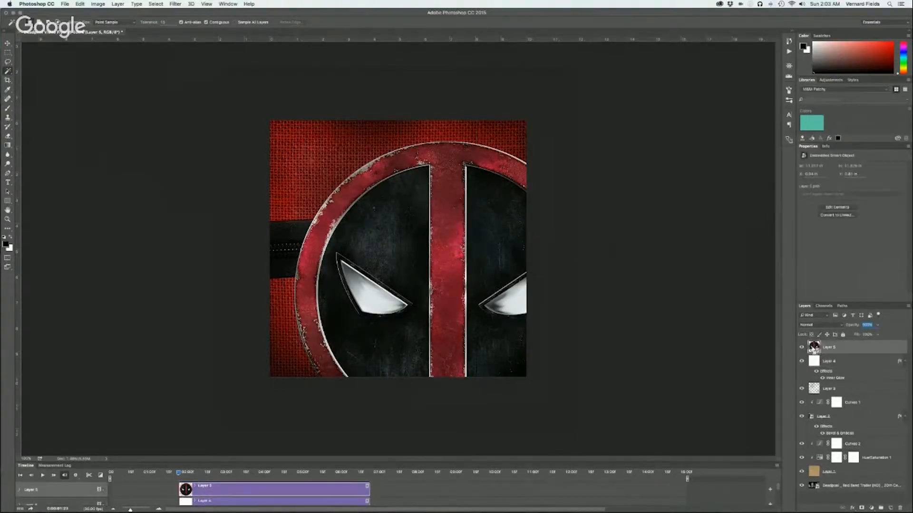
{"action": "key", "text": "ctrl+t"}
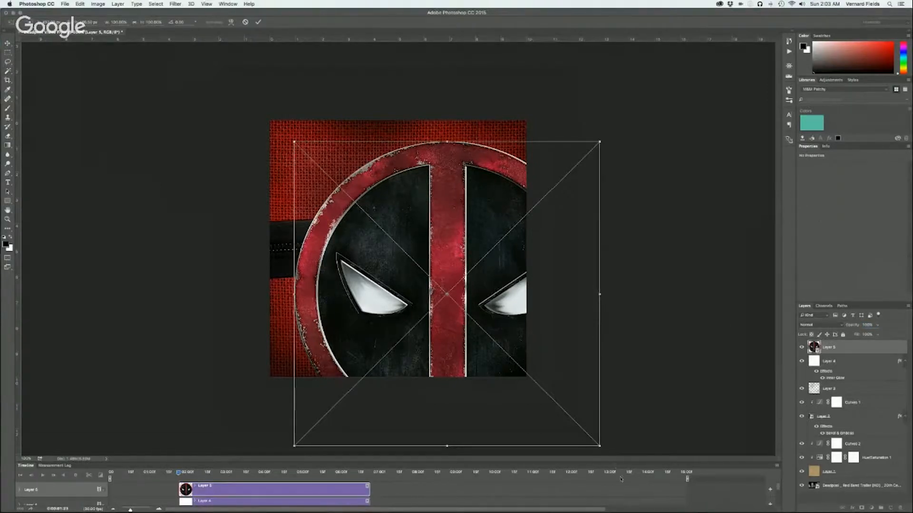
{"action": "left_click_drag", "start_coordinate": [600, 446], "coordinate": [507, 355]}
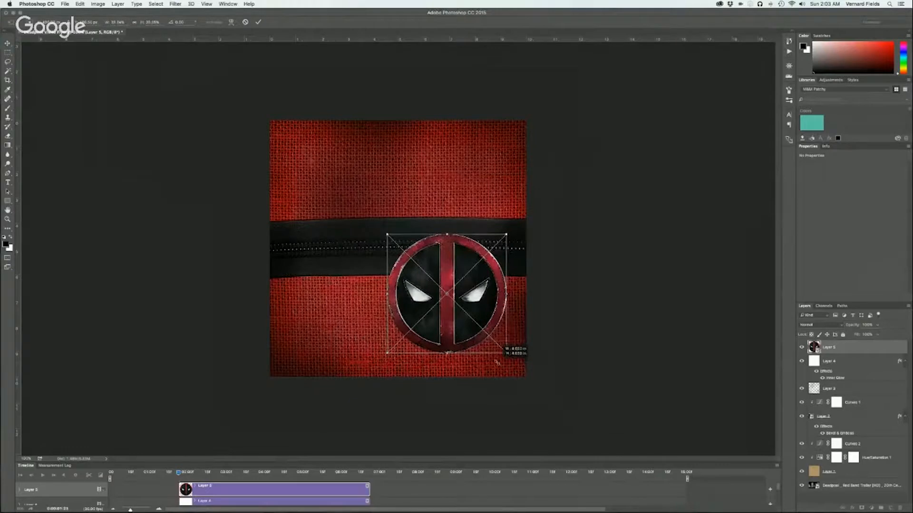
{"action": "key", "text": "Return"}
{"action": "key", "text": "w"}
{"action": "key", "text": "v"}
{"action": "left_click_drag", "start_coordinate": [460, 333], "coordinate": [413, 289]}
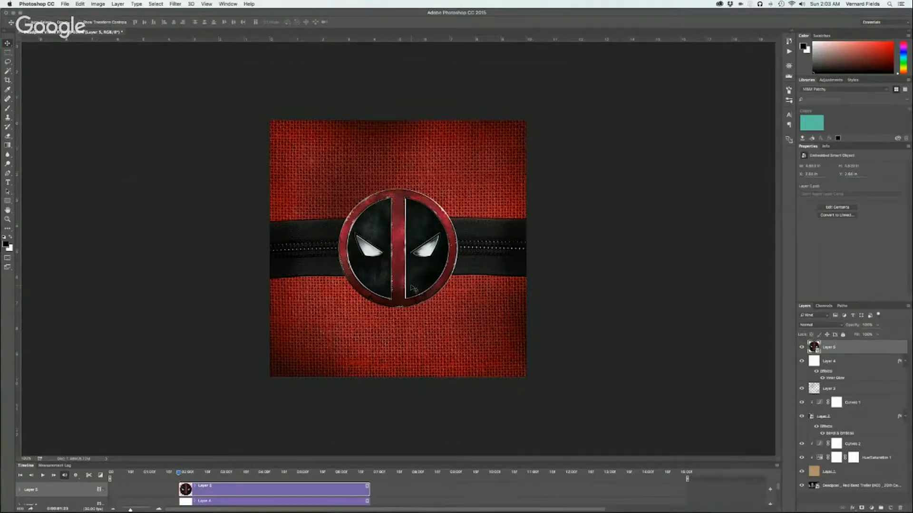
Copy the glowing red Deadpool logo with the name below it from the browser's image results and paste it into the Photoshop document
{"action": "key", "text": "super+Tab"}
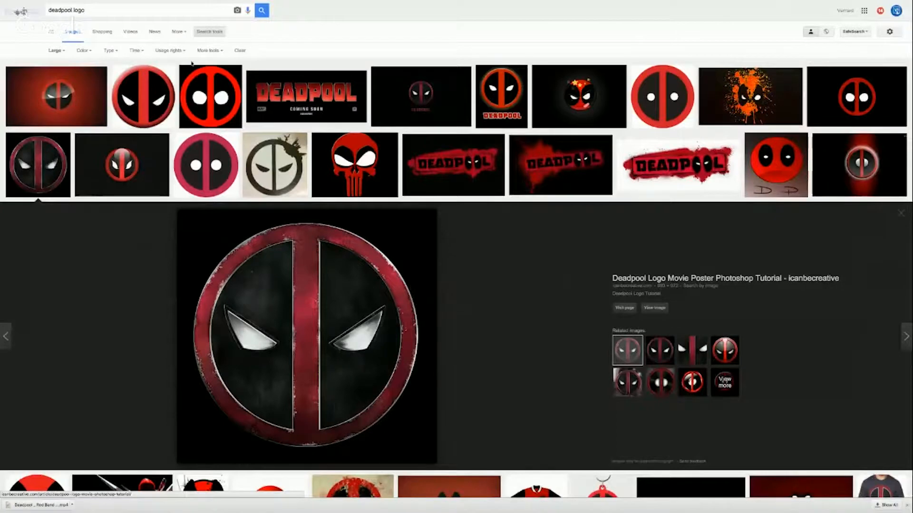
{"action": "mouse_move", "coordinate": [322, 99]}
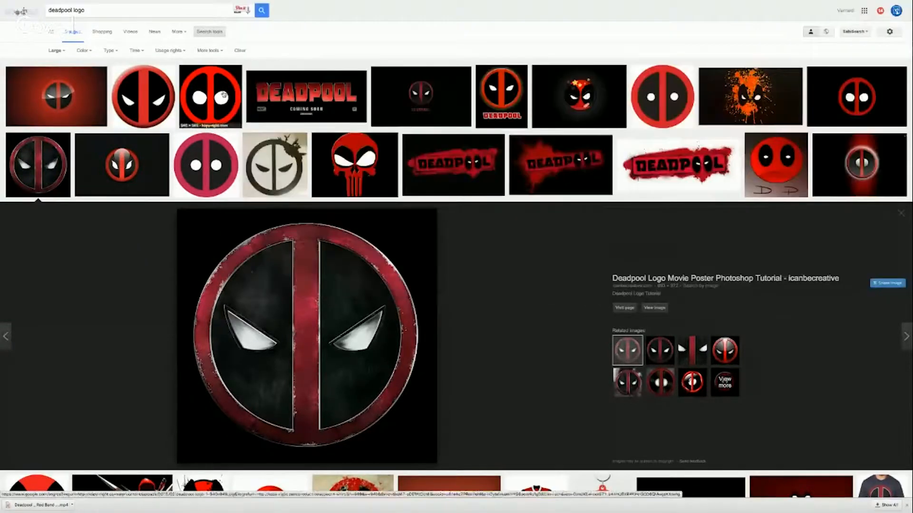
{"action": "left_click", "coordinate": [501, 97]}
{"action": "mouse_move", "coordinate": [306, 346]}
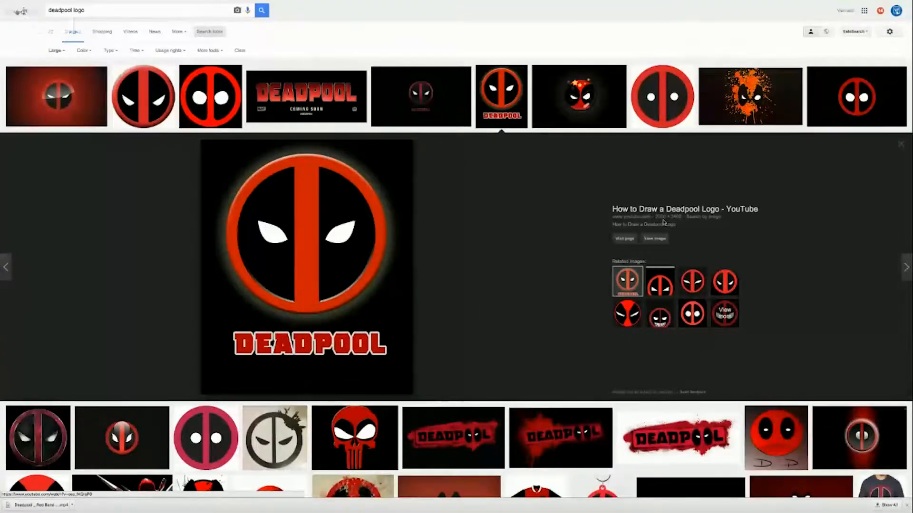
{"action": "mouse_move", "coordinate": [299, 331]}
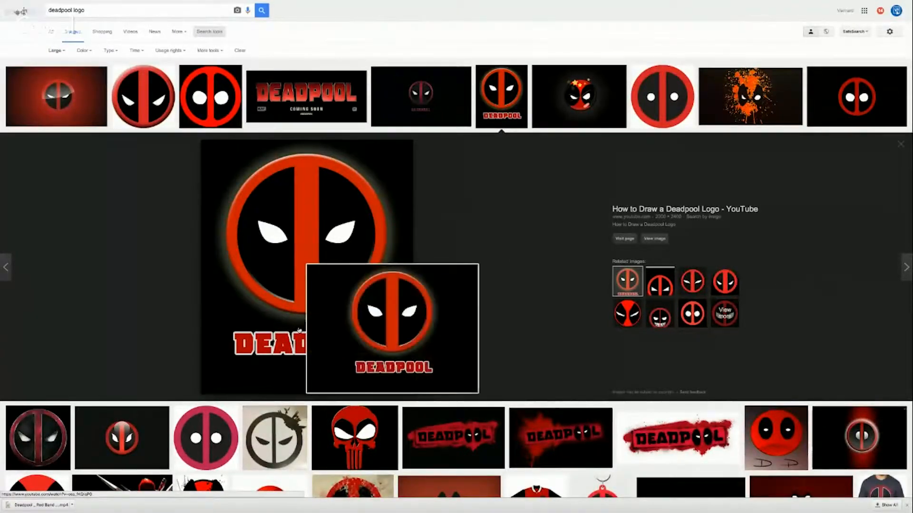
{"action": "right_click", "coordinate": [299, 330]}
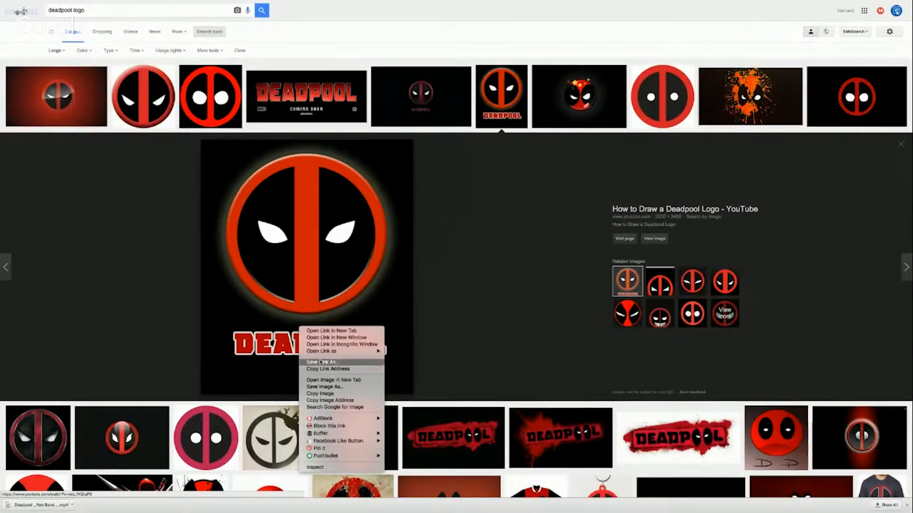
{"action": "left_click", "coordinate": [322, 393]}
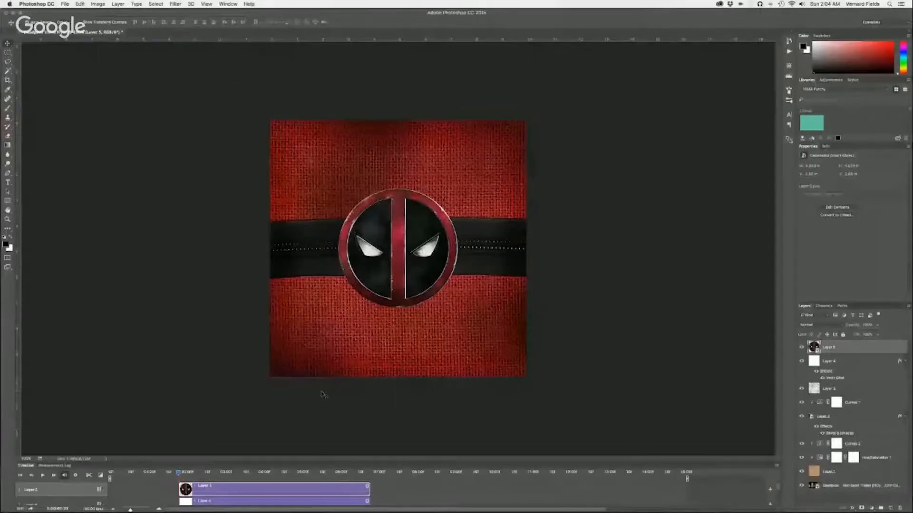
{"action": "key", "text": "super+v"}
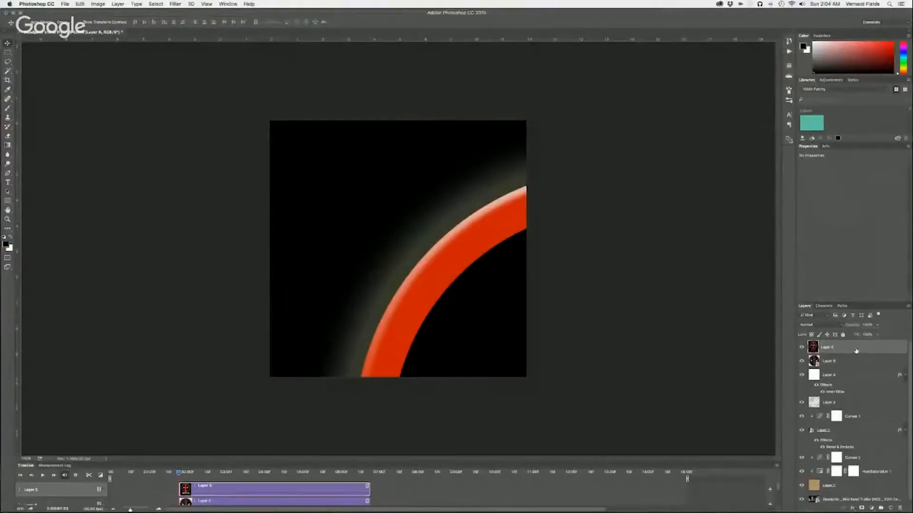
Convert the newly pasted logo layer to a Smart Object and open its contents
{"action": "right_click", "coordinate": [856, 350]}
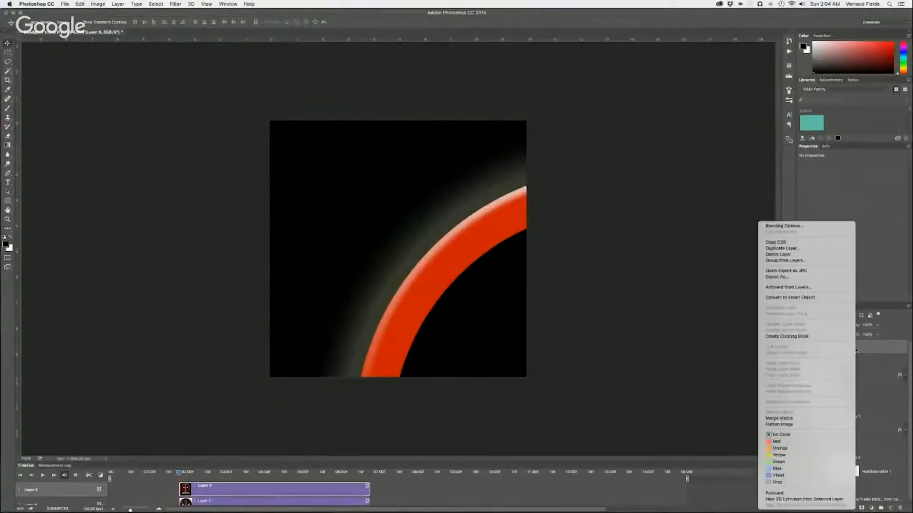
{"action": "left_click", "coordinate": [806, 298]}
{"action": "right_click", "coordinate": [853, 351]}
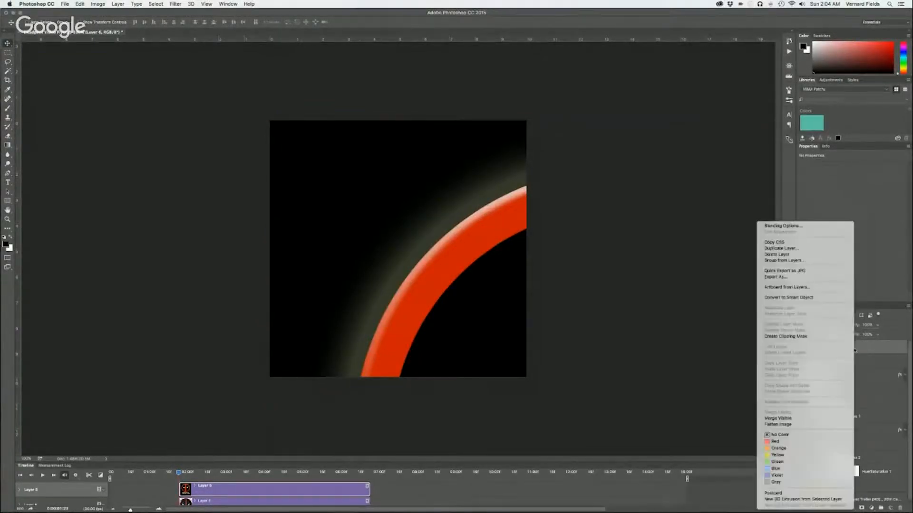
{"action": "left_click", "coordinate": [816, 298]}
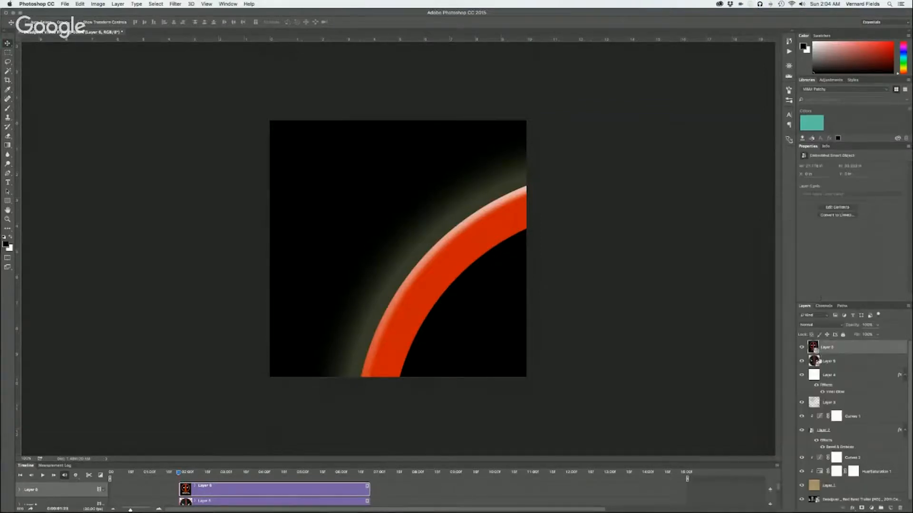
{"action": "double_click", "coordinate": [813, 347]}
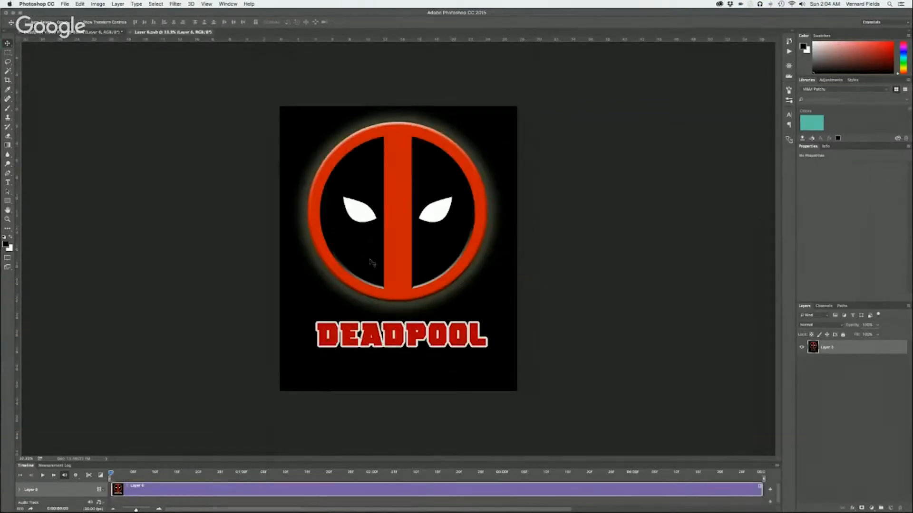
Crop the image to a narrow strip around the DEADPOOL lettering
{"action": "left_click", "coordinate": [7, 80]}
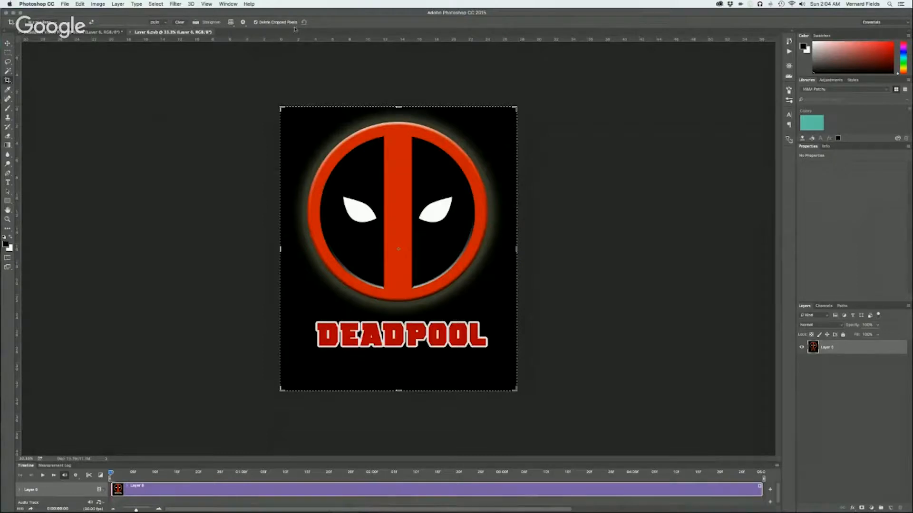
{"action": "left_click_drag", "start_coordinate": [399, 106], "coordinate": [391, 211]}
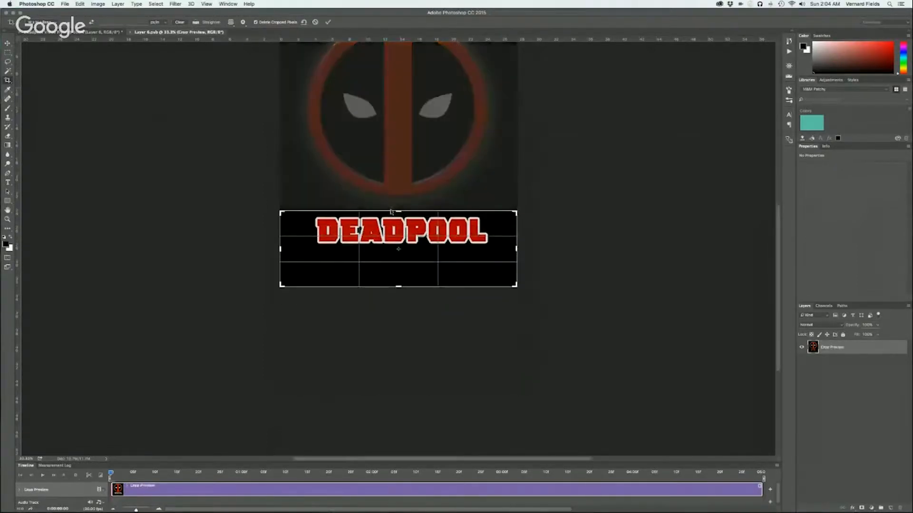
{"action": "left_click_drag", "start_coordinate": [398, 286], "coordinate": [398, 266]}
{"action": "key", "text": "Return"}
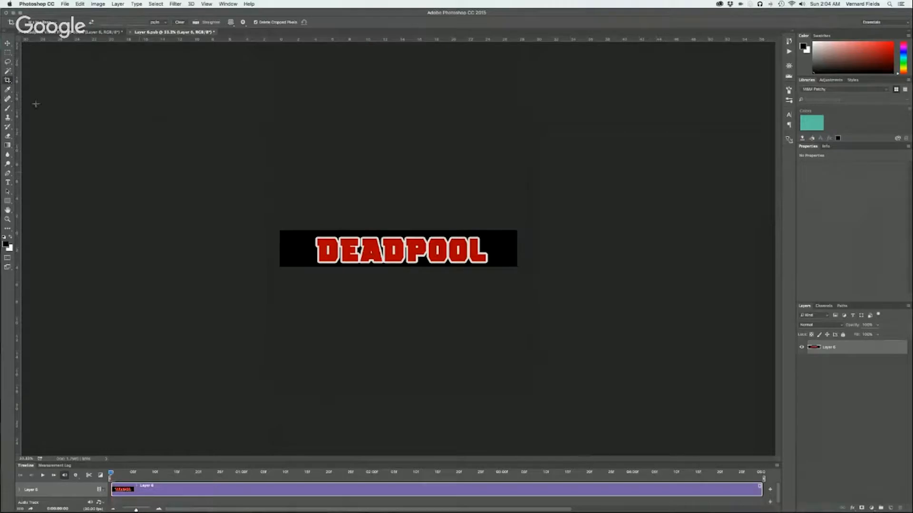
Remove the black background around the DEADPOOL lettering with a non-contiguous Magic Wand selection and clear the selection
{"action": "left_click", "coordinate": [8, 71]}
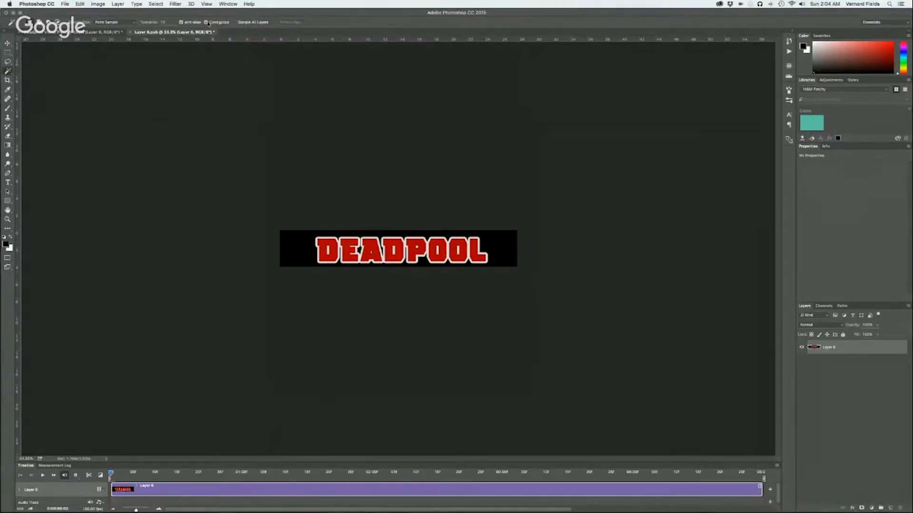
{"action": "left_click", "coordinate": [296, 247]}
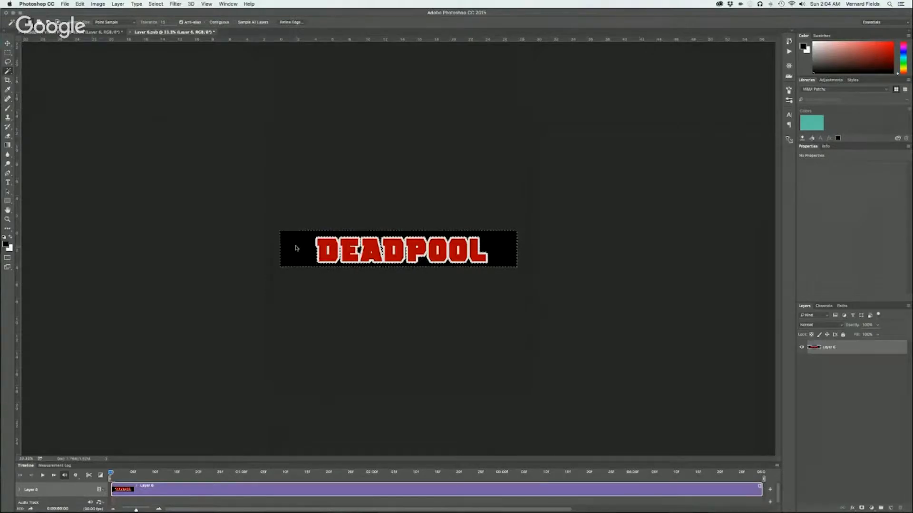
{"action": "key", "text": "Delete"}
{"action": "key", "text": "super+d"}
Trim the canvas on all four sides to the DEADPOOL lettering, based on the bottom right pixel color
{"action": "left_click", "coordinate": [7, 44]}
{"action": "left_click", "coordinate": [90, 3]}
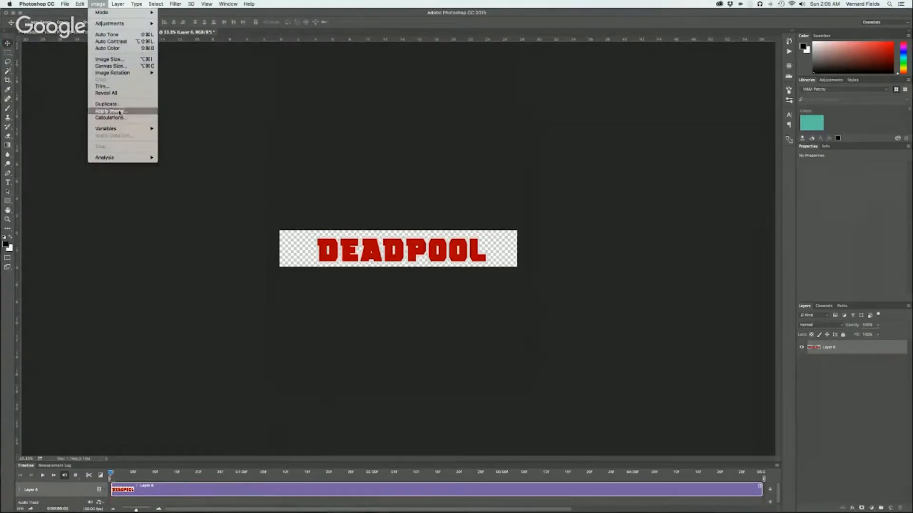
{"action": "left_click", "coordinate": [101, 87]}
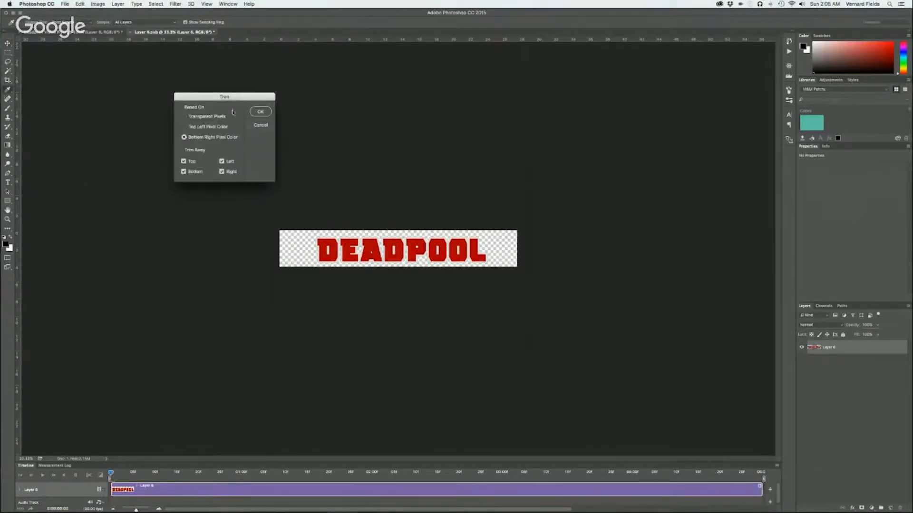
{"action": "left_click", "coordinate": [253, 113]}
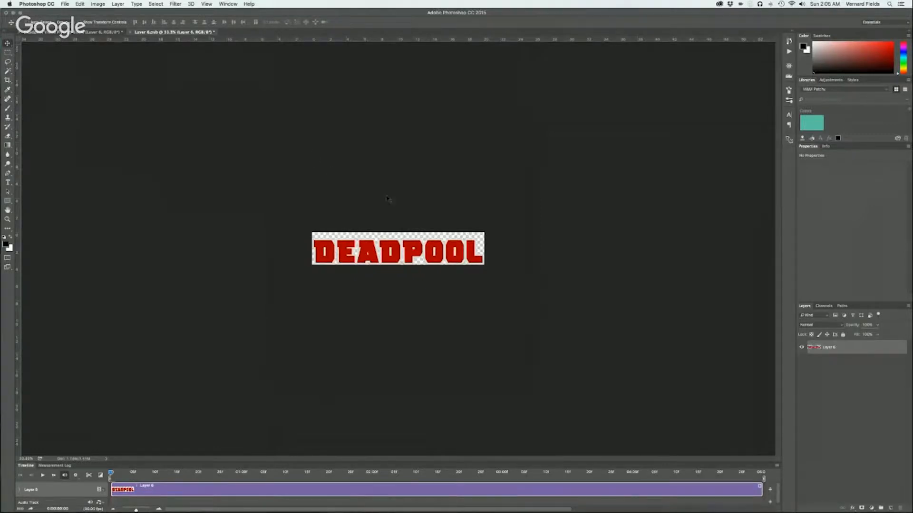
Crop the lettering canvas slightly tighter in height, and save and close the Smart Object contents
{"action": "left_click", "coordinate": [8, 81]}
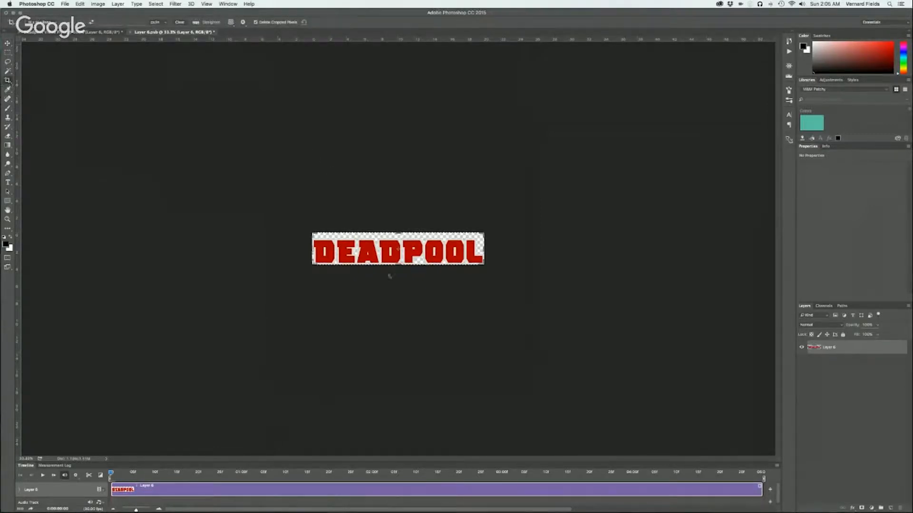
{"action": "left_click_drag", "start_coordinate": [397, 231], "coordinate": [398, 234]}
{"action": "key", "text": "Return"}
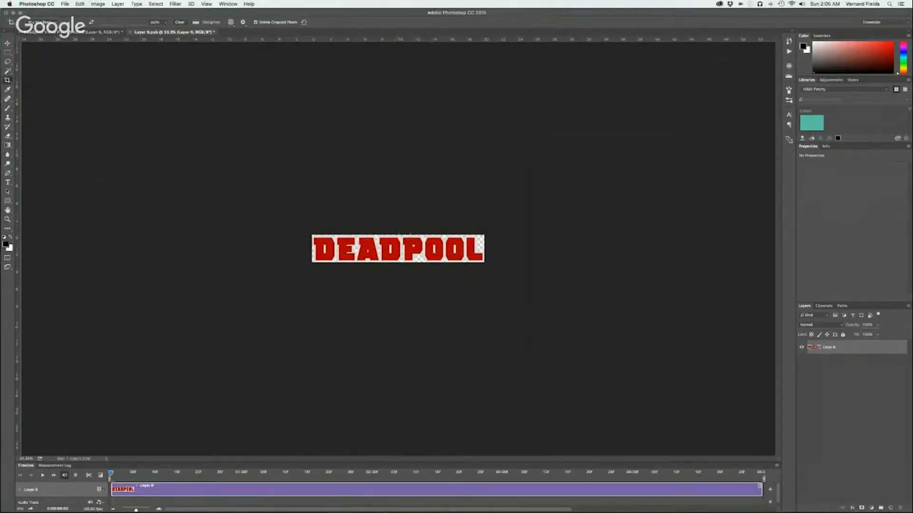
{"action": "key", "text": "super+s"}
{"action": "left_click", "coordinate": [130, 32]}
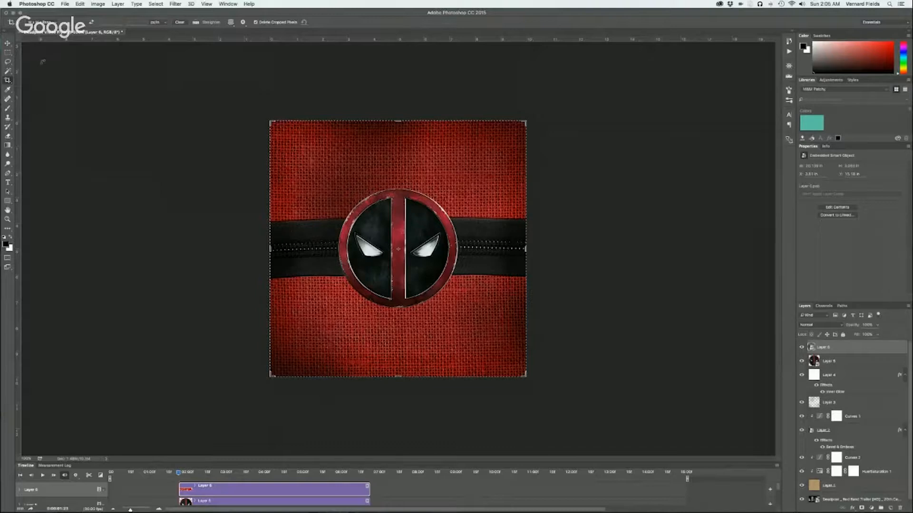
Scale the DEADPOOL title down to about 40% and place it centered above the round logo
{"action": "left_click", "coordinate": [9, 43]}
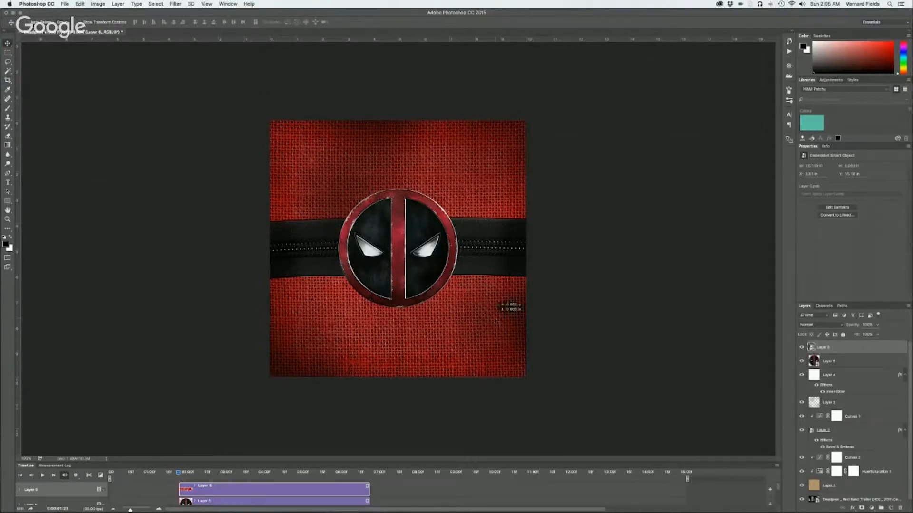
{"action": "left_click_drag", "start_coordinate": [387, 175], "coordinate": [303, 73]}
{"action": "key", "text": "super+t"}
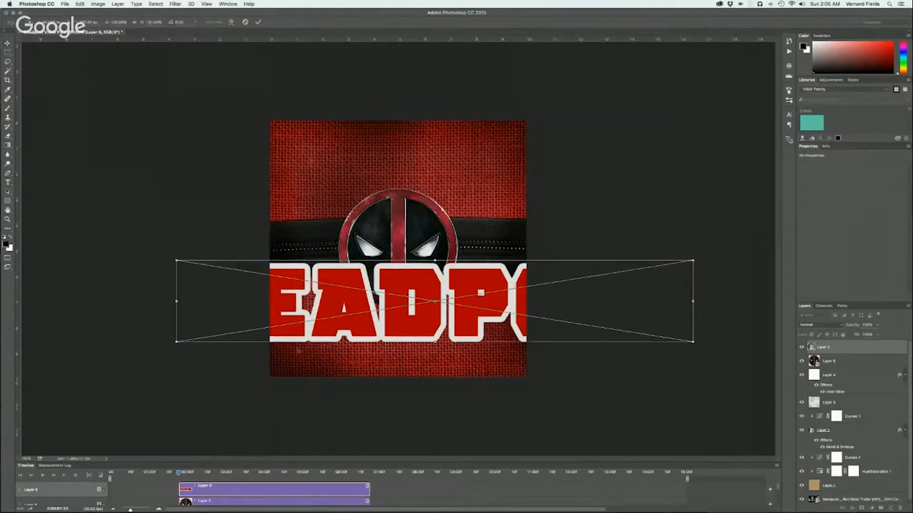
{"action": "left_click_drag", "start_coordinate": [174, 259], "coordinate": [326, 303]}
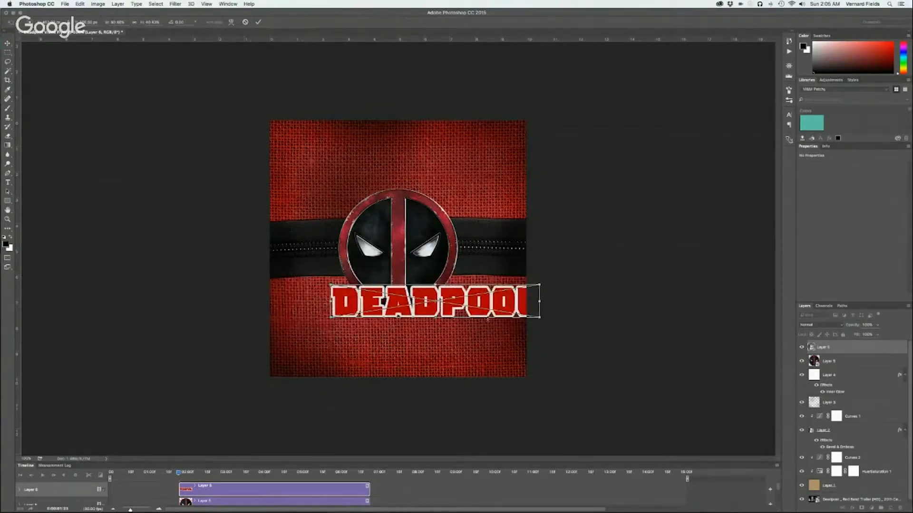
{"action": "left_click_drag", "start_coordinate": [480, 309], "coordinate": [446, 154]}
{"action": "key", "text": "Return"}
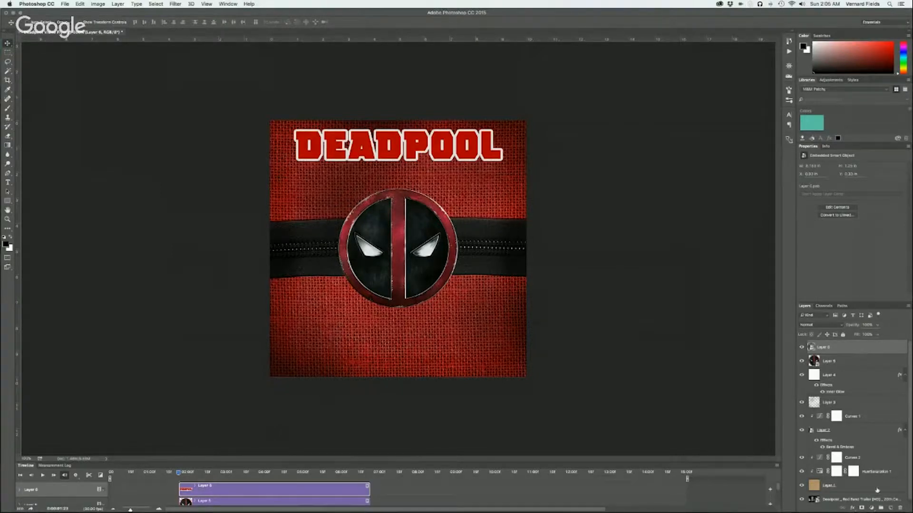
Clip a Hue/Saturation adjustment to the DEADPOOL title with saturation -18, slightly raised lightness and a slightly negative hue shift
{"action": "left_click", "coordinate": [871, 508]}
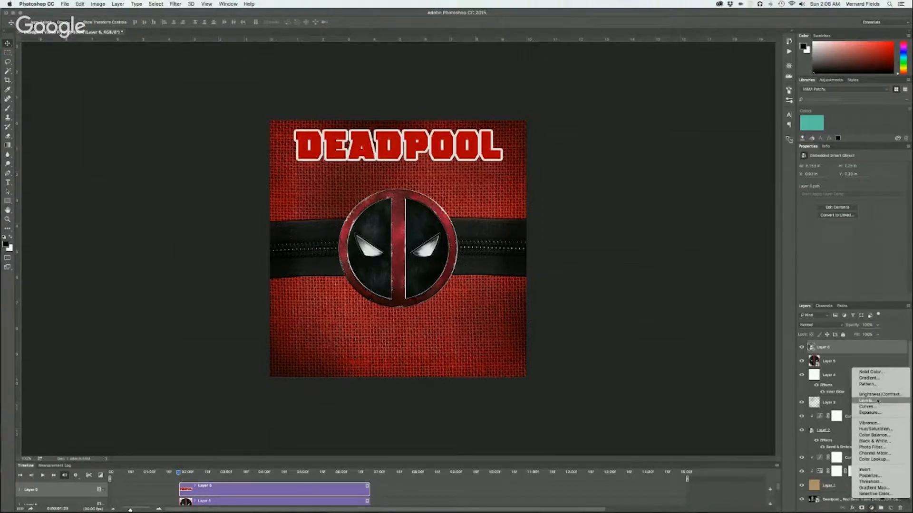
{"action": "left_click", "coordinate": [874, 428]}
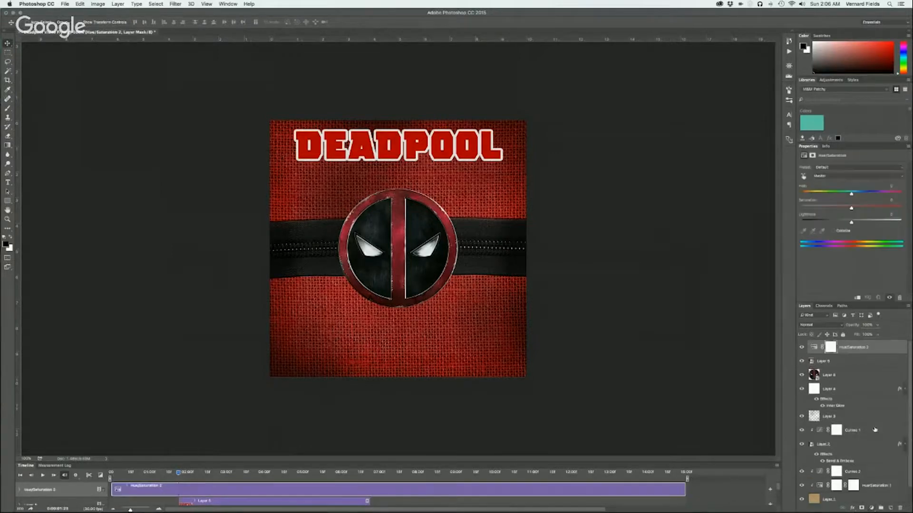
{"action": "left_click", "coordinate": [871, 350], "text": "alt"}
{"action": "left_click_drag", "start_coordinate": [853, 209], "coordinate": [842, 209]}
{"action": "left_click_drag", "start_coordinate": [851, 223], "coordinate": [855, 223]}
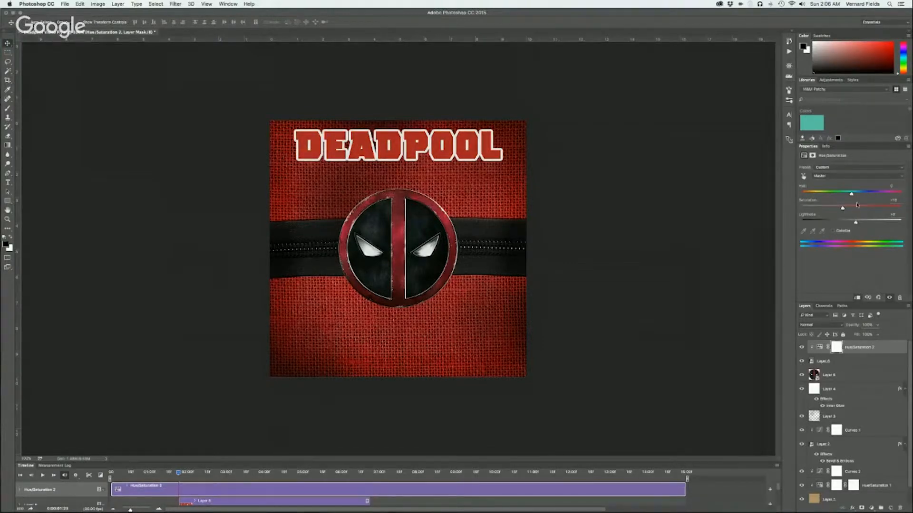
{"action": "left_click_drag", "start_coordinate": [854, 193], "coordinate": [848, 194]}
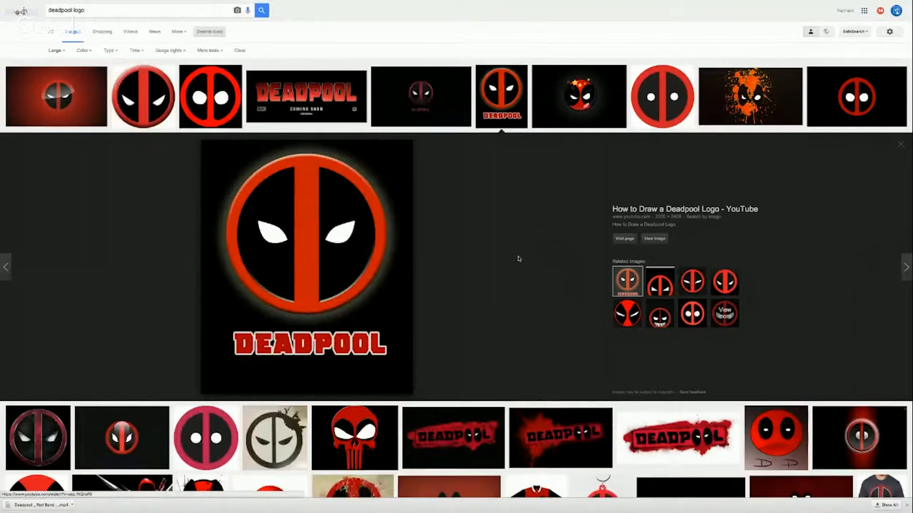
Search the browser's image results for "scratched metal texture"
{"action": "mouse_move", "coordinate": [306, 86]}
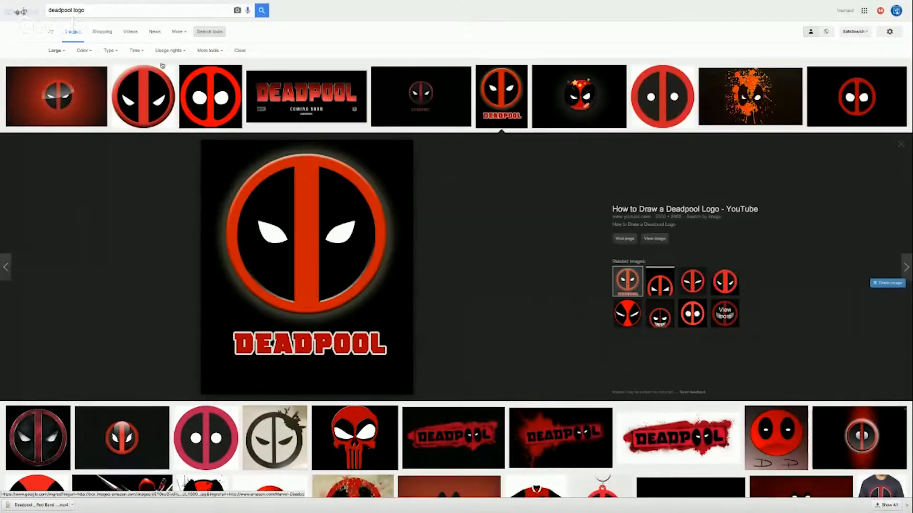
{"action": "left_click_drag", "start_coordinate": [86, 10], "coordinate": [37, 1]}
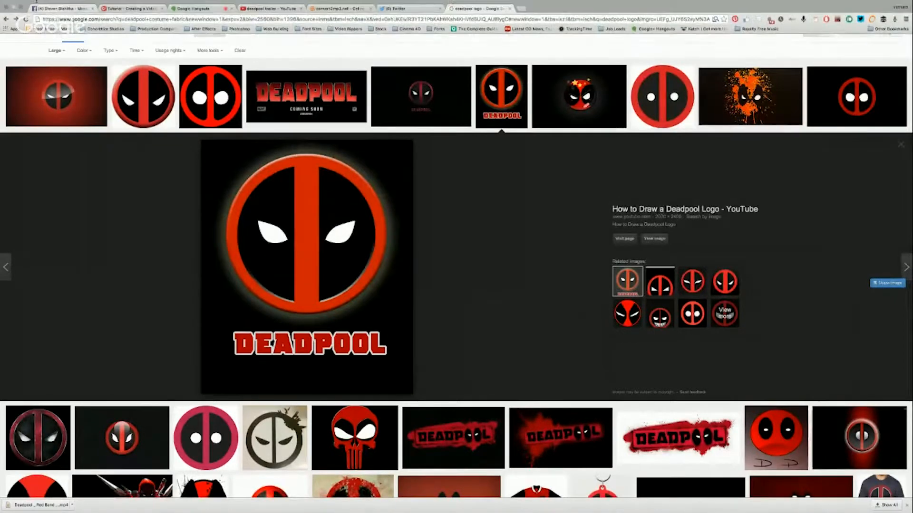
{"action": "type", "text": "scra"}
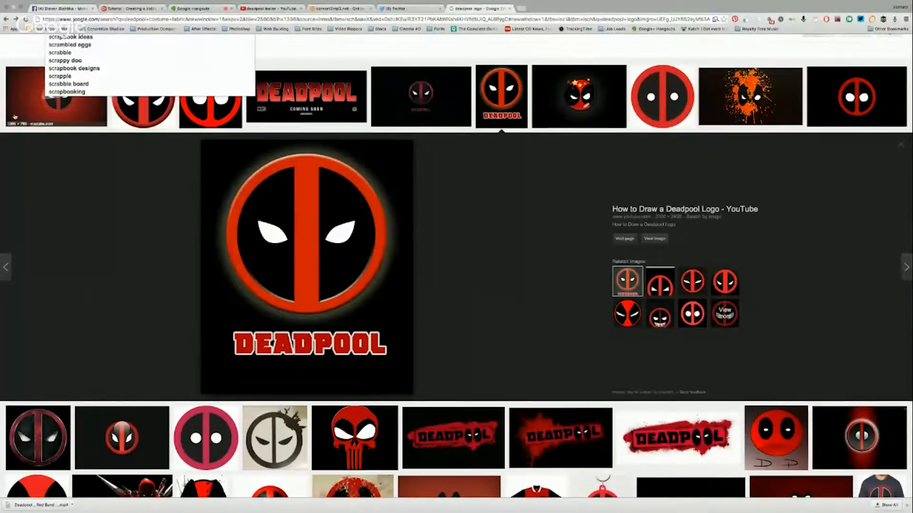
{"action": "type", "text": "tche"}
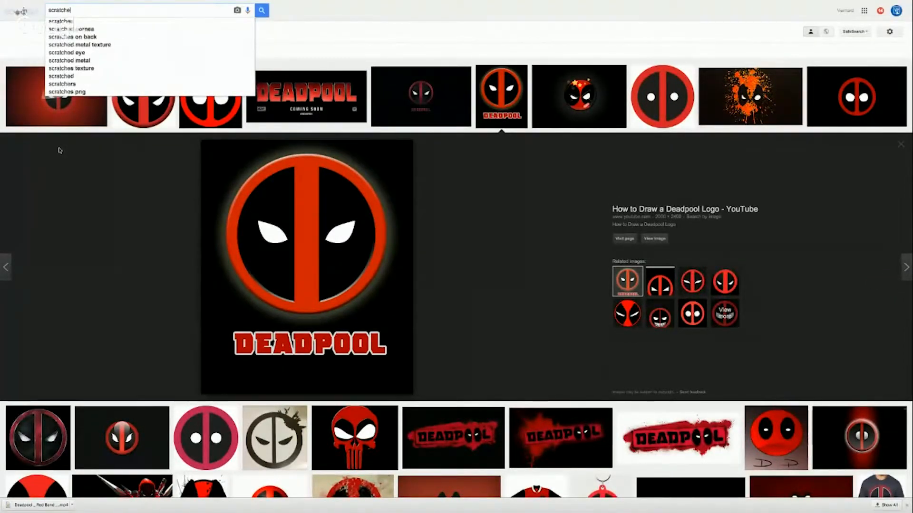
{"action": "type", "text": "d metal"}
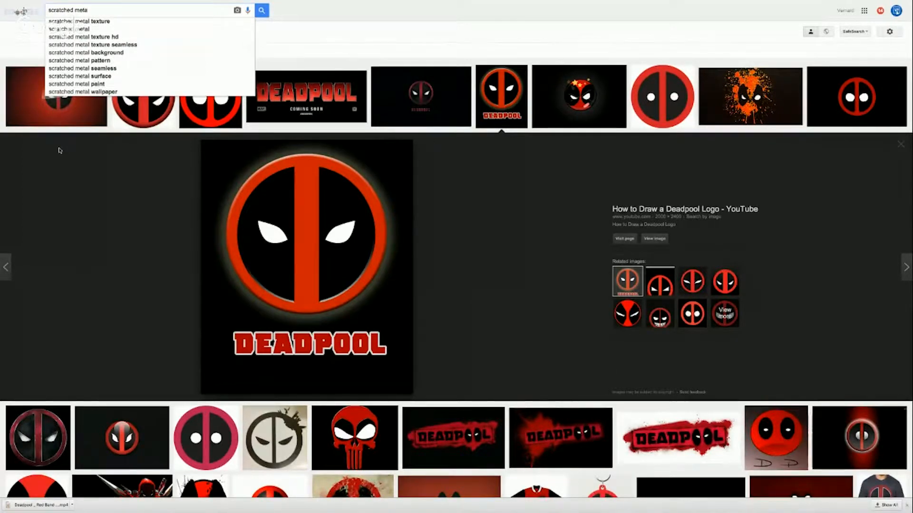
{"action": "key", "text": "Down"}
{"action": "key", "text": "Return"}
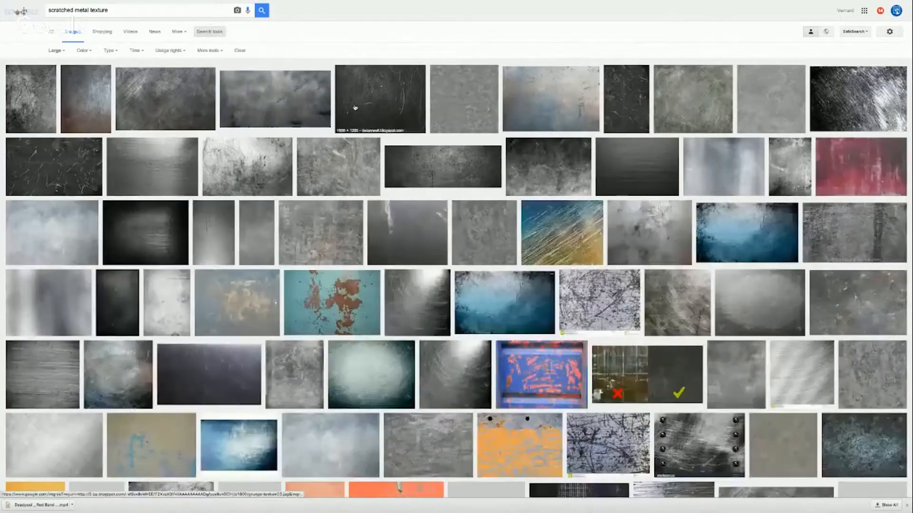
Copy the Scratched Steel Texture image by AaronDesign and paste it into the Photoshop document above the title's Hue/Saturation adjustment
{"action": "mouse_move", "coordinate": [274, 95]}
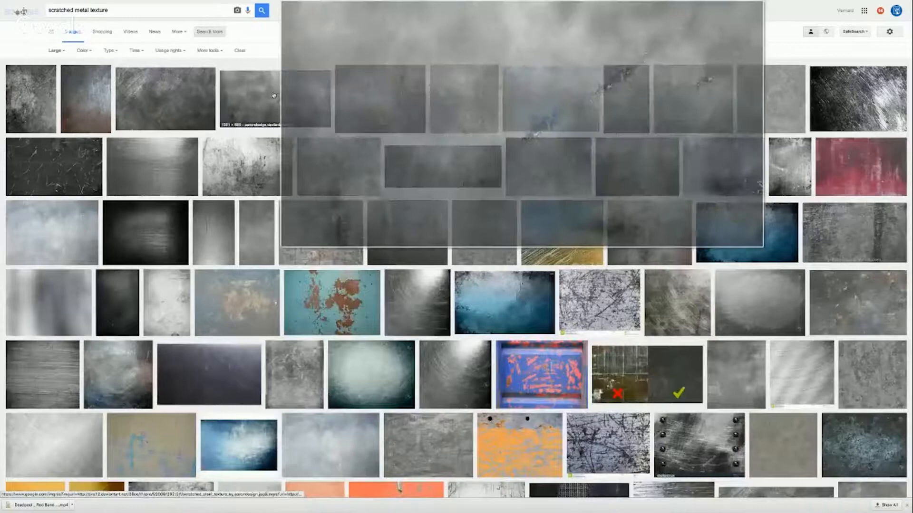
{"action": "left_click", "coordinate": [274, 95]}
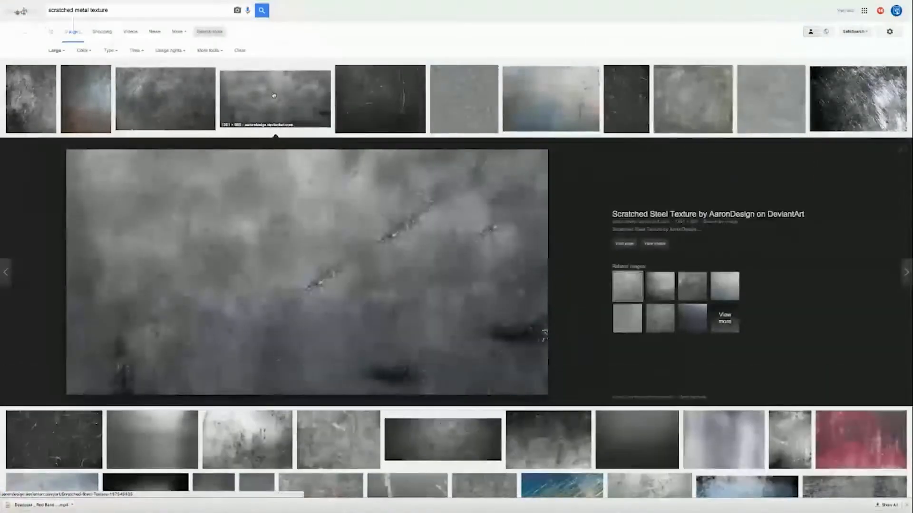
{"action": "right_click", "coordinate": [292, 228]}
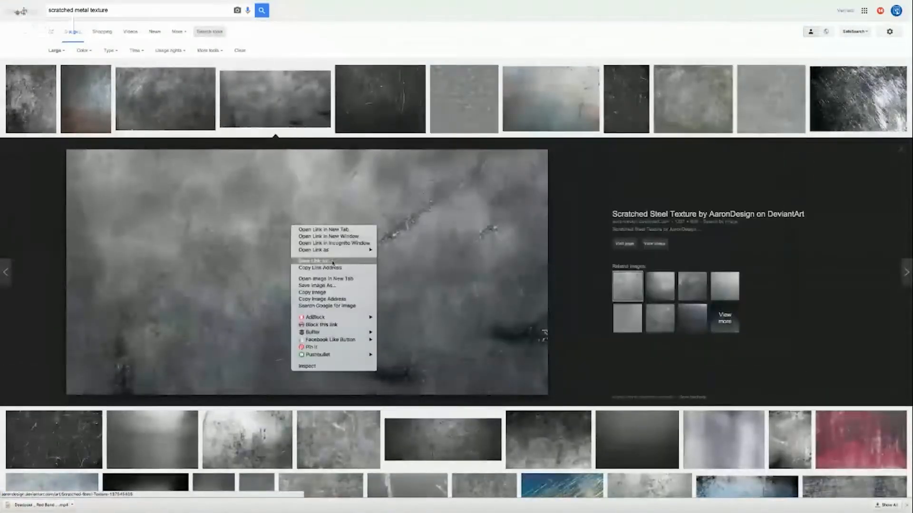
{"action": "left_click", "coordinate": [334, 294]}
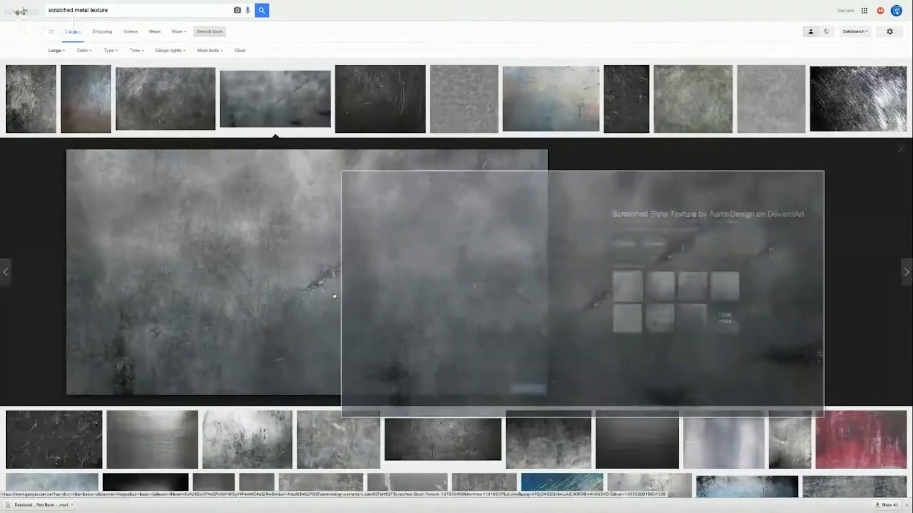
{"action": "key", "text": "ctrl+Left"}
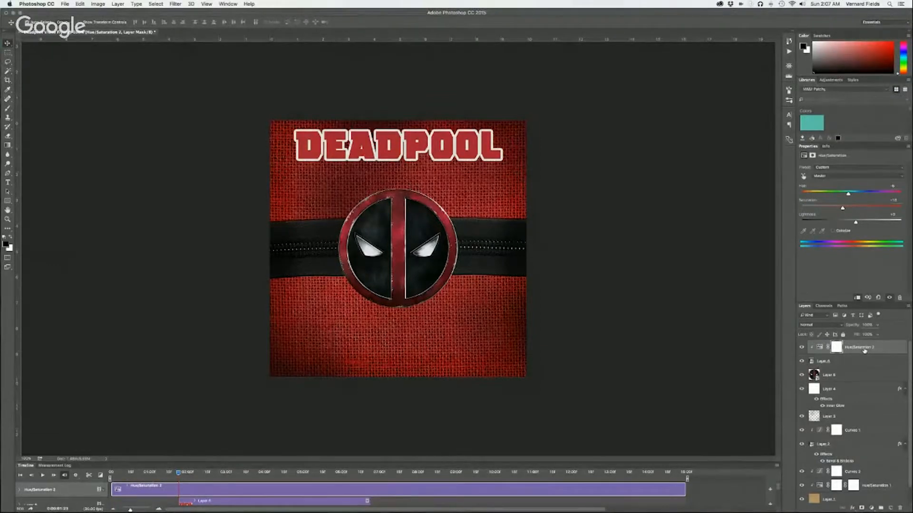
{"action": "key", "text": "super+v"}
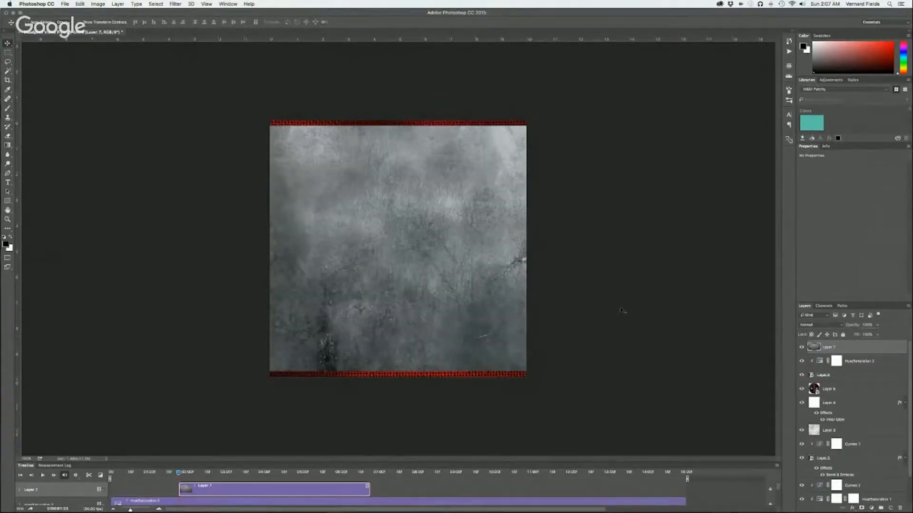
Clip the metal texture layer to the DEADPOOL title and try the Multiply and Color Burn blend modes
{"action": "left_click", "coordinate": [874, 351], "text": "alt"}
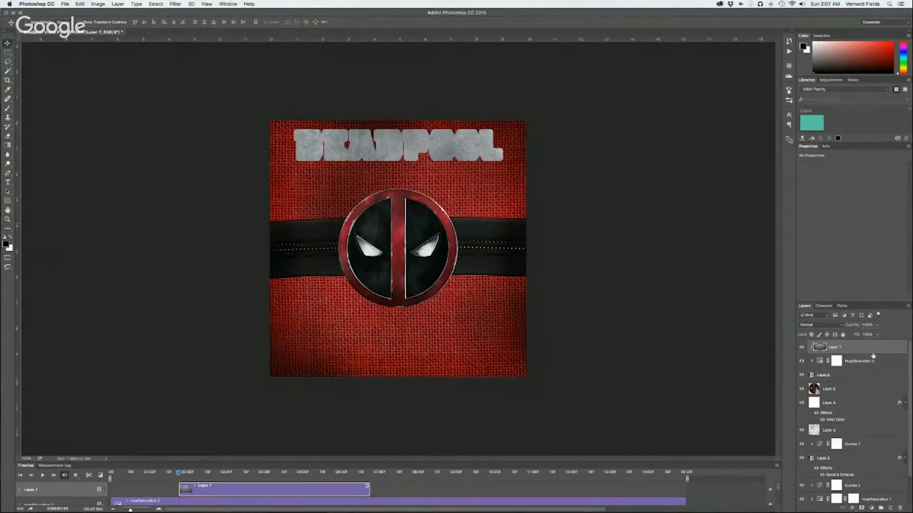
{"action": "left_click", "coordinate": [832, 326]}
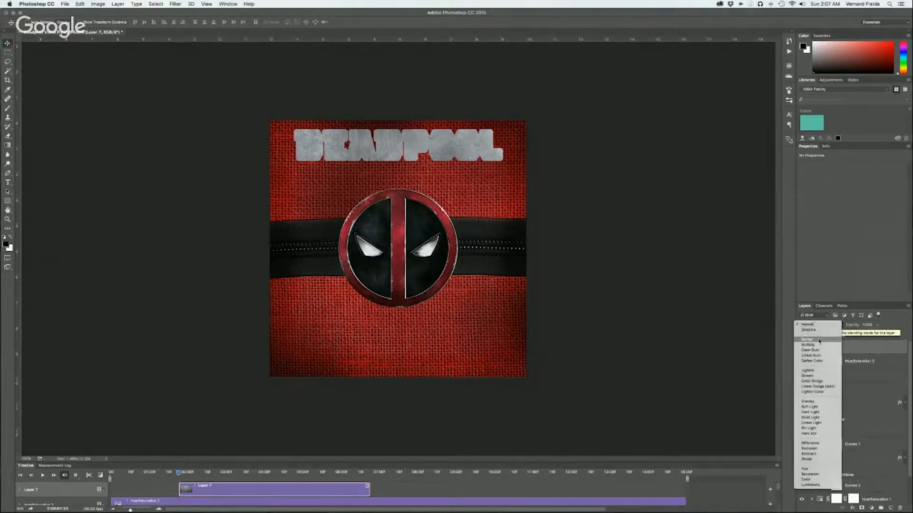
{"action": "left_click", "coordinate": [815, 344]}
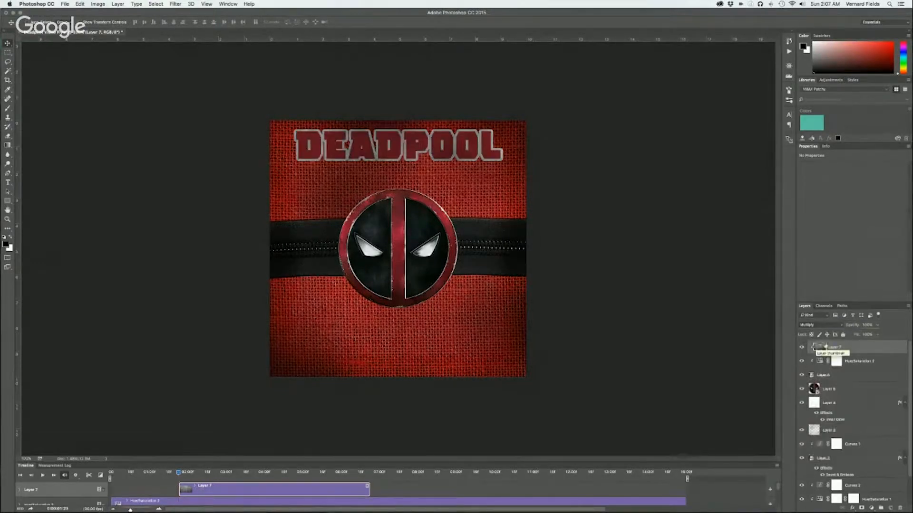
{"action": "left_click", "coordinate": [822, 326]}
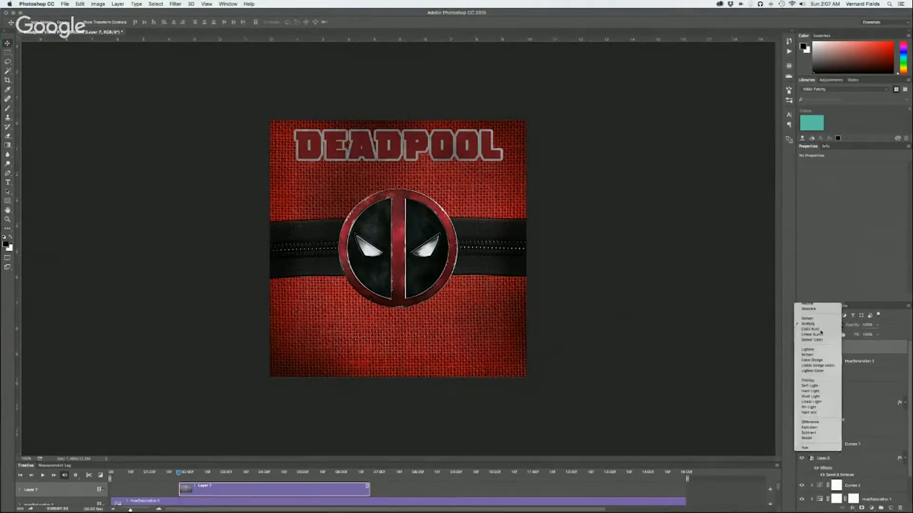
{"action": "left_click", "coordinate": [821, 331]}
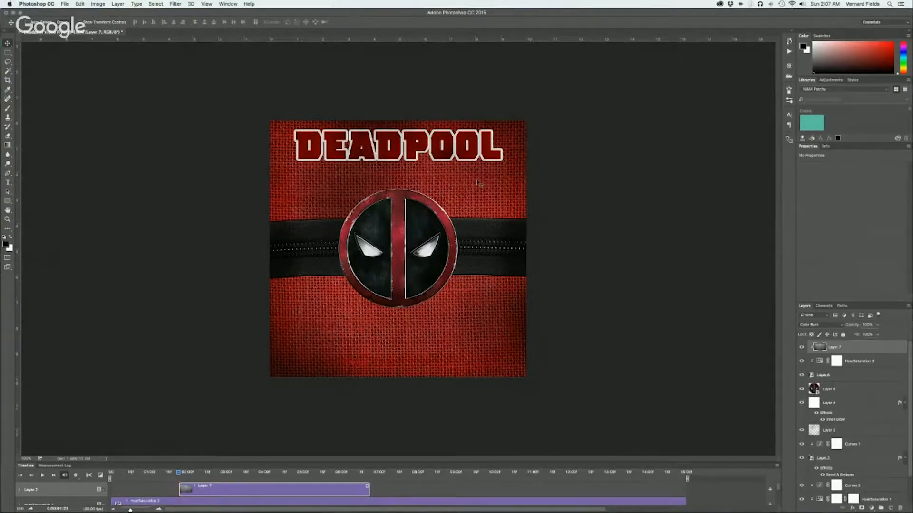
Reposition the metal texture over the title and set its blend mode to Linear Burn
{"action": "left_click_drag", "start_coordinate": [477, 183], "coordinate": [476, 160]}
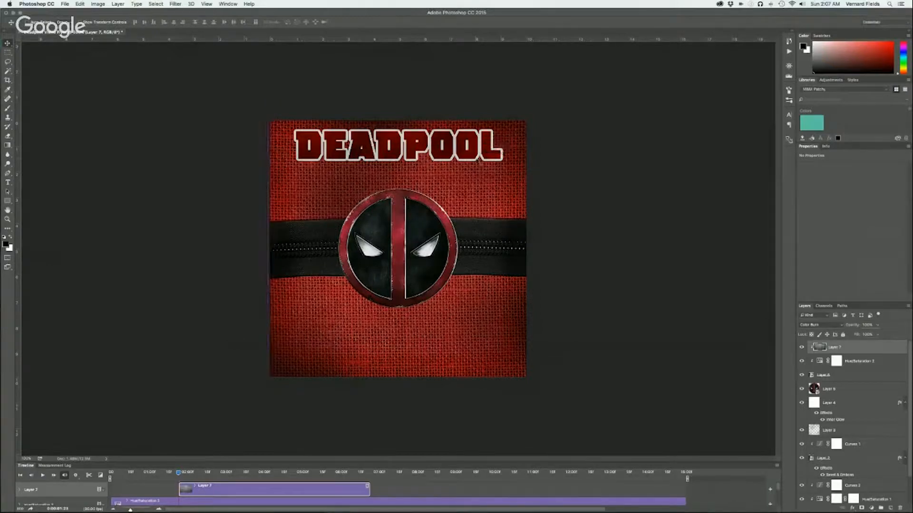
{"action": "left_click", "coordinate": [826, 326]}
{"action": "left_click", "coordinate": [827, 330]}
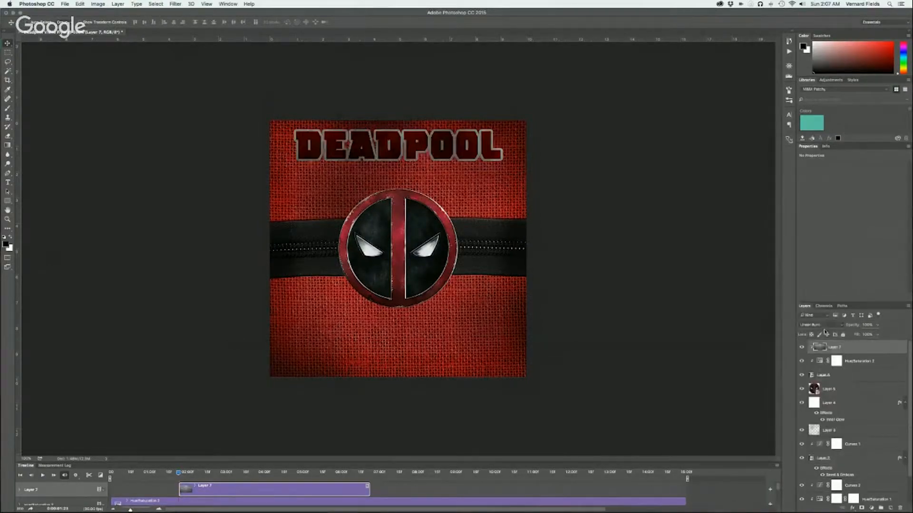
Try Darker Color, Overlay and Soft Light on the metal texture layer, and set its blend mode to Hard Light
{"action": "left_click", "coordinate": [822, 325]}
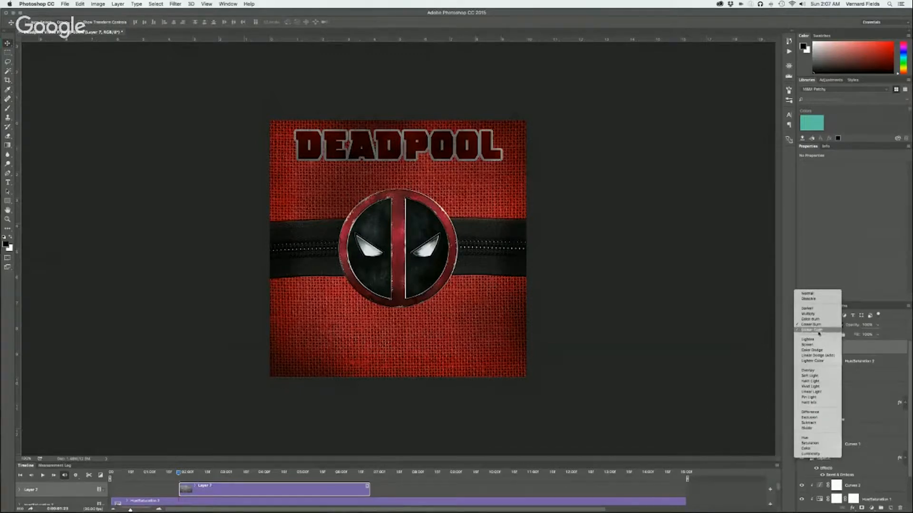
{"action": "left_click", "coordinate": [818, 330]}
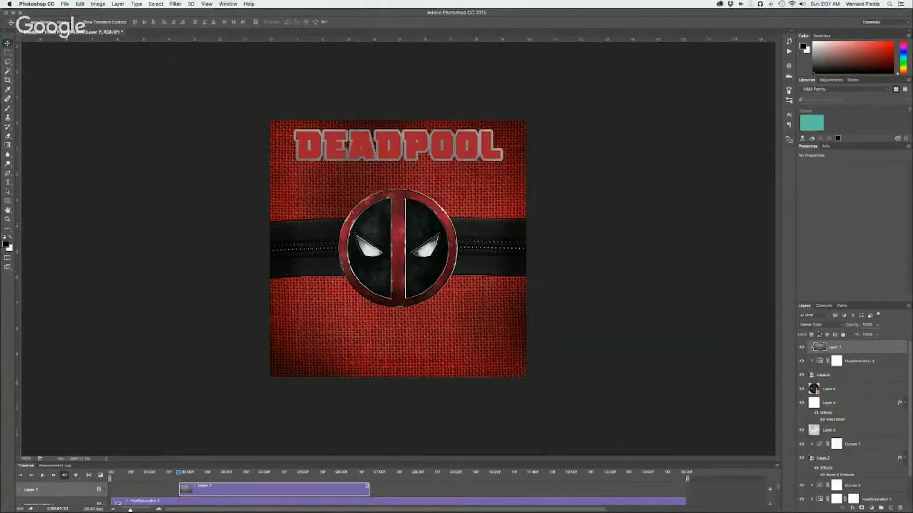
{"action": "left_click", "coordinate": [821, 327]}
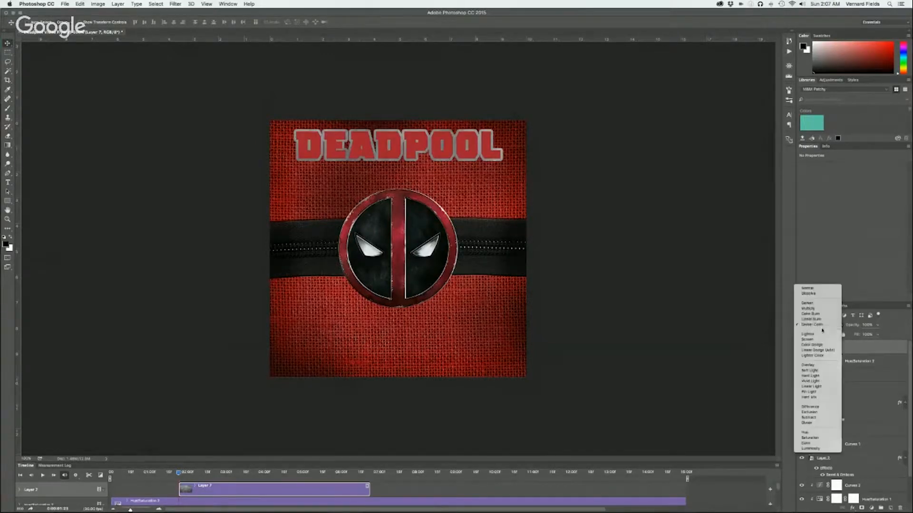
{"action": "left_click", "coordinate": [813, 365]}
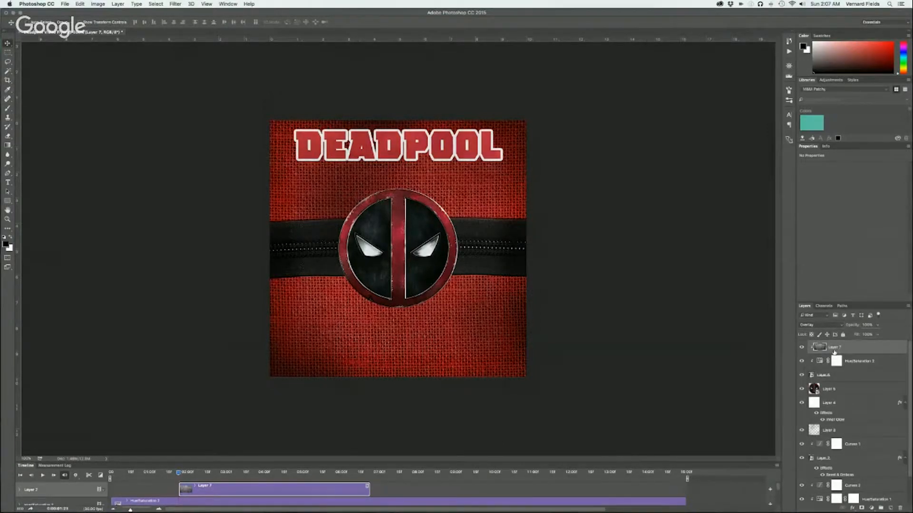
{"action": "left_click", "coordinate": [822, 324]}
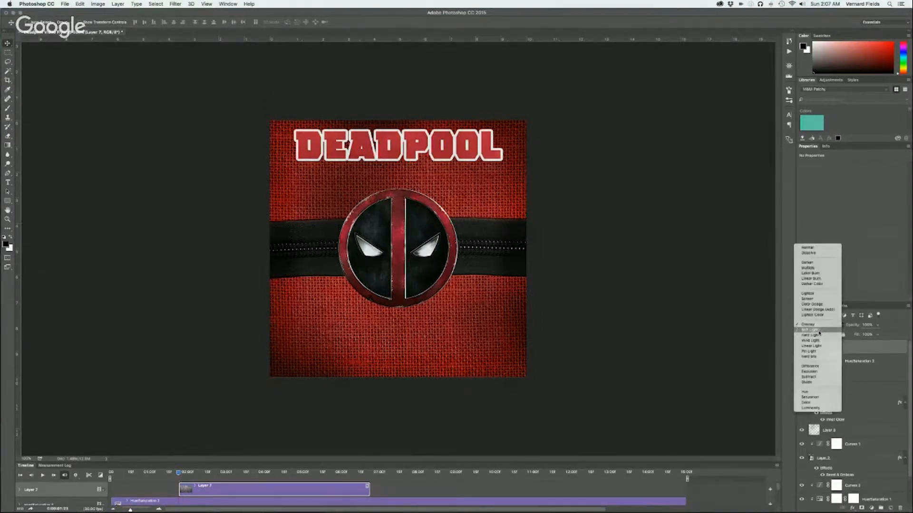
{"action": "left_click", "coordinate": [818, 330]}
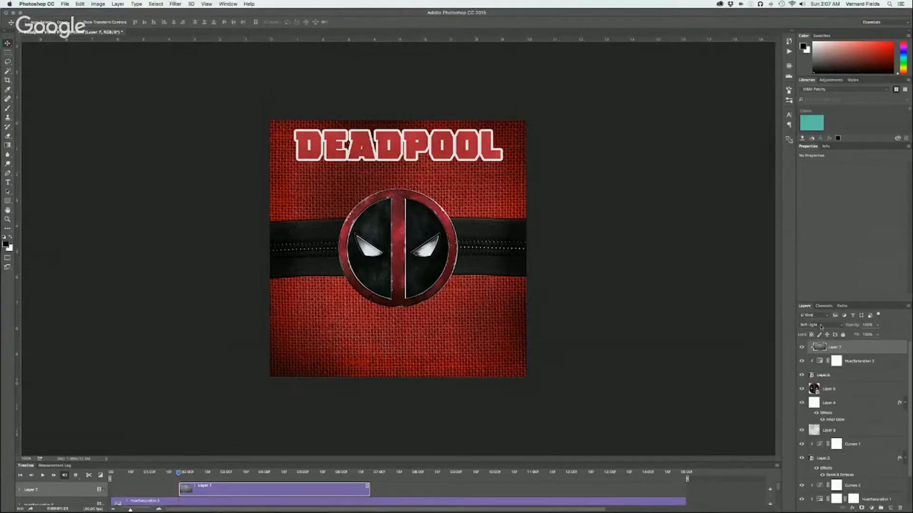
{"action": "left_click", "coordinate": [820, 327]}
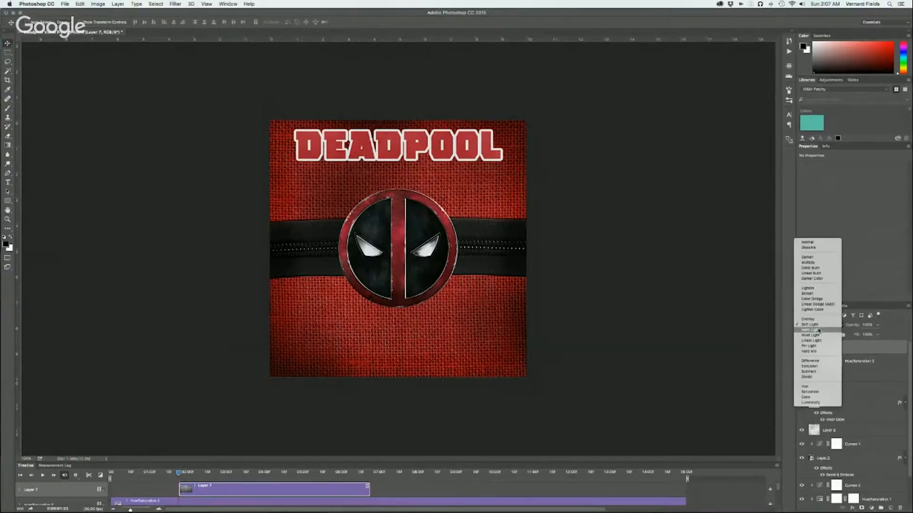
{"action": "left_click", "coordinate": [818, 330]}
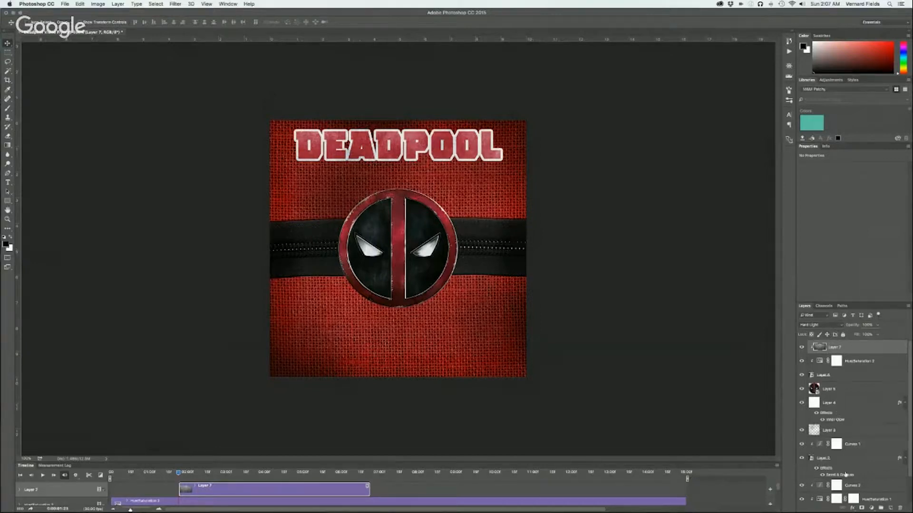
Add a Gradient Overlay to the DEADPOOL title layer with the Linear style and a 90-degree angle
{"action": "left_click", "coordinate": [829, 377]}
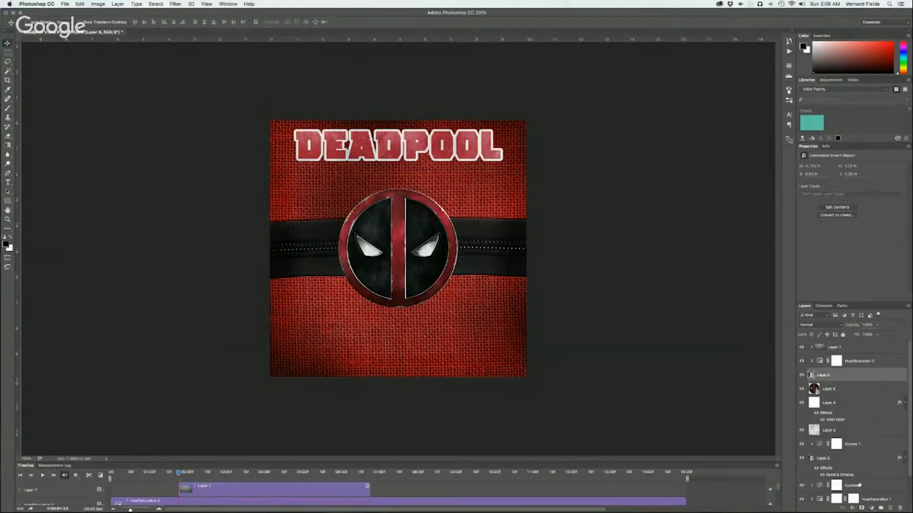
{"action": "left_click", "coordinate": [854, 508]}
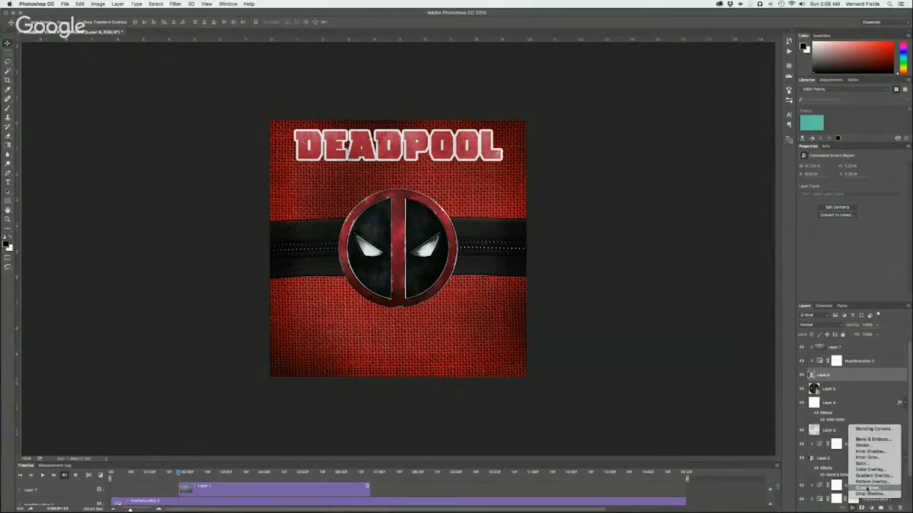
{"action": "left_click", "coordinate": [868, 477]}
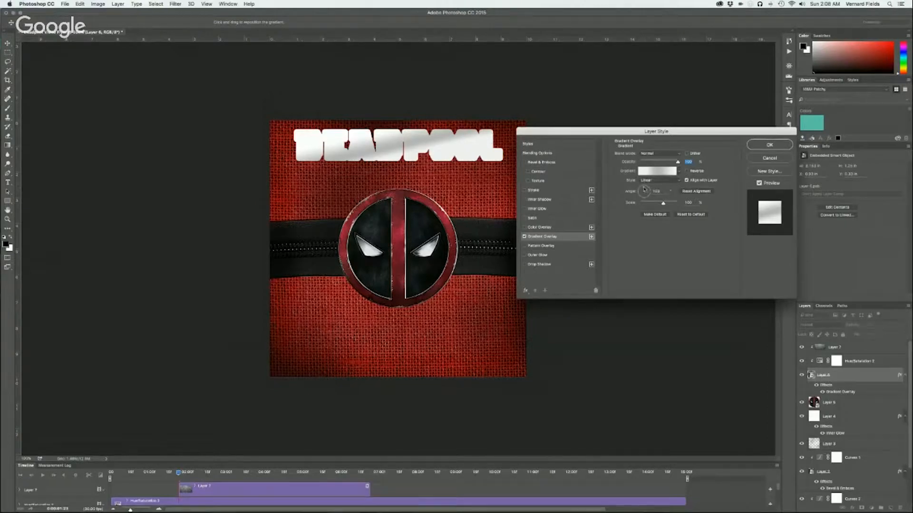
{"action": "left_click_drag", "start_coordinate": [643, 188], "coordinate": [644, 189]}
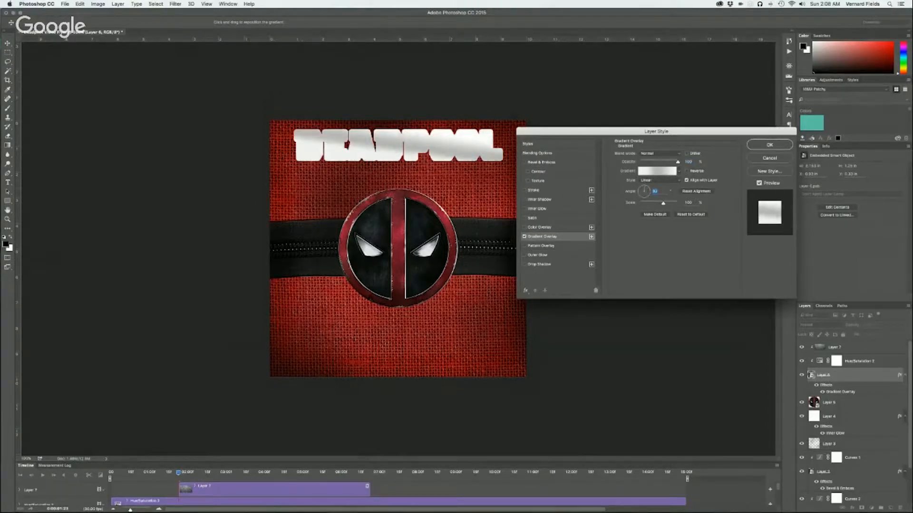
{"action": "type", "text": "90"}
{"action": "key", "text": "Tab"}
{"action": "left_click", "coordinate": [678, 180]}
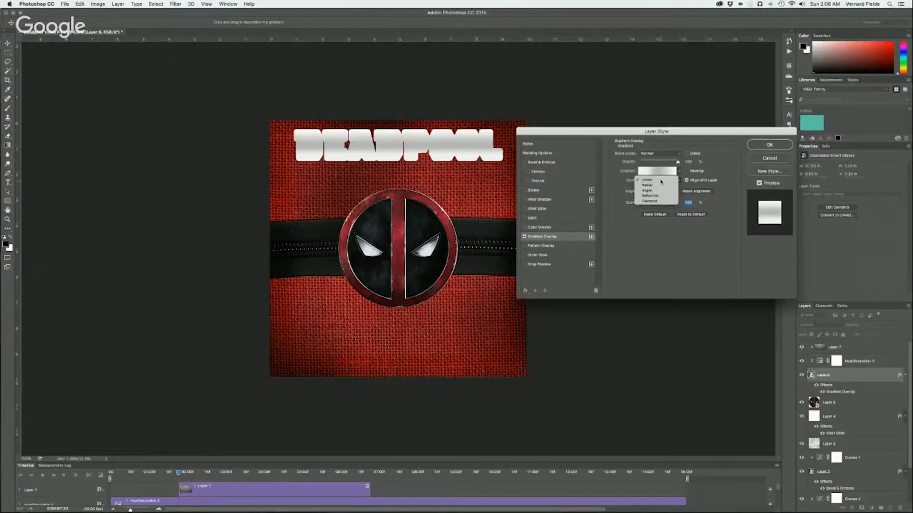
{"action": "left_click", "coordinate": [661, 180]}
Edit the overlay's gradient: remove the first color stop, move the grey middle stop to location 0 and color it near-black, #100000
{"action": "left_click", "coordinate": [660, 172]}
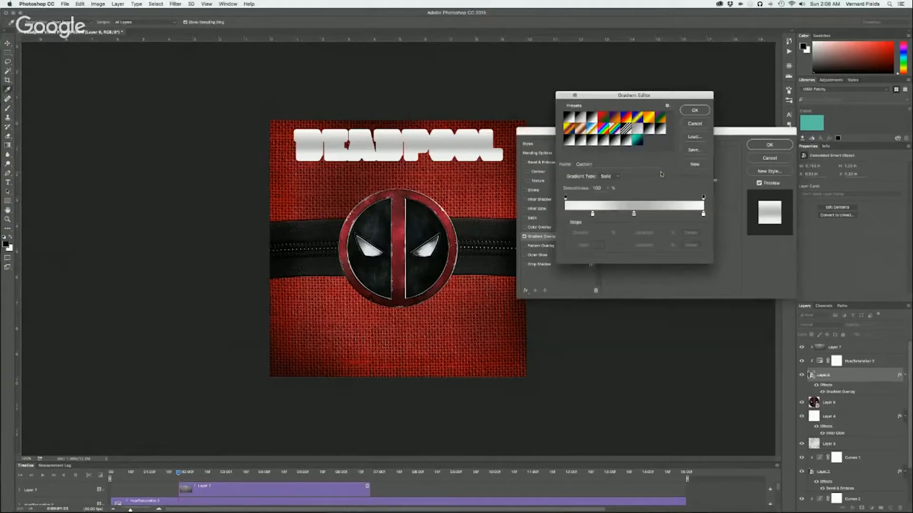
{"action": "left_click_drag", "start_coordinate": [593, 215], "coordinate": [597, 237]}
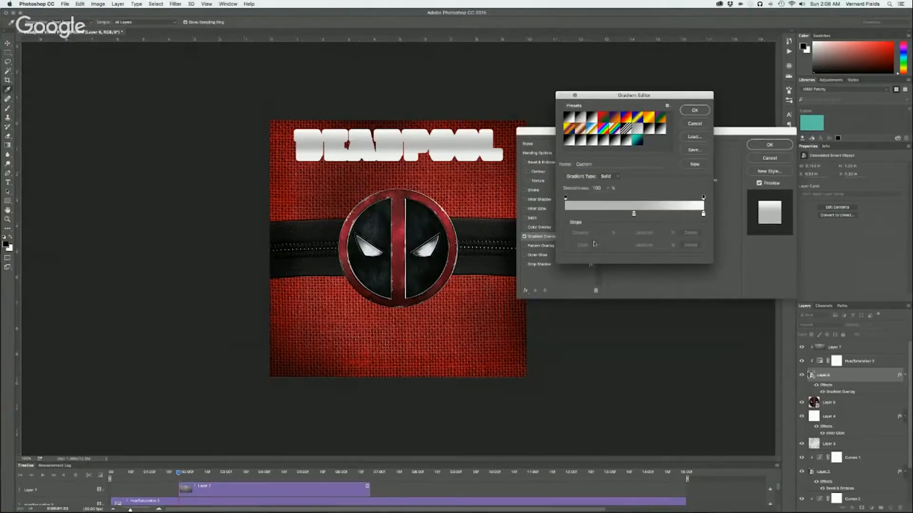
{"action": "left_click_drag", "start_coordinate": [633, 214], "coordinate": [565, 214]}
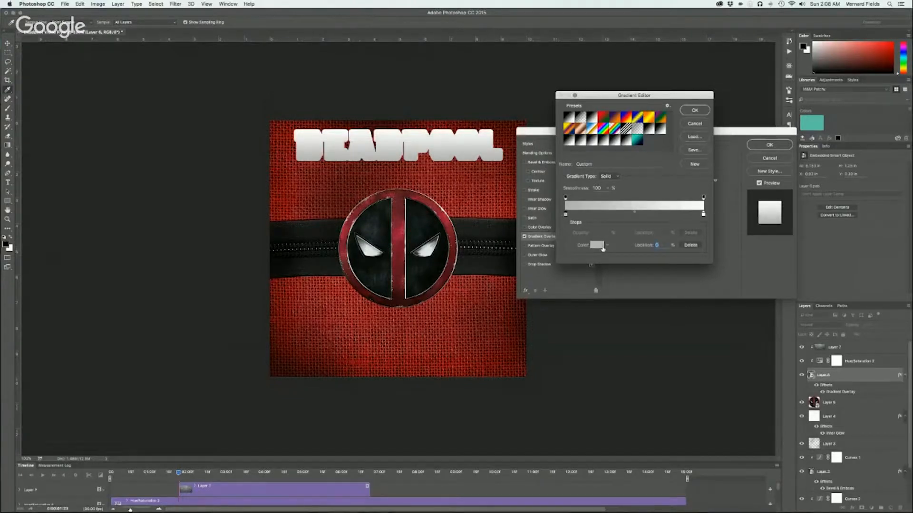
{"action": "left_click", "coordinate": [598, 247]}
{"action": "left_click_drag", "start_coordinate": [152, 279], "coordinate": [166, 282]}
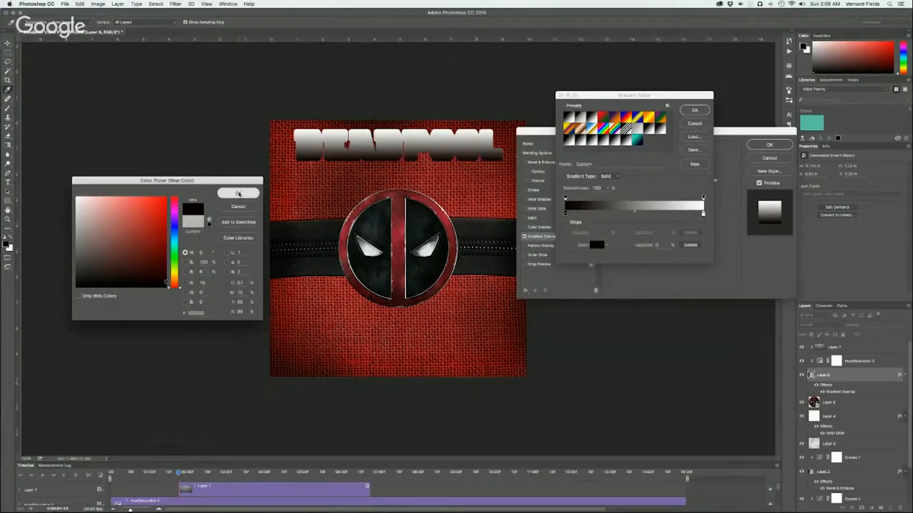
{"action": "left_click", "coordinate": [238, 193]}
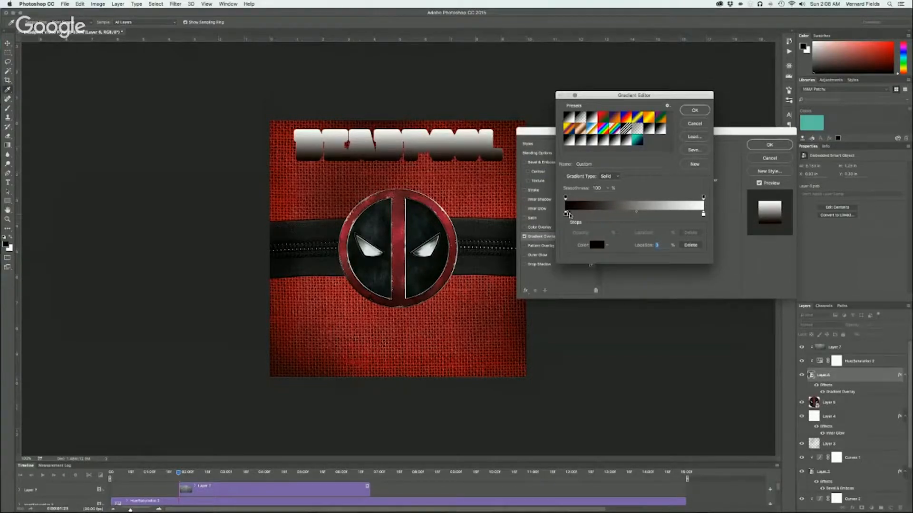
Duplicate the near-black color stop at the gradient's far end and set that end's opacity to 0%
{"action": "left_click_drag", "start_coordinate": [569, 215], "coordinate": [703, 214]}
{"action": "left_click", "coordinate": [704, 197]}
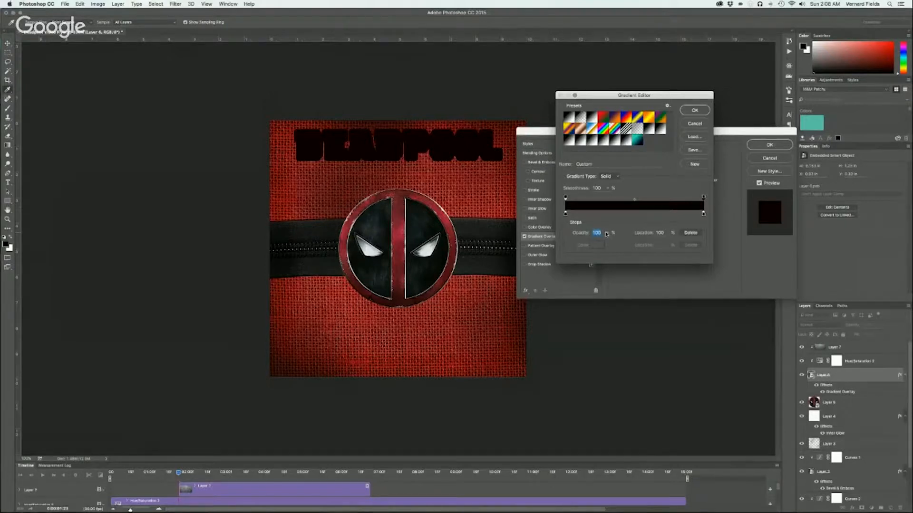
{"action": "type", "text": "0"}
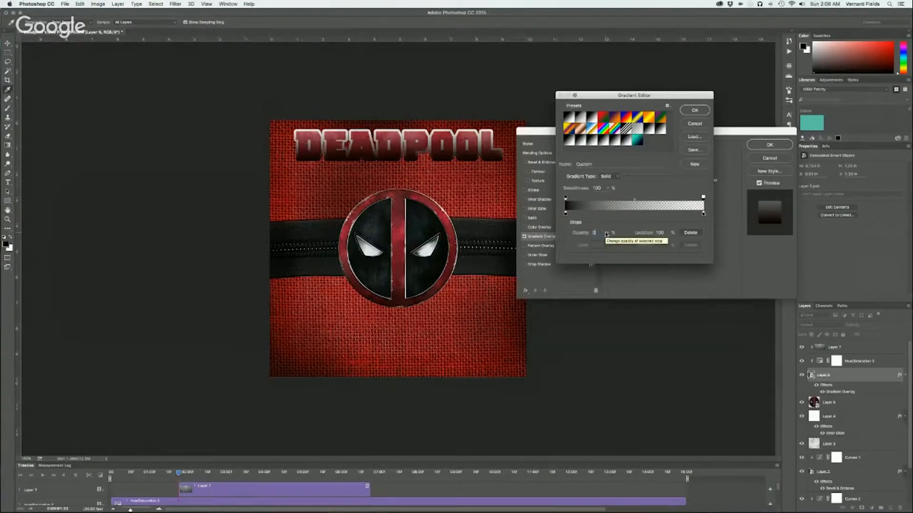
{"action": "key", "text": "Tab"}
{"action": "left_click", "coordinate": [695, 111]}
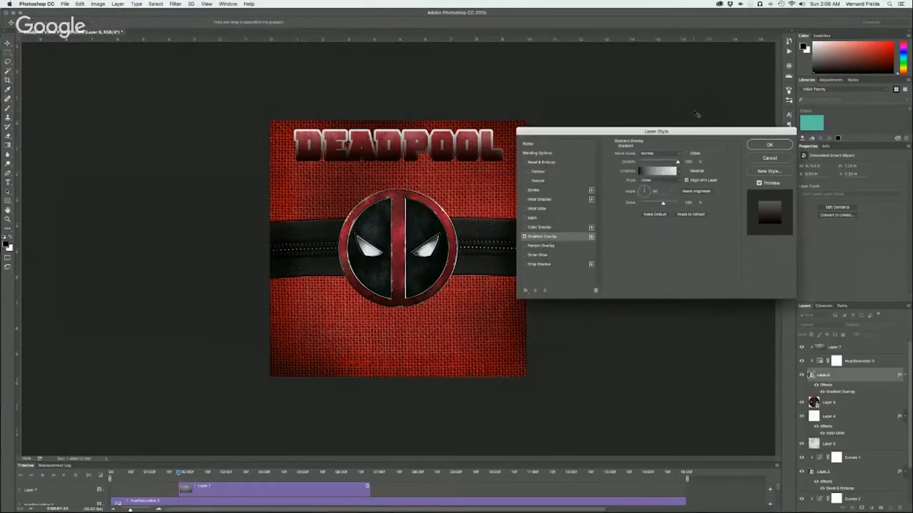
Try Multiply for the title's gradient overlay, set its blend mode to Overlay and slightly increase its scale
{"action": "left_click", "coordinate": [667, 154]}
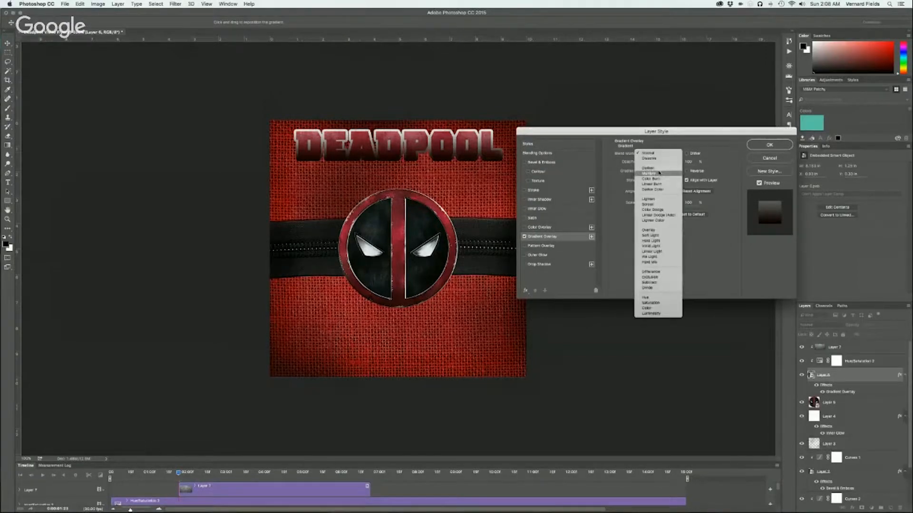
{"action": "left_click", "coordinate": [659, 173]}
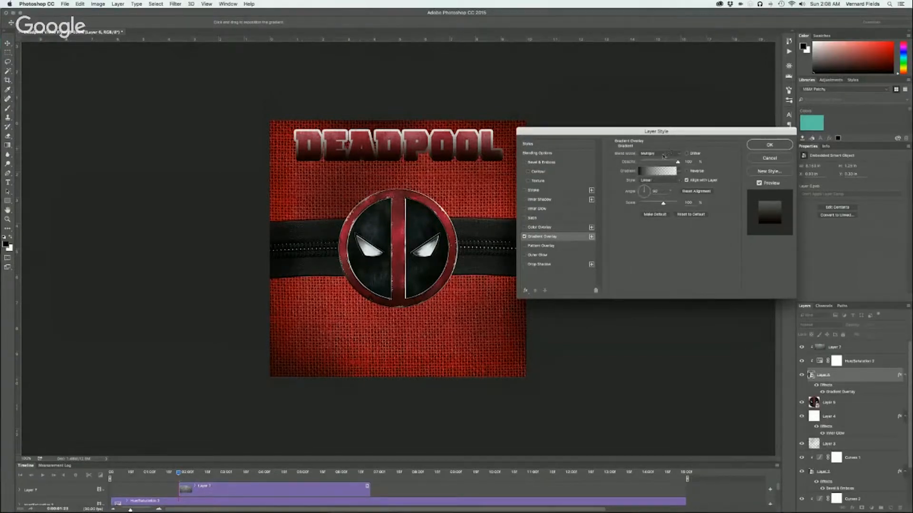
{"action": "left_click", "coordinate": [667, 153]}
{"action": "left_click", "coordinate": [652, 210]}
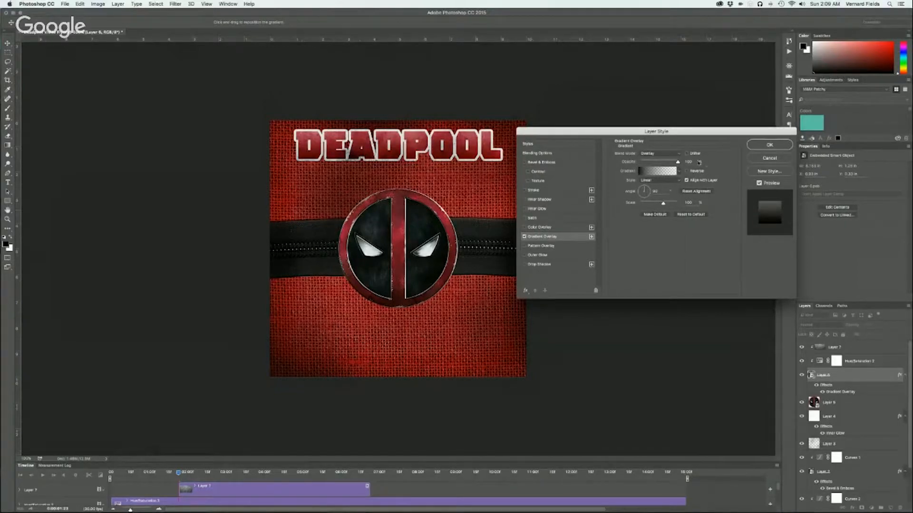
{"action": "left_click_drag", "start_coordinate": [663, 205], "coordinate": [667, 205]}
{"action": "left_click", "coordinate": [769, 147]}
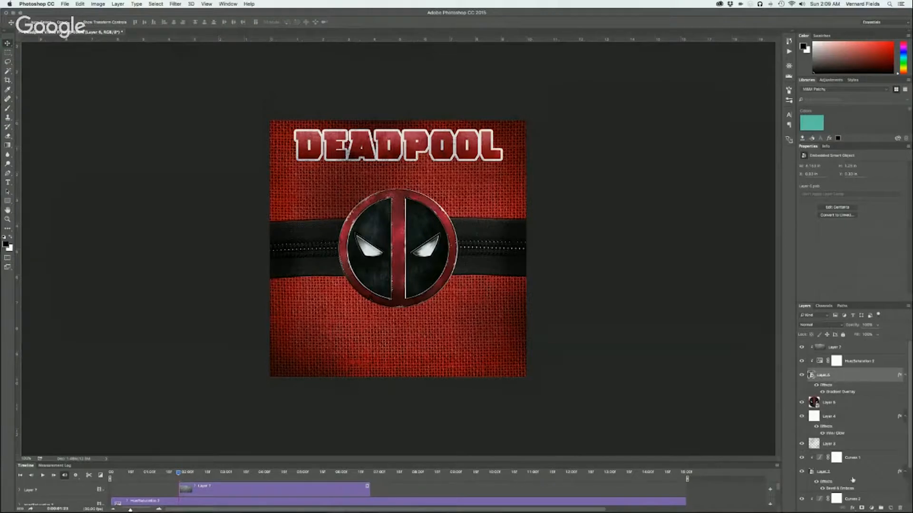
Add a Linear Burn drop shadow with increased distance and opacity to the title, and apply the same effect to the round logo's layer
{"action": "left_click", "coordinate": [852, 510]}
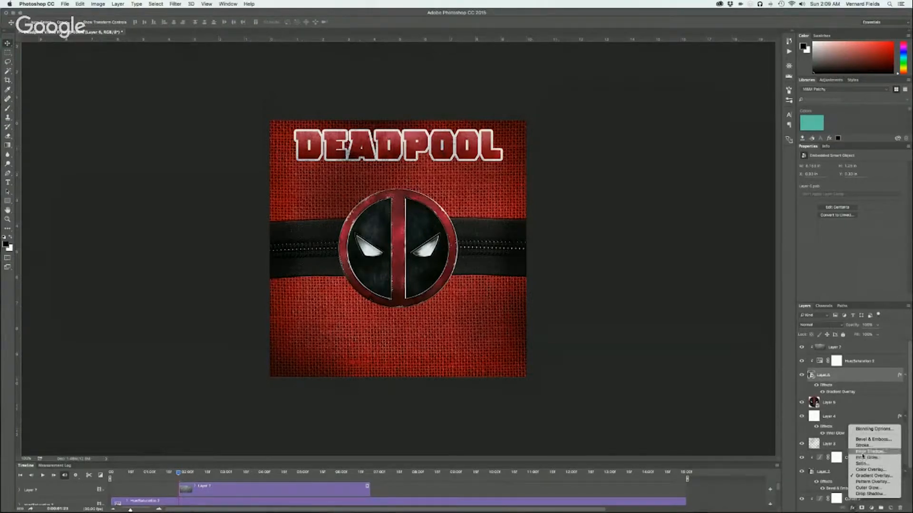
{"action": "left_click", "coordinate": [869, 494]}
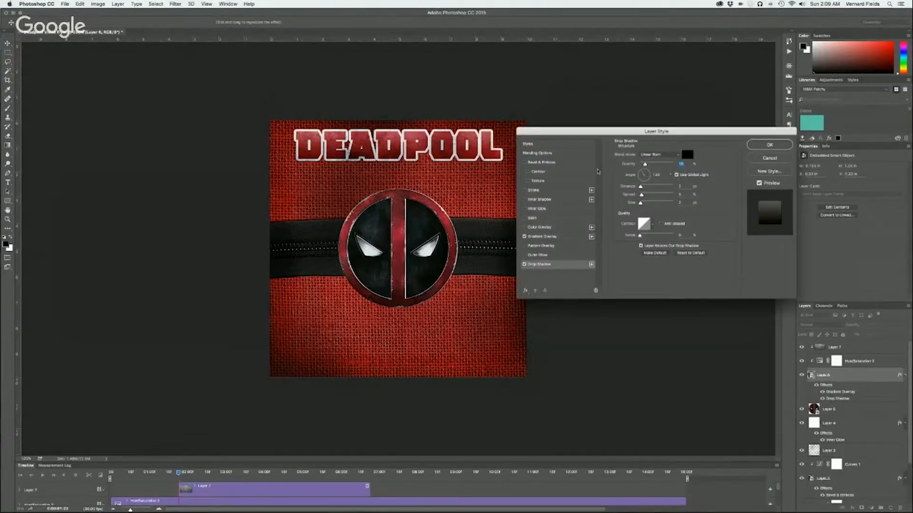
{"action": "left_click_drag", "start_coordinate": [640, 187], "coordinate": [643, 188]}
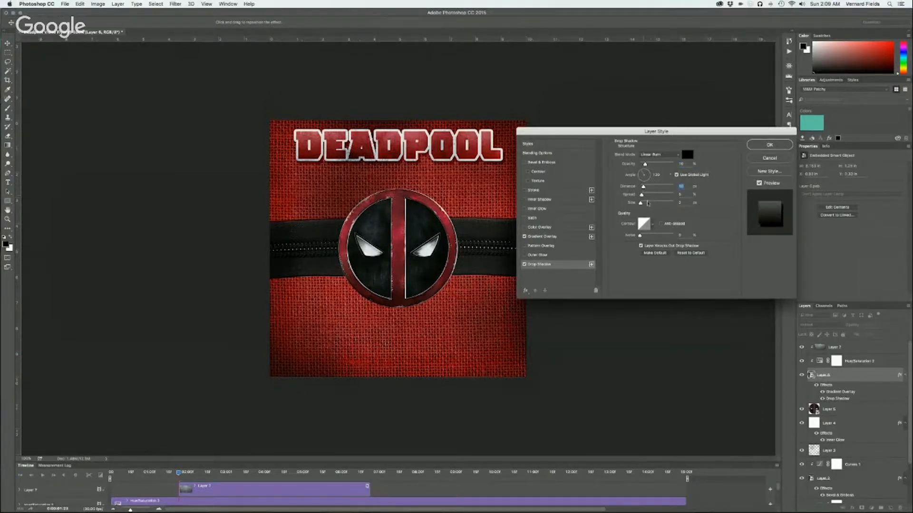
{"action": "left_click_drag", "start_coordinate": [645, 164], "coordinate": [652, 165]}
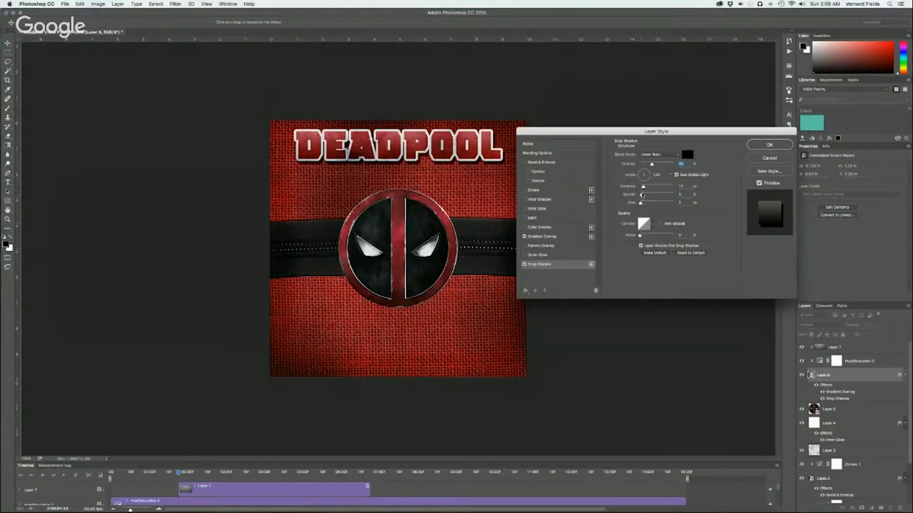
{"action": "mouse_move", "coordinate": [642, 195]}
{"action": "left_mouse_down"}
{"action": "mouse_move", "coordinate": [655, 195]}
{"action": "mouse_move", "coordinate": [629, 198]}
{"action": "mouse_move", "coordinate": [642, 205]}
{"action": "left_mouse_up"}
{"action": "left_click", "coordinate": [762, 145]}
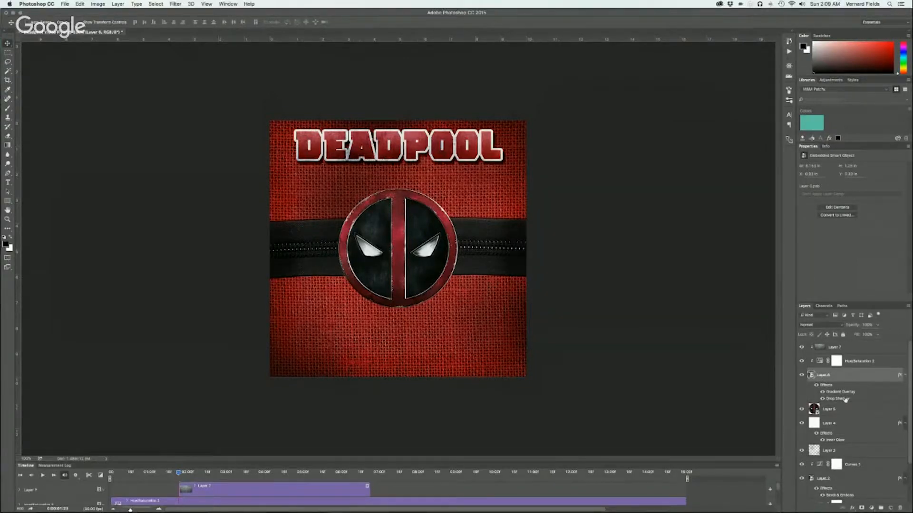
{"action": "left_click_drag", "start_coordinate": [844, 399], "coordinate": [846, 414]}
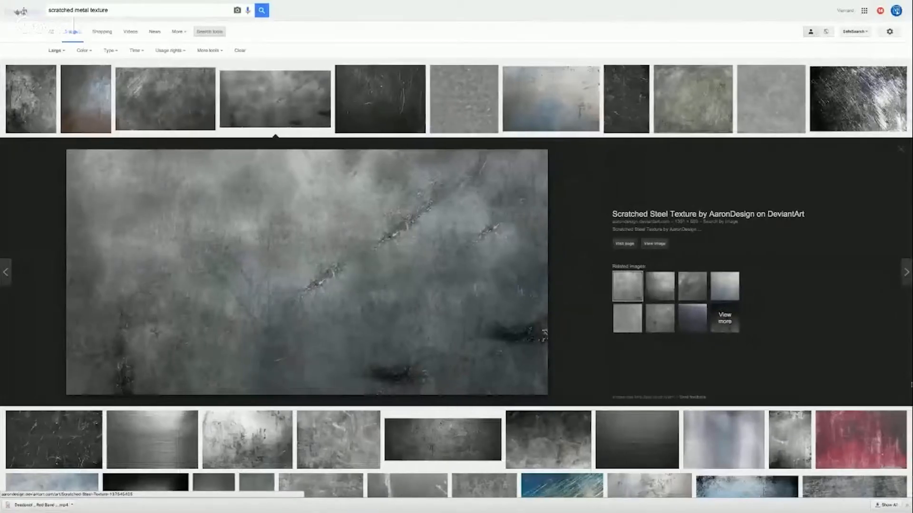
Replace the metal texture query with an image search for "deadpool character png"
{"action": "left_click_drag", "start_coordinate": [111, 9], "coordinate": [49, 9]}
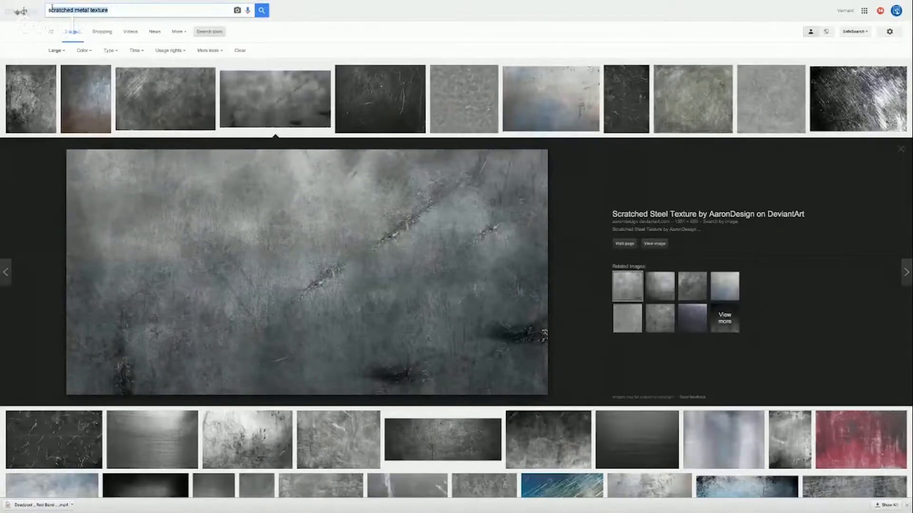
{"action": "type", "text": "deadpool"}
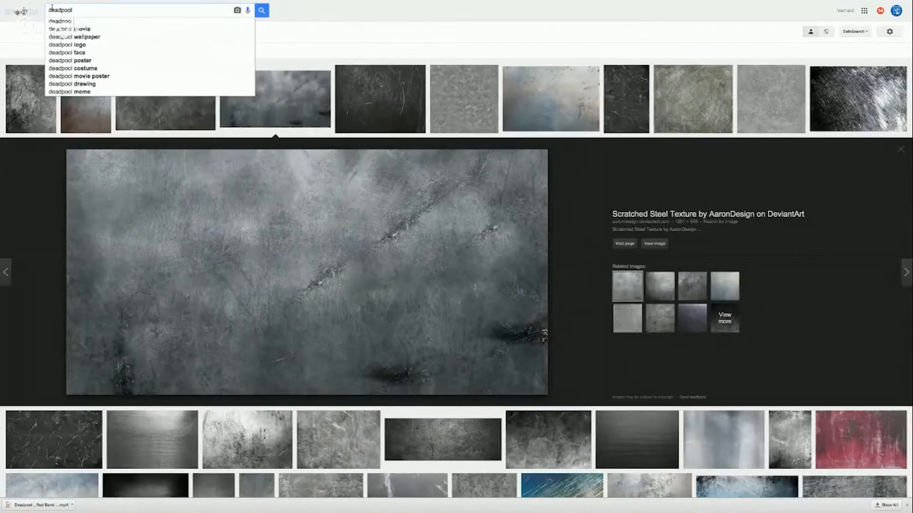
{"action": "type", "text": " charac"}
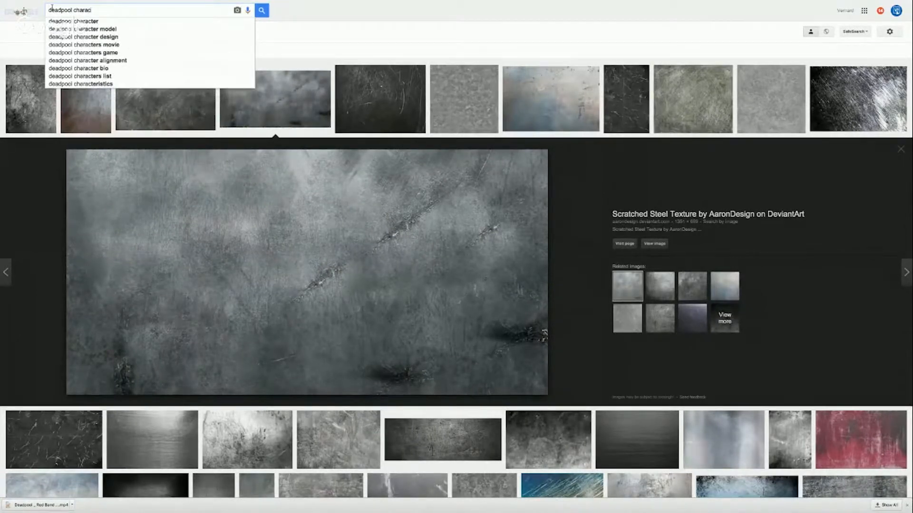
{"action": "type", "text": "ter png"}
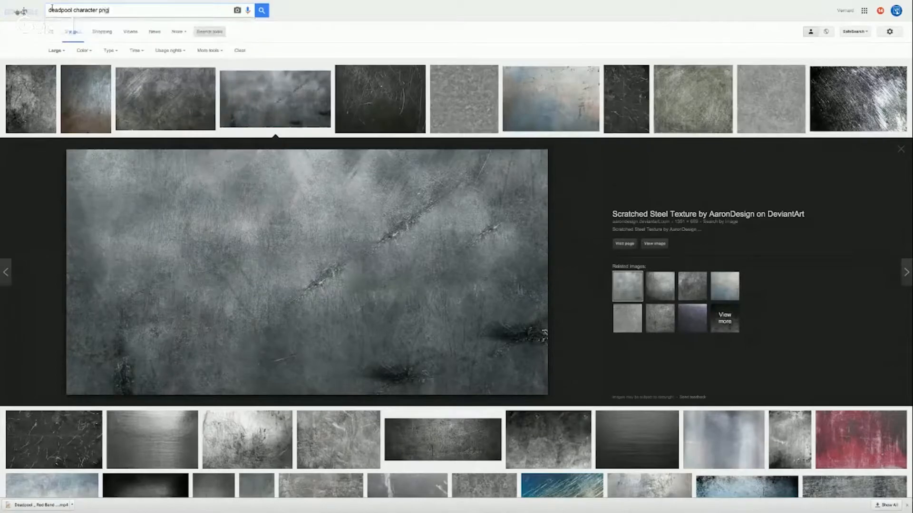
{"action": "key", "text": "Return"}
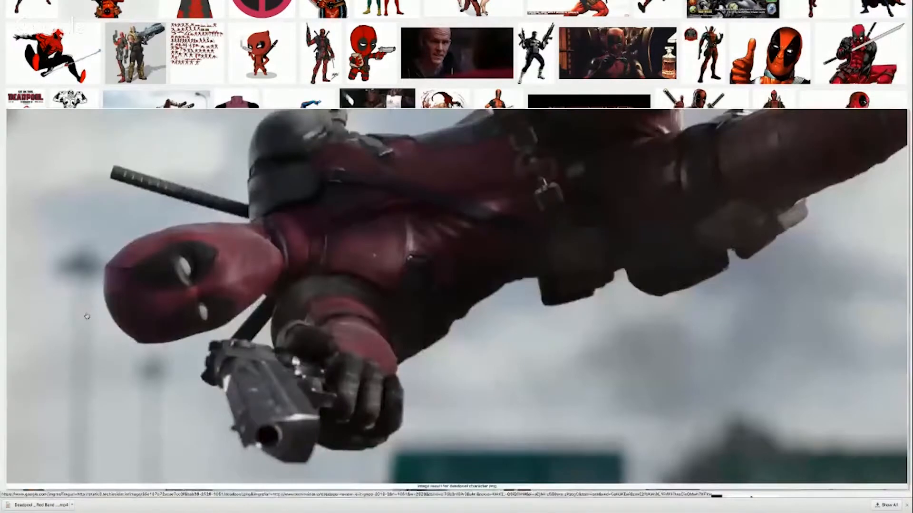
Copy the picture of Deadpool aiming a pistol sideways, switch to Photoshop and paste it above the title's metal texture layer
{"action": "left_click", "coordinate": [67, 324]}
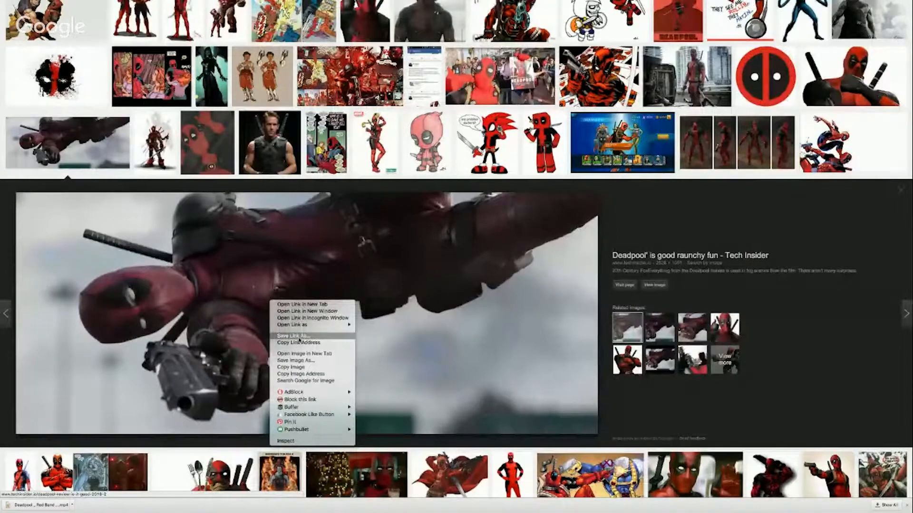
{"action": "left_click", "coordinate": [290, 367]}
{"action": "key", "text": "ctrl+Left"}
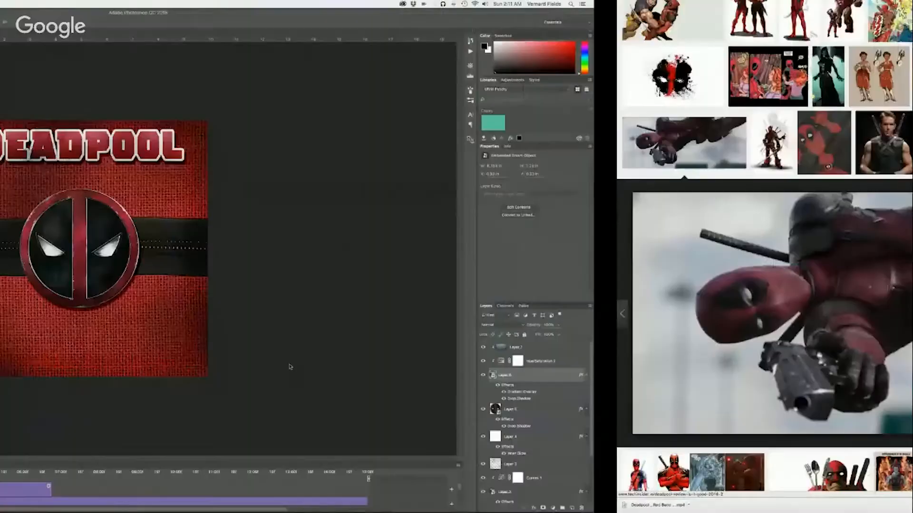
{"action": "left_click", "coordinate": [855, 347]}
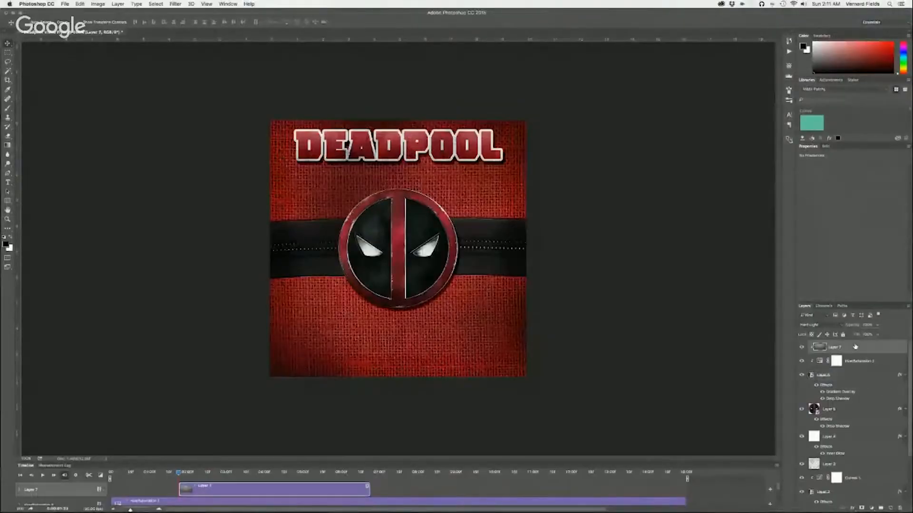
{"action": "key", "text": "super+v"}
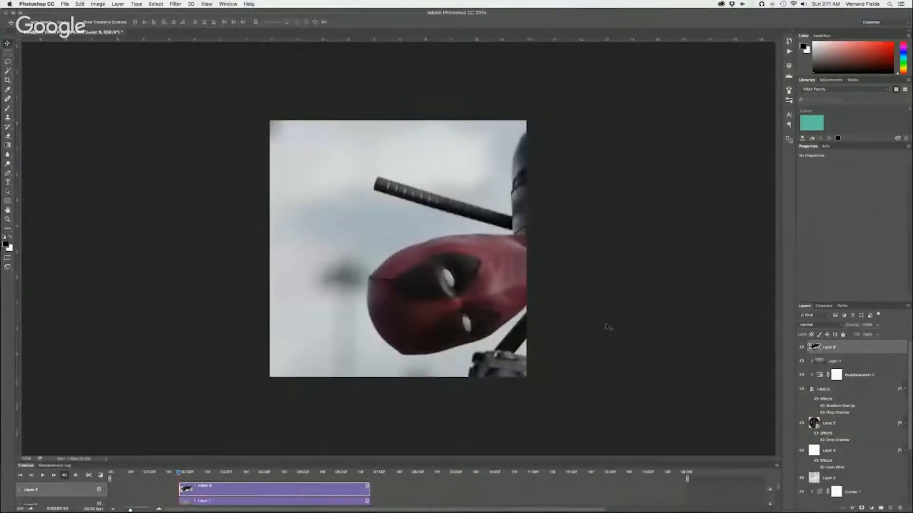
Convert the pasted Deadpool picture's layer to a smart object and open its contents for editing
{"action": "right_click", "coordinate": [873, 346]}
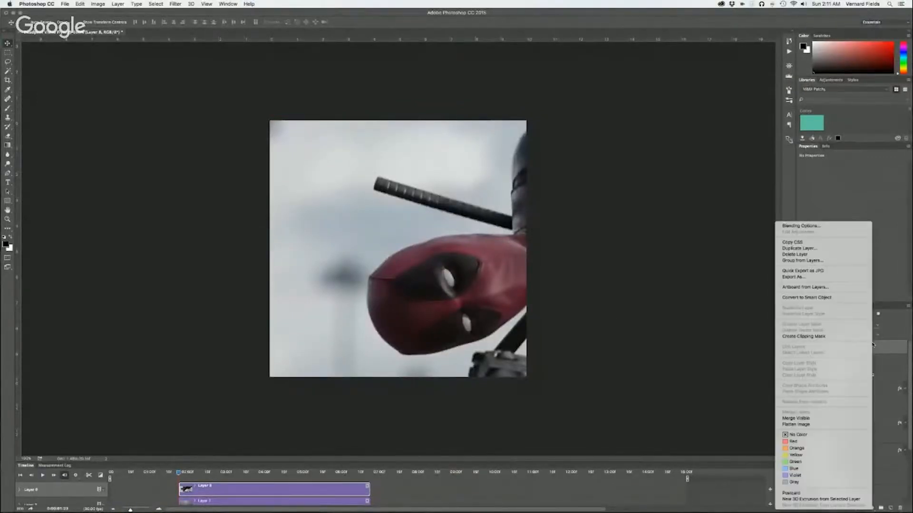
{"action": "left_click", "coordinate": [813, 298]}
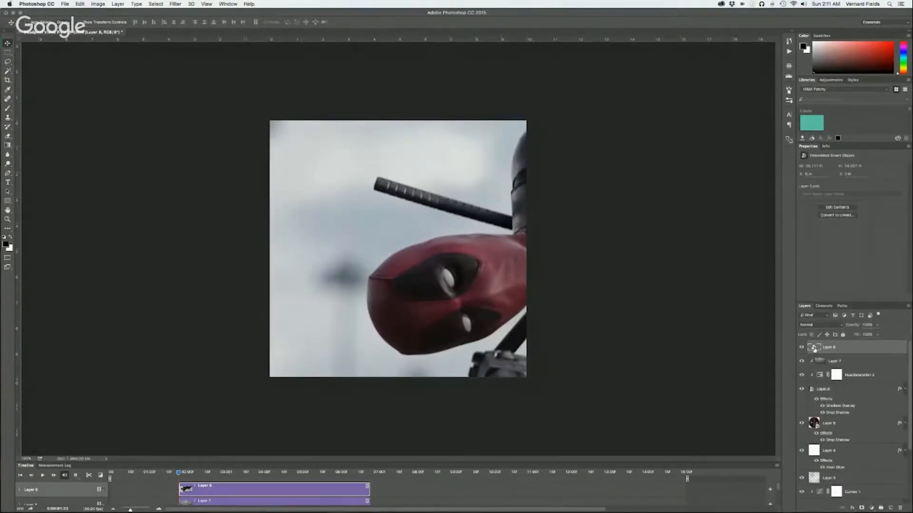
{"action": "double_click", "coordinate": [814, 349]}
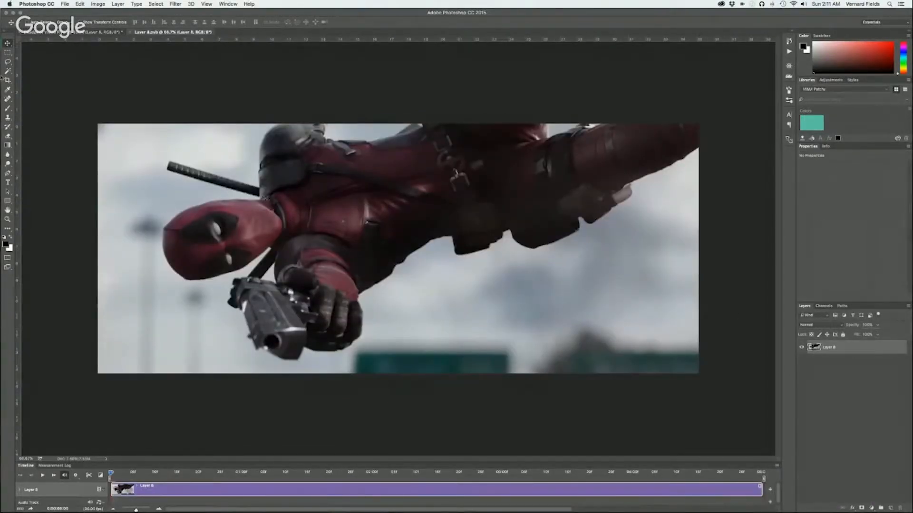
Select Deadpool's torso, legs, arm, pistol and head with the Quick Selection tool, excluding the sky background
{"action": "left_click", "coordinate": [7, 71]}
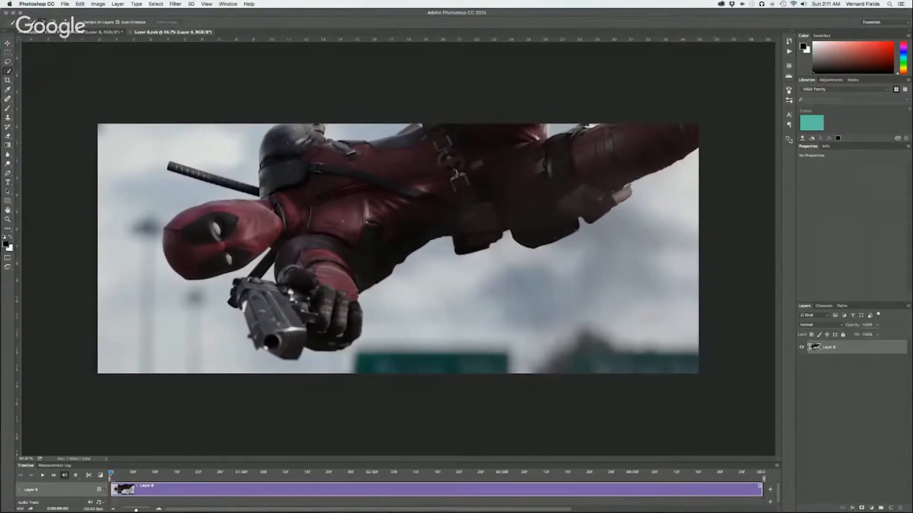
{"action": "left_click_drag", "start_coordinate": [288, 187], "coordinate": [481, 152]}
{"action": "left_click", "coordinate": [372, 130], "text": "alt"}
{"action": "mouse_move", "coordinate": [325, 275]}
{"action": "left_mouse_down"}
{"action": "mouse_move", "coordinate": [332, 332]}
{"action": "mouse_move", "coordinate": [288, 327]}
{"action": "left_mouse_up"}
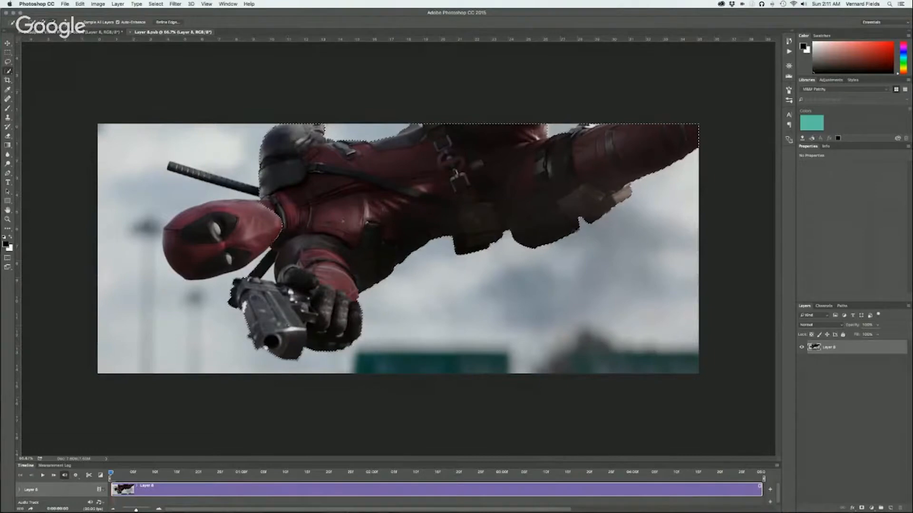
{"action": "left_click_drag", "start_coordinate": [260, 224], "coordinate": [236, 235]}
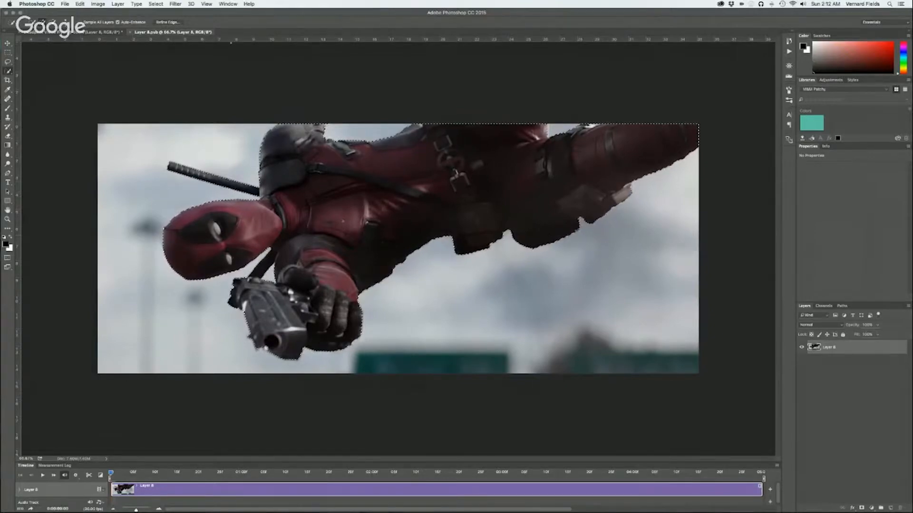
Refine the Deadpool selection's edge with a slightly higher feather and try retouching the edge around the pistol's muzzle
{"action": "key", "text": "super+alt+r"}
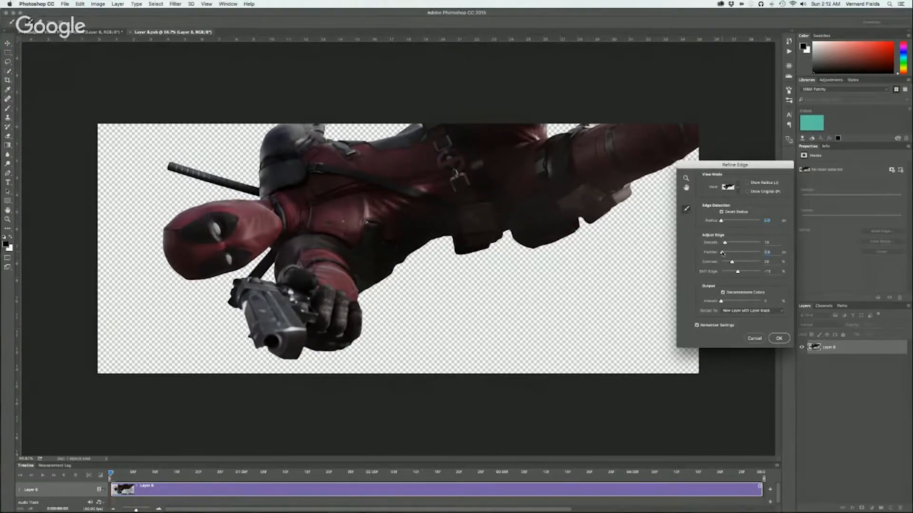
{"action": "left_click_drag", "start_coordinate": [722, 253], "coordinate": [727, 253]}
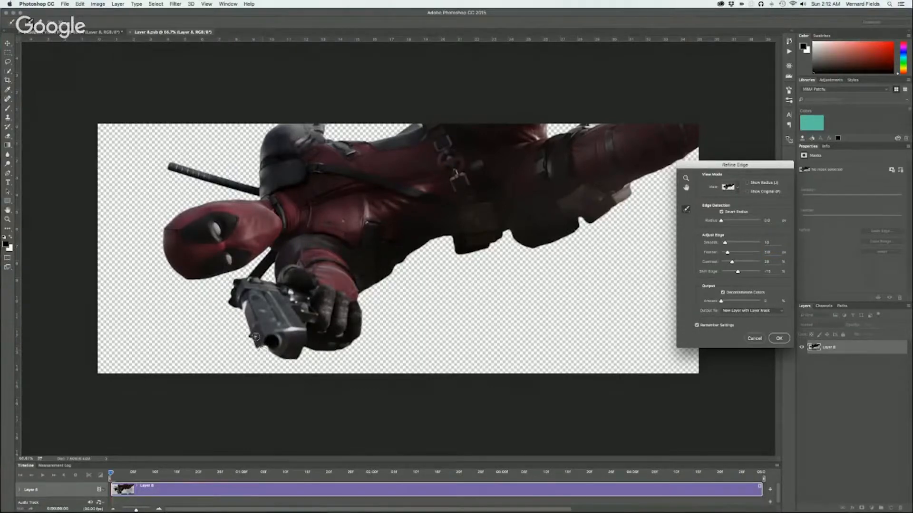
{"action": "key", "text": "alt"}
{"action": "left_click_drag", "start_coordinate": [261, 344], "coordinate": [272, 350]}
{"action": "key", "text": "alt+super+z"}
Output the refined Deadpool cut-out to a new layer with a layer mask, and make that mask active
{"action": "left_click", "coordinate": [743, 313]}
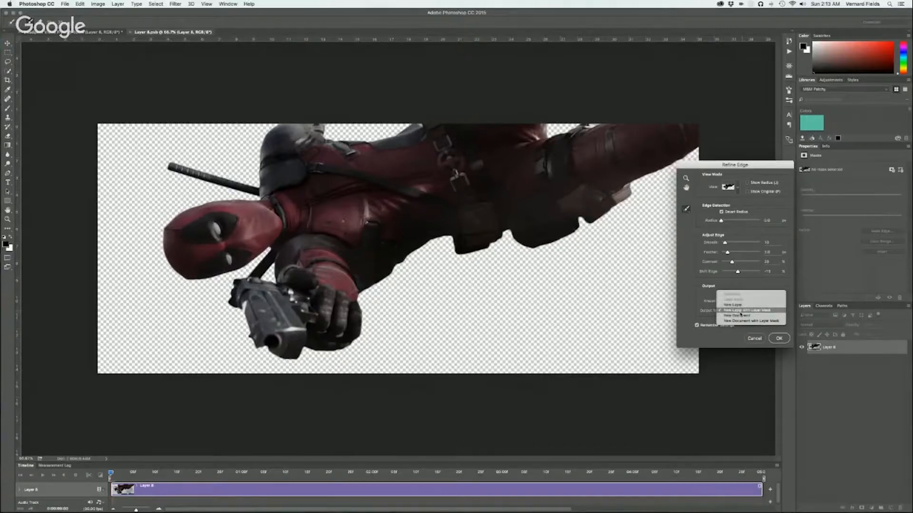
{"action": "left_click", "coordinate": [740, 312]}
{"action": "left_click", "coordinate": [772, 339]}
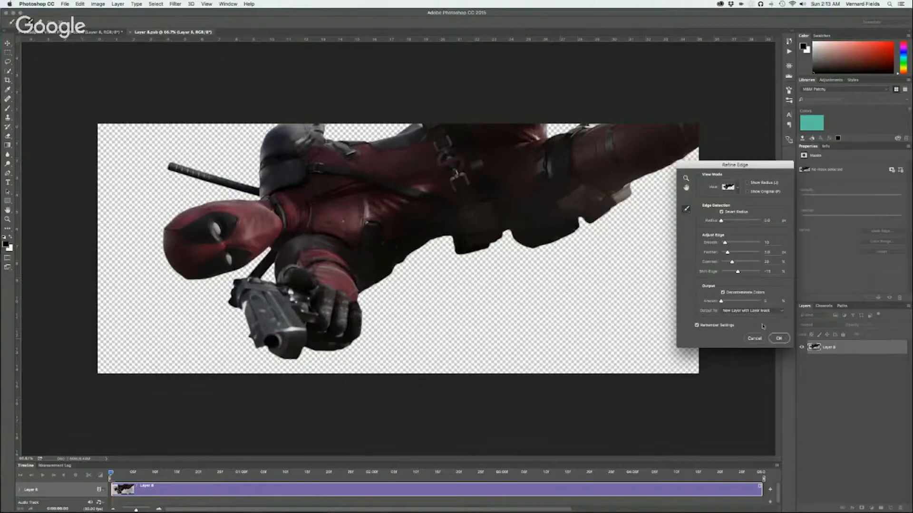
{"action": "left_click", "coordinate": [755, 311]}
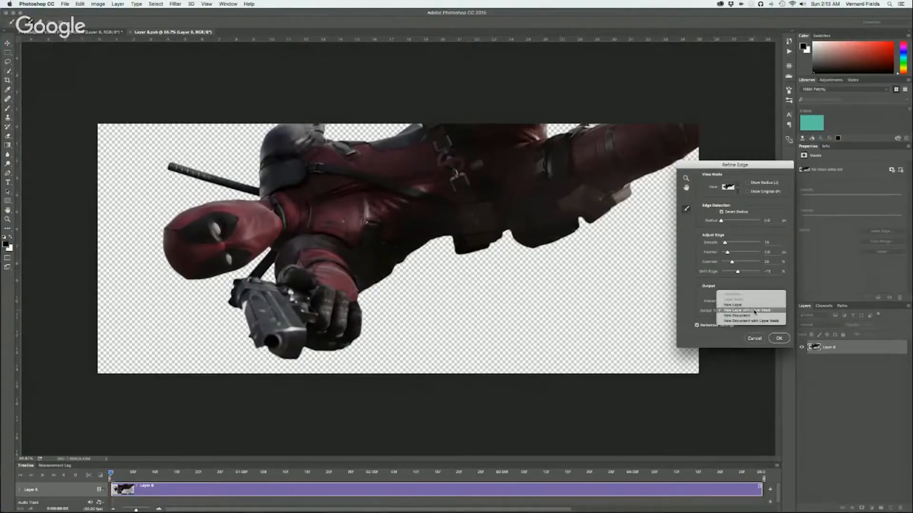
{"action": "left_click", "coordinate": [726, 338]}
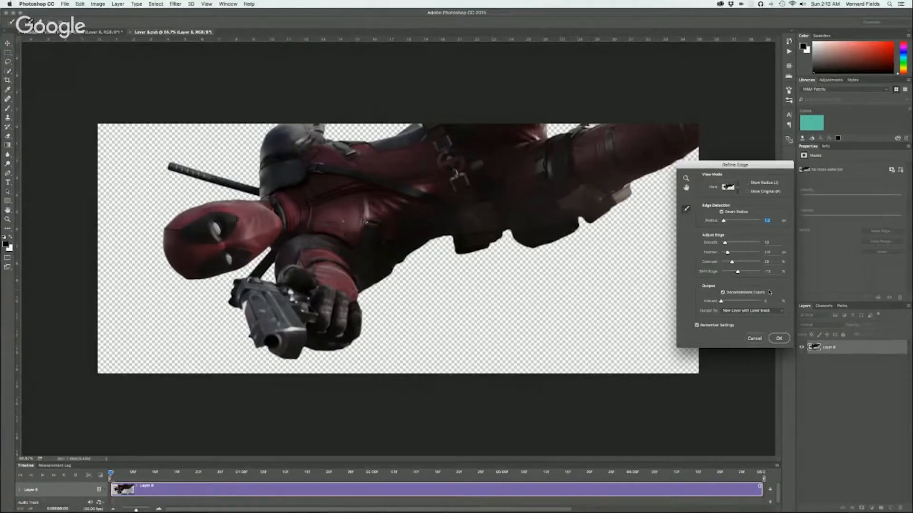
{"action": "left_click", "coordinate": [775, 338]}
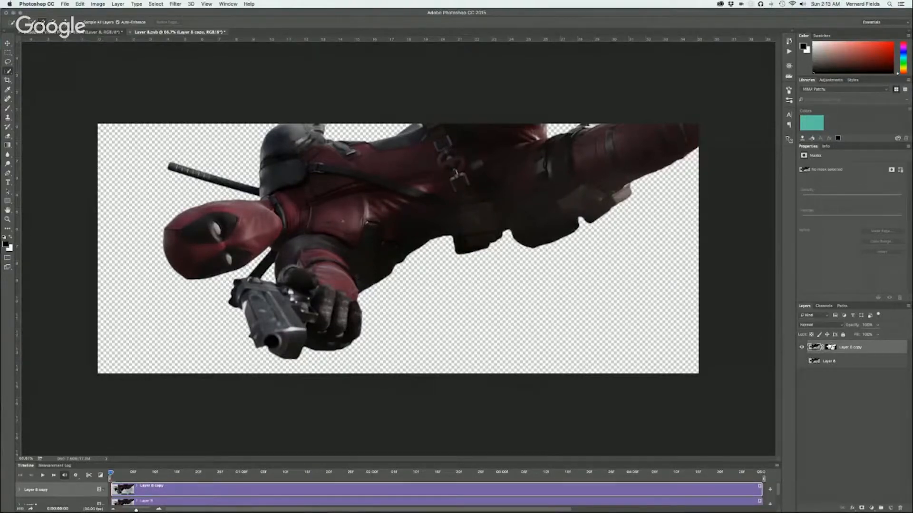
{"action": "left_click", "coordinate": [830, 347]}
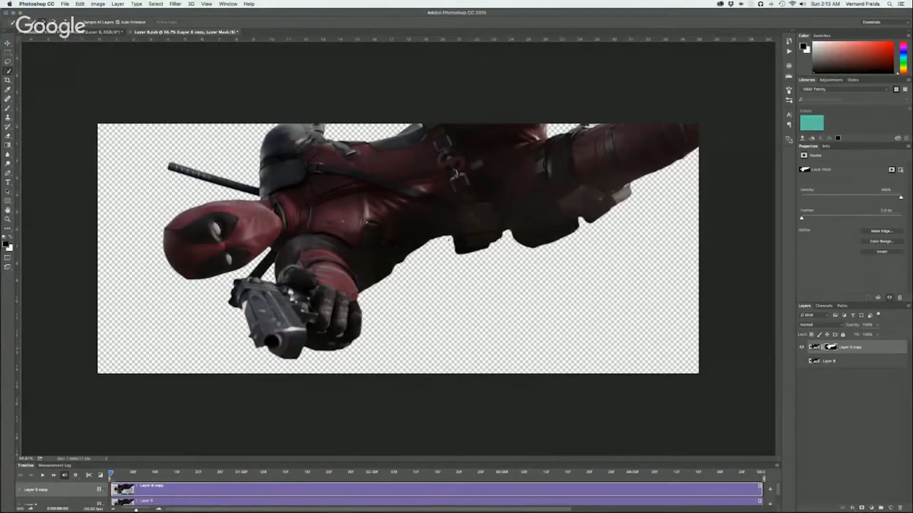
{"action": "left_click", "coordinate": [7, 62]}
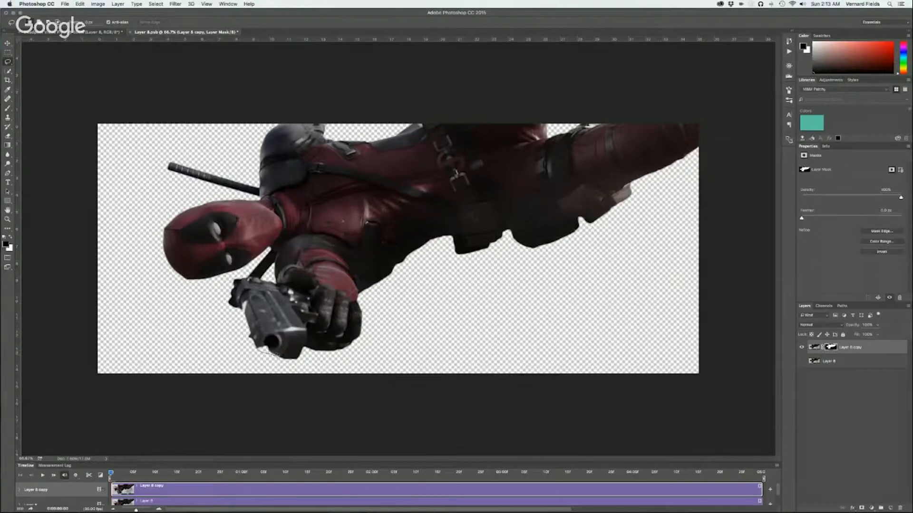
{"action": "mouse_move", "coordinate": [279, 357]}
{"action": "left_mouse_down"}
{"action": "mouse_move", "coordinate": [285, 349]}
{"action": "mouse_move", "coordinate": [266, 338]}
{"action": "mouse_move", "coordinate": [258, 338]}
{"action": "mouse_move", "coordinate": [259, 351]}
{"action": "left_mouse_up"}
{"action": "key", "text": "super+d"}
Paint white on the layer mask with a small brush at full opacity to restore the missing edge of the pistol's muzzle
{"action": "key", "text": "b"}
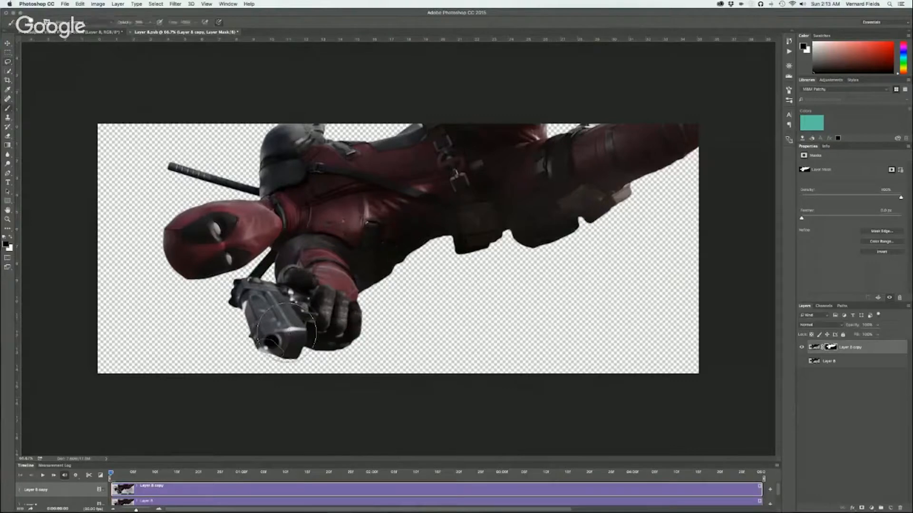
{"action": "mouse_move", "coordinate": [280, 335]}
{"action": "left_mouse_down"}
{"action": "mouse_move", "coordinate": [285, 328]}
{"action": "mouse_move", "coordinate": [275, 340]}
{"action": "left_mouse_up"}
{"action": "key", "text": "x"}
{"action": "left_click_drag", "start_coordinate": [267, 338], "coordinate": [276, 341]}
{"action": "left_click_drag", "start_coordinate": [149, 23], "coordinate": [211, 31]}
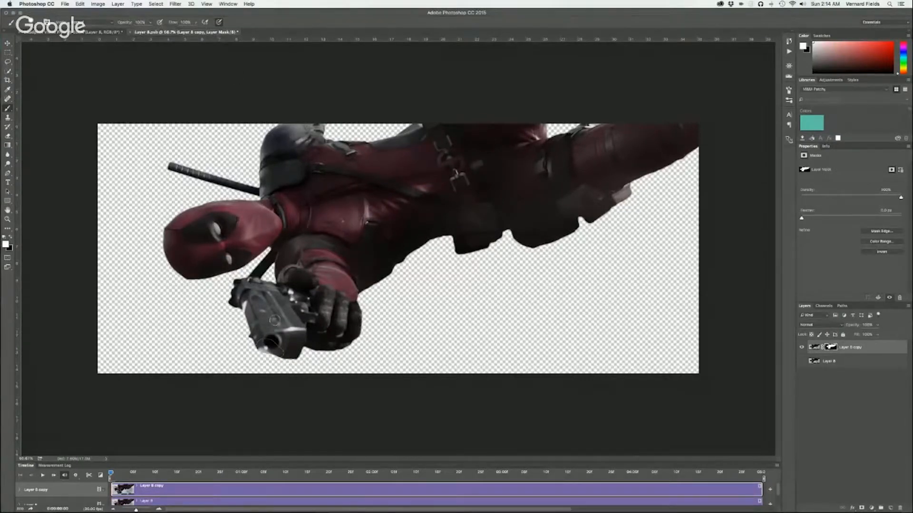
{"action": "mouse_move", "coordinate": [283, 345]}
{"action": "left_mouse_down"}
{"action": "mouse_move", "coordinate": [260, 342]}
{"action": "mouse_move", "coordinate": [280, 348]}
{"action": "left_mouse_up"}
Trim the smart object's canvas to remove the empty transparent borders around the Deadpool cut-out
{"action": "left_click", "coordinate": [80, 4]}
{"action": "mouse_move", "coordinate": [97, 2]}
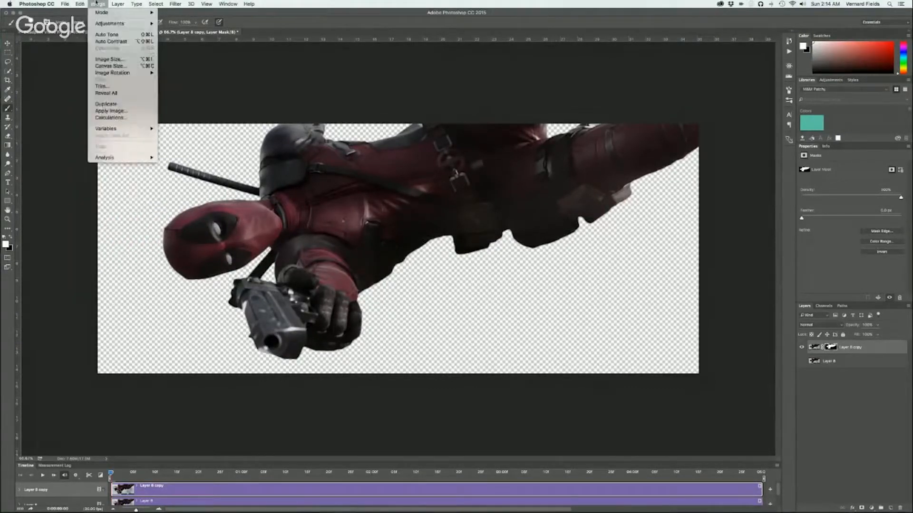
{"action": "left_click", "coordinate": [104, 88]}
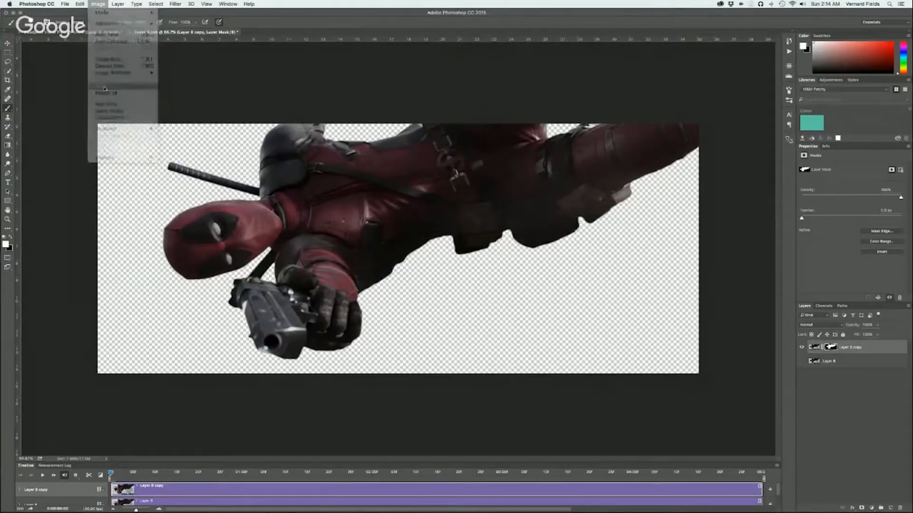
{"action": "left_click", "coordinate": [259, 112]}
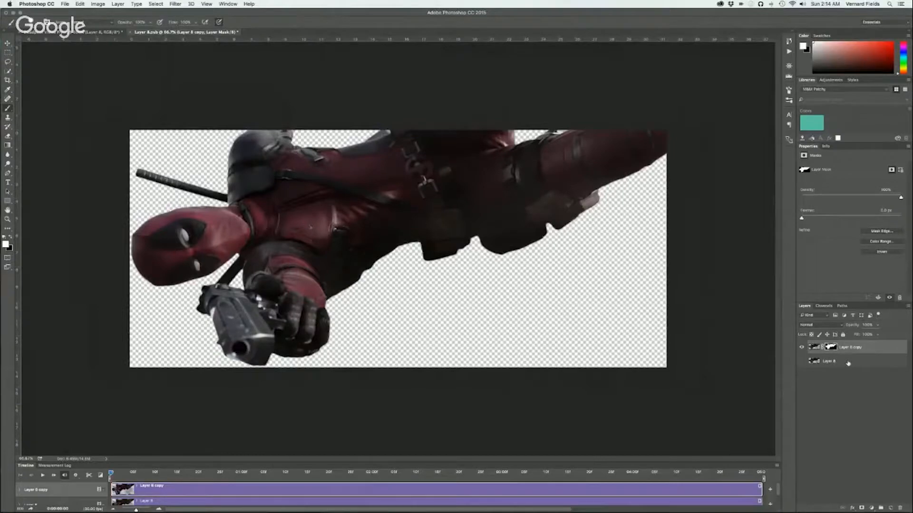
Delete the hidden original Deadpool layer, and save and close the smart object's contents
{"action": "left_click_drag", "start_coordinate": [904, 511], "coordinate": [903, 509]}
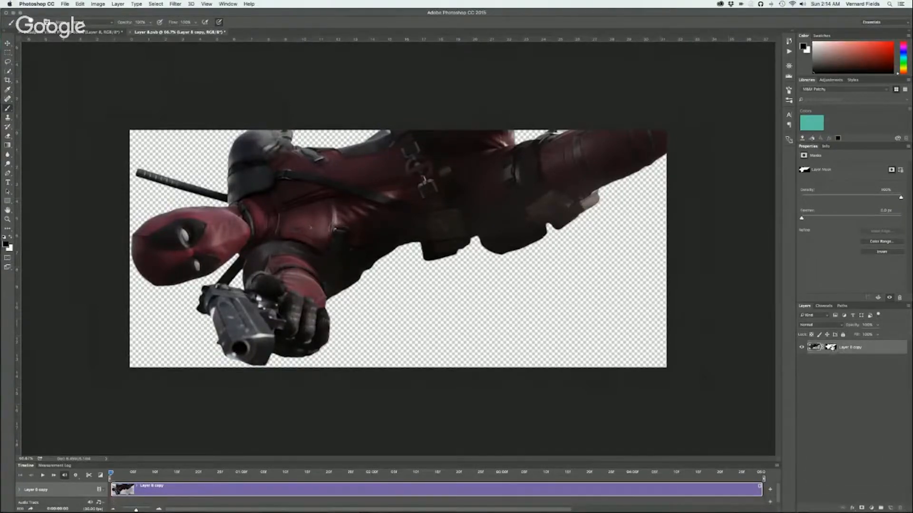
{"action": "key", "text": "super+s"}
{"action": "left_click", "coordinate": [130, 33]}
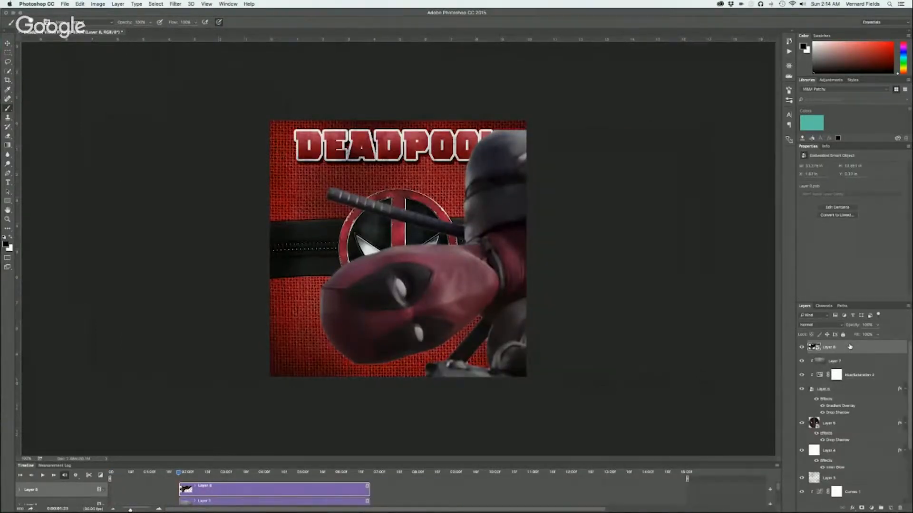
Scale down the Deadpool cut-out, rotate it 90 degrees upright and place it along the poster's right edge
{"action": "key", "text": "super+t"}
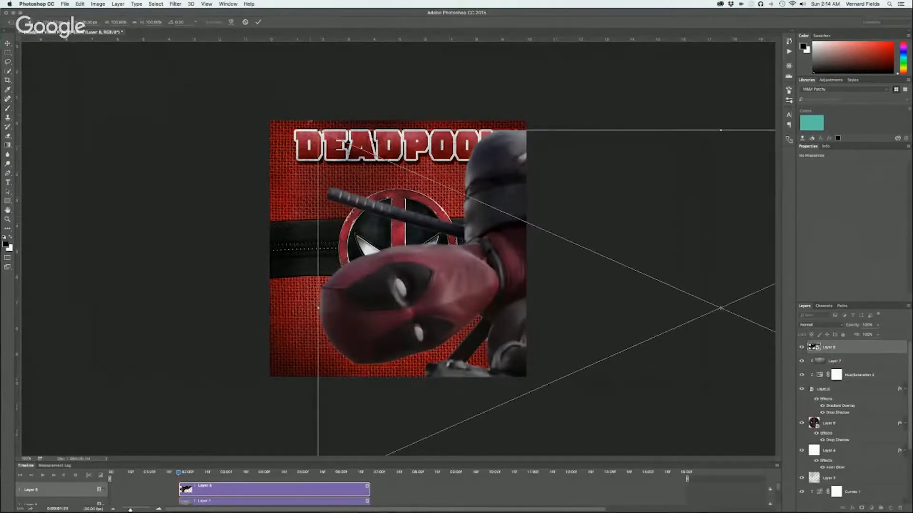
{"action": "left_click_drag", "start_coordinate": [314, 126], "coordinate": [587, 248]}
{"action": "left_click_drag", "start_coordinate": [644, 266], "coordinate": [361, 208]}
{"action": "left_click_drag", "start_coordinate": [575, 185], "coordinate": [508, 355]}
{"action": "left_click_drag", "start_coordinate": [469, 263], "coordinate": [506, 260]}
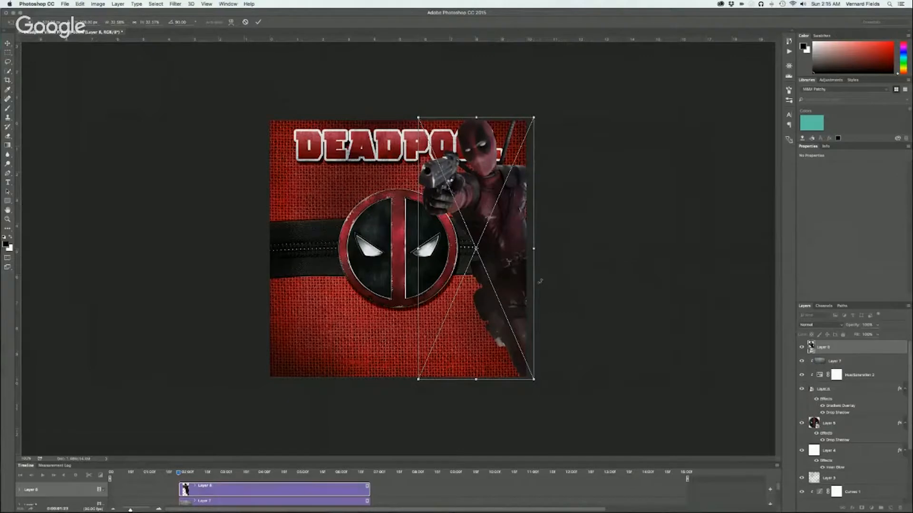
{"action": "key", "text": "Return"}
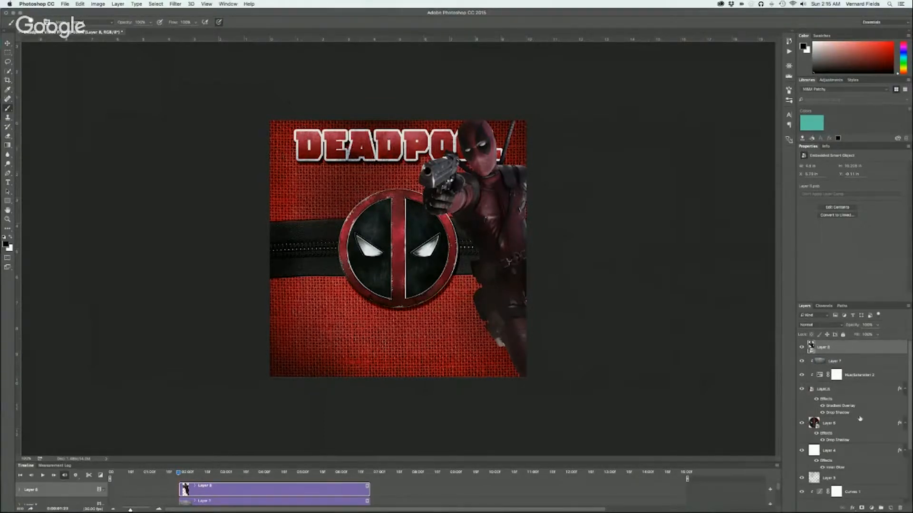
Clip a Hue/Saturation adjustment to the Deadpool figure, with saturation about +43, a positive hue shift and slightly lower lightness
{"action": "left_click", "coordinate": [873, 509]}
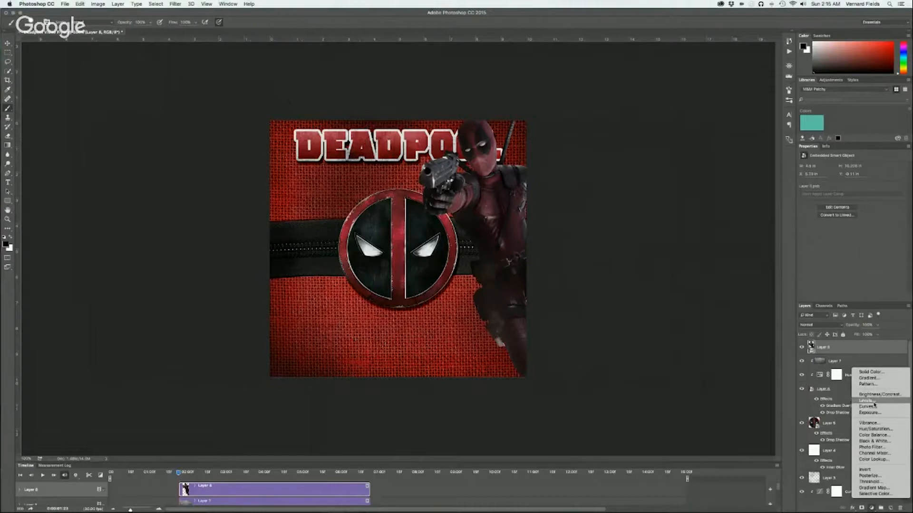
{"action": "left_click", "coordinate": [871, 430]}
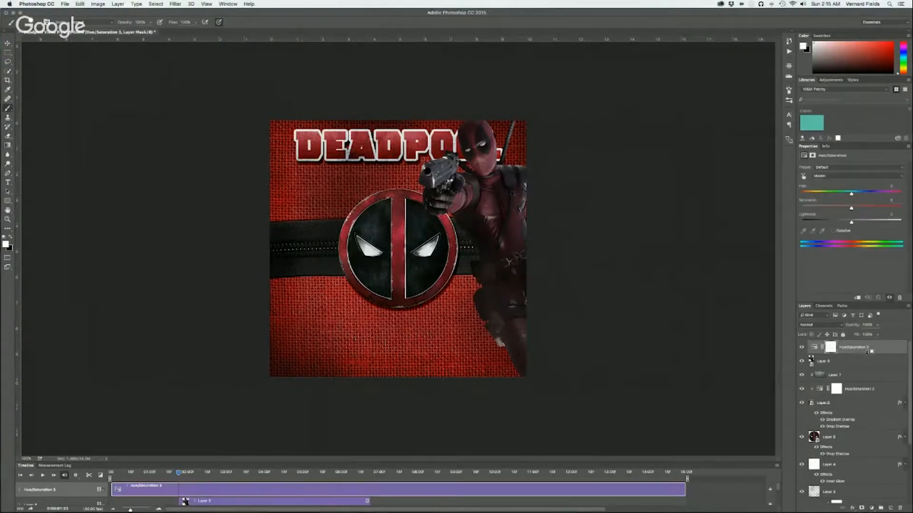
{"action": "left_click", "coordinate": [867, 351], "text": "alt"}
{"action": "left_click_drag", "start_coordinate": [852, 209], "coordinate": [873, 209]}
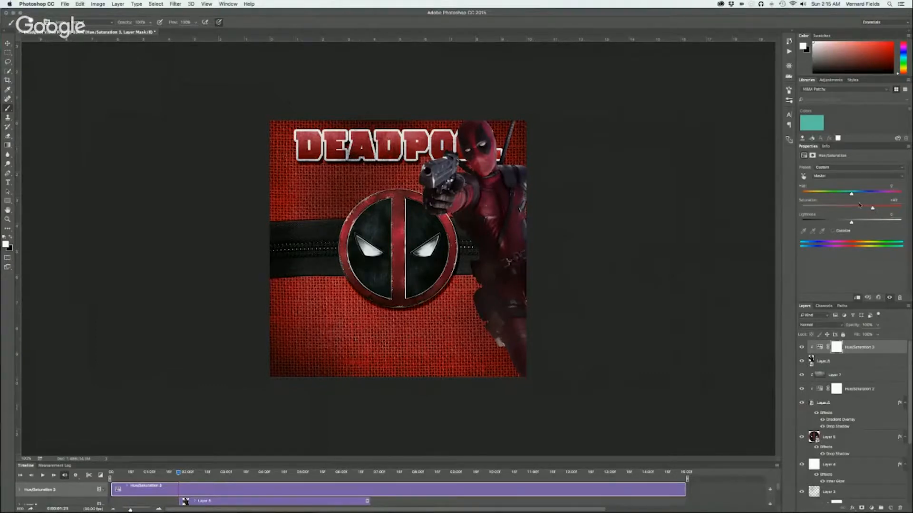
{"action": "left_click_drag", "start_coordinate": [851, 195], "coordinate": [856, 194]}
{"action": "left_click_drag", "start_coordinate": [855, 194], "coordinate": [860, 195]}
{"action": "left_click_drag", "start_coordinate": [851, 224], "coordinate": [846, 223]}
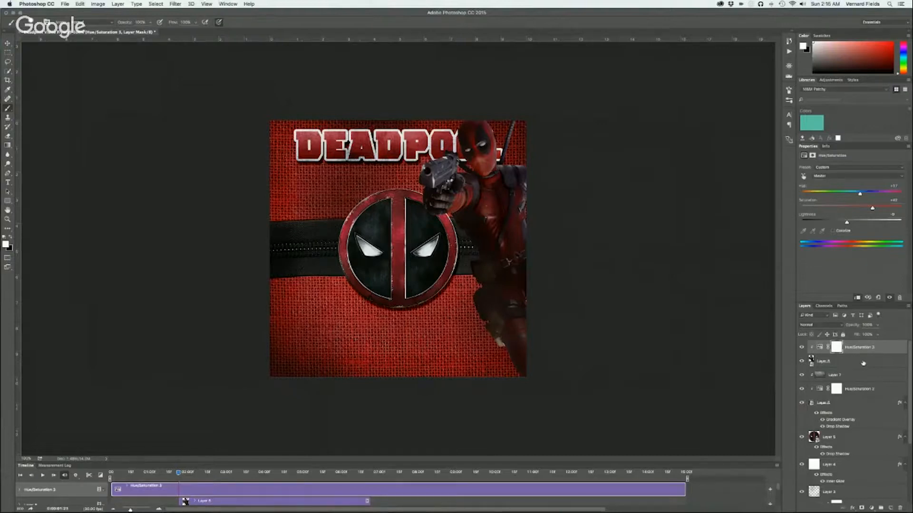
{"action": "left_click", "coordinate": [863, 363]}
{"action": "left_click", "coordinate": [867, 351]}
Enlarge the timeline to show all layer tracks, and select the Deadpool figure's clip with the Move tool
{"action": "left_click_drag", "start_coordinate": [323, 462], "coordinate": [345, 238]}
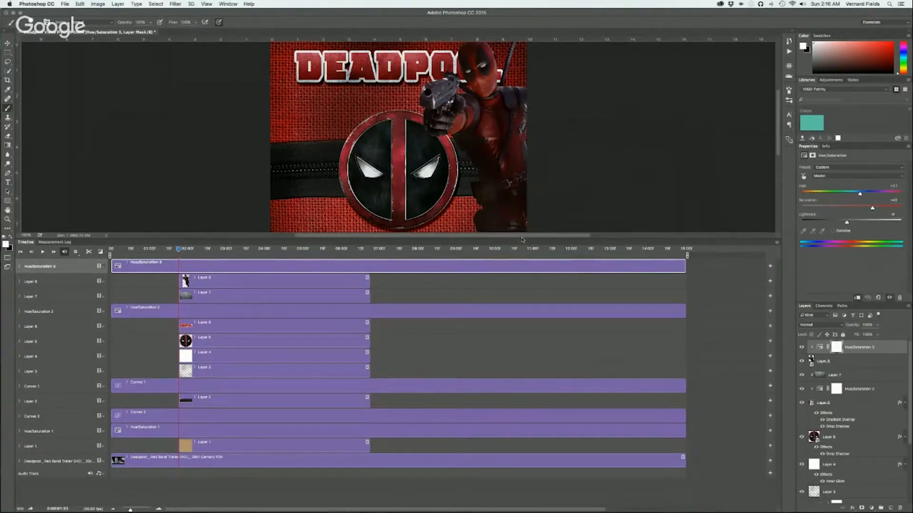
{"action": "left_click_drag", "start_coordinate": [522, 238], "coordinate": [528, 280]}
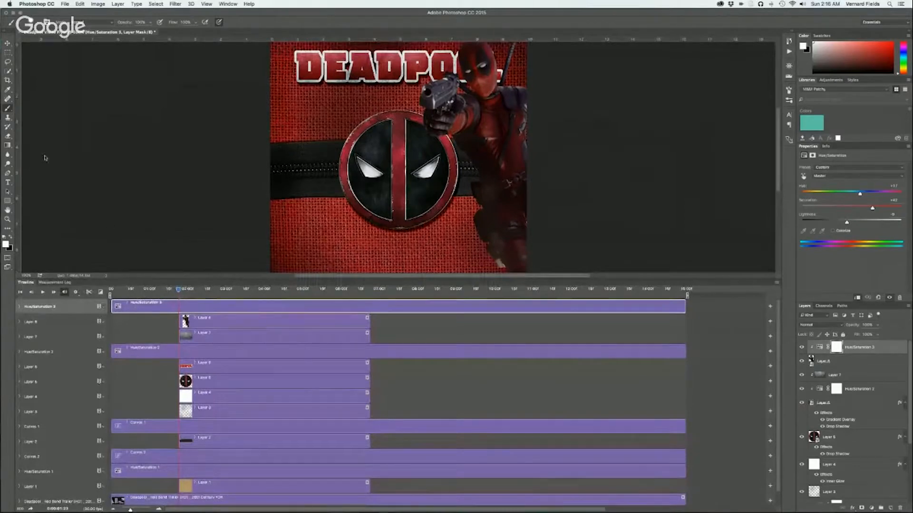
{"action": "left_click", "coordinate": [8, 43]}
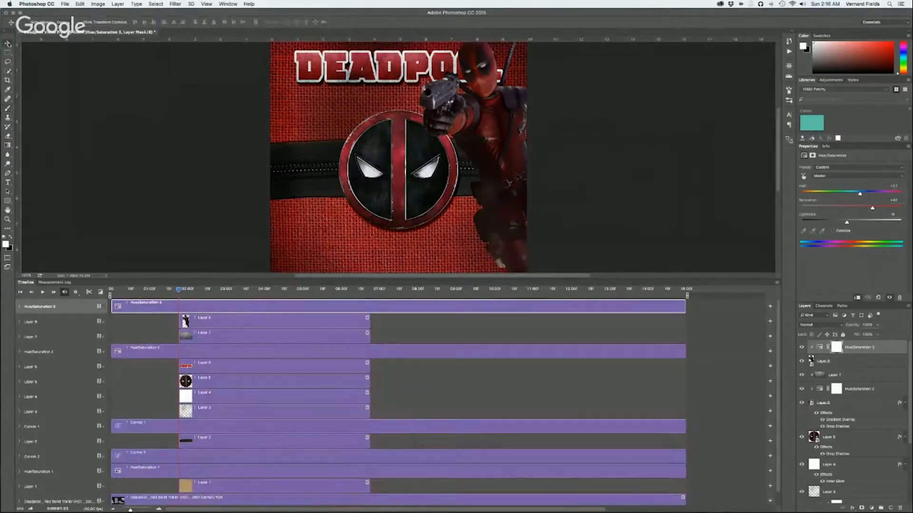
{"action": "left_click", "coordinate": [279, 325]}
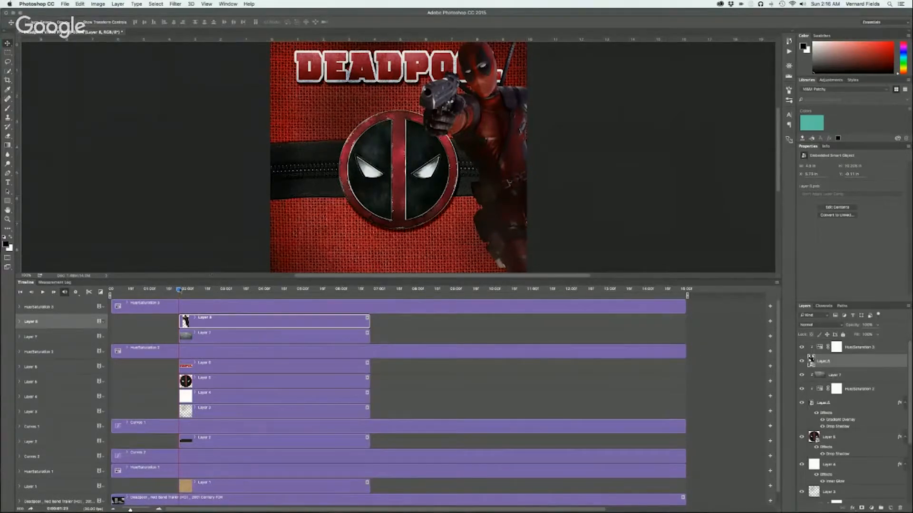
Place the playhead shortly after 01:00f, where the MARVEL title fades into the trailer footage
{"action": "mouse_move", "coordinate": [179, 291]}
{"action": "left_mouse_down"}
{"action": "mouse_move", "coordinate": [112, 286]}
{"action": "mouse_move", "coordinate": [471, 307]}
{"action": "mouse_move", "coordinate": [403, 305]}
{"action": "mouse_move", "coordinate": [663, 296]}
{"action": "mouse_move", "coordinate": [183, 304]}
{"action": "left_mouse_up"}
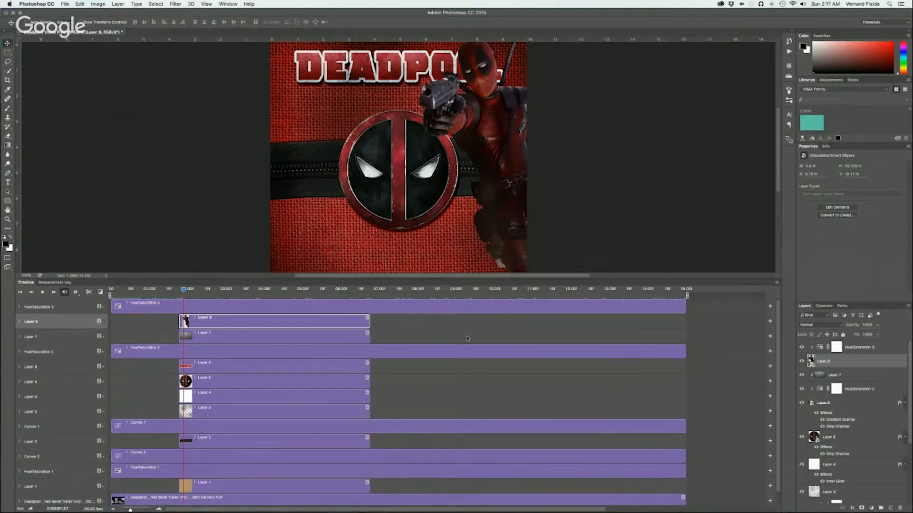
{"action": "left_click_drag", "start_coordinate": [183, 291], "coordinate": [149, 290]}
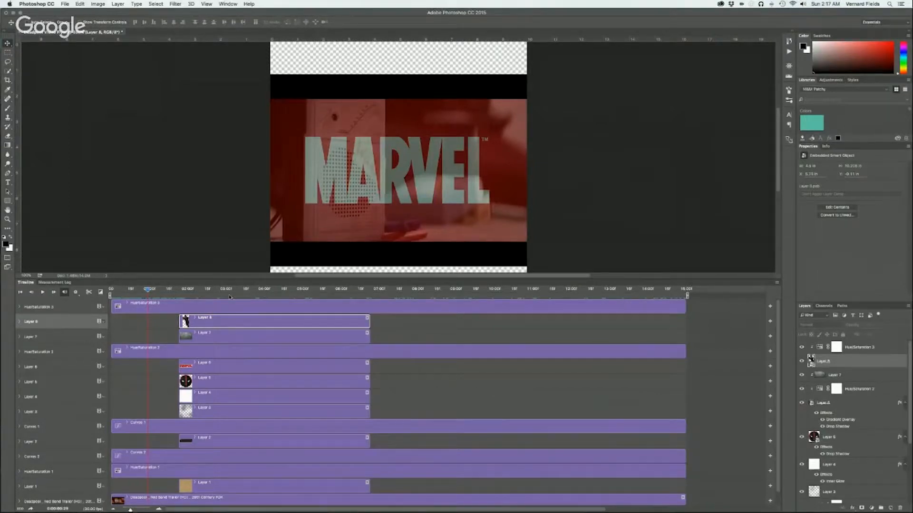
{"action": "left_click", "coordinate": [149, 289]}
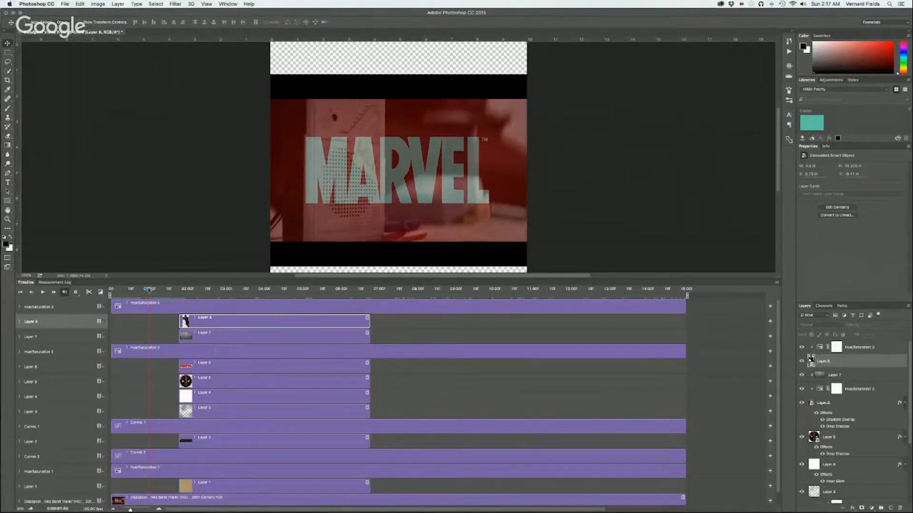
{"action": "left_click_drag", "start_coordinate": [149, 289], "coordinate": [156, 289]}
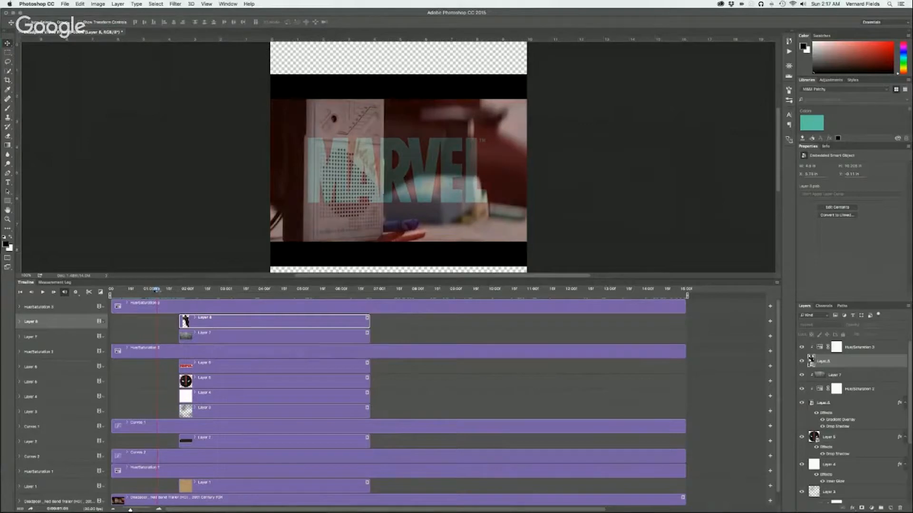
{"action": "mouse_move", "coordinate": [156, 290]}
{"action": "left_mouse_down"}
{"action": "mouse_move", "coordinate": [237, 289]}
{"action": "mouse_move", "coordinate": [209, 305]}
{"action": "mouse_move", "coordinate": [155, 300]}
{"action": "left_mouse_up"}
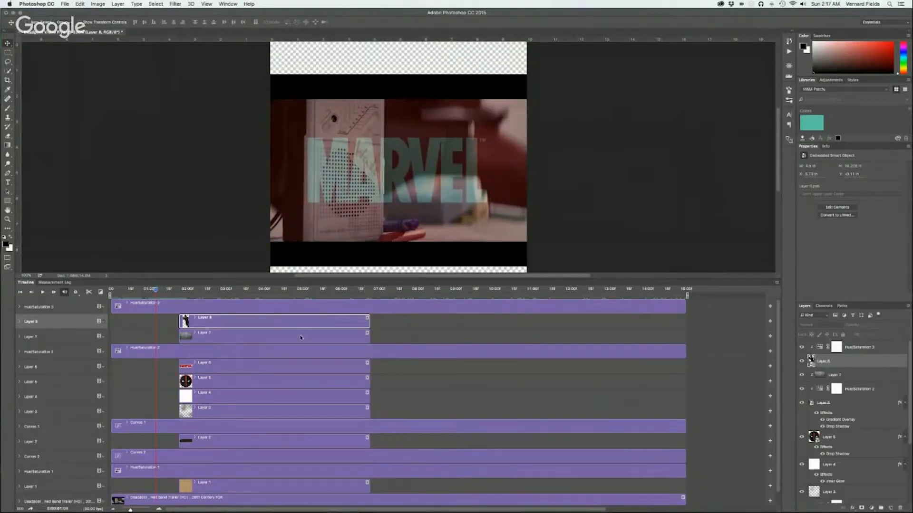
Select the clips of Layer 1 through Layer 8 together and shift them to start at the beginning of the timeline
{"action": "left_click", "coordinate": [301, 338], "text": "shift"}
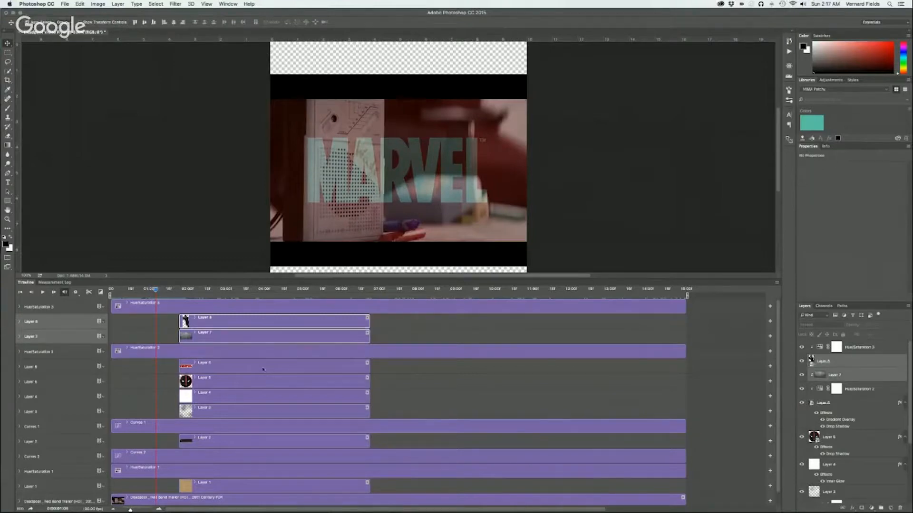
{"action": "left_click", "coordinate": [263, 368], "text": "shift"}
{"action": "left_click", "coordinate": [260, 382], "text": "shift"}
{"action": "left_click", "coordinate": [255, 396], "text": "shift"}
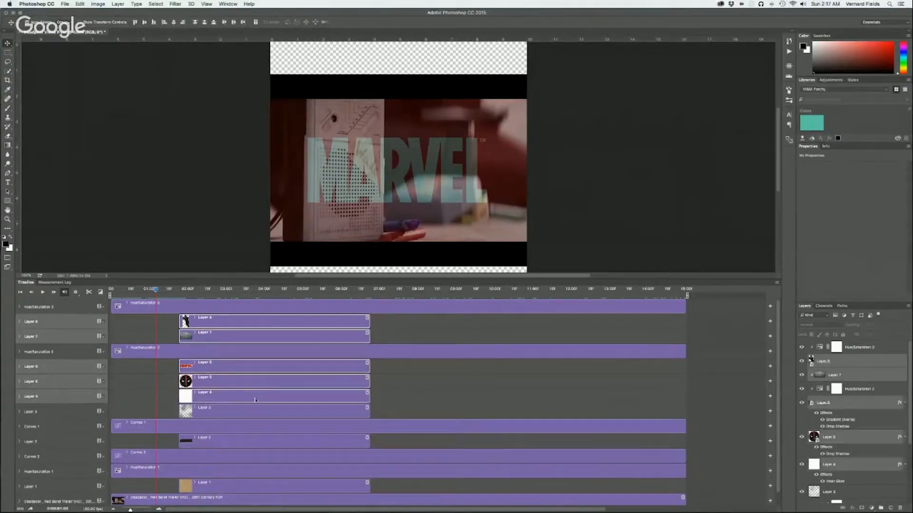
{"action": "left_click", "coordinate": [252, 413], "text": "shift"}
{"action": "left_click", "coordinate": [244, 440], "text": "shift"}
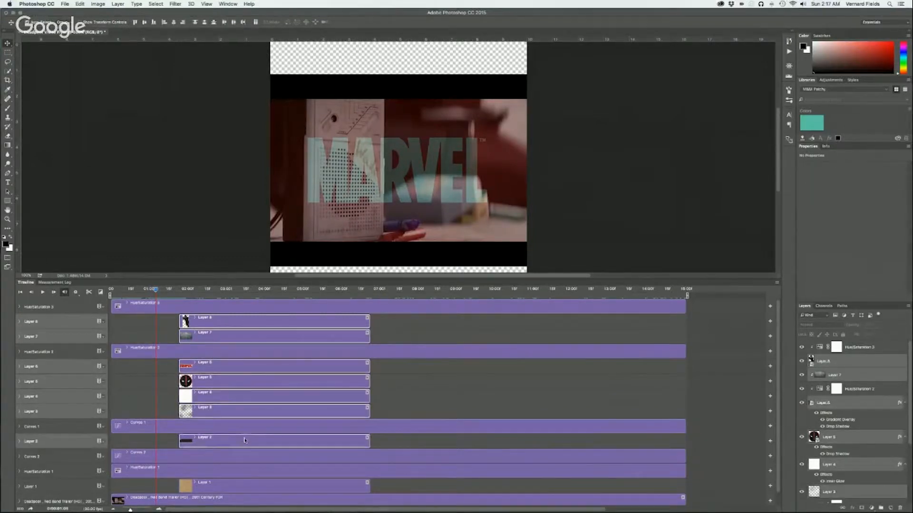
{"action": "left_click", "coordinate": [232, 483], "text": "shift"}
{"action": "scroll", "coordinate": [318, 453], "scroll_direction": "down", "scroll_amount": 2}
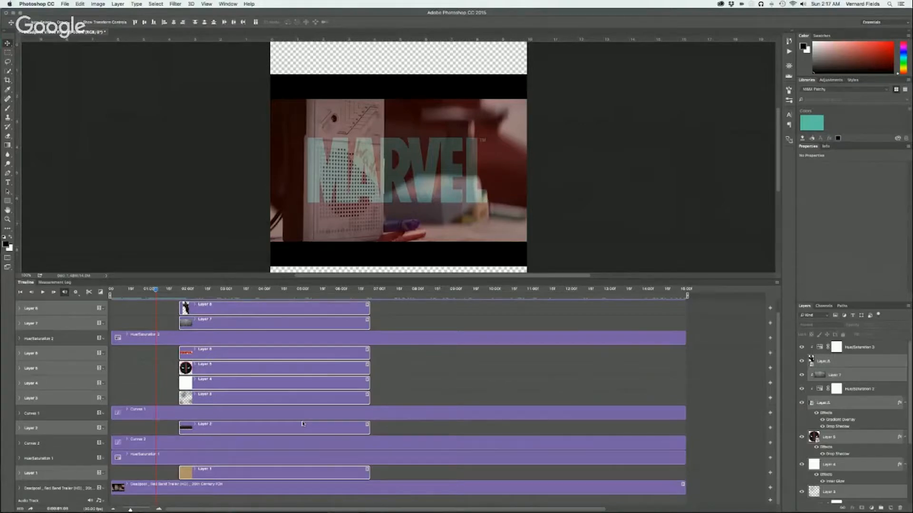
{"action": "left_click_drag", "start_coordinate": [260, 397], "coordinate": [214, 403]}
{"action": "left_click_drag", "start_coordinate": [211, 402], "coordinate": [208, 402]}
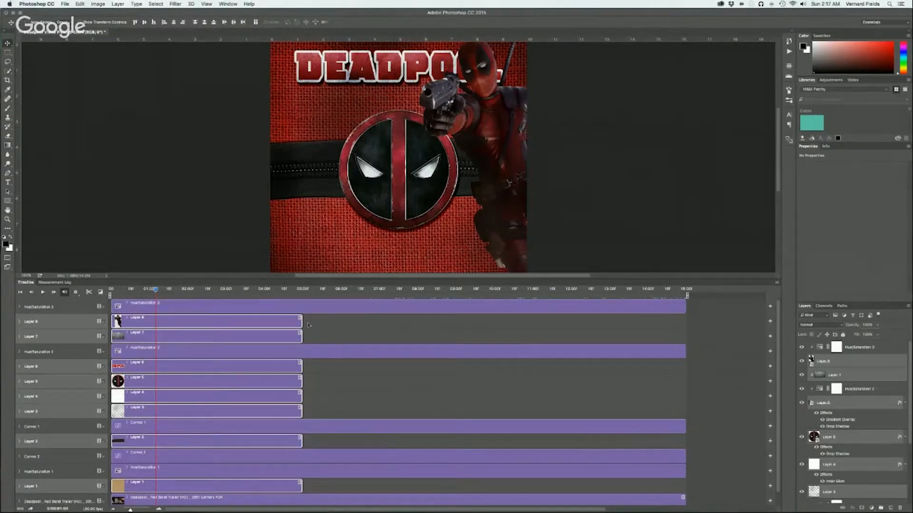
Extend the Deadpool figure, Layer 7 and DEADPOOL title clips to end at 15:00
{"action": "left_click_drag", "start_coordinate": [301, 324], "coordinate": [684, 325]}
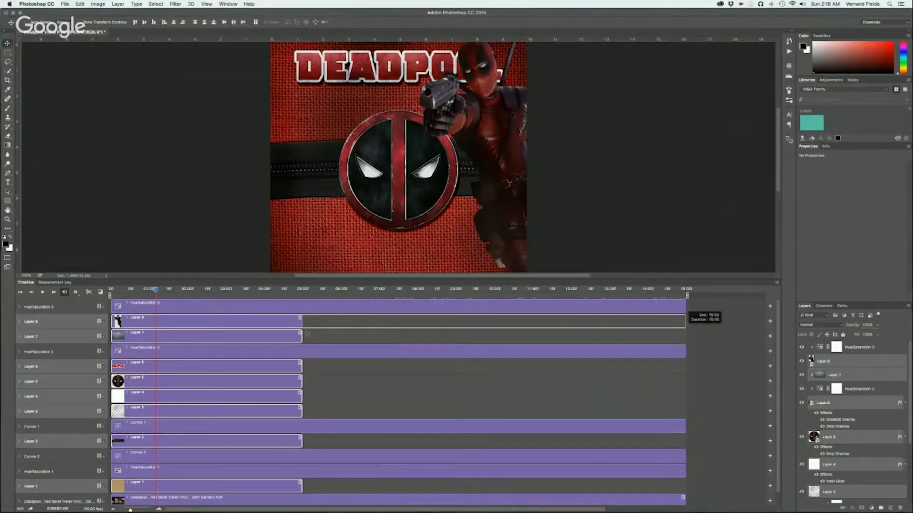
{"action": "left_click_drag", "start_coordinate": [301, 339], "coordinate": [683, 346]}
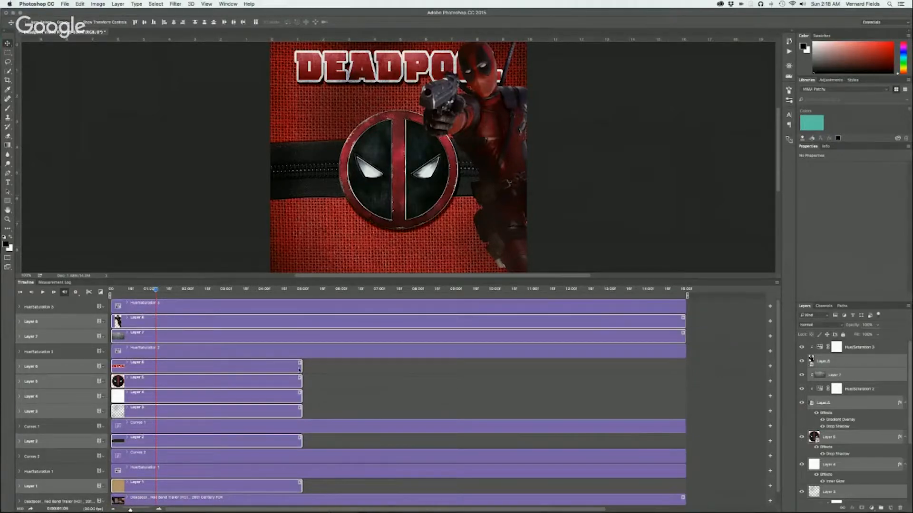
{"action": "left_click_drag", "start_coordinate": [301, 369], "coordinate": [685, 379]}
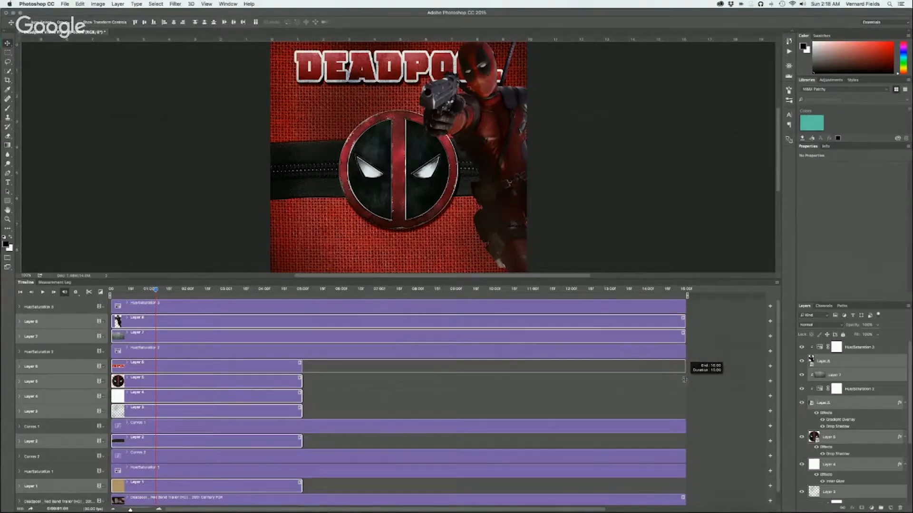
Extend the mask logo, Layer 4, Layer 3, zipper and burlap clips to the timeline's end at 15:00, and deselect all clips
{"action": "mouse_move", "coordinate": [154, 291]}
{"action": "left_mouse_down"}
{"action": "mouse_move", "coordinate": [313, 290]}
{"action": "mouse_move", "coordinate": [310, 301]}
{"action": "mouse_move", "coordinate": [295, 302]}
{"action": "mouse_move", "coordinate": [366, 309]}
{"action": "mouse_move", "coordinate": [358, 309]}
{"action": "left_mouse_up"}
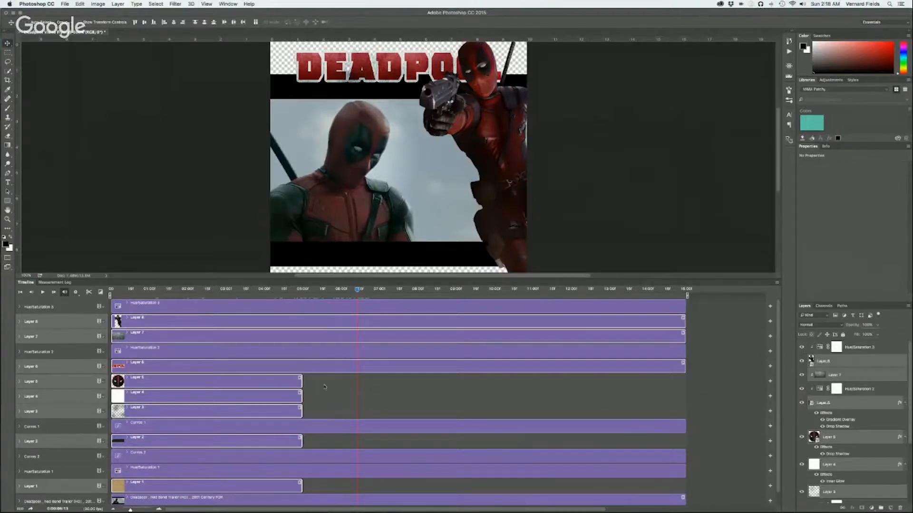
{"action": "left_click_drag", "start_coordinate": [300, 382], "coordinate": [683, 381]}
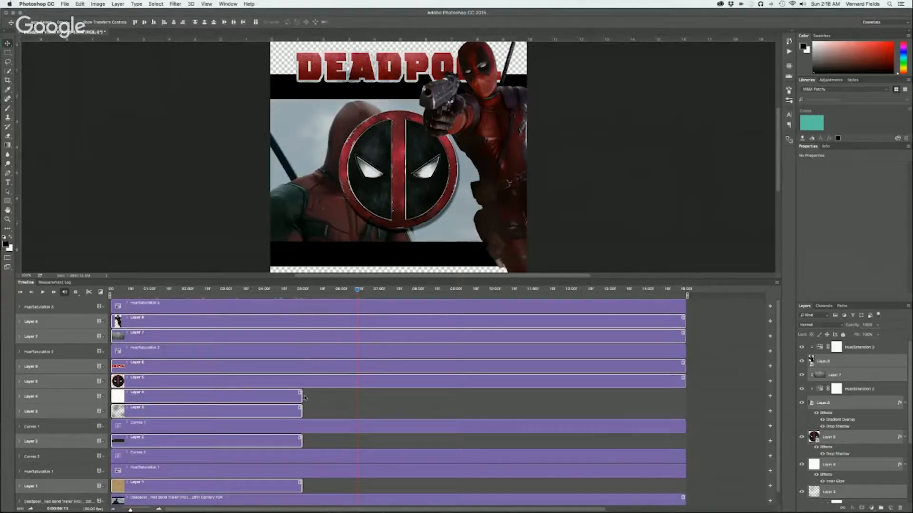
{"action": "left_click_drag", "start_coordinate": [300, 397], "coordinate": [685, 398]}
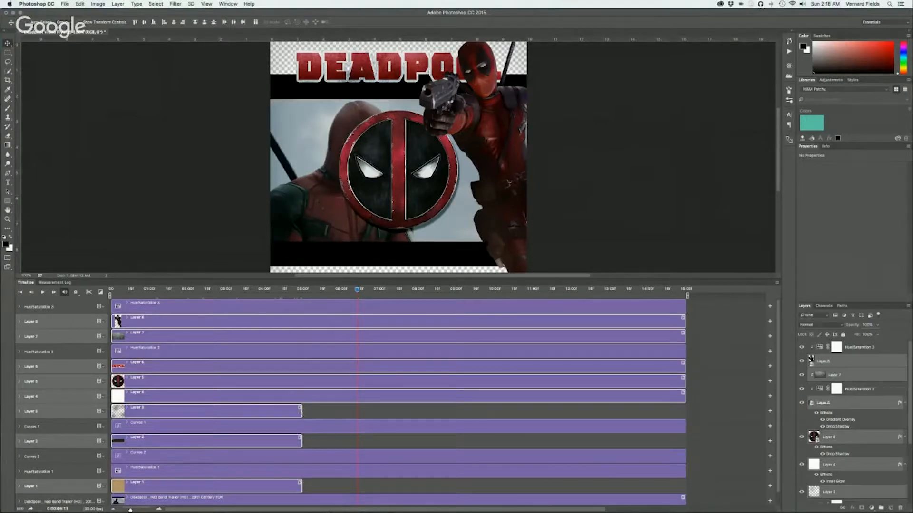
{"action": "left_click_drag", "start_coordinate": [300, 412], "coordinate": [683, 413]}
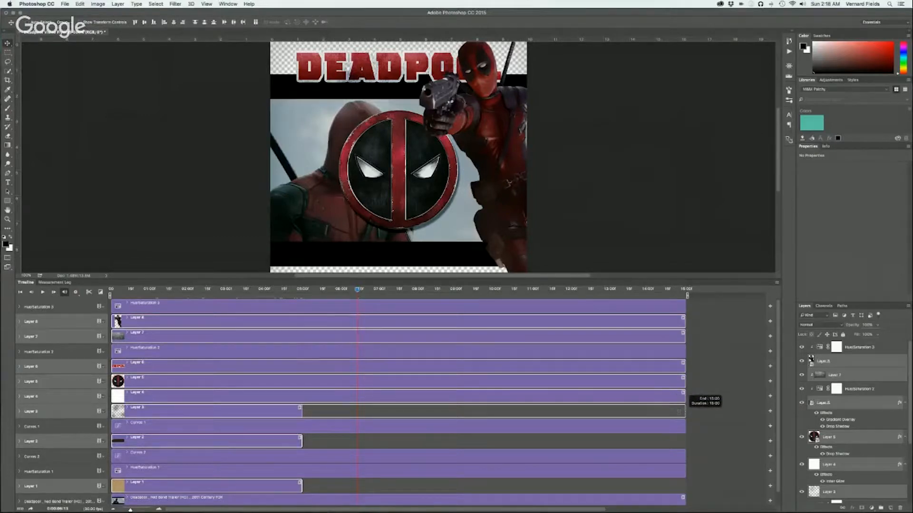
{"action": "left_click_drag", "start_coordinate": [325, 438], "coordinate": [679, 451]}
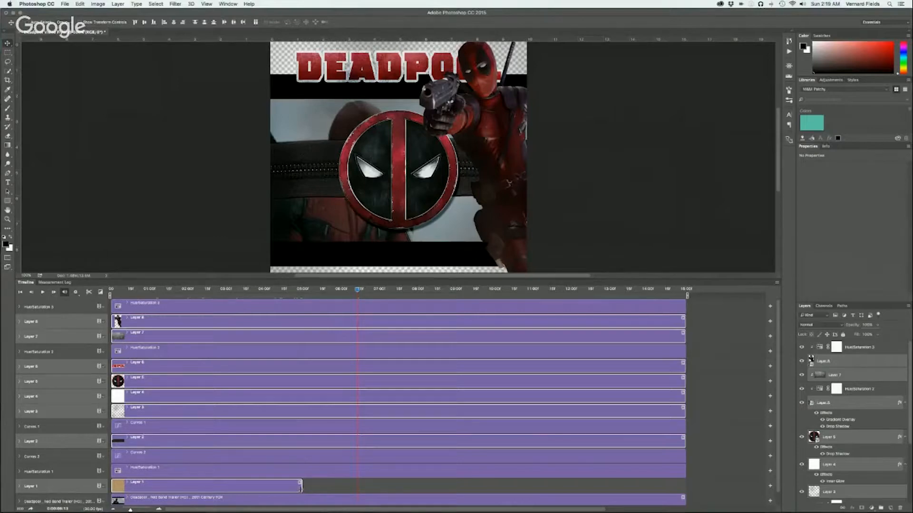
{"action": "left_click_drag", "start_coordinate": [300, 485], "coordinate": [685, 486]}
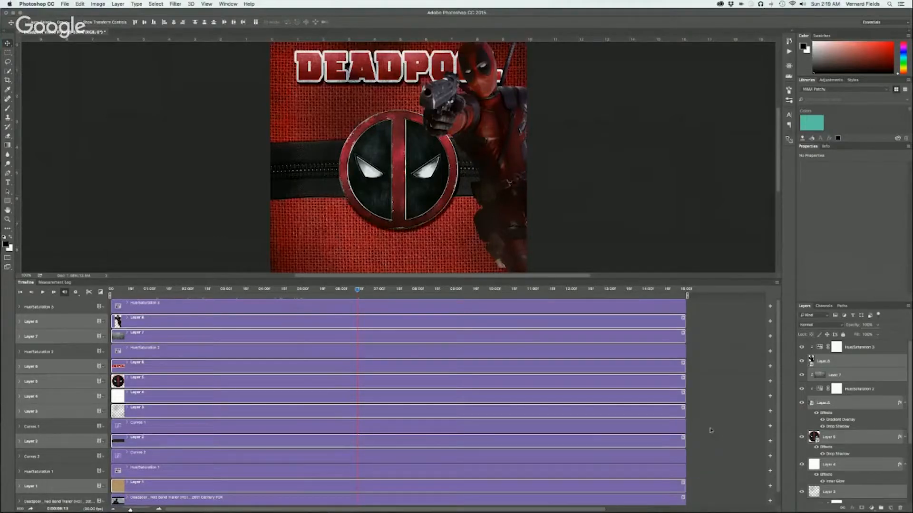
{"action": "scroll", "coordinate": [711, 431], "scroll_direction": "down", "scroll_amount": 1}
{"action": "scroll", "coordinate": [710, 431], "scroll_direction": "up", "scroll_amount": 1}
{"action": "left_click", "coordinate": [693, 376]}
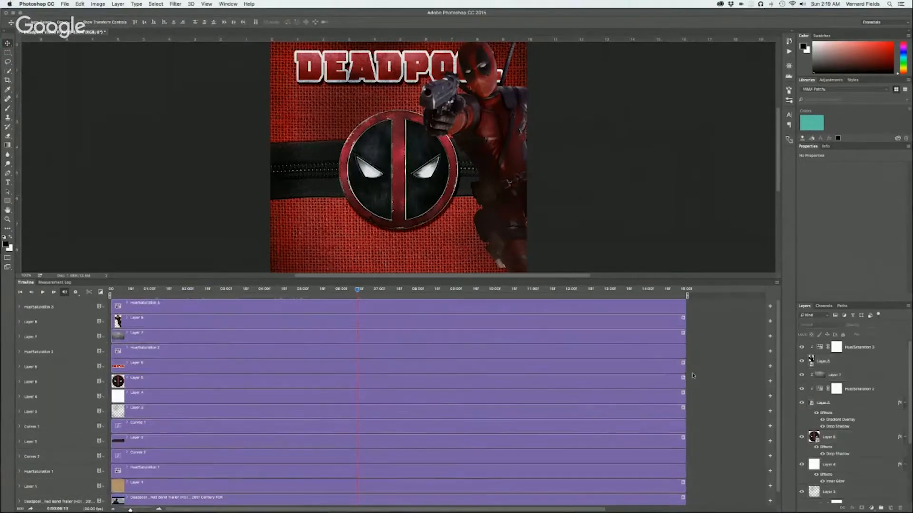
Group the Deadpool figure layer with its Hue/Saturation 3 adjustment
{"action": "left_click", "coordinate": [879, 349]}
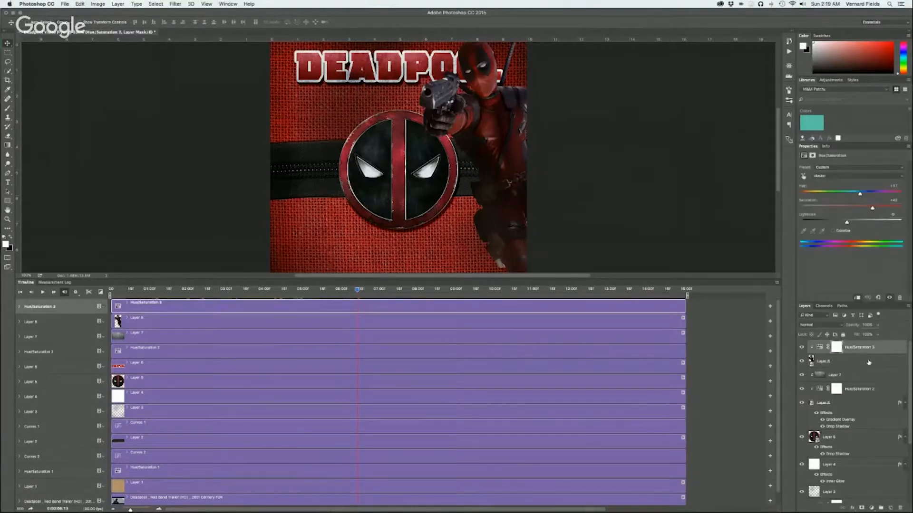
{"action": "left_click", "coordinate": [869, 362], "text": "shift"}
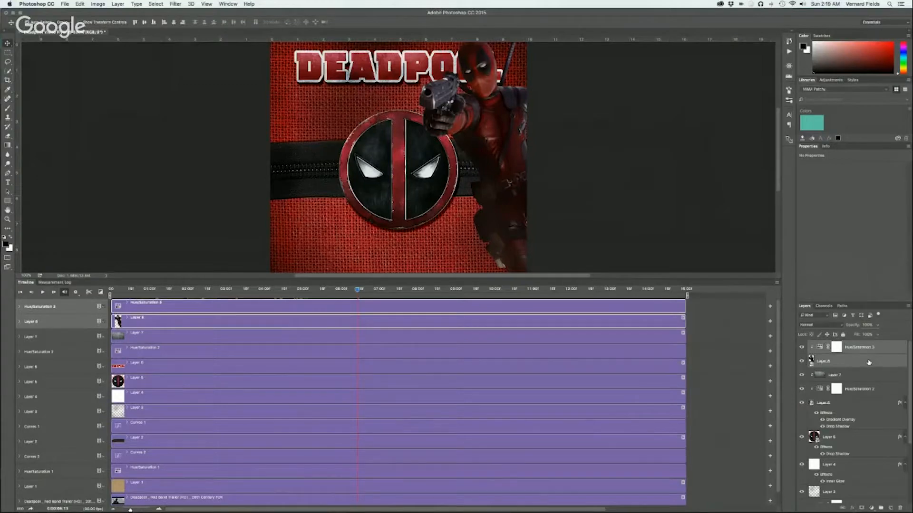
{"action": "key", "text": "super+g"}
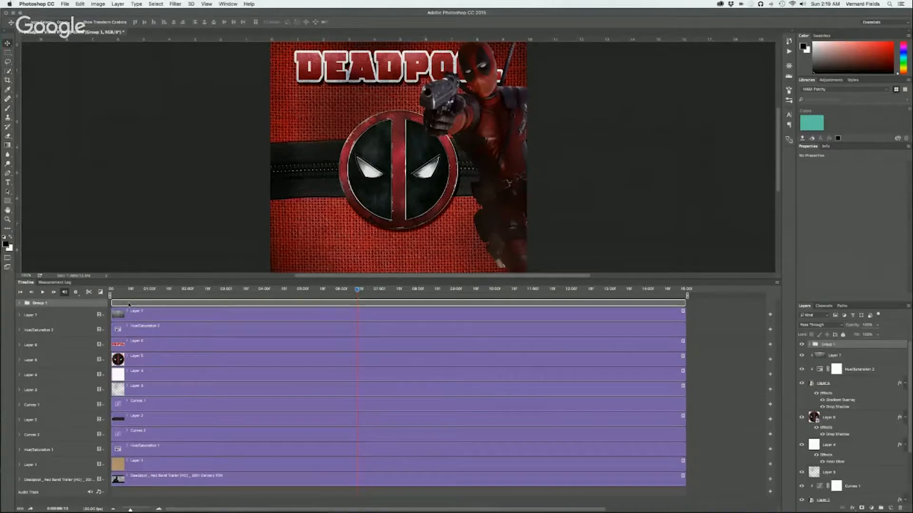
{"action": "left_click", "coordinate": [20, 303]}
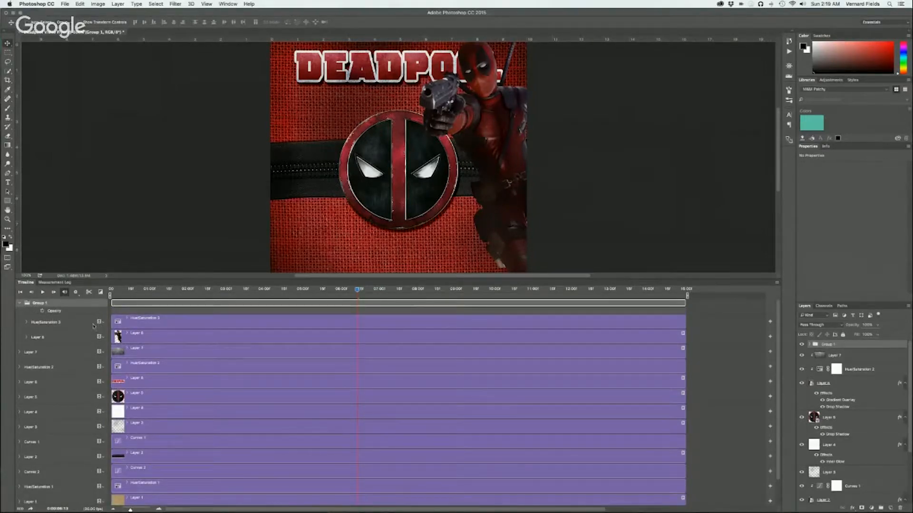
{"action": "left_click", "coordinate": [19, 304]}
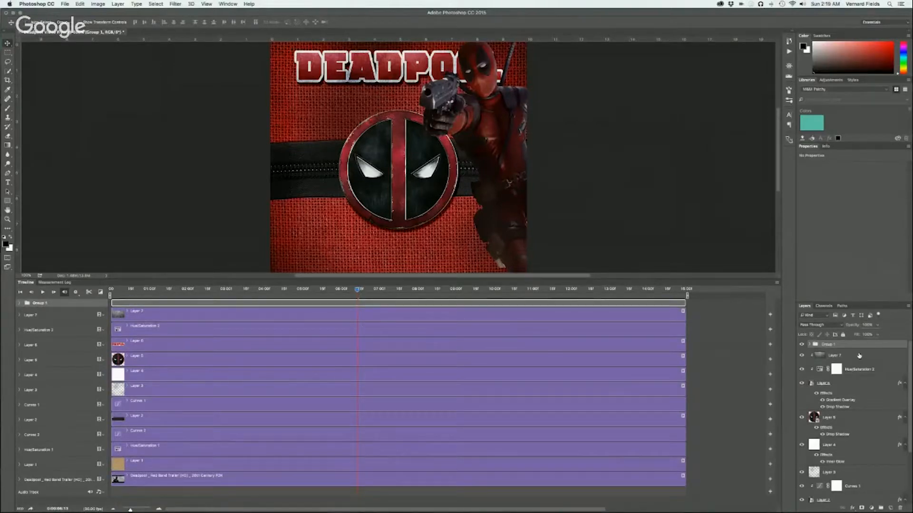
Rename the new group deadpool and check its contents through its visibility and its timeline tracks
{"action": "double_click", "coordinate": [828, 344]}
{"action": "type", "text": "deadpool"}
{"action": "key", "text": "Return"}
{"action": "left_click", "coordinate": [802, 346]}
{"action": "left_click", "coordinate": [803, 345]}
{"action": "left_click", "coordinate": [802, 345]}
{"action": "left_click", "coordinate": [802, 346]}
{"action": "left_click", "coordinate": [20, 303]}
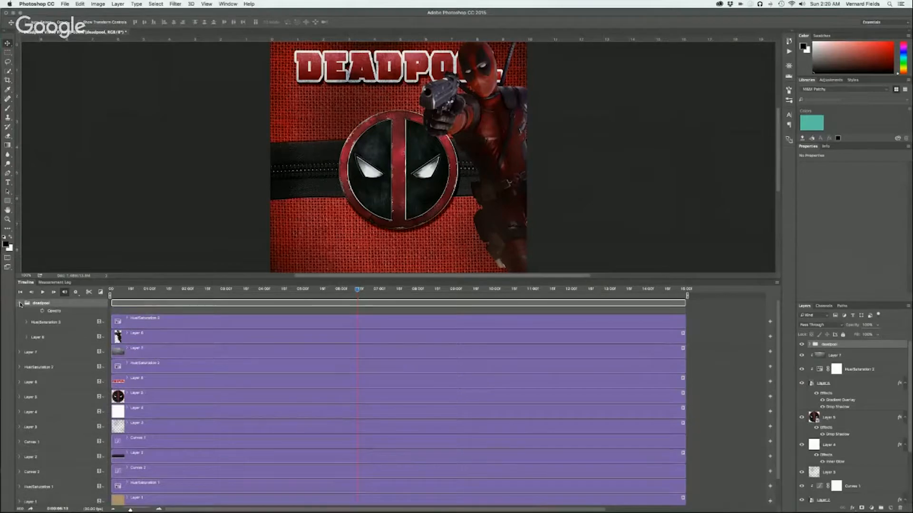
{"action": "left_click", "coordinate": [26, 338]}
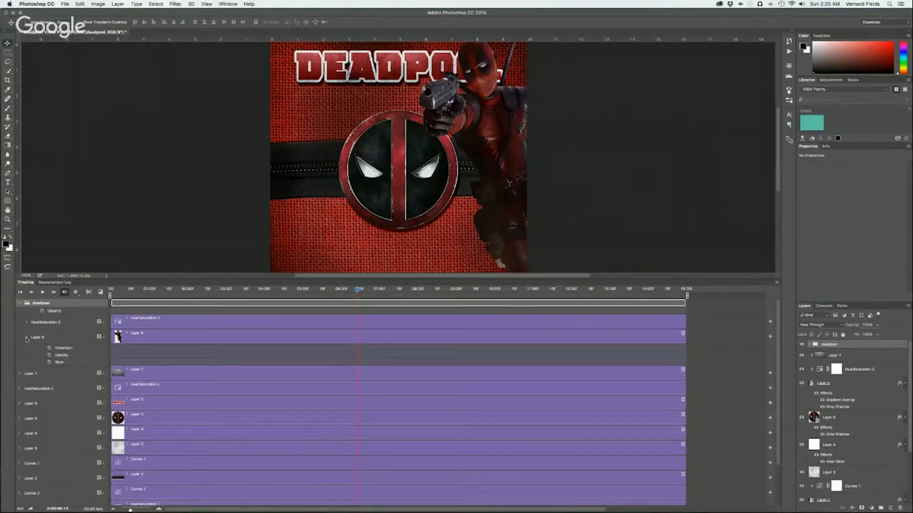
{"action": "left_click", "coordinate": [26, 338]}
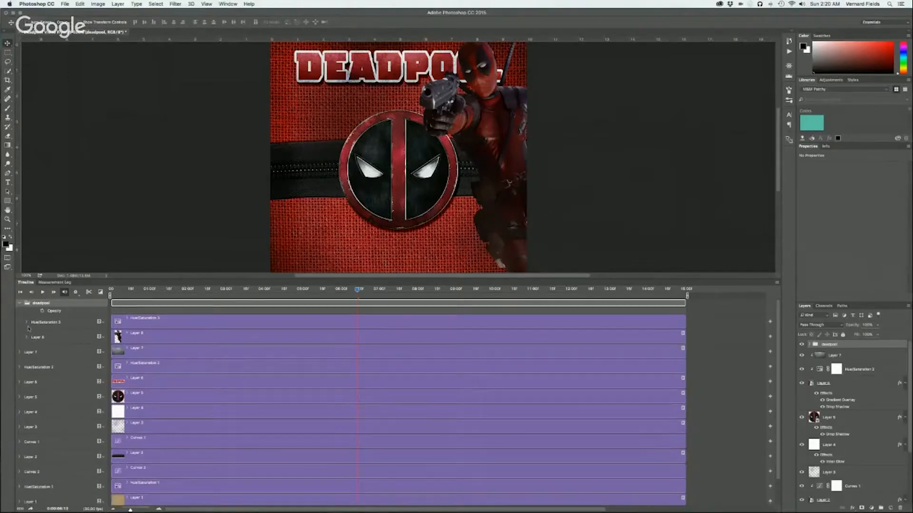
{"action": "left_click", "coordinate": [20, 303]}
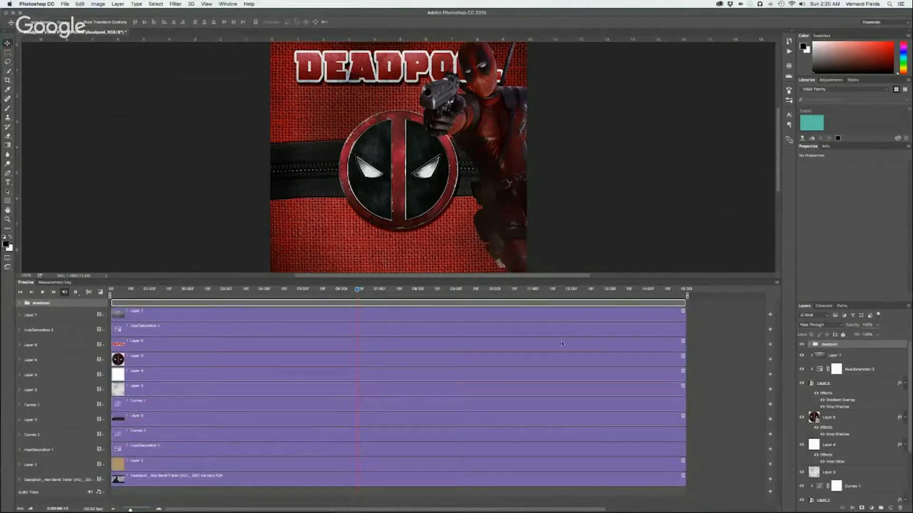
Group the DEADPOOL title layer with Layer 7 and Hue/Saturation 2, and name the group title
{"action": "left_click", "coordinate": [851, 356]}
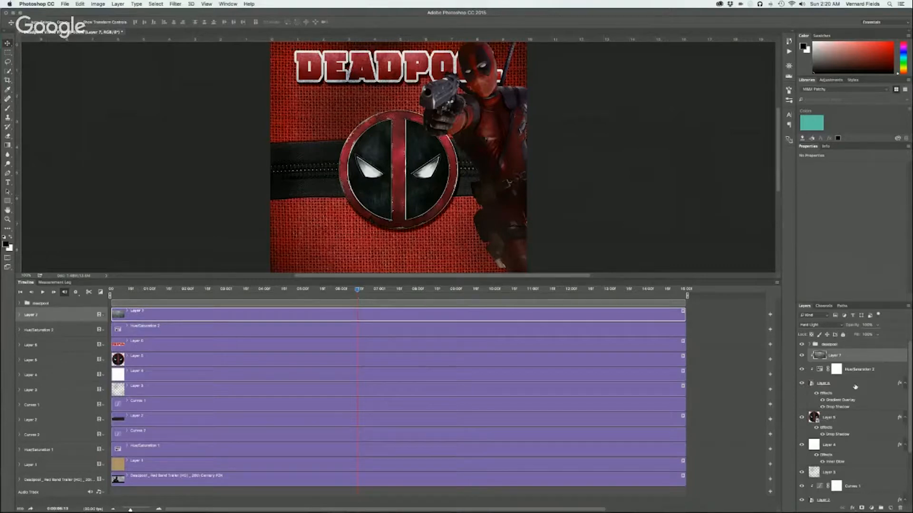
{"action": "left_click", "coordinate": [802, 385]}
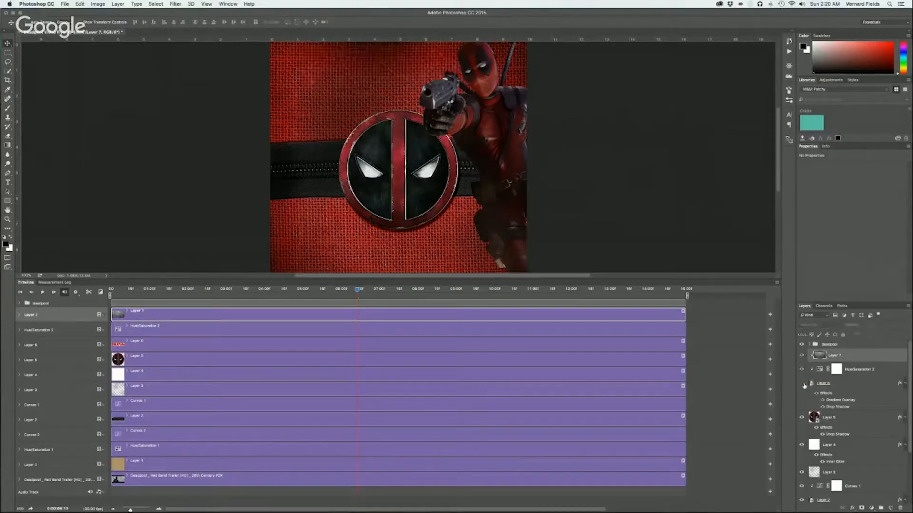
{"action": "left_click", "coordinate": [803, 384]}
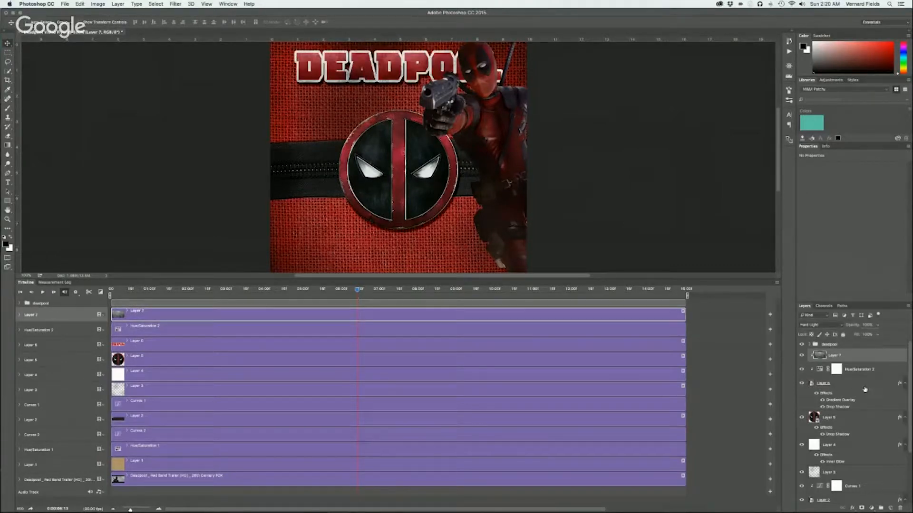
{"action": "left_click", "coordinate": [903, 385]}
{"action": "left_click", "coordinate": [852, 384], "text": "shift"}
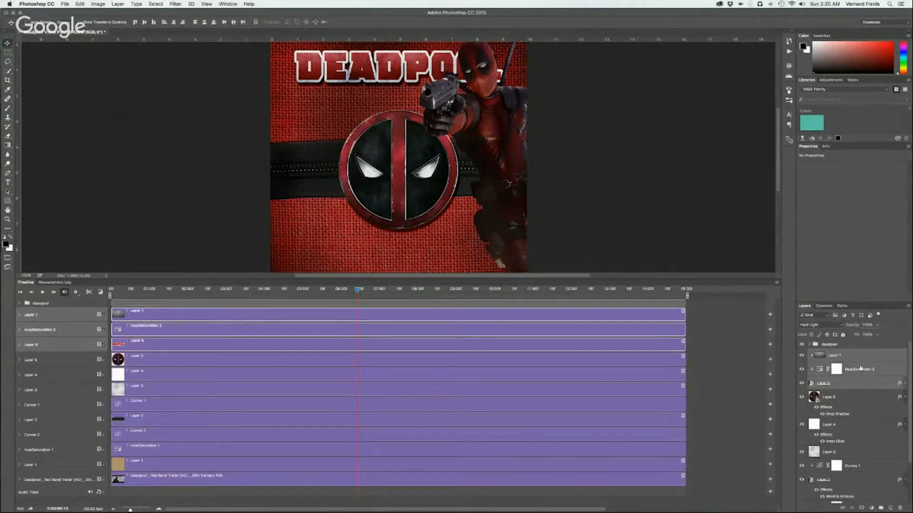
{"action": "key", "text": "super+g"}
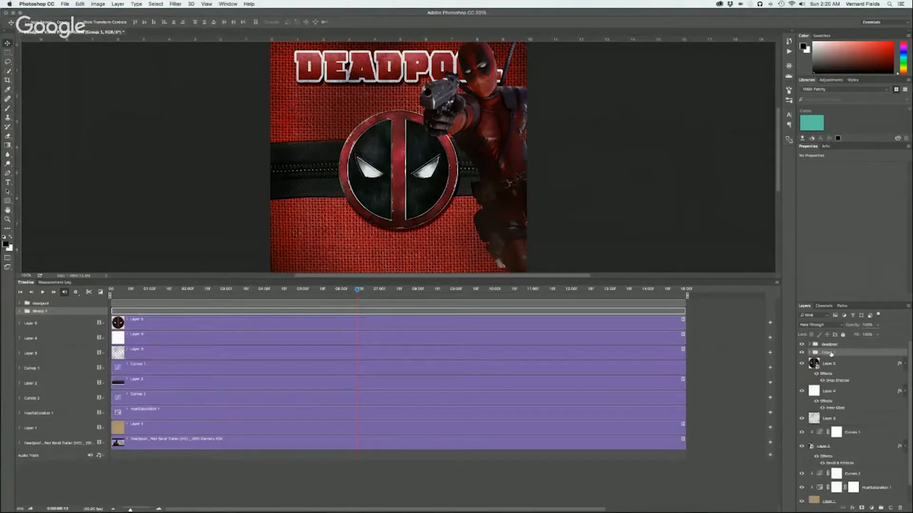
{"action": "double_click", "coordinate": [830, 353]}
{"action": "type", "text": "title"}
{"action": "key", "text": "Return"}
Rename the round mask emblem's layer as logo and collapse its effects list
{"action": "left_click", "coordinate": [873, 366]}
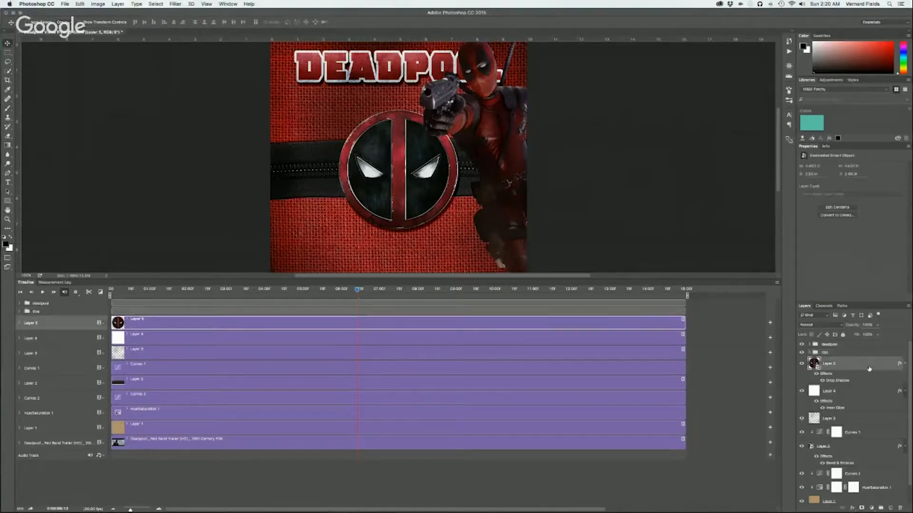
{"action": "left_click", "coordinate": [801, 365]}
{"action": "left_click", "coordinate": [801, 365]}
{"action": "key", "text": "BackSpace"}
{"action": "type", "text": "logo"}
{"action": "key", "text": "Return"}
{"action": "left_click", "coordinate": [904, 364]}
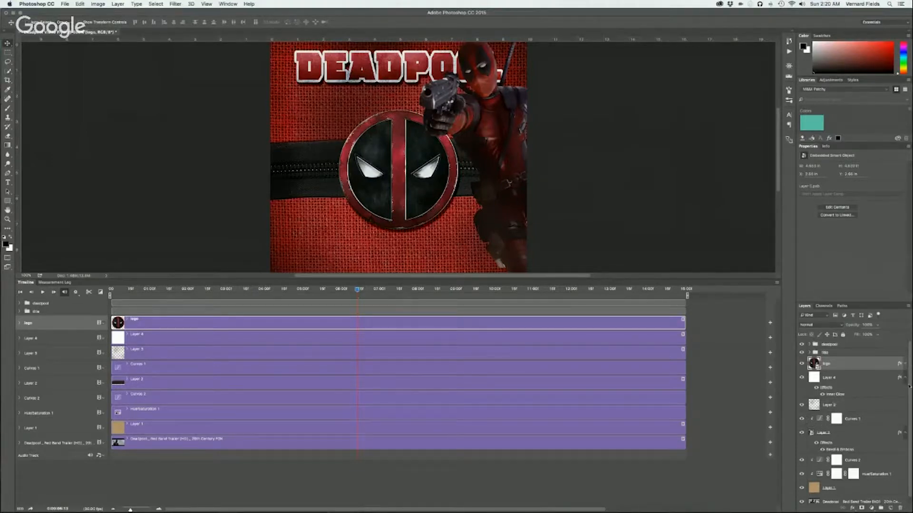
Merge all the fabric and zipper background layers from Layer 4 down to Layer 1 into one layer
{"action": "scroll", "coordinate": [909, 379], "scroll_direction": "down", "scroll_amount": 1}
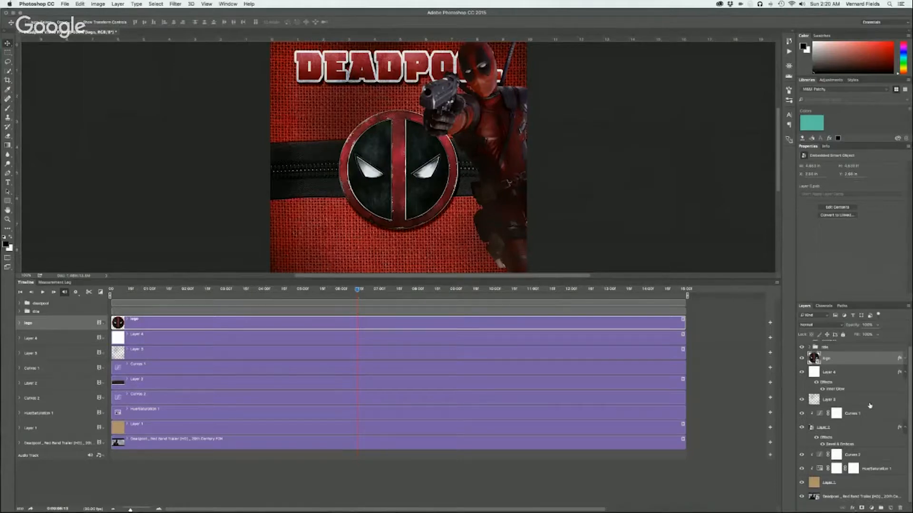
{"action": "left_click", "coordinate": [849, 375]}
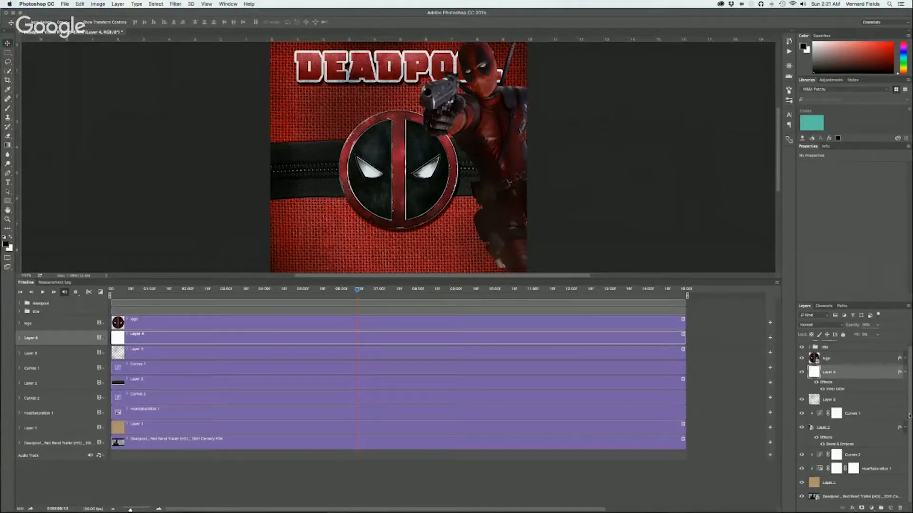
{"action": "left_click", "coordinate": [845, 483], "text": "shift"}
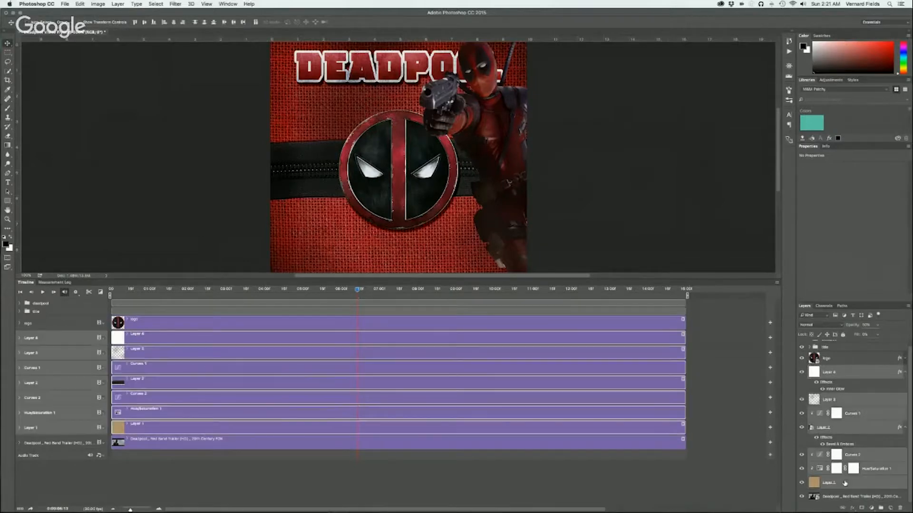
{"action": "left_click", "coordinate": [903, 372], "text": "alt"}
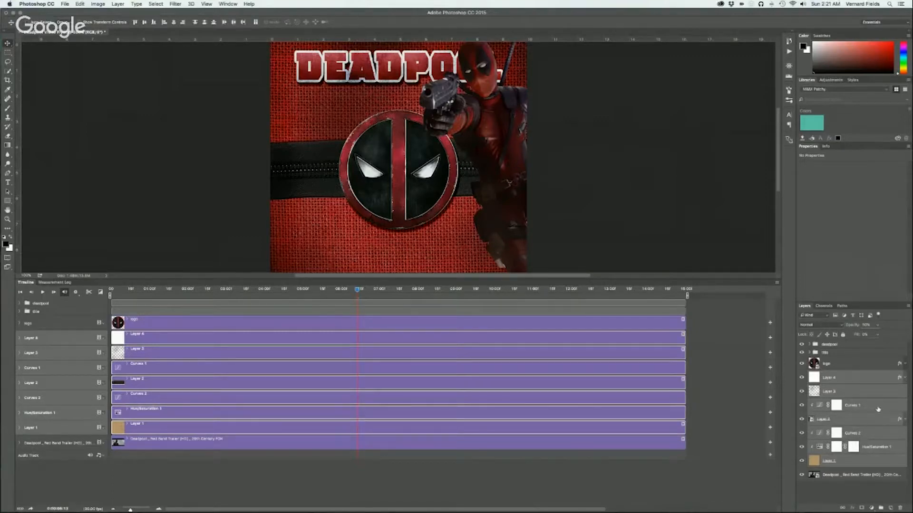
{"action": "left_click", "coordinate": [133, 4]}
{"action": "mouse_move", "coordinate": [117, 3]}
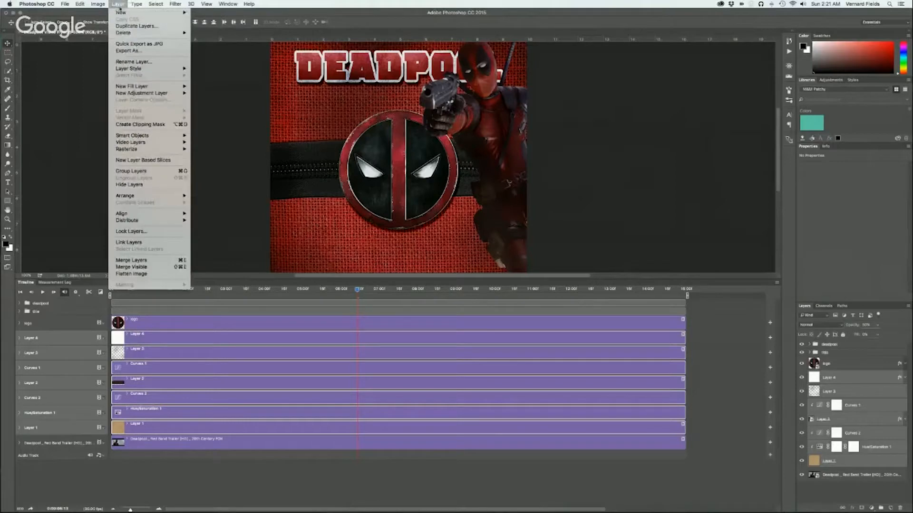
{"action": "left_click", "coordinate": [129, 261]}
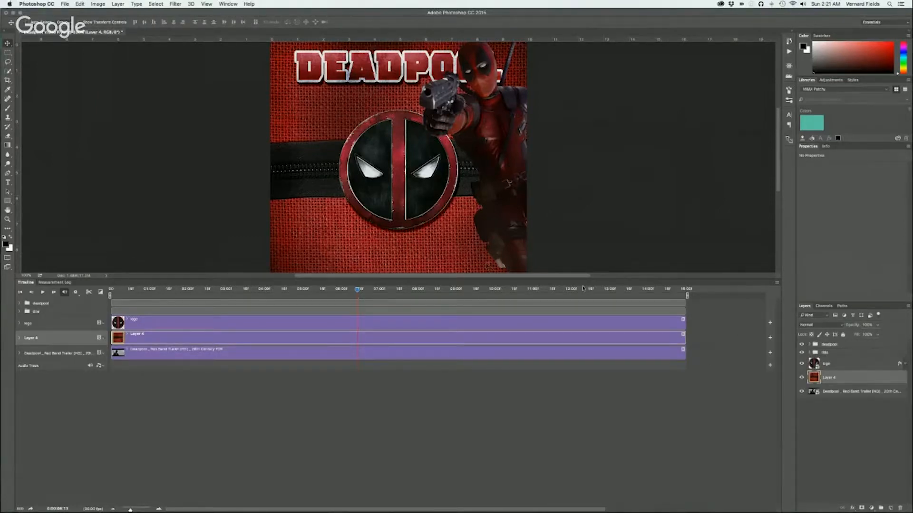
Rename the merged background layer as deadpool fabric and enlarge the canvas area above the timeline
{"action": "double_click", "coordinate": [830, 378]}
{"action": "type", "text": "bac"}
{"action": "key", "text": "Return"}
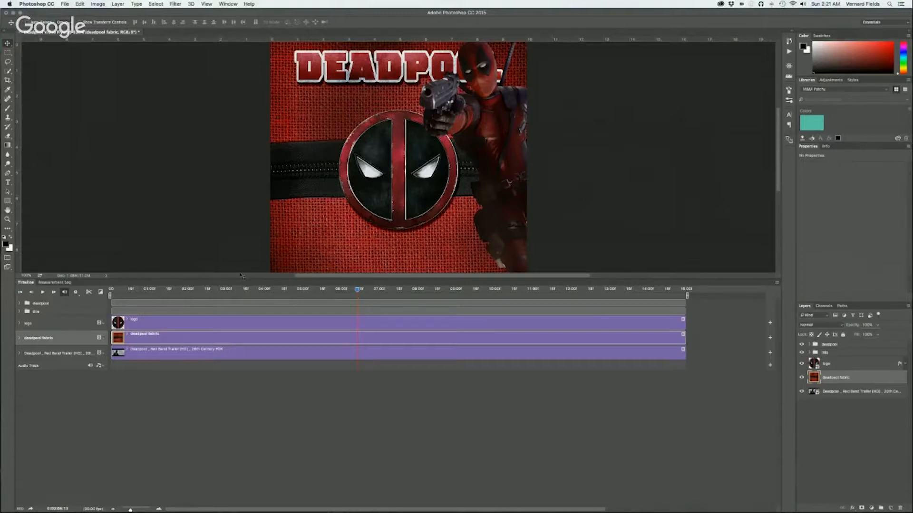
{"action": "left_click_drag", "start_coordinate": [236, 279], "coordinate": [233, 330]}
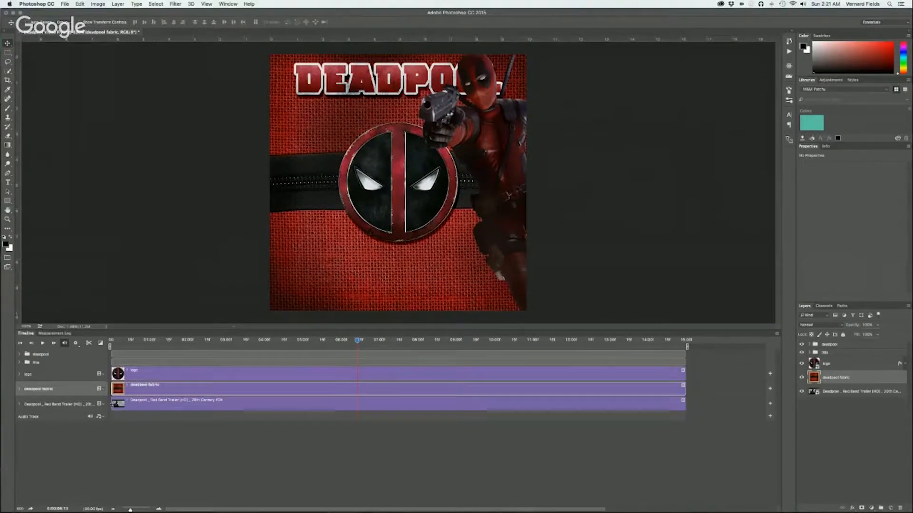
Rename the Red Band Trailer video layer as deadpool trailer
{"action": "double_click", "coordinate": [850, 394]}
{"action": "type", "text": "Dea"}
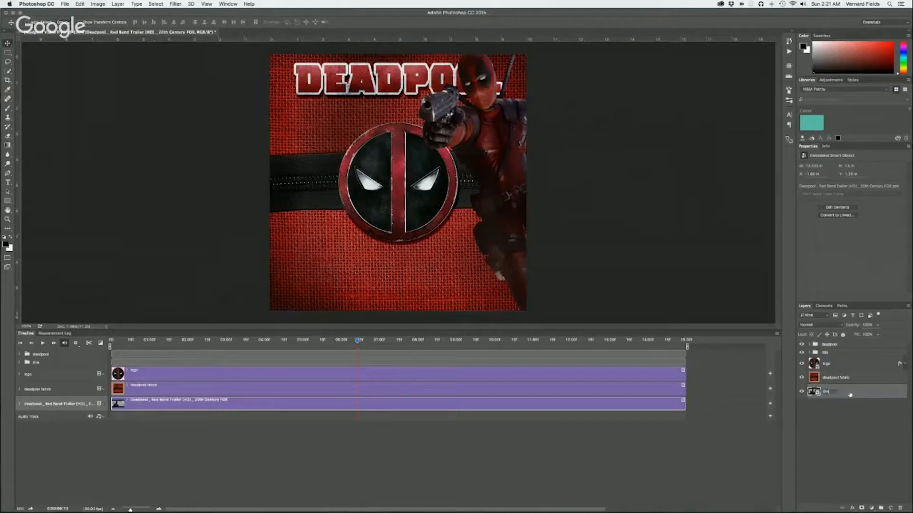
{"action": "type", "text": "dpool trailer"}
{"action": "key", "text": "Return"}
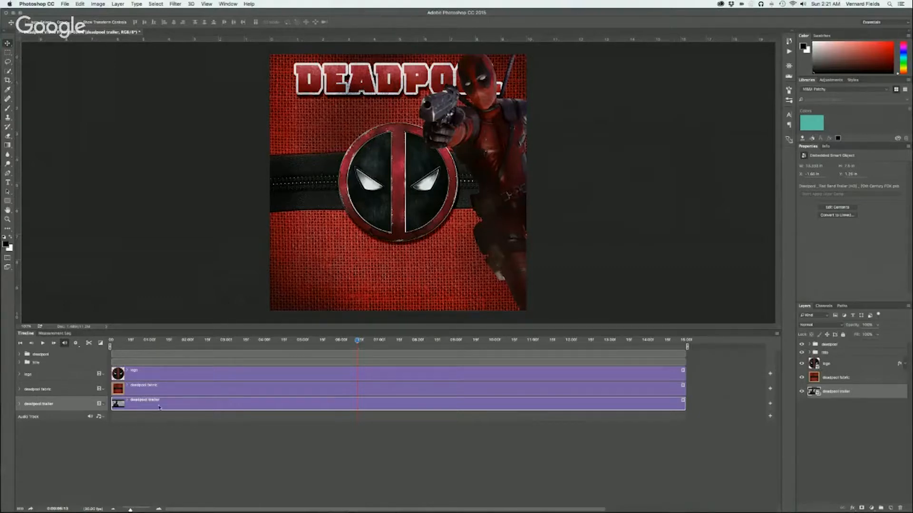
Expand the animation properties of the deadpool fabric and logo tracks and set the playhead to 0:00:00:13
{"action": "left_click", "coordinate": [19, 388]}
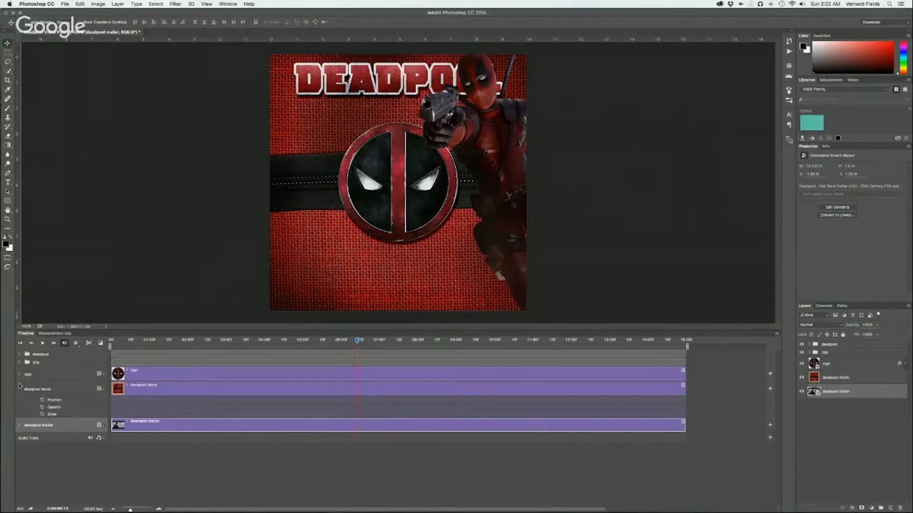
{"action": "left_click", "coordinate": [20, 375]}
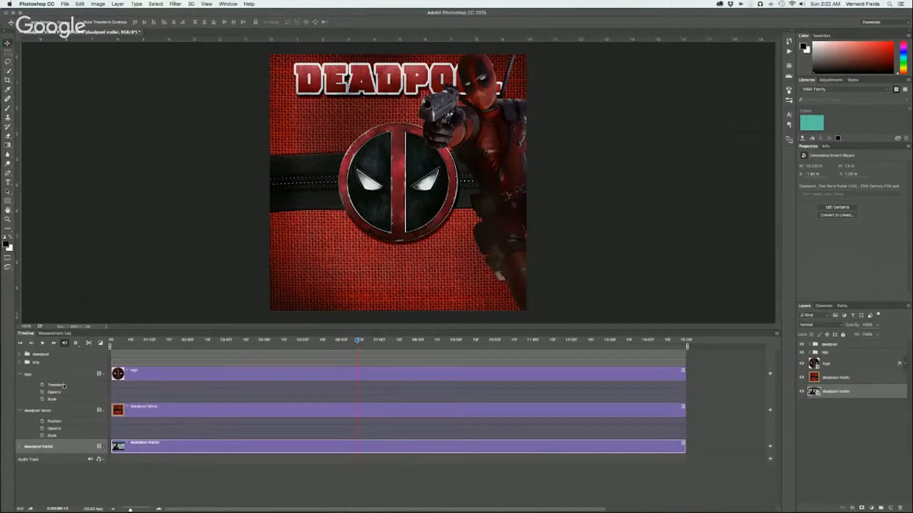
{"action": "left_click", "coordinate": [118, 340]}
{"action": "left_click_drag", "start_coordinate": [119, 342], "coordinate": [125, 345]}
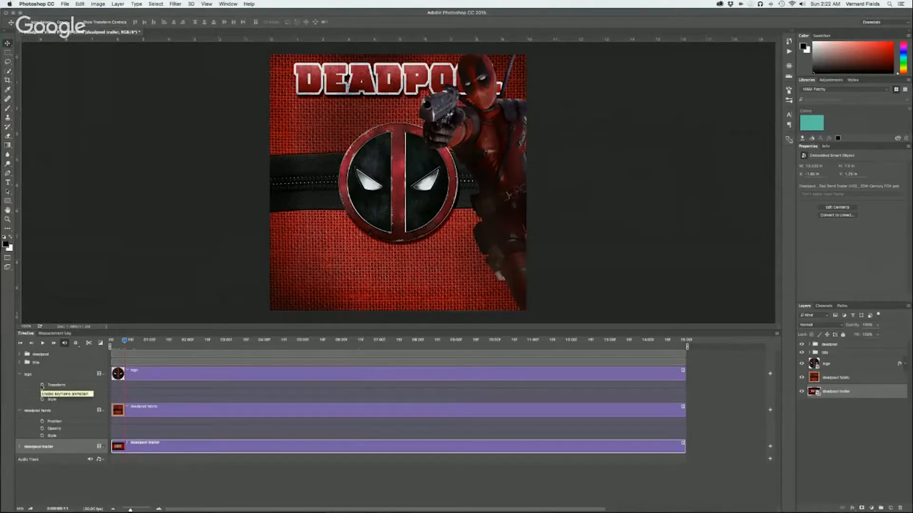
{"action": "left_click_drag", "start_coordinate": [124, 341], "coordinate": [138, 341]}
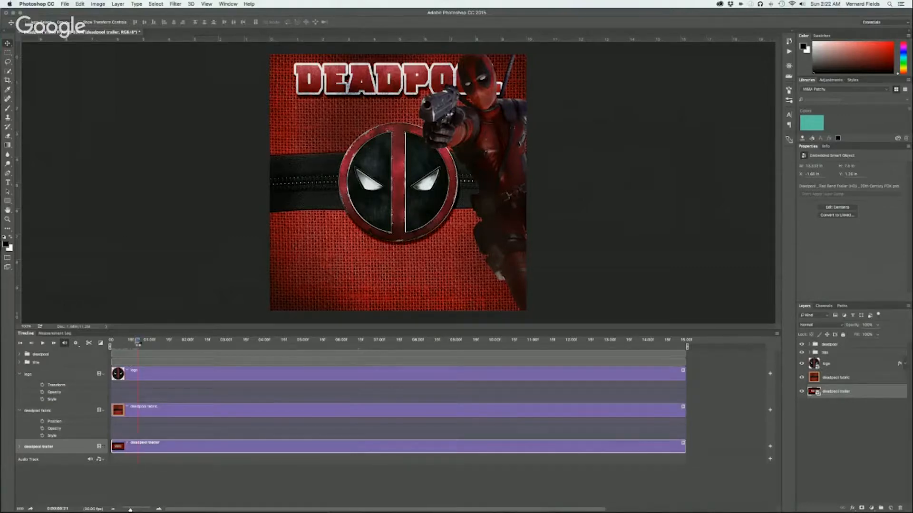
{"action": "left_click_drag", "start_coordinate": [138, 341], "coordinate": [126, 342]}
{"action": "left_click_drag", "start_coordinate": [126, 342], "coordinate": [126, 341]}
Hide the deadpool group, the title group and the logo layer so only the fabric background shows
{"action": "left_click", "coordinate": [802, 345]}
{"action": "left_click", "coordinate": [801, 352]}
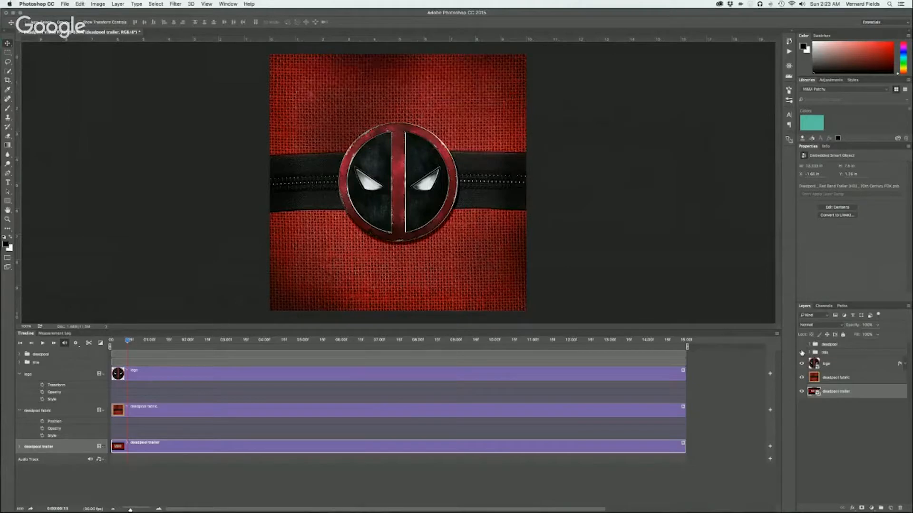
{"action": "left_click", "coordinate": [801, 365]}
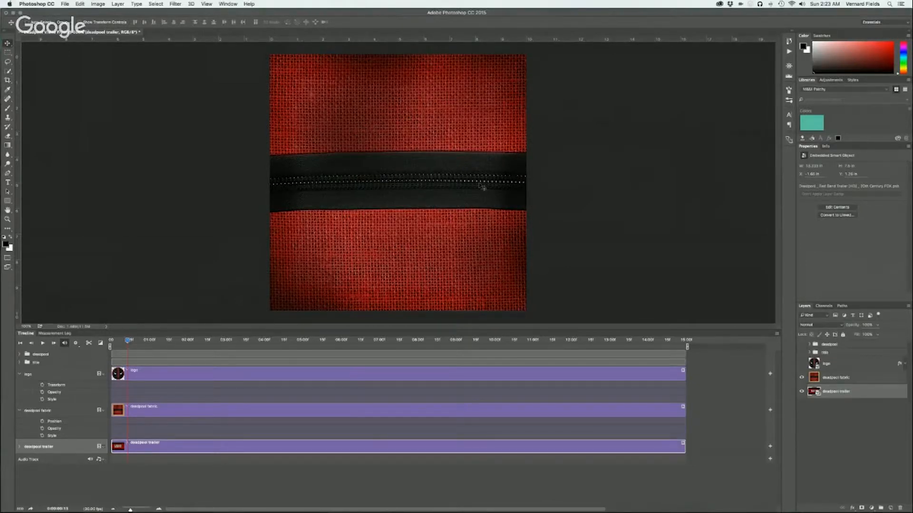
Select the upper half of the deadpool fabric layer with the Lasso tool, following the zipper teeth across the canvas
{"action": "left_click", "coordinate": [846, 379]}
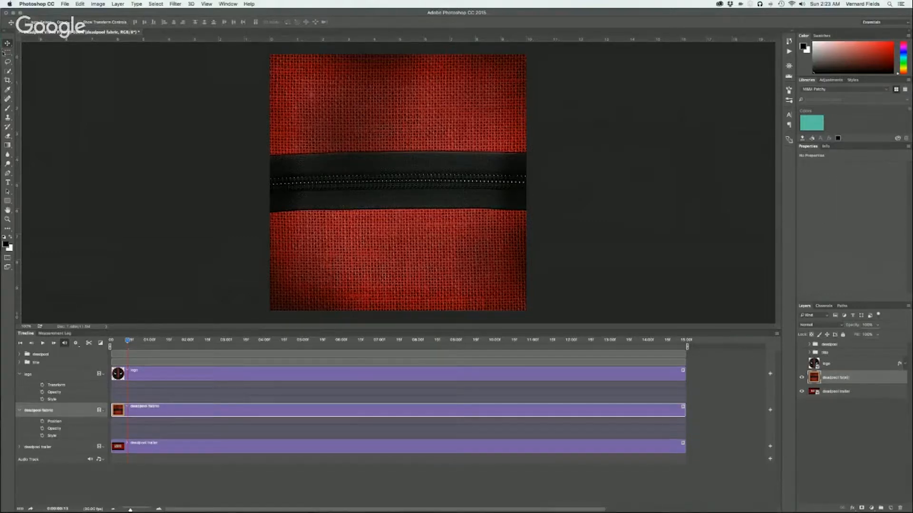
{"action": "left_click", "coordinate": [8, 71]}
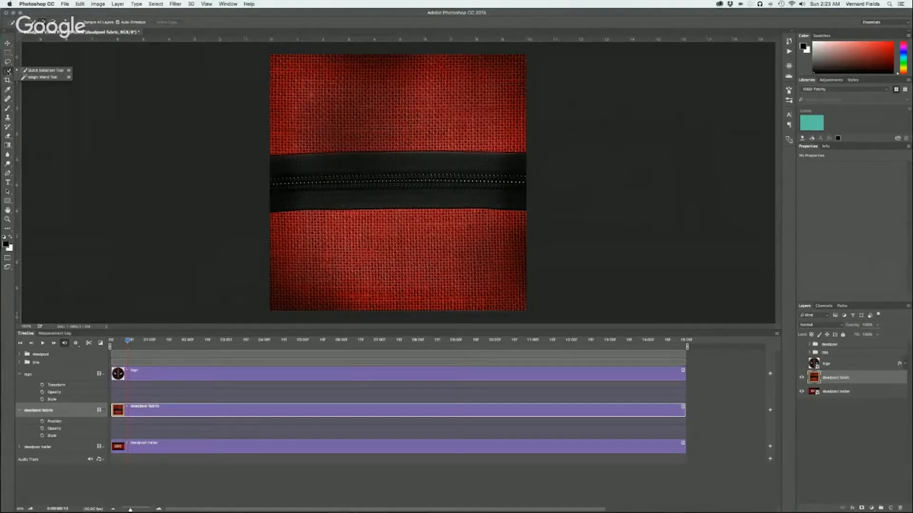
{"action": "left_click", "coordinate": [8, 61]}
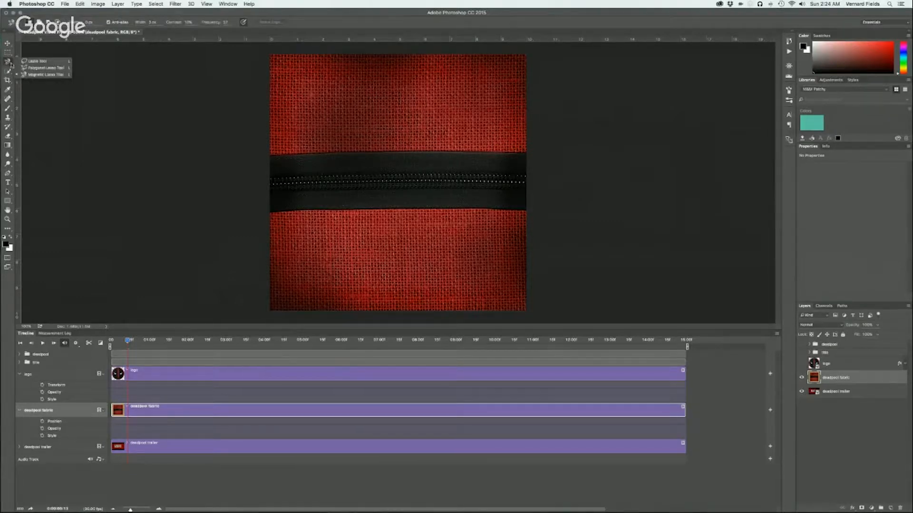
{"action": "left_click", "coordinate": [25, 62]}
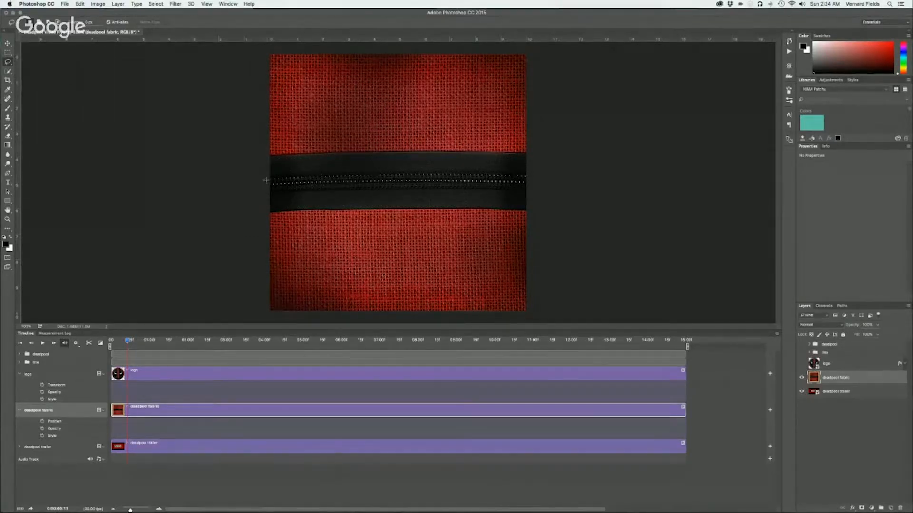
{"action": "mouse_move", "coordinate": [268, 183]}
{"action": "left_mouse_down"}
{"action": "mouse_move", "coordinate": [530, 180]}
{"action": "mouse_move", "coordinate": [554, 99]}
{"action": "mouse_move", "coordinate": [555, 54]}
{"action": "mouse_move", "coordinate": [521, 44]}
{"action": "mouse_move", "coordinate": [259, 46]}
{"action": "mouse_move", "coordinate": [243, 179]}
{"action": "left_mouse_up"}
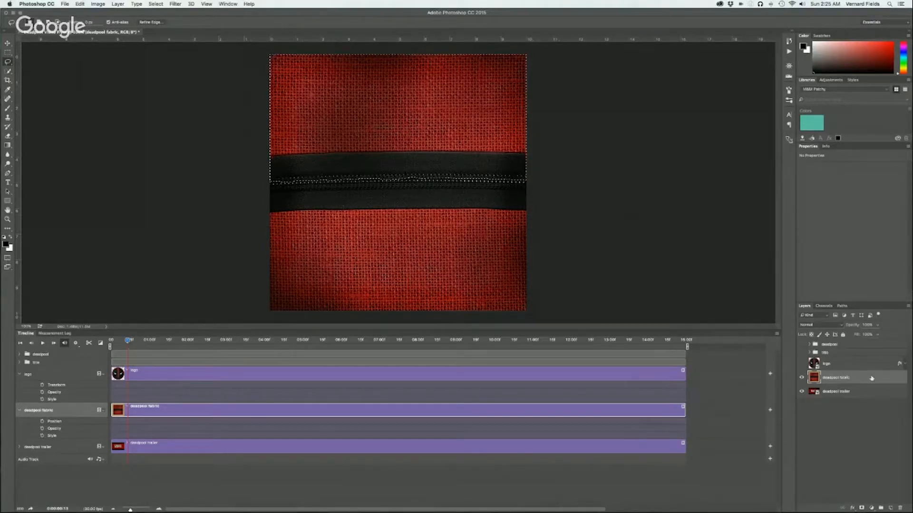
Duplicate the deadpool fabric layer and rename the copy top deadpool fabric
{"action": "left_click_drag", "start_coordinate": [872, 378], "coordinate": [891, 506]}
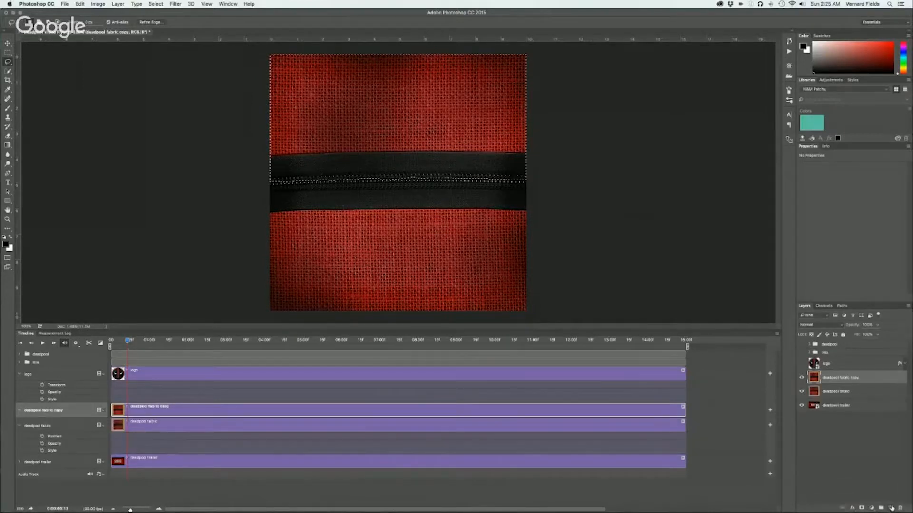
{"action": "double_click", "coordinate": [832, 378]}
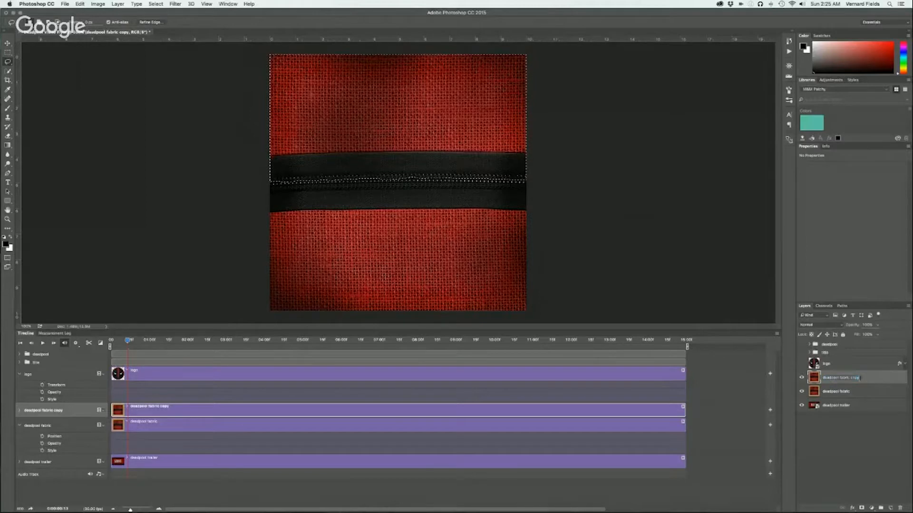
{"action": "key", "text": "BackSpace"}
{"action": "key", "text": "BackSpace"}
{"action": "key", "text": "BackSpace"}
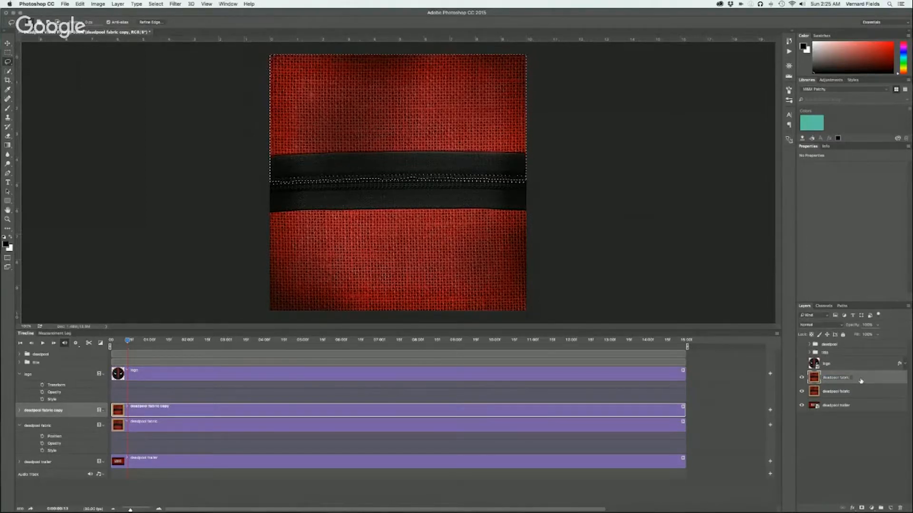
{"action": "key", "text": "Return"}
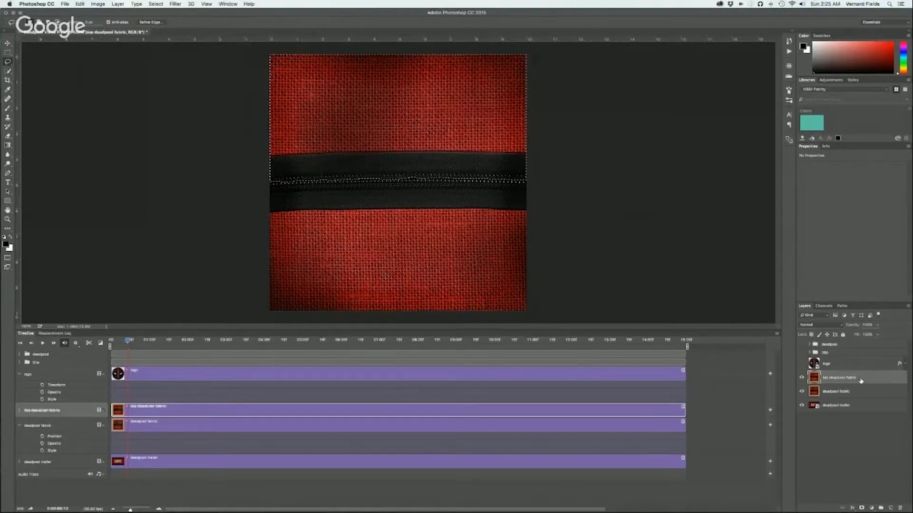
Rename the original deadpool fabric layer as bottom deadpool fabric
{"action": "double_click", "coordinate": [827, 391]}
{"action": "key", "text": "Left"}
{"action": "type", "text": "bo"}
{"action": "type", "text": "ttom"}
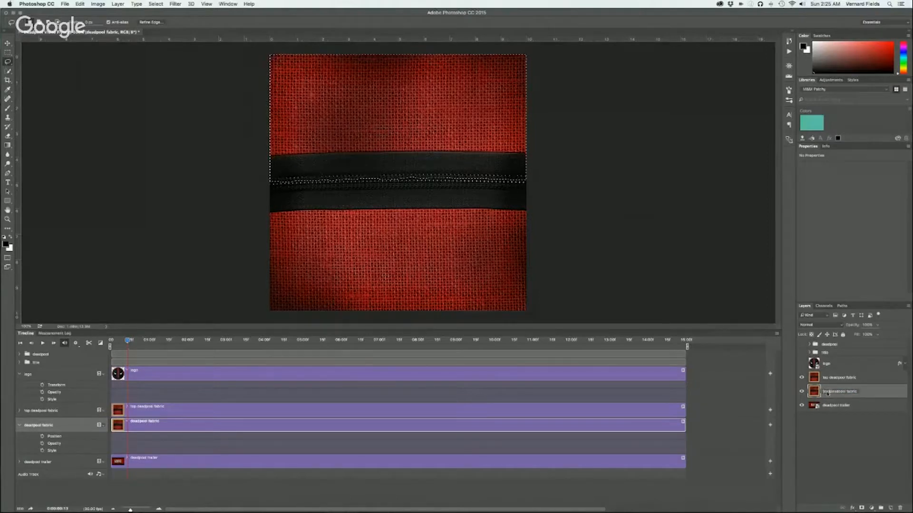
{"action": "key", "text": "Return"}
Mask the top deadpool fabric layer with the lasso selection and copy that mask onto the bottom deadpool fabric layer
{"action": "left_click", "coordinate": [846, 378]}
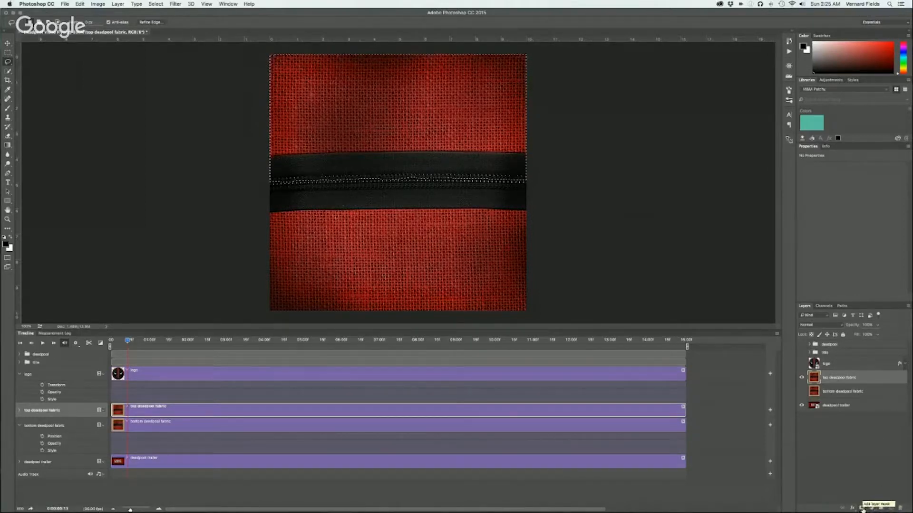
{"action": "left_click", "coordinate": [860, 508]}
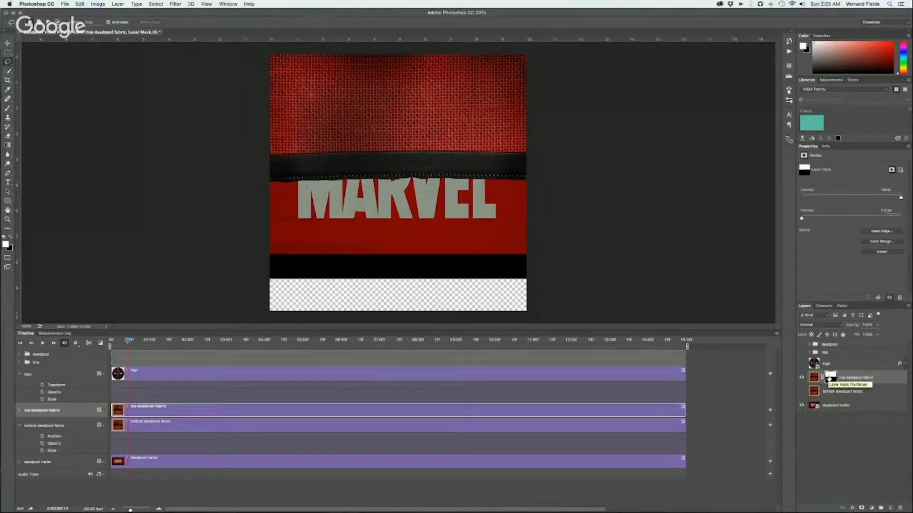
{"action": "left_click_drag", "start_coordinate": [828, 379], "coordinate": [830, 391]}
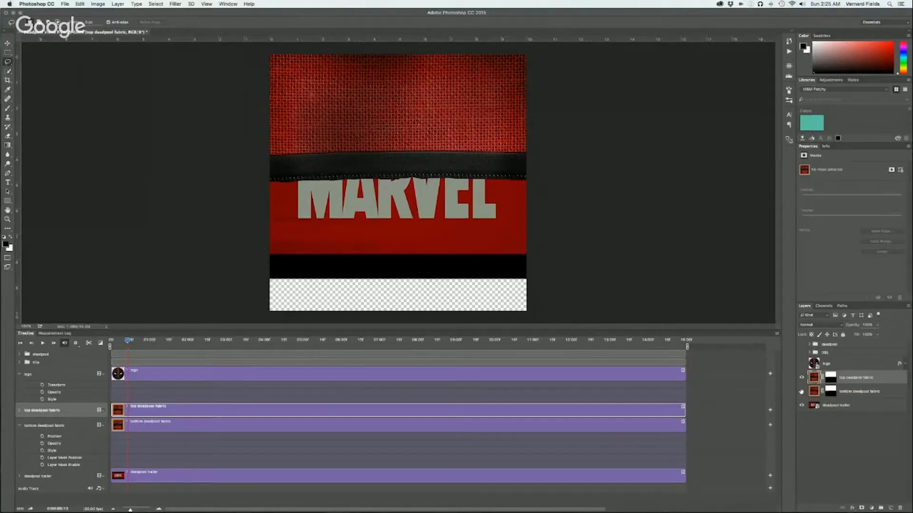
Invert the bottom deadpool fabric layer's mask, then load the mask as a selection and deselect it
{"action": "left_click", "coordinate": [832, 393]}
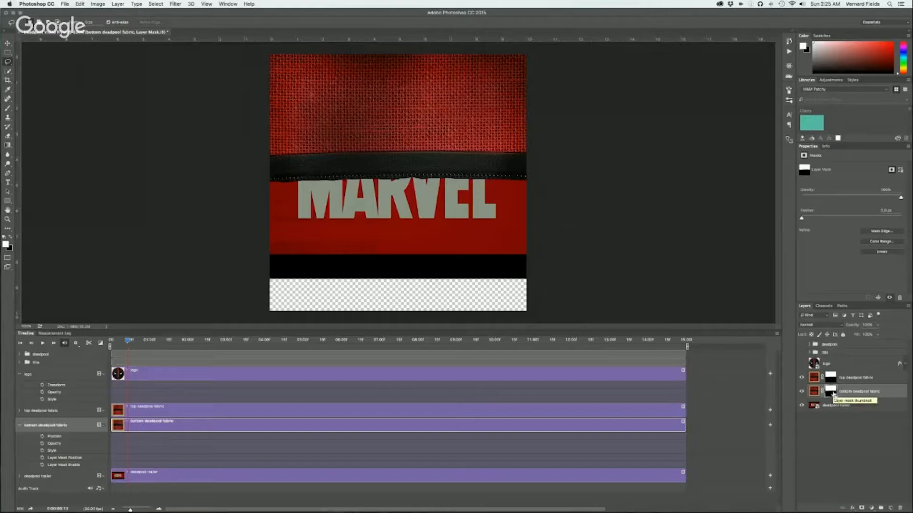
{"action": "key", "text": "super+i"}
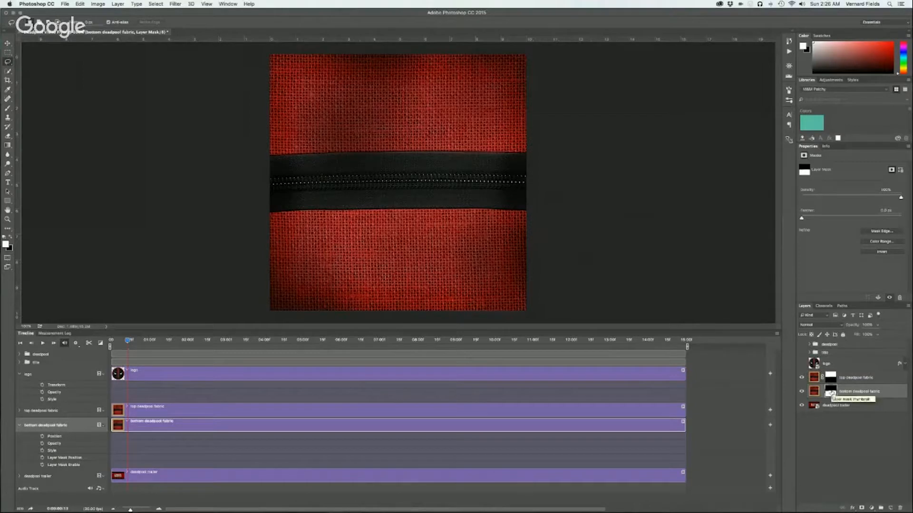
{"action": "left_click", "coordinate": [830, 393], "text": "super"}
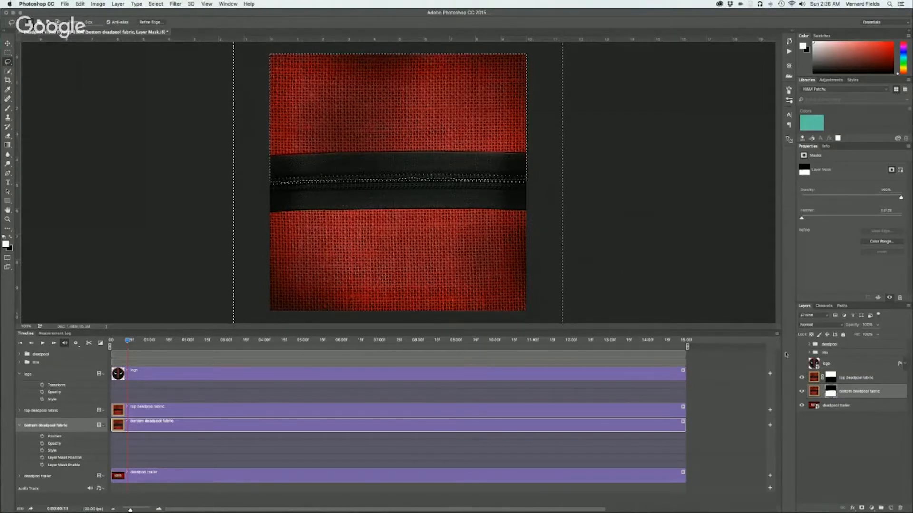
{"action": "key", "text": "v"}
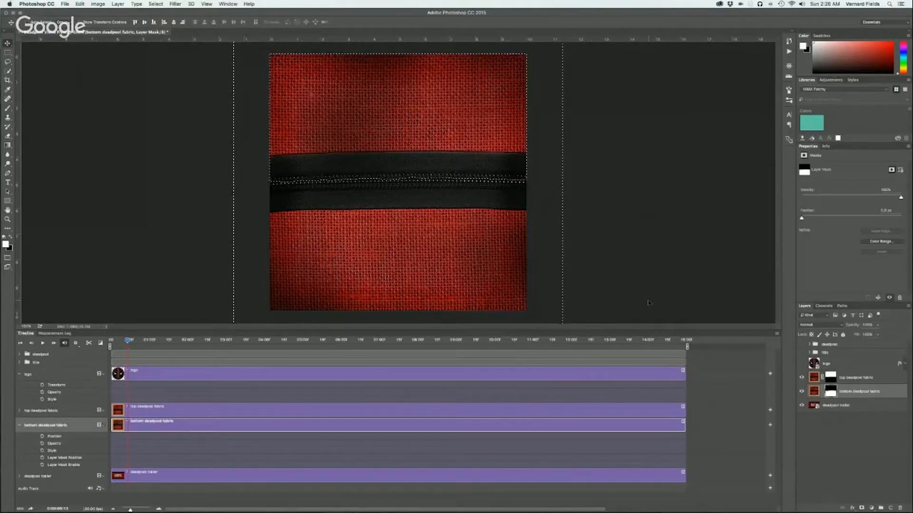
{"action": "key", "text": "super+d"}
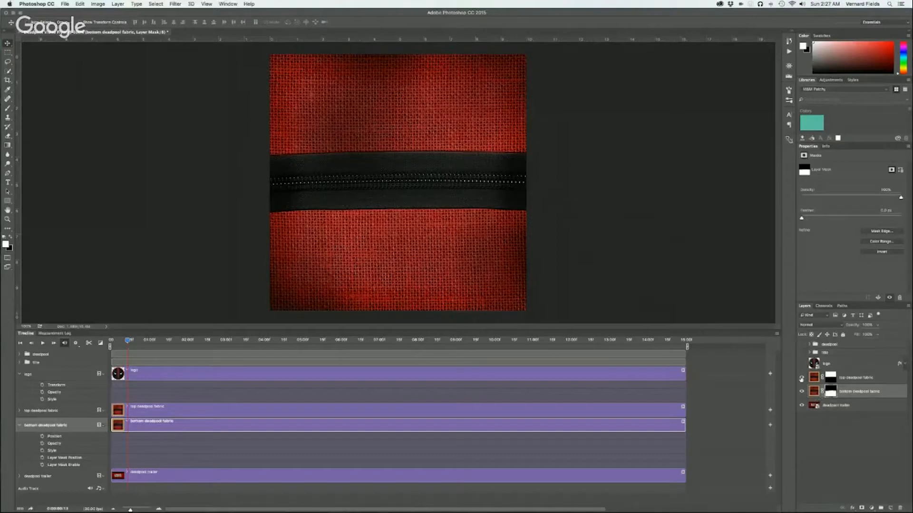
Toggle the top and bottom deadpool fabric layers' visibility individually to check how each masked half covers the trailer
{"action": "left_click", "coordinate": [801, 377]}
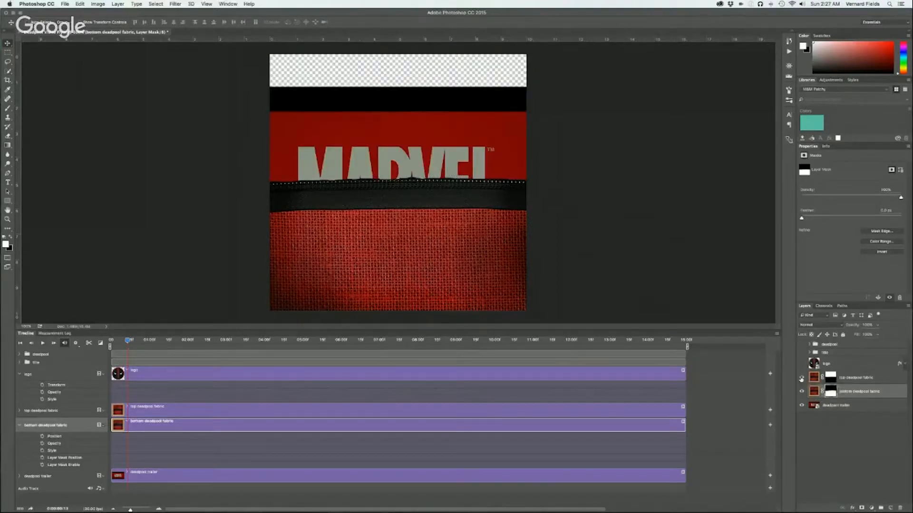
{"action": "left_click", "coordinate": [801, 377]}
{"action": "left_click", "coordinate": [801, 392]}
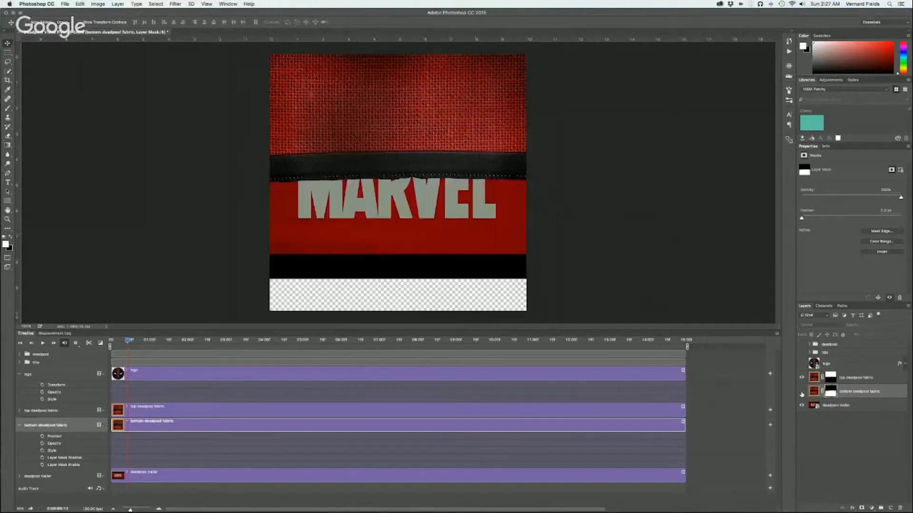
{"action": "left_click", "coordinate": [801, 392]}
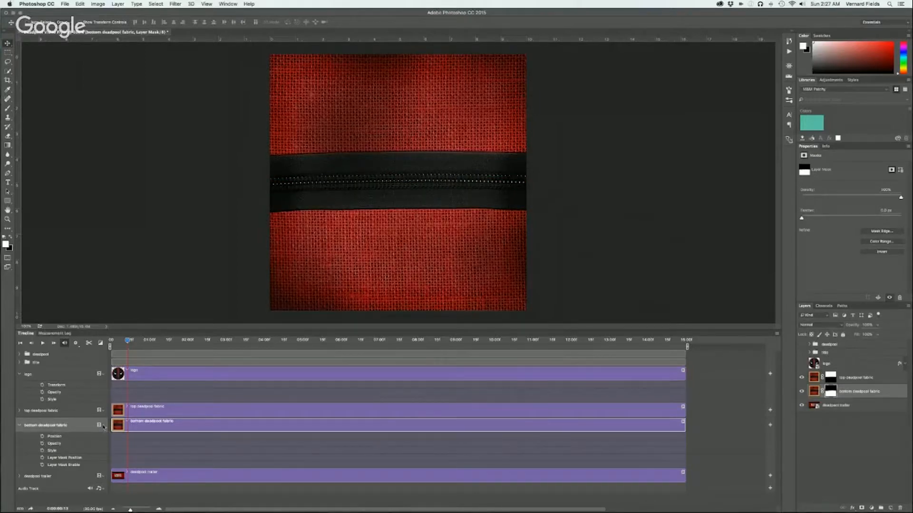
Expand the top deadpool fabric layer's animation properties and enlarge the timeline so both fabric layers' properties fit
{"action": "left_click", "coordinate": [103, 426]}
{"action": "left_click", "coordinate": [80, 426]}
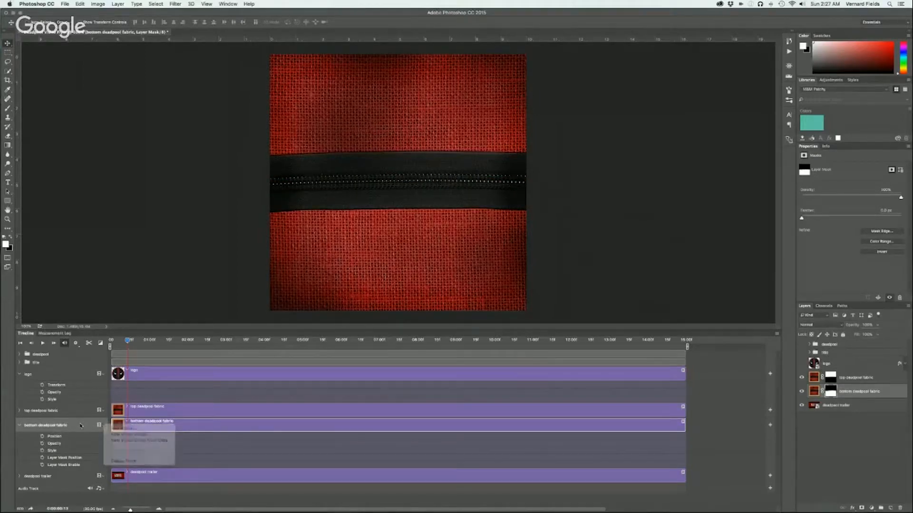
{"action": "left_click", "coordinate": [19, 412]}
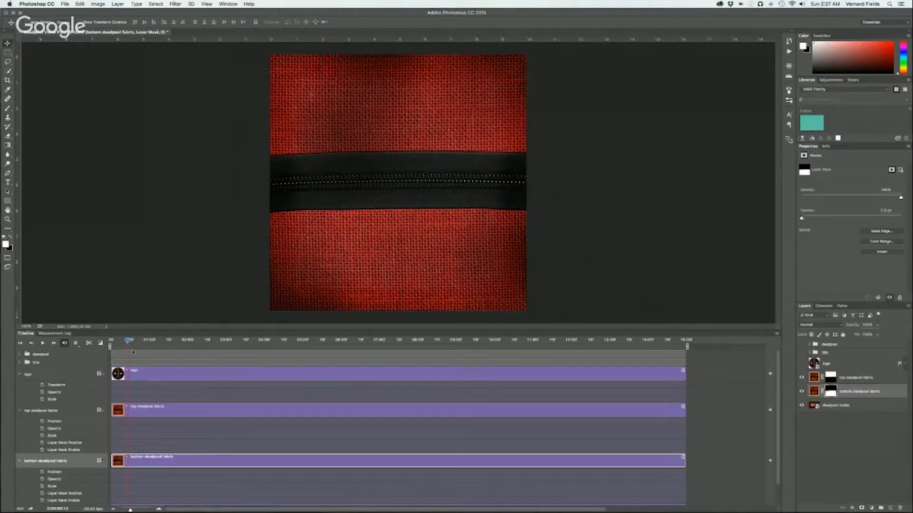
{"action": "left_click_drag", "start_coordinate": [136, 330], "coordinate": [140, 294]}
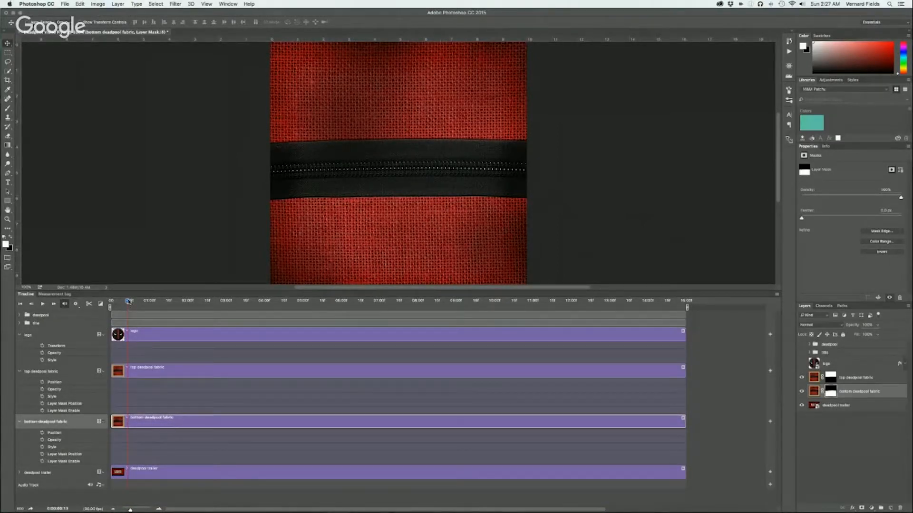
Collapse the logo's properties and add Position keyframes to the top and bottom deadpool fabric layers at 0:00:00:00
{"action": "left_click_drag", "start_coordinate": [128, 301], "coordinate": [149, 309]}
{"action": "left_click_drag", "start_coordinate": [150, 303], "coordinate": [110, 302]}
{"action": "left_click", "coordinate": [42, 346]}
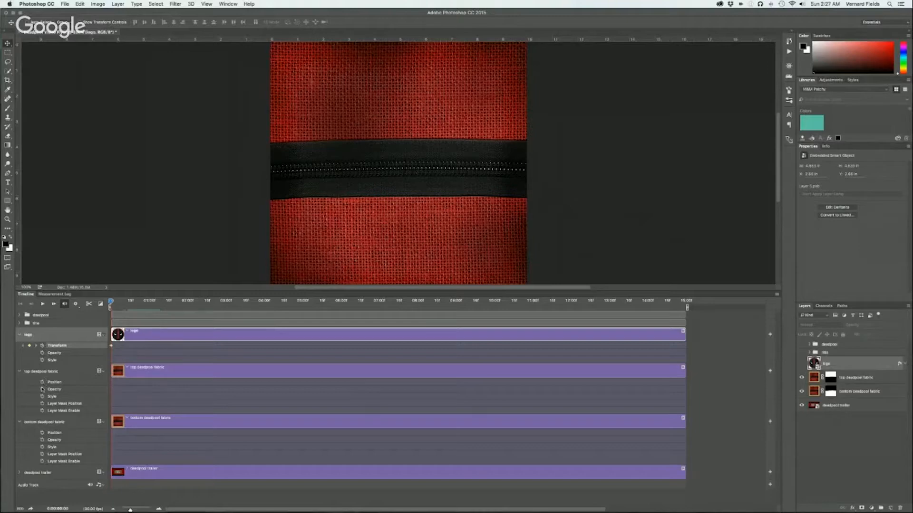
{"action": "key", "text": "super+z"}
{"action": "left_click", "coordinate": [19, 335]}
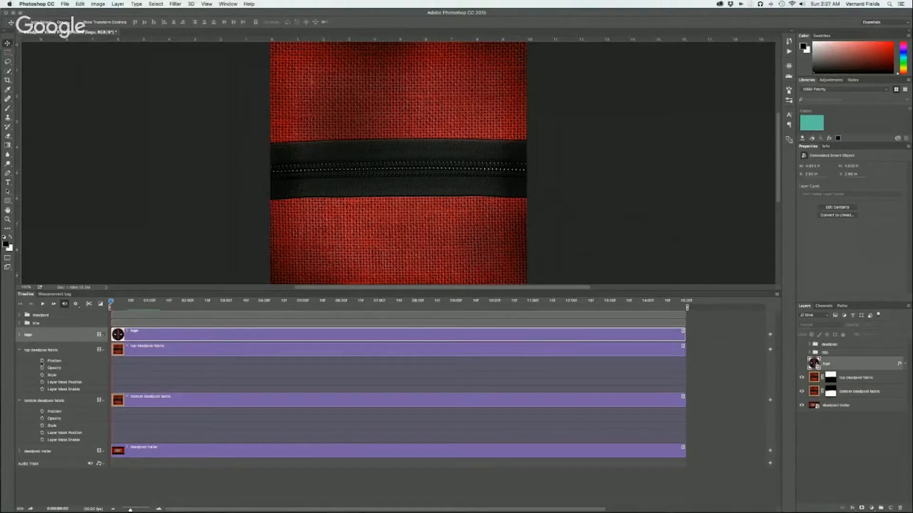
{"action": "left_click", "coordinate": [42, 360]}
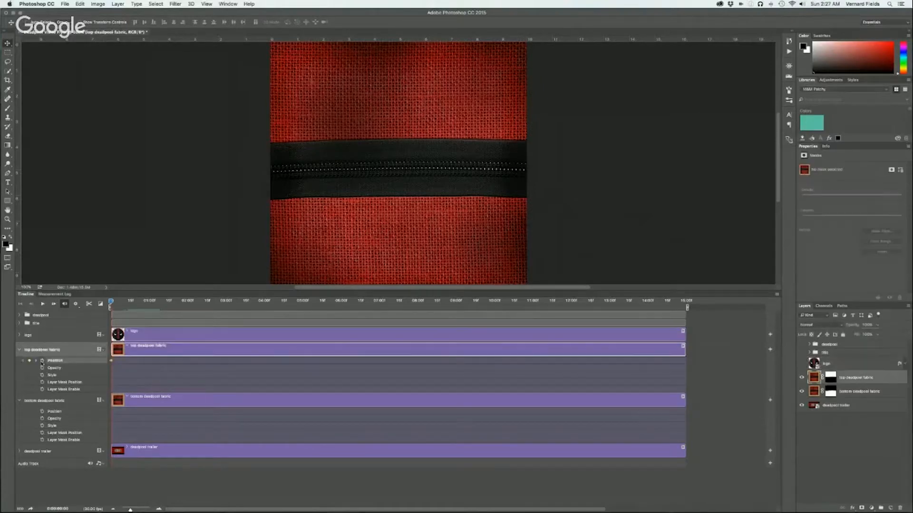
{"action": "left_click", "coordinate": [42, 411]}
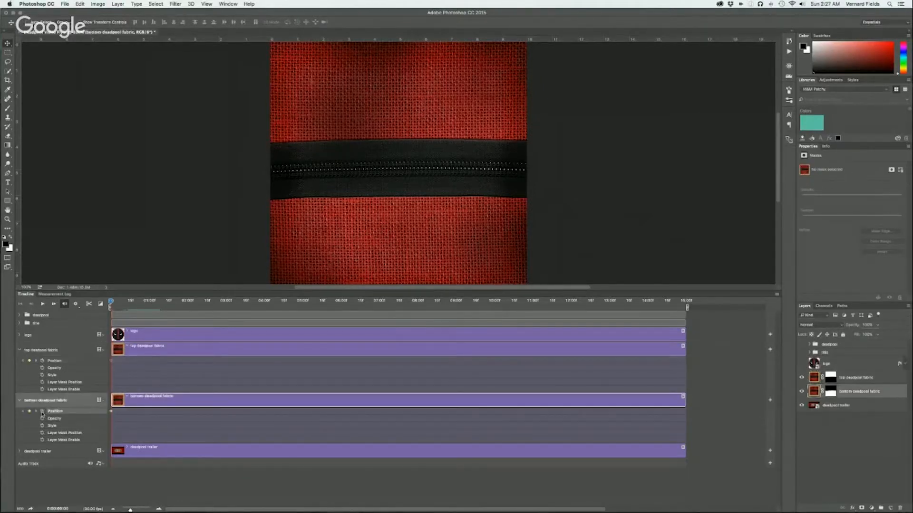
At 0:00:01:01, move the bottom deadpool fabric down to add a second Position keyframe that opens the lower half
{"action": "left_click_drag", "start_coordinate": [111, 301], "coordinate": [150, 301]}
{"action": "mouse_move", "coordinate": [413, 240]}
{"action": "left_mouse_down"}
{"action": "mouse_move", "coordinate": [405, 278]}
{"action": "mouse_move", "coordinate": [420, 78]}
{"action": "mouse_move", "coordinate": [411, 229]}
{"action": "left_mouse_up"}
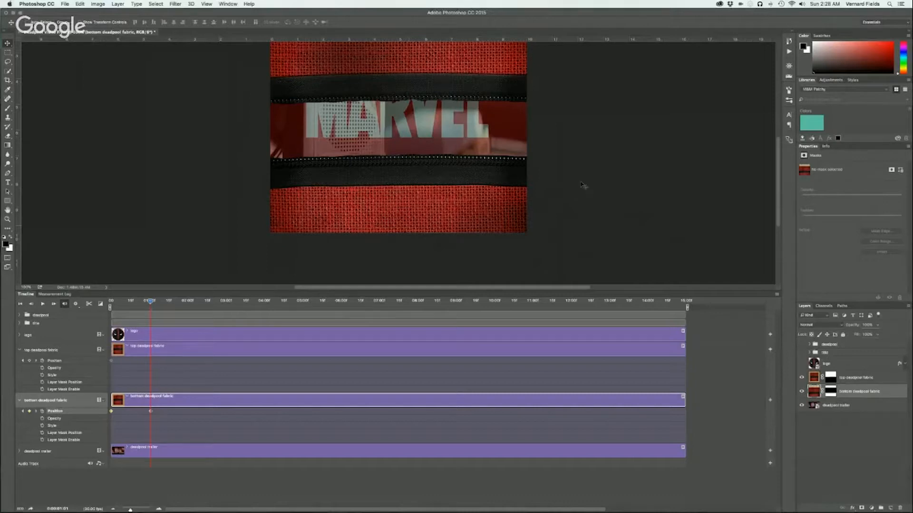
{"action": "scroll", "coordinate": [584, 185], "scroll_direction": "up", "scroll_amount": 3}
{"action": "scroll", "coordinate": [583, 185], "scroll_direction": "up", "scroll_amount": 3}
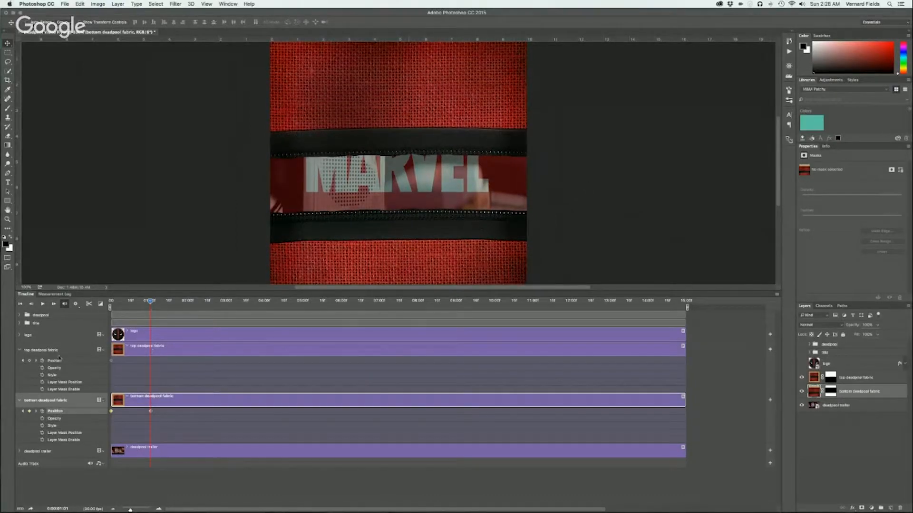
Move the top deadpool fabric up at 0:00:01:01 to open the upper half, and scrub to about 5 seconds to preview it
{"action": "left_click", "coordinate": [53, 350]}
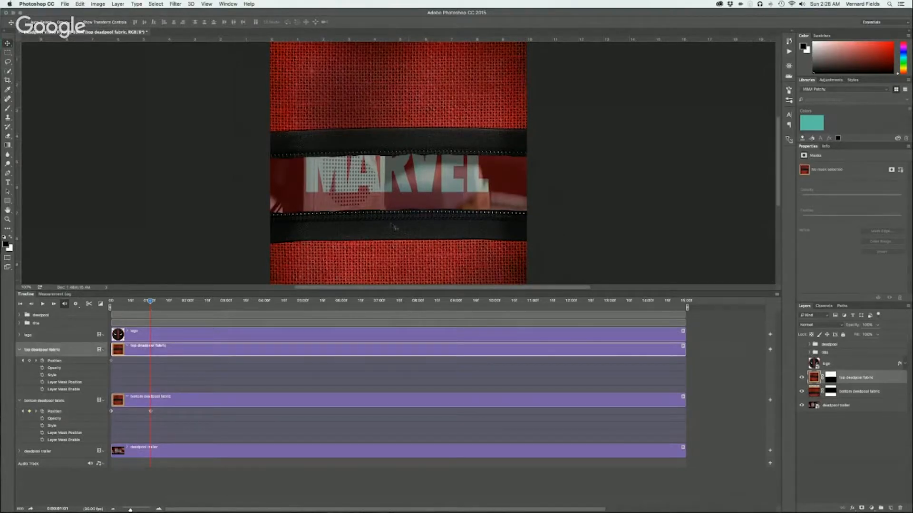
{"action": "scroll", "coordinate": [335, 103], "scroll_direction": "up", "scroll_amount": 3}
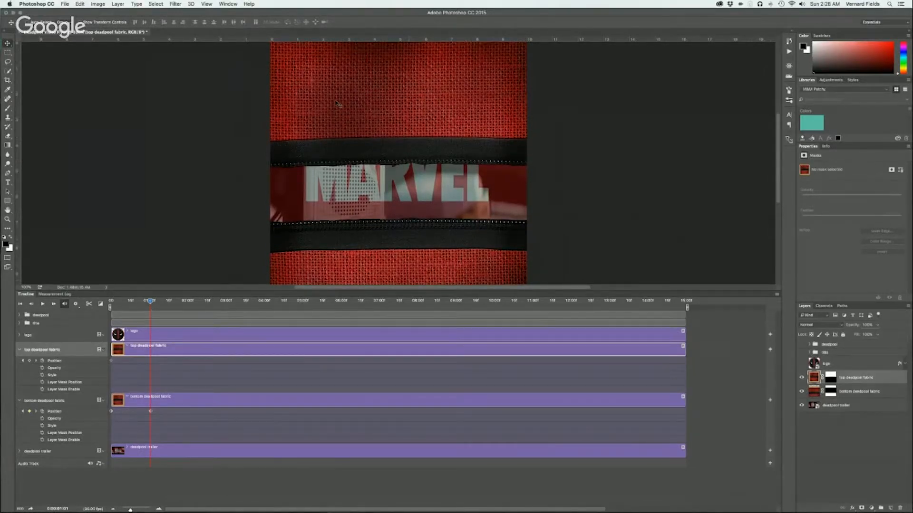
{"action": "left_click_drag", "start_coordinate": [336, 104], "coordinate": [332, 62]}
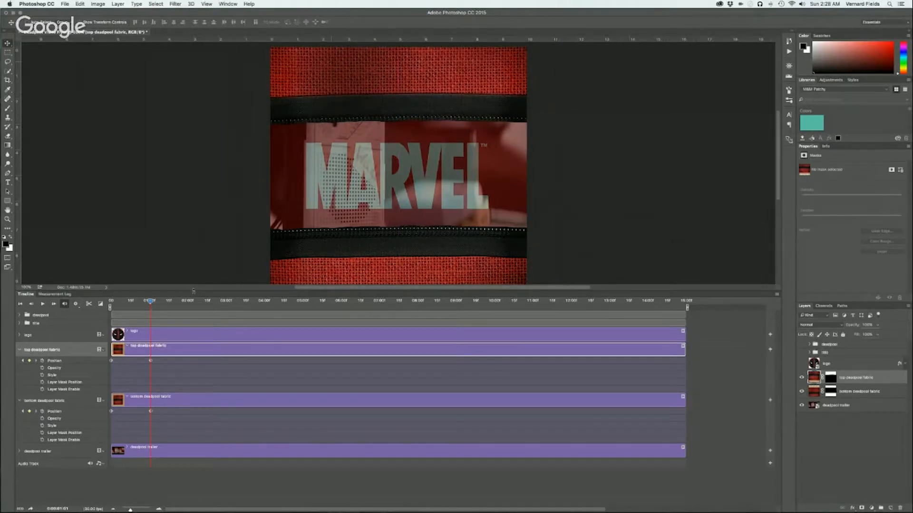
{"action": "left_click_drag", "start_coordinate": [193, 290], "coordinate": [189, 313]}
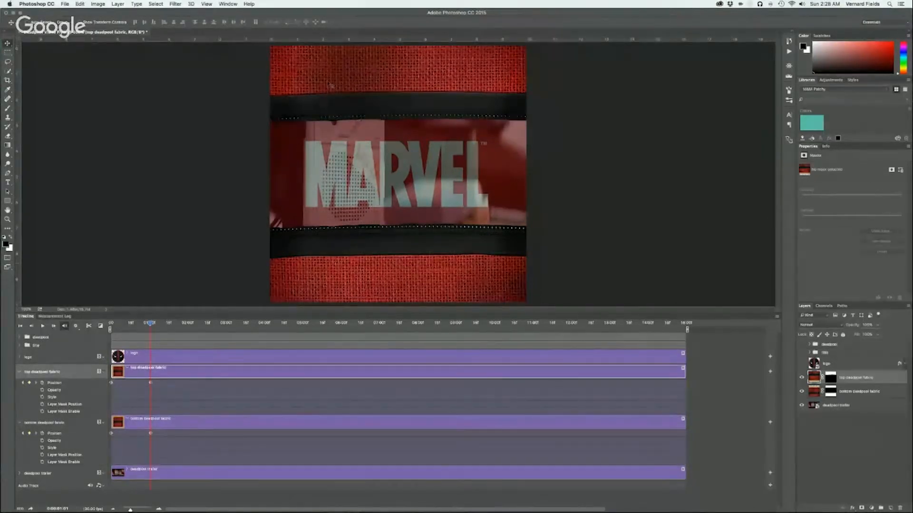
{"action": "left_click_drag", "start_coordinate": [328, 84], "coordinate": [327, 82]}
{"action": "left_click_drag", "start_coordinate": [327, 82], "coordinate": [327, 82]}
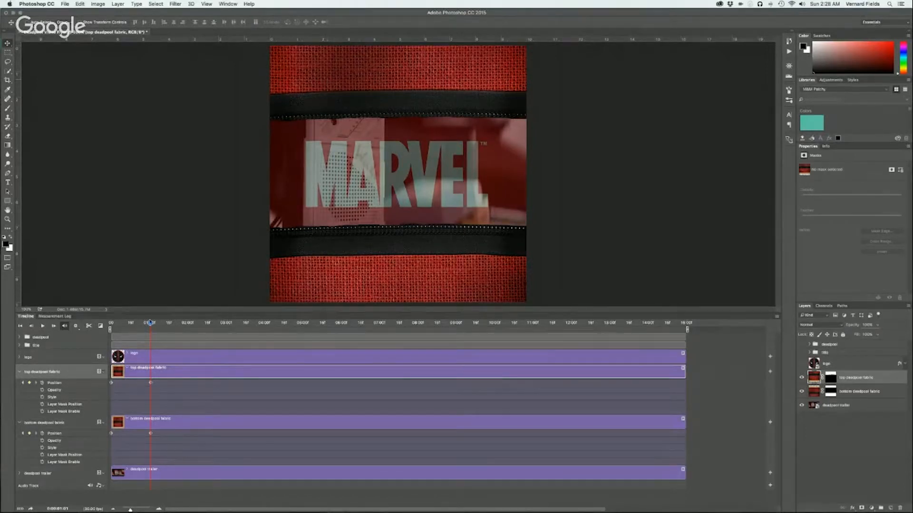
{"action": "mouse_move", "coordinate": [149, 325]}
{"action": "left_mouse_down"}
{"action": "mouse_move", "coordinate": [701, 391]}
{"action": "mouse_move", "coordinate": [307, 331]}
{"action": "left_mouse_up"}
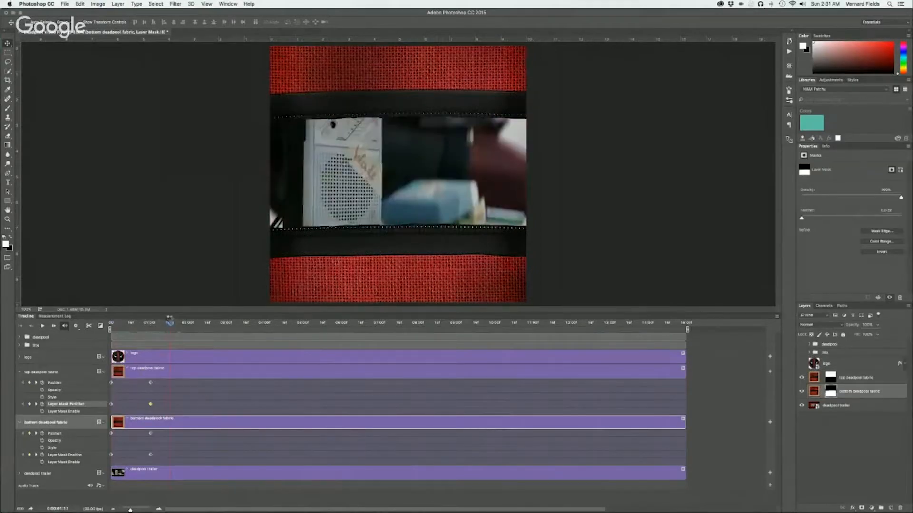
Add an Outer Glow to the top deadpool fabric layer and set its color to black (000000)
{"action": "left_click_drag", "start_coordinate": [170, 324], "coordinate": [158, 323]}
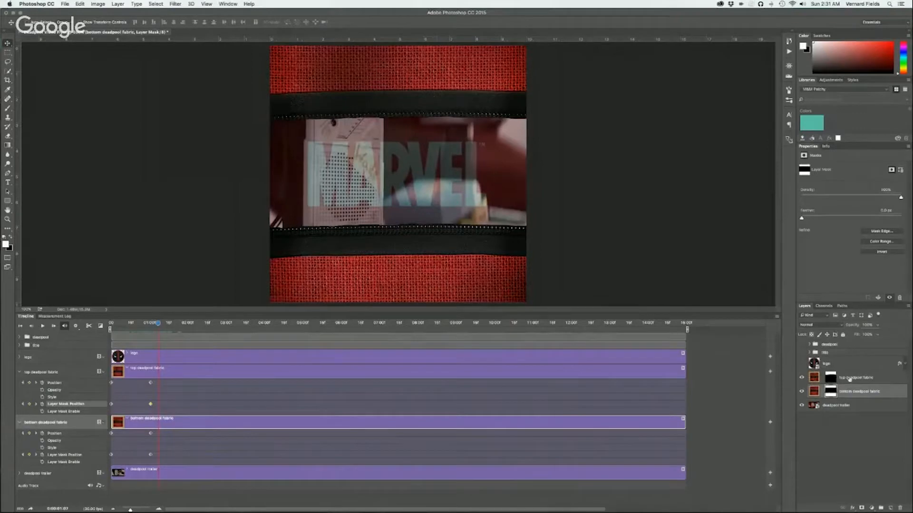
{"action": "left_click", "coordinate": [873, 380]}
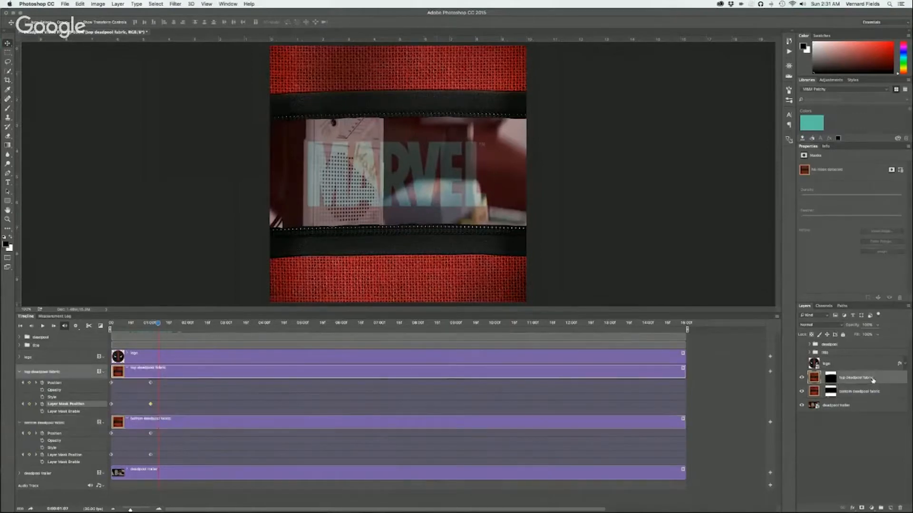
{"action": "left_click", "coordinate": [851, 507]}
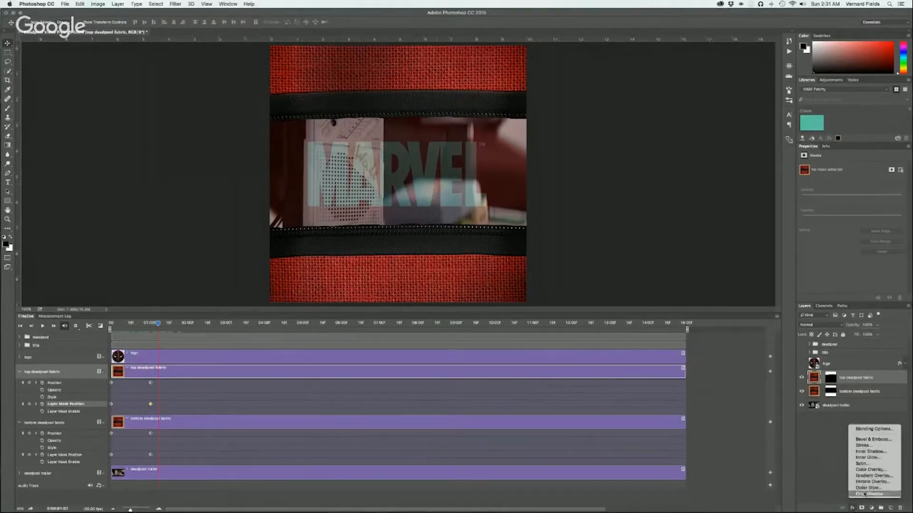
{"action": "left_click", "coordinate": [864, 488]}
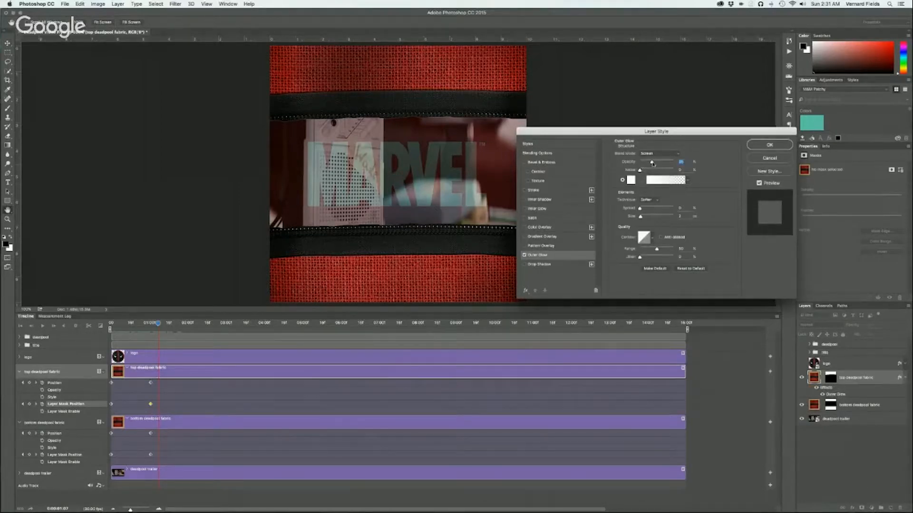
{"action": "left_click", "coordinate": [631, 179]}
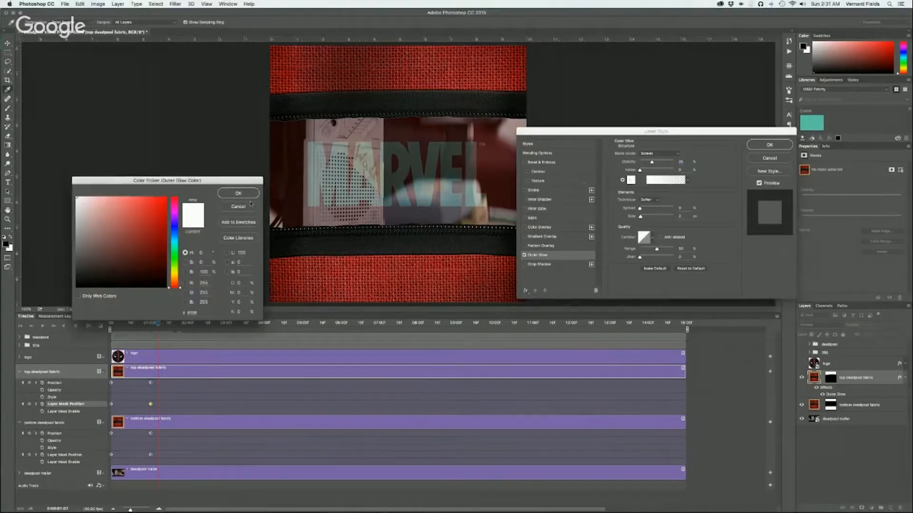
{"action": "left_click_drag", "start_coordinate": [145, 271], "coordinate": [167, 287]}
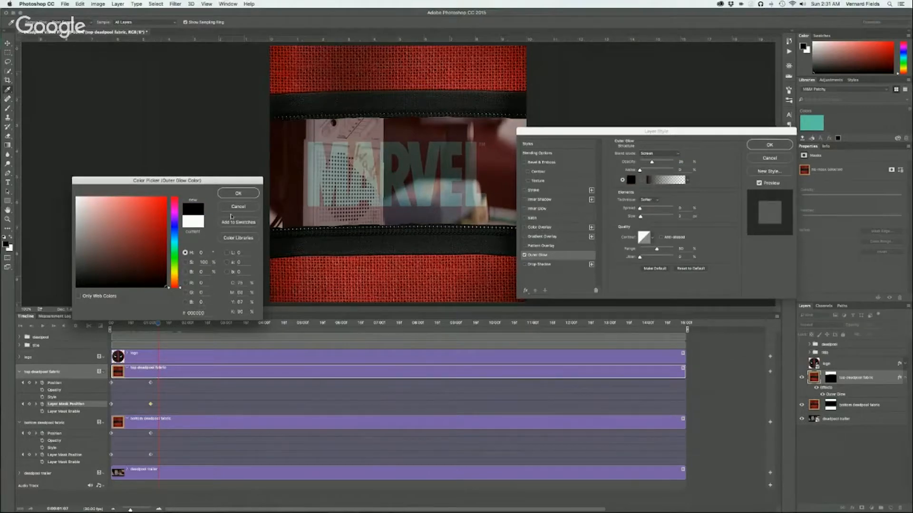
{"action": "left_click", "coordinate": [228, 194]}
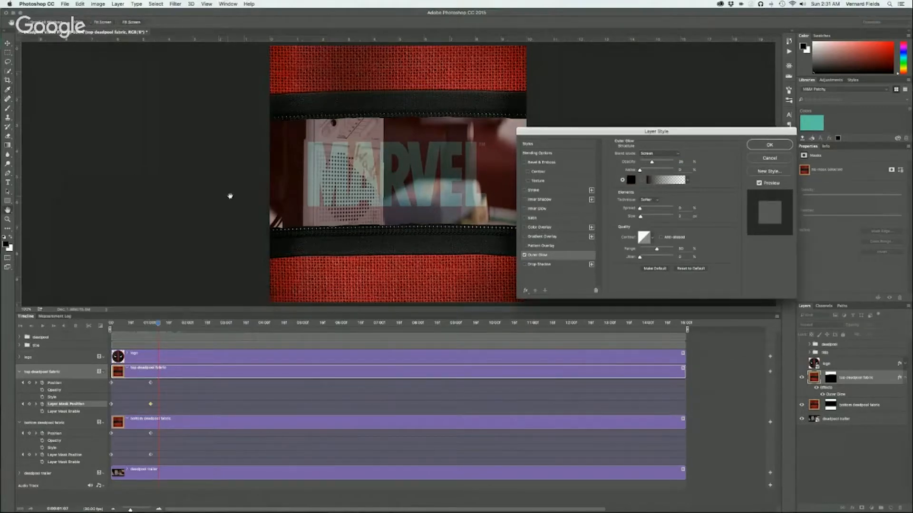
Change the black outer glow's blend mode, increase its size slightly and apply the layer style
{"action": "left_click", "coordinate": [653, 154]}
{"action": "left_click", "coordinate": [650, 122]}
{"action": "left_click_drag", "start_coordinate": [642, 218], "coordinate": [646, 217]}
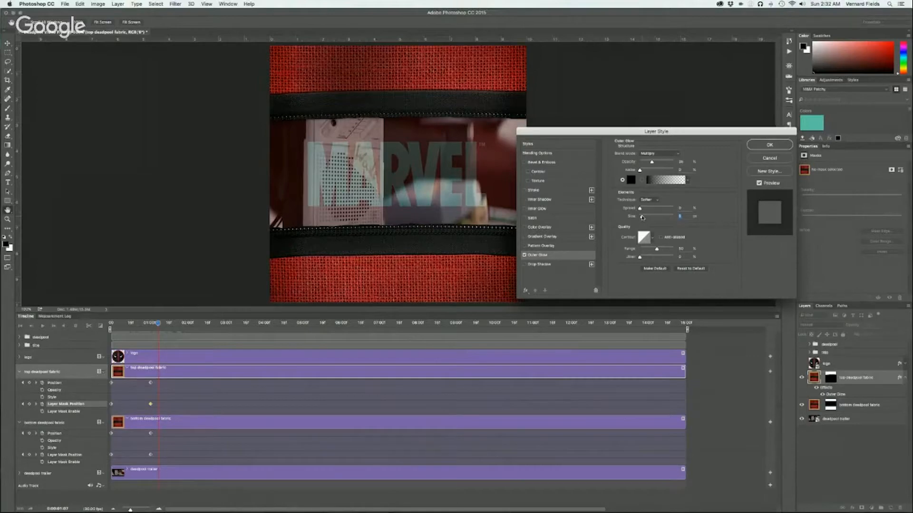
{"action": "left_click", "coordinate": [765, 144]}
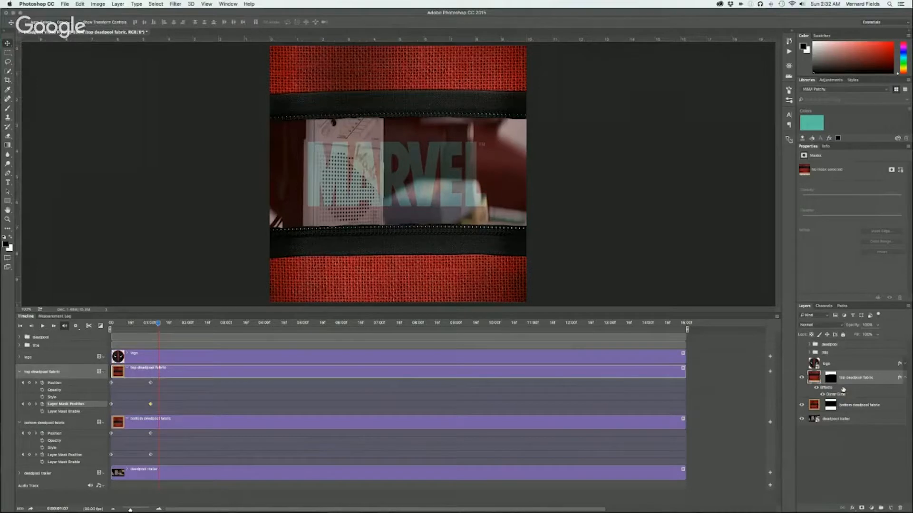
Copy the outer glow onto the bottom deadpool fabric layer and scrub the timeline to preview the opening, ending at 0:00:00:00
{"action": "left_click_drag", "start_coordinate": [852, 407], "coordinate": [852, 409]}
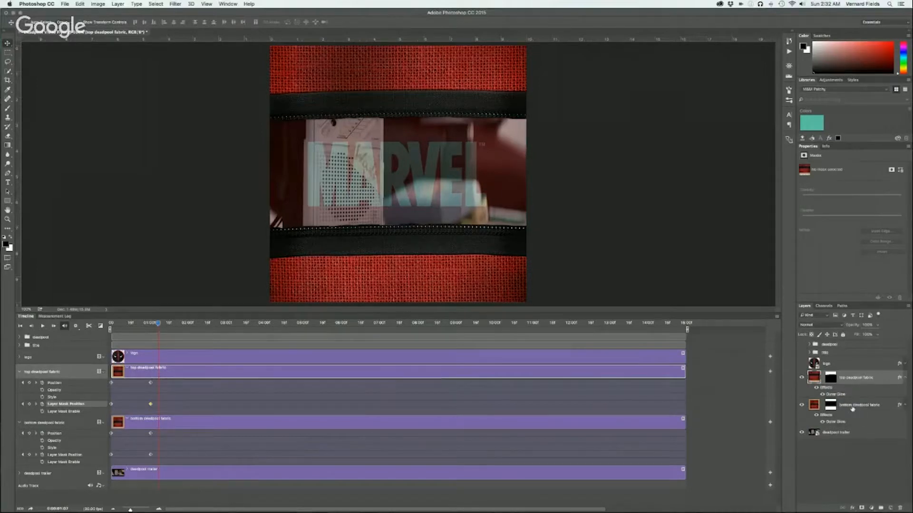
{"action": "mouse_move", "coordinate": [156, 325]}
{"action": "left_mouse_down"}
{"action": "mouse_move", "coordinate": [342, 328]}
{"action": "mouse_move", "coordinate": [113, 326]}
{"action": "mouse_move", "coordinate": [182, 324]}
{"action": "mouse_move", "coordinate": [133, 324]}
{"action": "mouse_move", "coordinate": [226, 310]}
{"action": "mouse_move", "coordinate": [117, 306]}
{"action": "mouse_move", "coordinate": [210, 288]}
{"action": "mouse_move", "coordinate": [208, 276]}
{"action": "mouse_move", "coordinate": [345, 235]}
{"action": "left_mouse_up"}
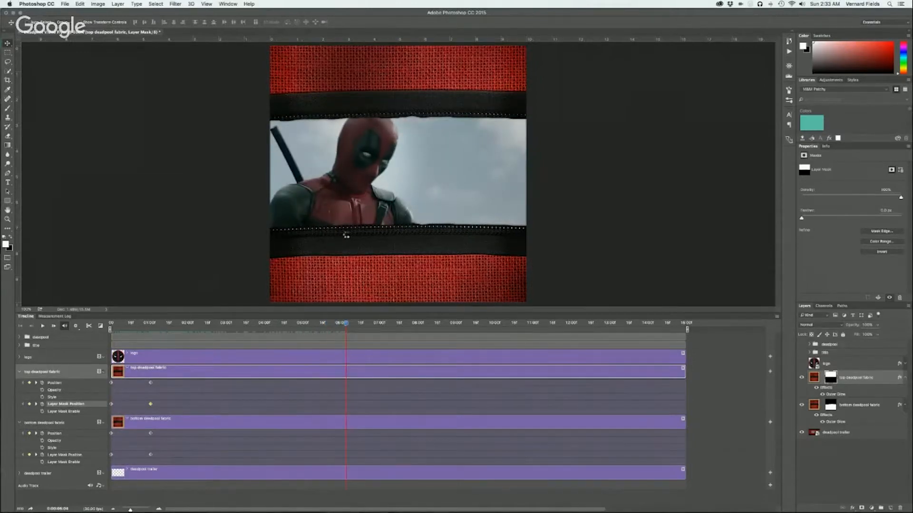
{"action": "left_click_drag", "start_coordinate": [346, 235], "coordinate": [101, 263]}
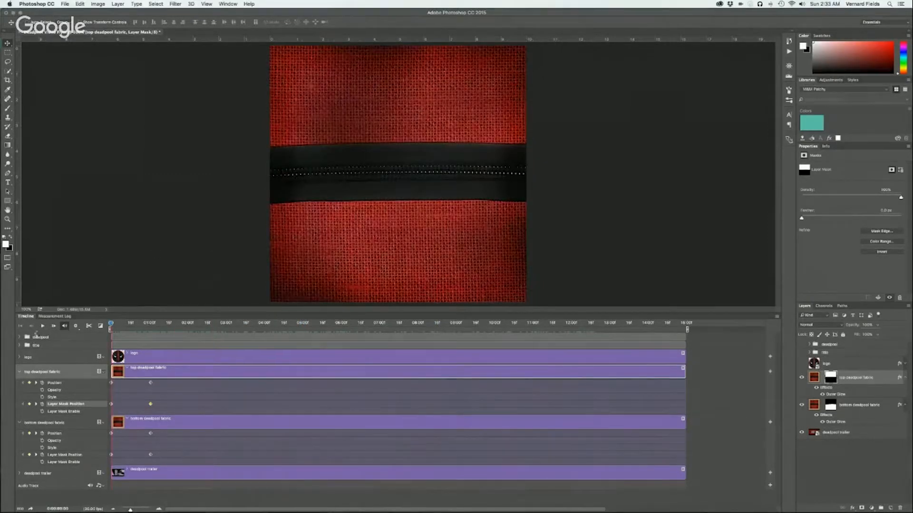
Collapse both fabric layers' timeline properties and their effect lists
{"action": "left_click", "coordinate": [20, 373]}
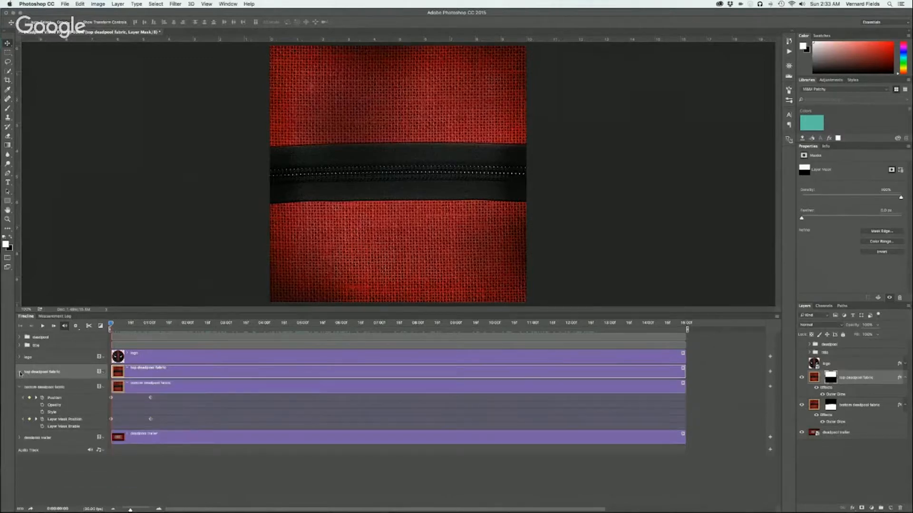
{"action": "left_click", "coordinate": [20, 387]}
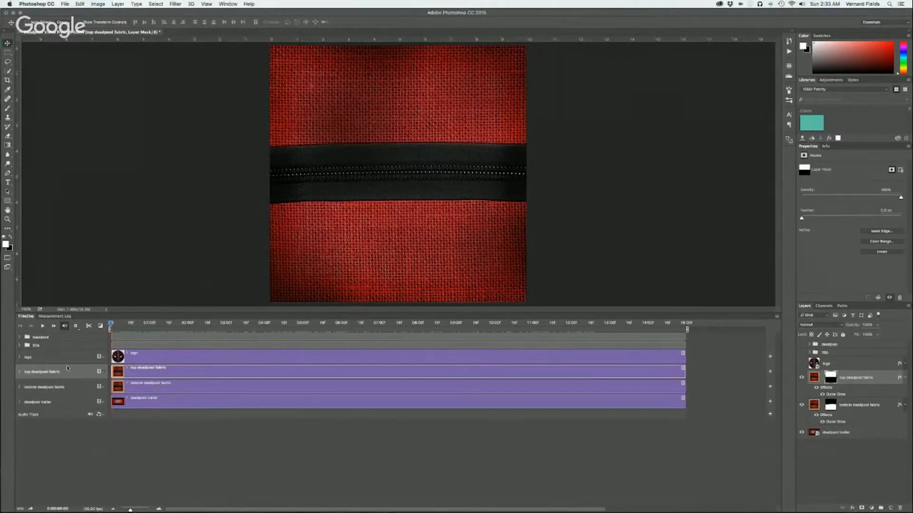
{"action": "left_click", "coordinate": [905, 377]}
{"action": "left_click", "coordinate": [906, 393]}
Show the logo layer and add an Opacity keyframe to it at 0:00:00:00
{"action": "left_click", "coordinate": [802, 364]}
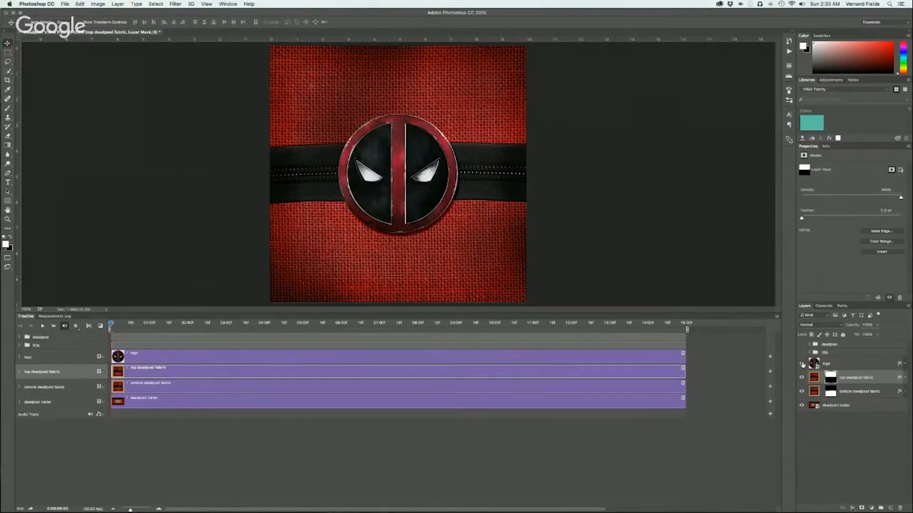
{"action": "mouse_move", "coordinate": [111, 324]}
{"action": "left_mouse_down"}
{"action": "mouse_move", "coordinate": [184, 324]}
{"action": "mouse_move", "coordinate": [100, 327]}
{"action": "left_mouse_up"}
{"action": "left_click", "coordinate": [19, 357]}
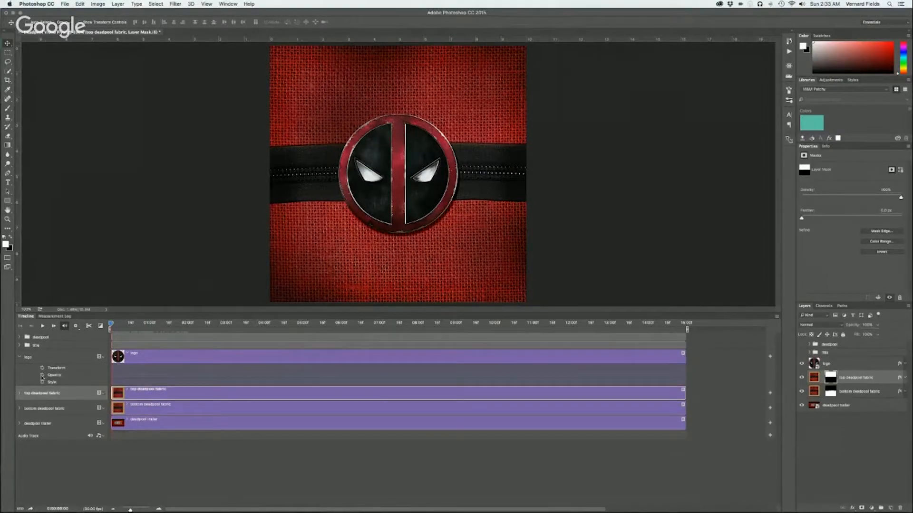
{"action": "left_click", "coordinate": [42, 376]}
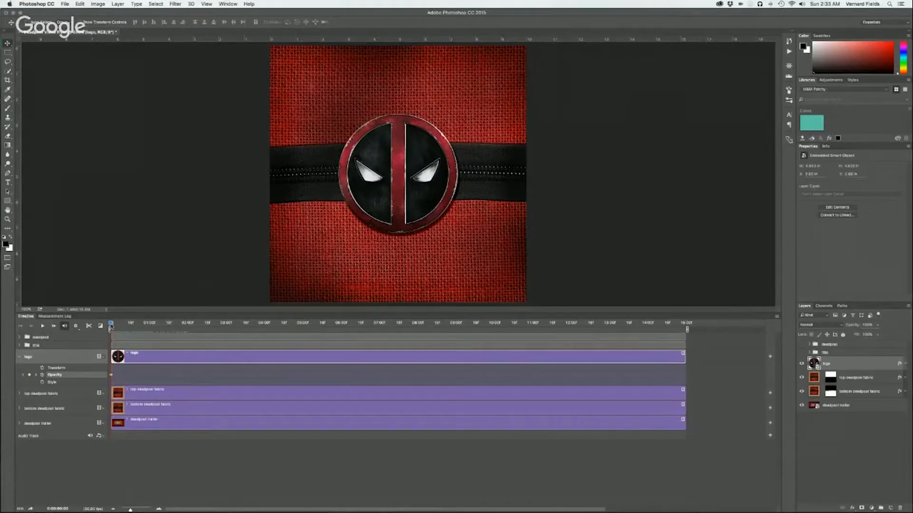
Reduce the logo layer's opacity to 0% just before the 1-second mark to add a fade-out keyframe
{"action": "left_click_drag", "start_coordinate": [110, 327], "coordinate": [146, 326]}
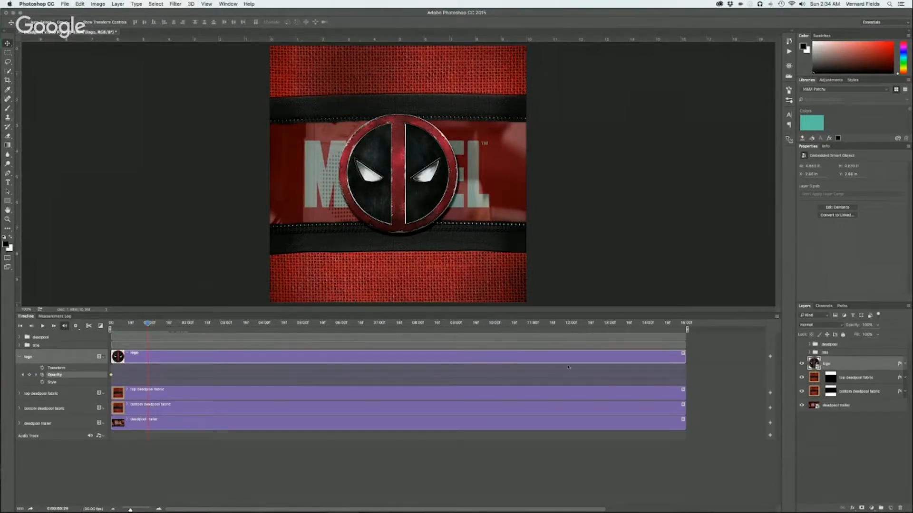
{"action": "left_click", "coordinate": [876, 327]}
{"action": "left_click_drag", "start_coordinate": [876, 335], "coordinate": [843, 335]}
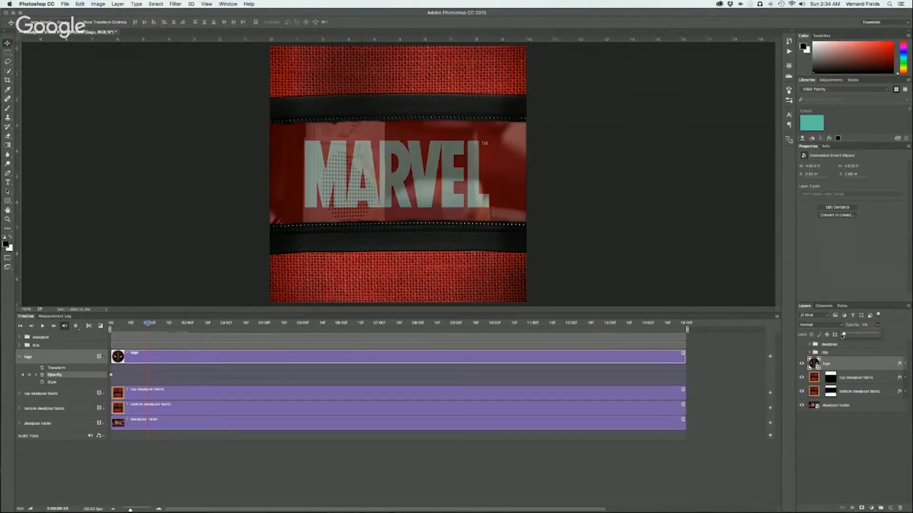
Add a Transform keyframe to the logo layer at 0:00:00:00
{"action": "left_click", "coordinate": [827, 443]}
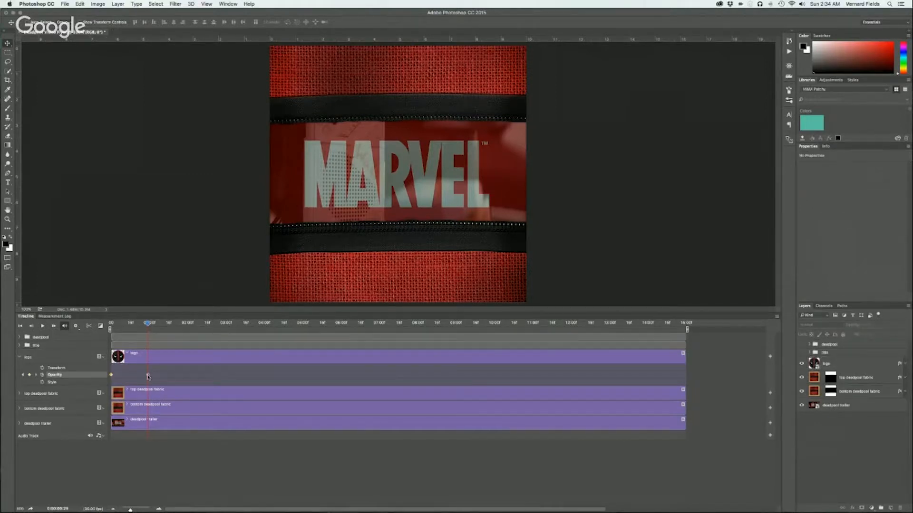
{"action": "left_click_drag", "start_coordinate": [149, 325], "coordinate": [97, 326]}
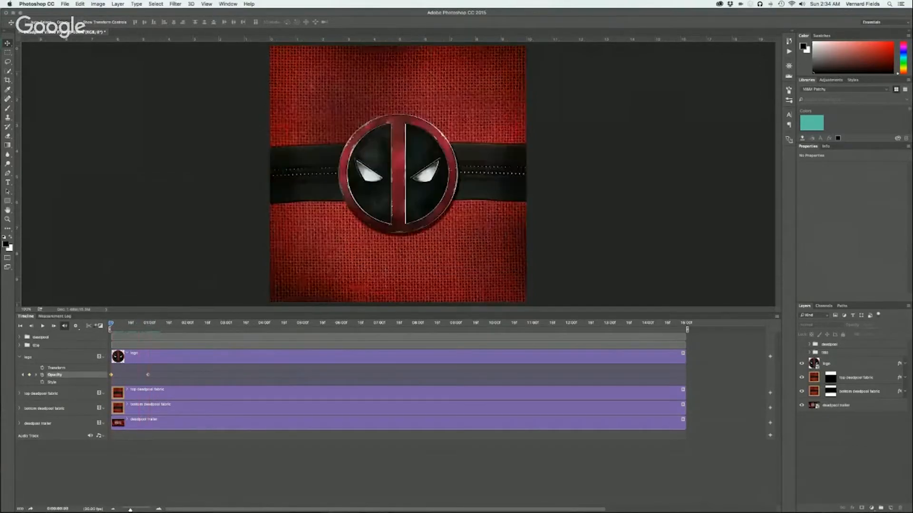
{"action": "left_click", "coordinate": [42, 367]}
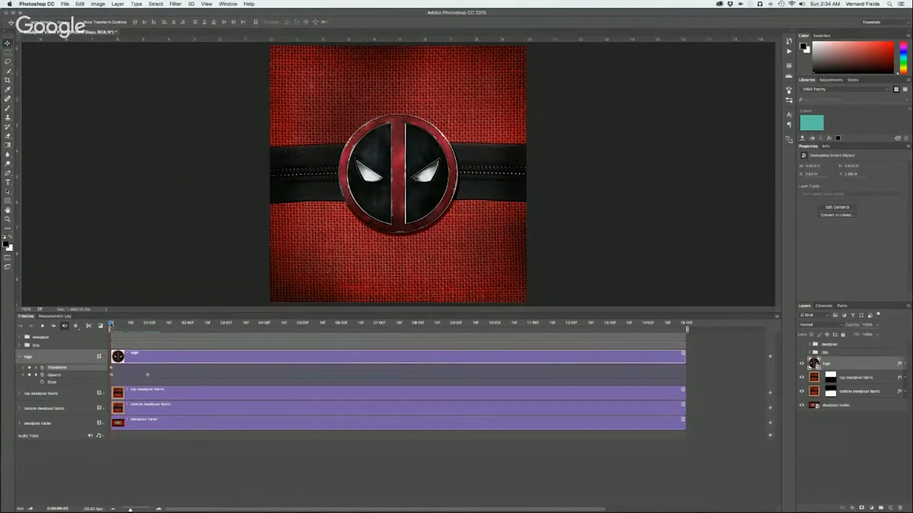
Scale the logo down around its center to about 1.9 in wide at its 0% opacity keyframe just before 1 second
{"action": "left_click_drag", "start_coordinate": [111, 324], "coordinate": [146, 326]}
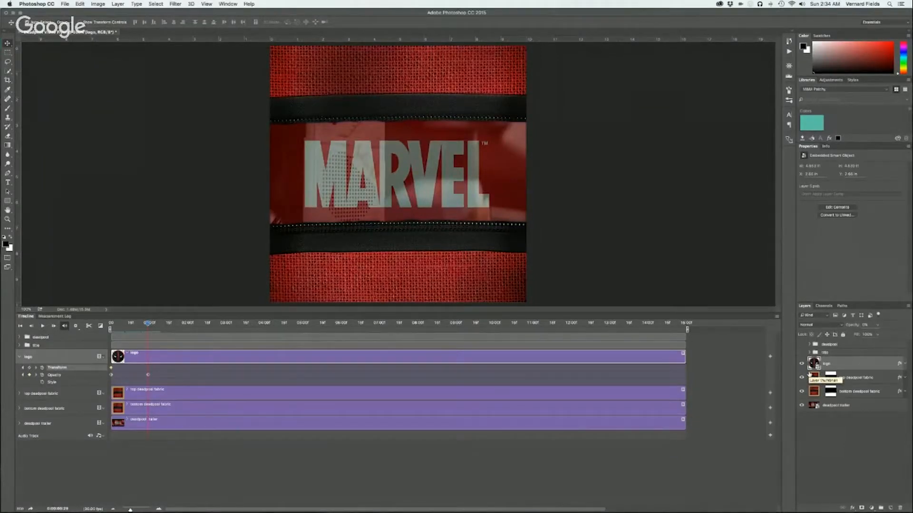
{"action": "key", "text": "super+t"}
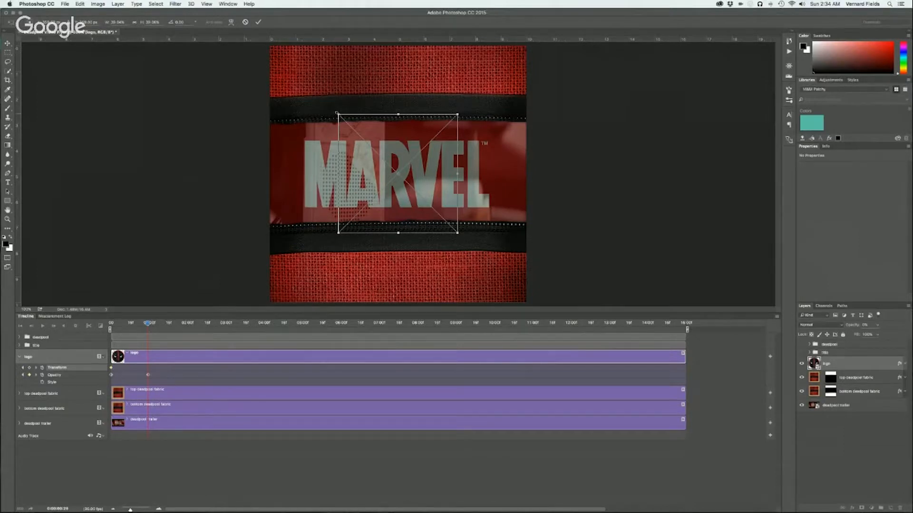
{"action": "left_click_drag", "start_coordinate": [336, 113], "coordinate": [380, 141]}
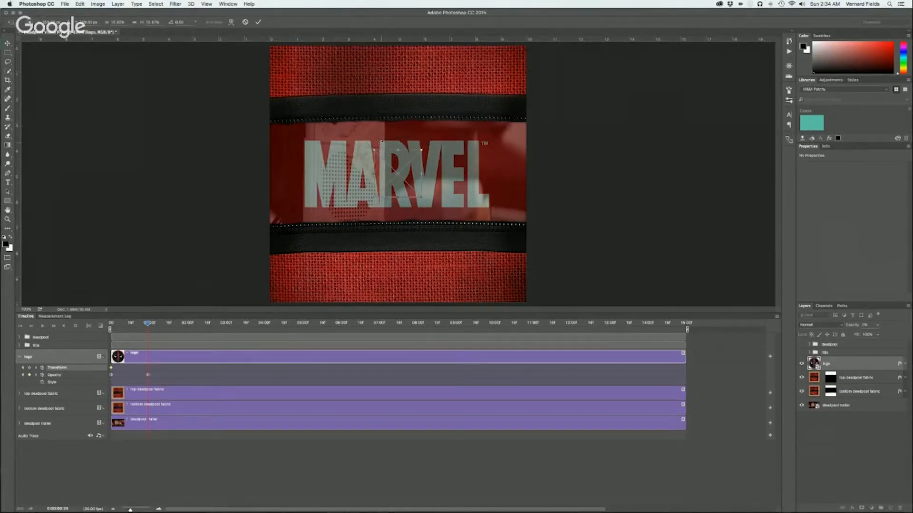
{"action": "key", "text": "Return"}
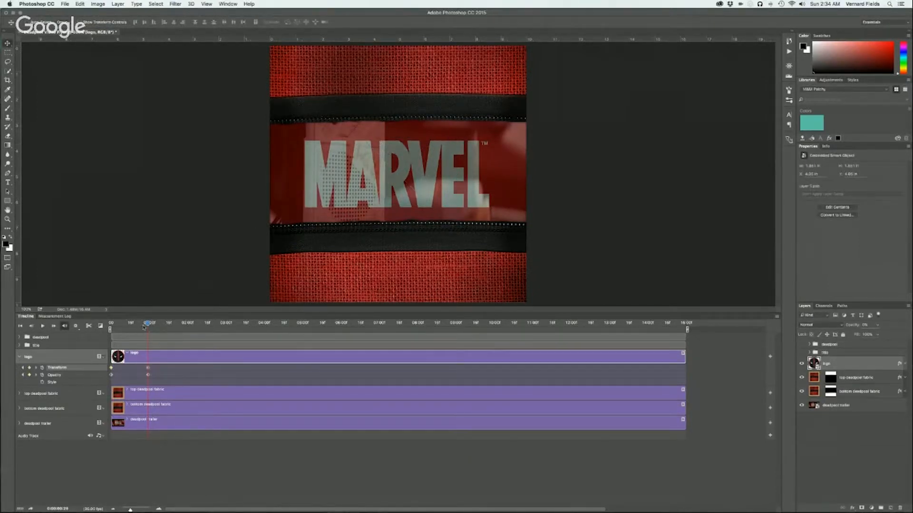
Preview the logo shrinking and fading from the start of the video, and collapse the logo layer's timeline properties
{"action": "left_click", "coordinate": [145, 324]}
{"action": "left_click_drag", "start_coordinate": [145, 326], "coordinate": [88, 317]}
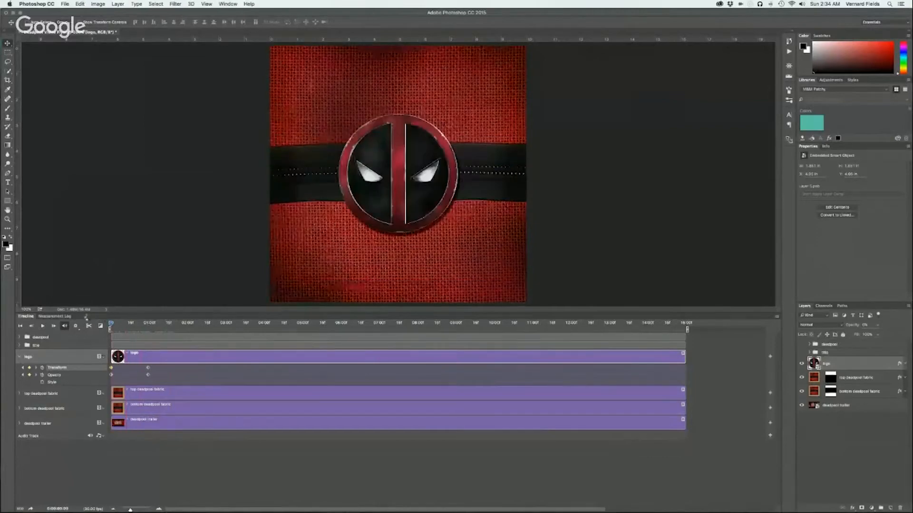
{"action": "key", "text": "space"}
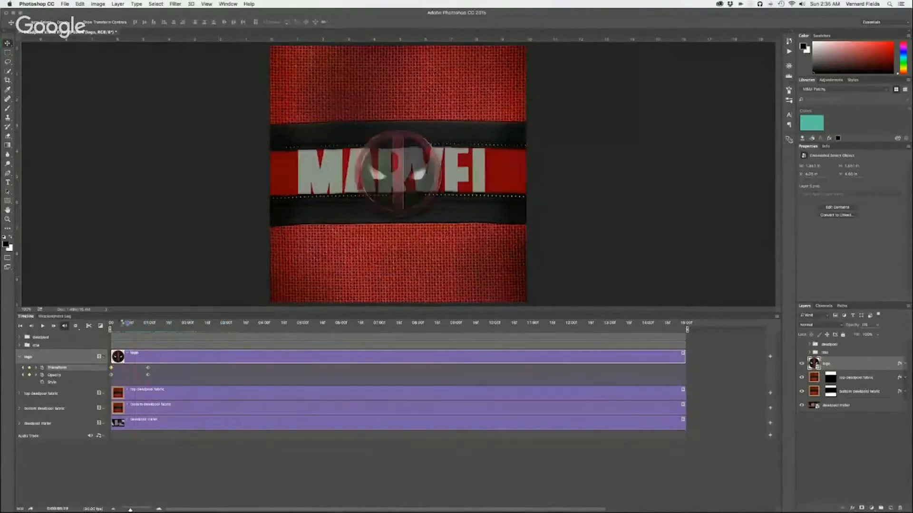
{"action": "left_click_drag", "start_coordinate": [111, 323], "coordinate": [165, 327]}
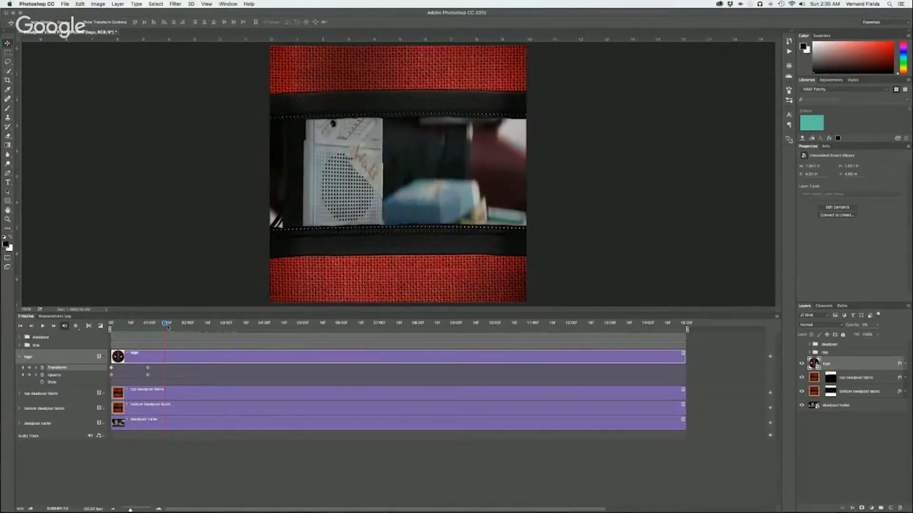
{"action": "mouse_move", "coordinate": [165, 324]}
{"action": "left_mouse_down"}
{"action": "mouse_move", "coordinate": [425, 352]}
{"action": "mouse_move", "coordinate": [298, 354]}
{"action": "mouse_move", "coordinate": [131, 334]}
{"action": "mouse_move", "coordinate": [171, 336]}
{"action": "left_mouse_up"}
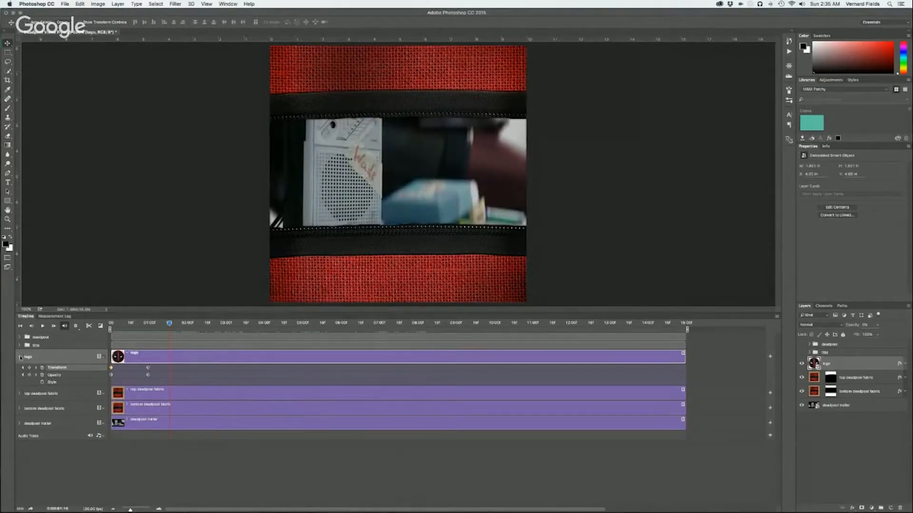
{"action": "left_click", "coordinate": [20, 357]}
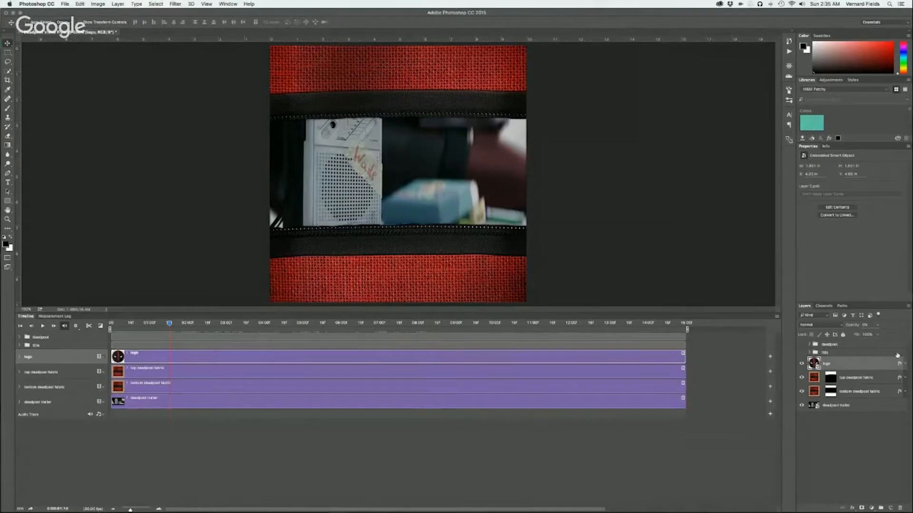
Show the title group and add an Opacity keyframe to it at 0:00:02:00
{"action": "left_click", "coordinate": [801, 352]}
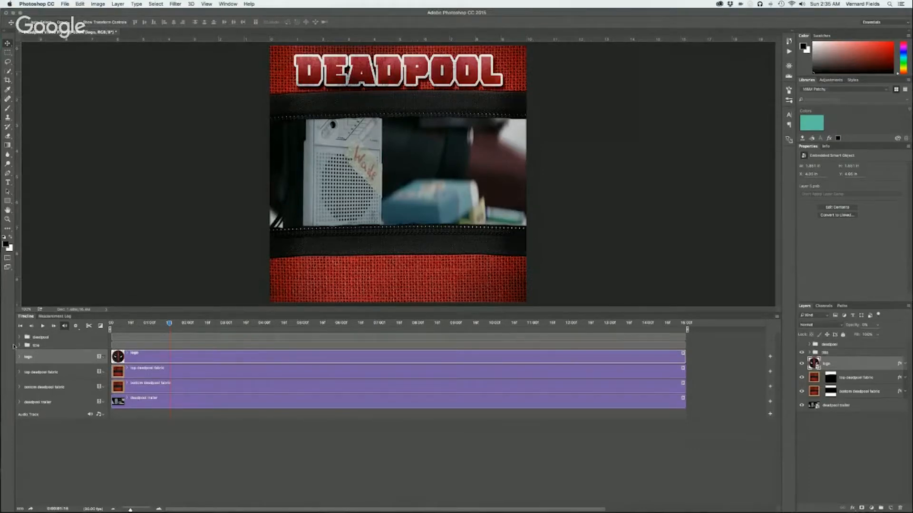
{"action": "left_click", "coordinate": [19, 345]}
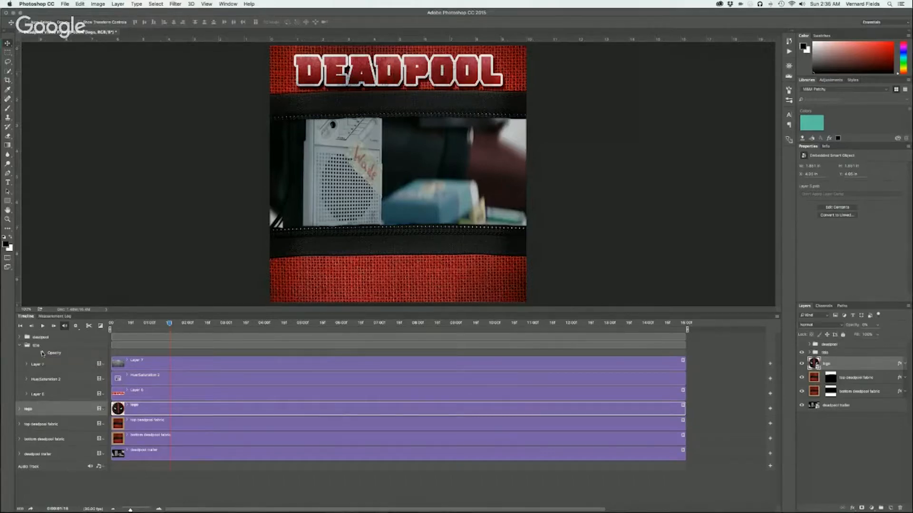
{"action": "mouse_move", "coordinate": [169, 323]}
{"action": "left_mouse_down"}
{"action": "mouse_move", "coordinate": [109, 324]}
{"action": "mouse_move", "coordinate": [188, 324]}
{"action": "left_mouse_up"}
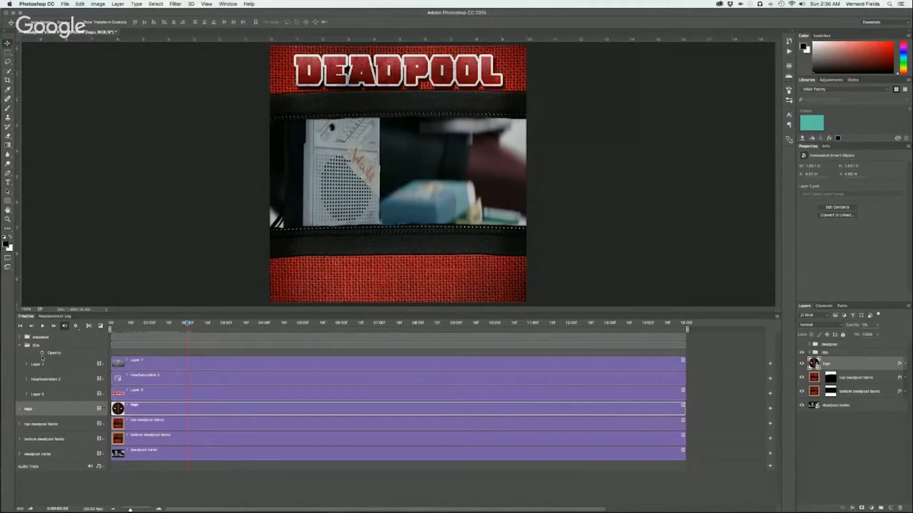
{"action": "left_click", "coordinate": [42, 353]}
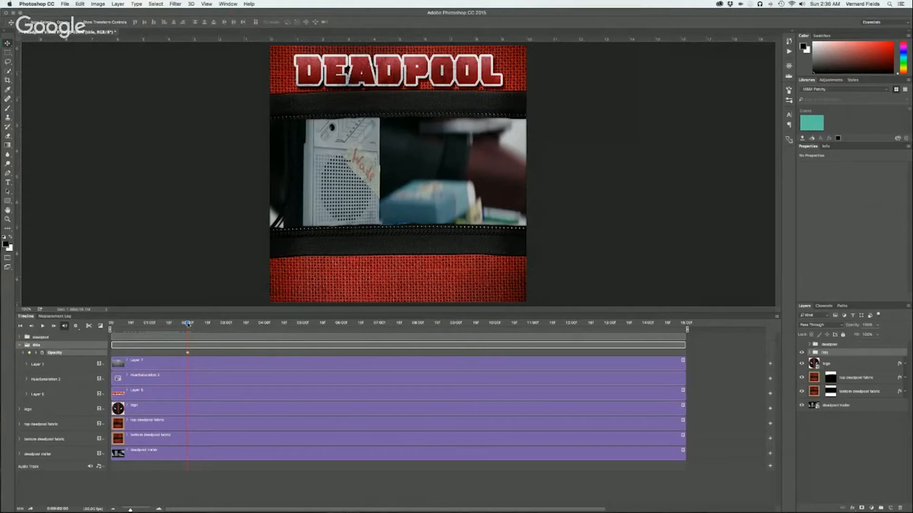
Set the title group's opacity to 0% just before the 1-second mark to make the title fade in
{"action": "left_click_drag", "start_coordinate": [188, 323], "coordinate": [140, 316]}
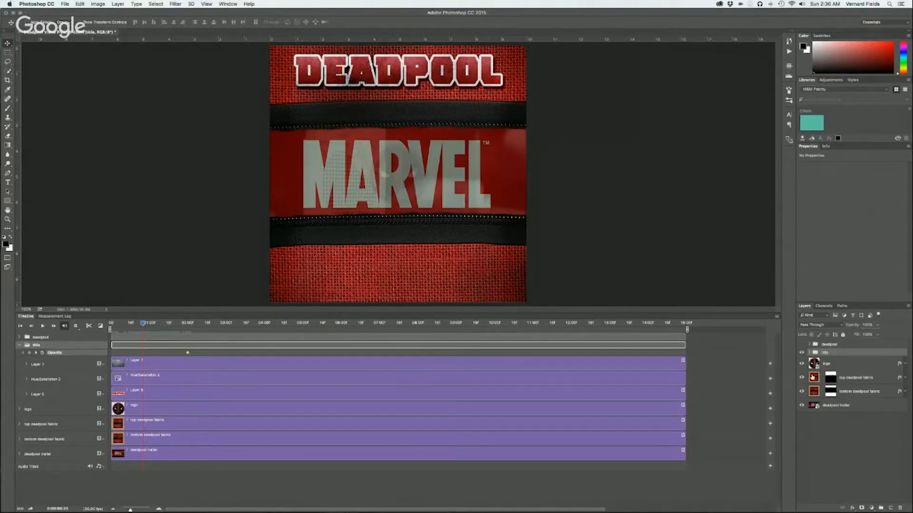
{"action": "left_click_drag", "start_coordinate": [872, 325], "coordinate": [861, 326]}
{"action": "type", "text": "0"}
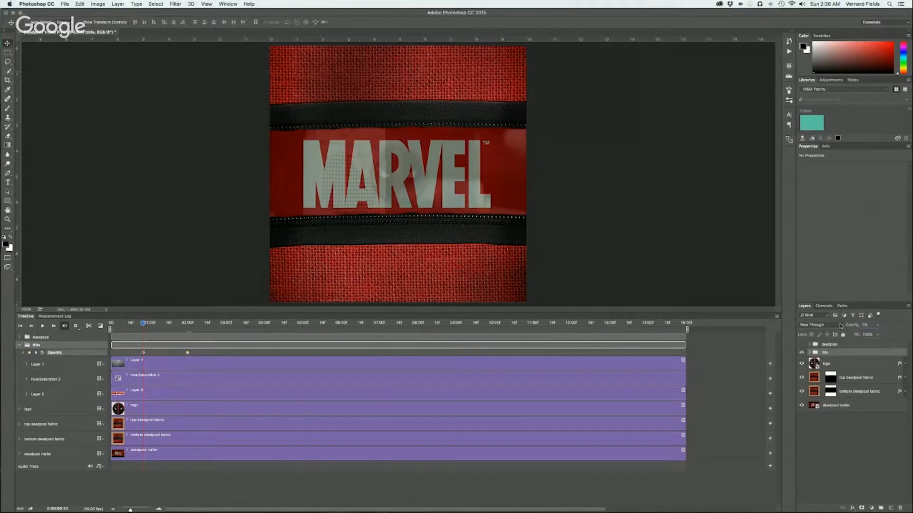
Move the title group's full-opacity keyframe to just after the 1-second mark and collapse the group's timeline properties
{"action": "mouse_move", "coordinate": [143, 323]}
{"action": "left_mouse_down"}
{"action": "mouse_move", "coordinate": [124, 323]}
{"action": "mouse_move", "coordinate": [209, 323]}
{"action": "mouse_move", "coordinate": [83, 324]}
{"action": "mouse_move", "coordinate": [201, 306]}
{"action": "mouse_move", "coordinate": [104, 308]}
{"action": "mouse_move", "coordinate": [185, 308]}
{"action": "mouse_move", "coordinate": [125, 308]}
{"action": "mouse_move", "coordinate": [144, 308]}
{"action": "left_mouse_up"}
{"action": "left_click_drag", "start_coordinate": [189, 353], "coordinate": [153, 353]}
{"action": "left_click_drag", "start_coordinate": [143, 325], "coordinate": [586, 327]}
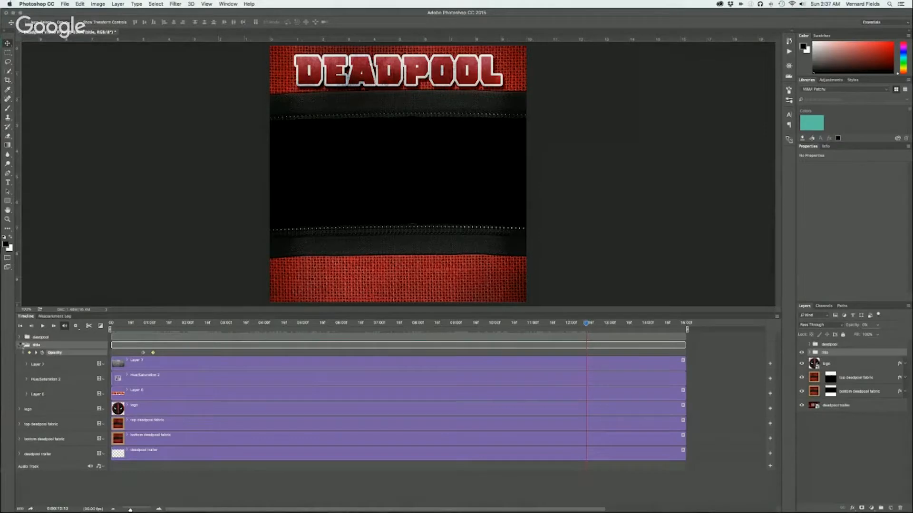
{"action": "left_click", "coordinate": [20, 346]}
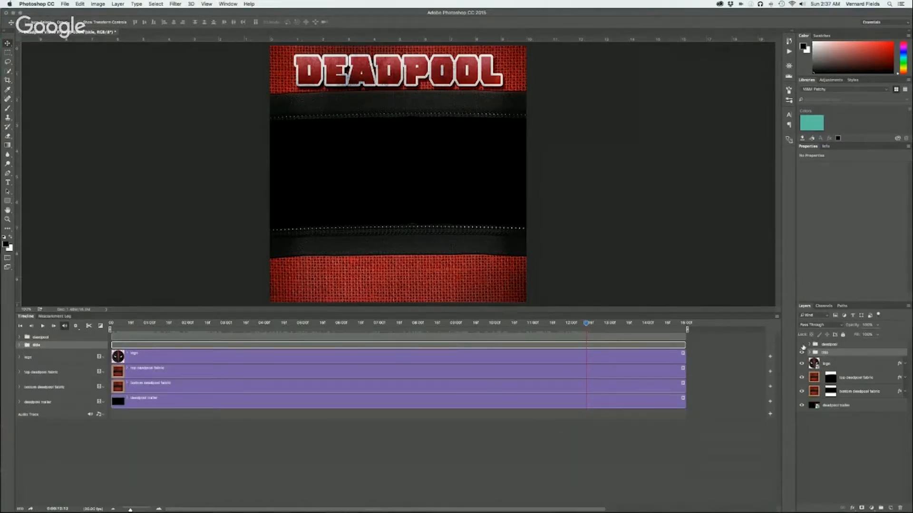
Show the deadpool group and add a Transform keyframe to its figure layer just before the 12-second mark
{"action": "left_click", "coordinate": [802, 345]}
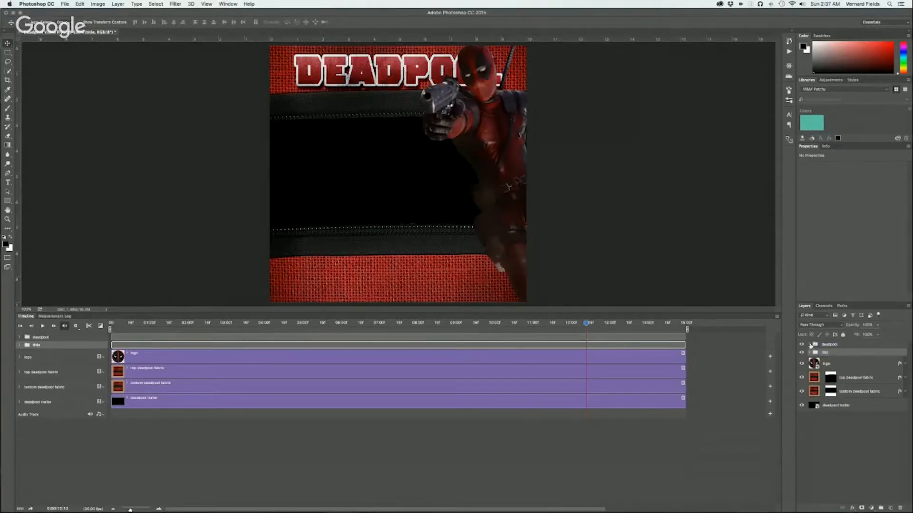
{"action": "left_click", "coordinate": [811, 345]}
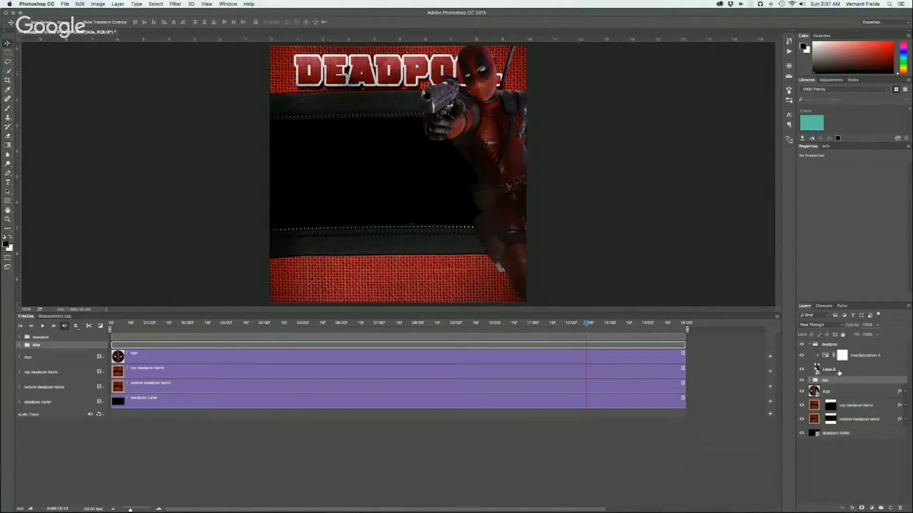
{"action": "left_click", "coordinate": [810, 345]}
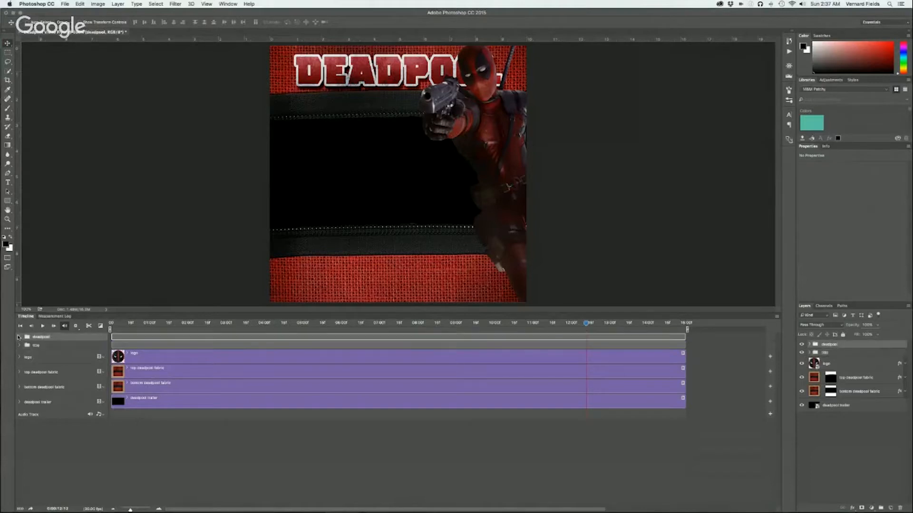
{"action": "left_click", "coordinate": [20, 338]}
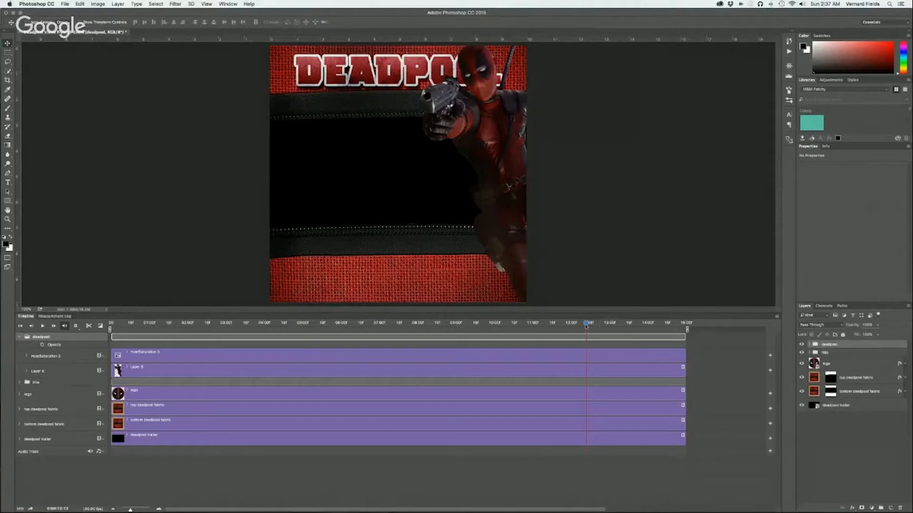
{"action": "left_click_drag", "start_coordinate": [586, 323], "coordinate": [565, 323]}
{"action": "left_click", "coordinate": [27, 371]}
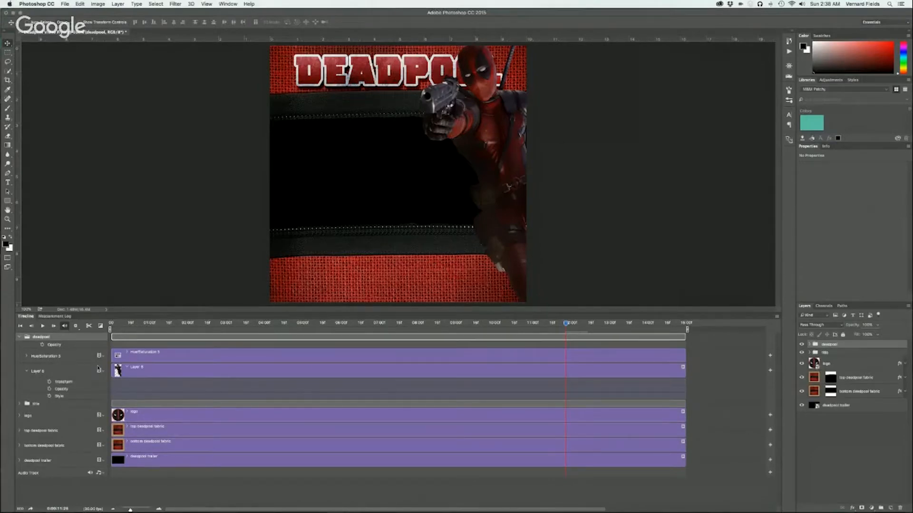
{"action": "left_click", "coordinate": [50, 382]}
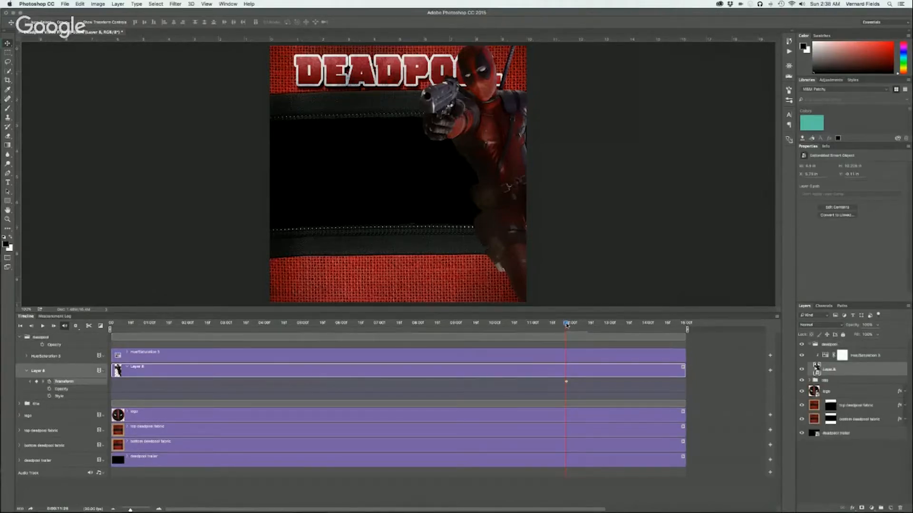
Place the Deadpool figure off the canvas's right edge a few frames before its Transform keyframe, and nudge that keyframe slightly earlier
{"action": "left_click_drag", "start_coordinate": [566, 325], "coordinate": [558, 325]}
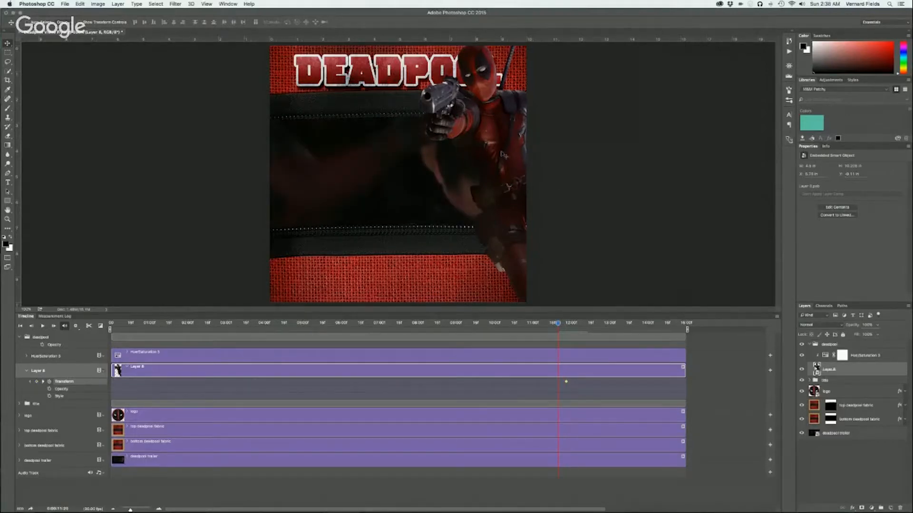
{"action": "left_click_drag", "start_coordinate": [503, 155], "coordinate": [613, 153]}
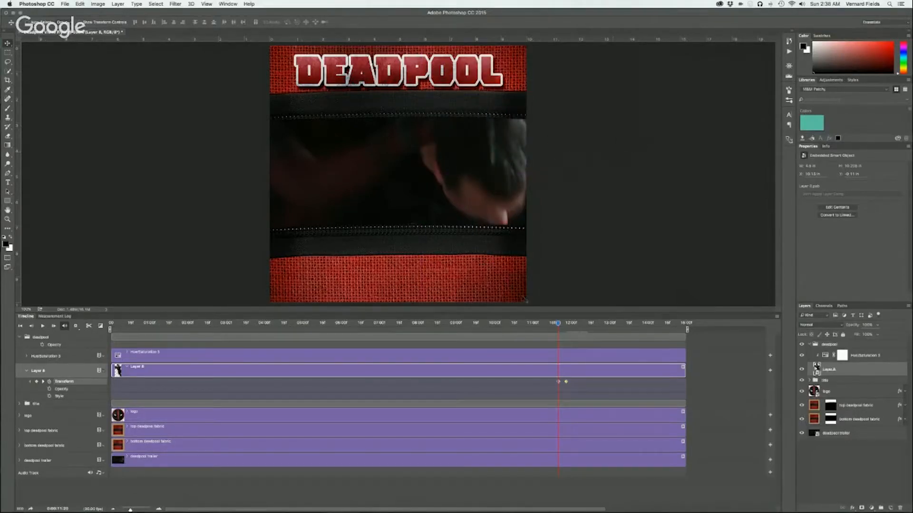
{"action": "left_click_drag", "start_coordinate": [558, 325], "coordinate": [564, 323]}
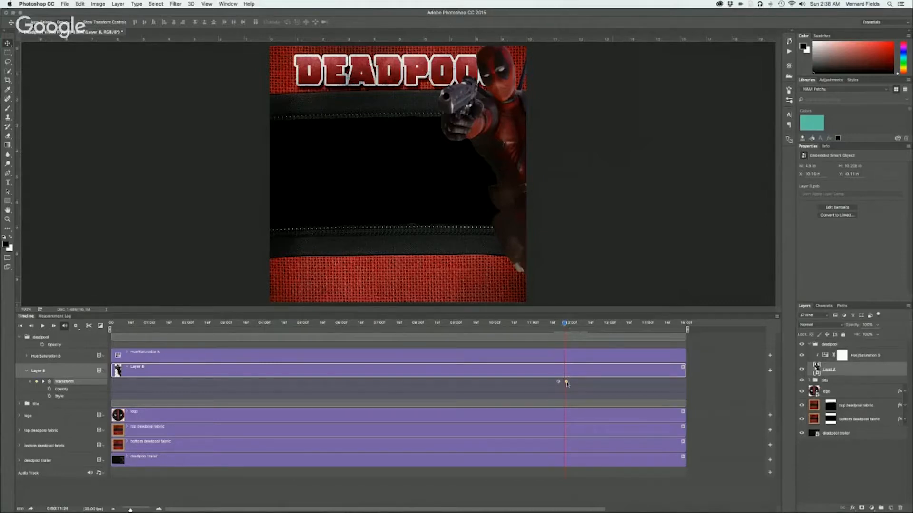
{"action": "left_click_drag", "start_coordinate": [566, 382], "coordinate": [565, 381]}
{"action": "mouse_move", "coordinate": [565, 324]}
{"action": "left_mouse_down"}
{"action": "mouse_move", "coordinate": [551, 324]}
{"action": "mouse_move", "coordinate": [566, 323]}
{"action": "left_mouse_up"}
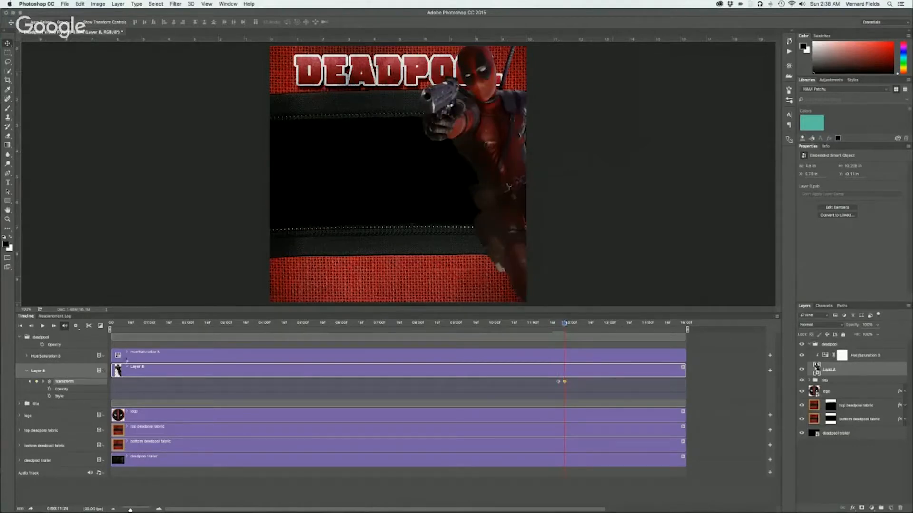
Add an Opacity keyframe where the Deadpool figure is in place, set its opacity to 0% at the off-canvas keyframe, and preview the entrance
{"action": "left_click", "coordinate": [49, 389]}
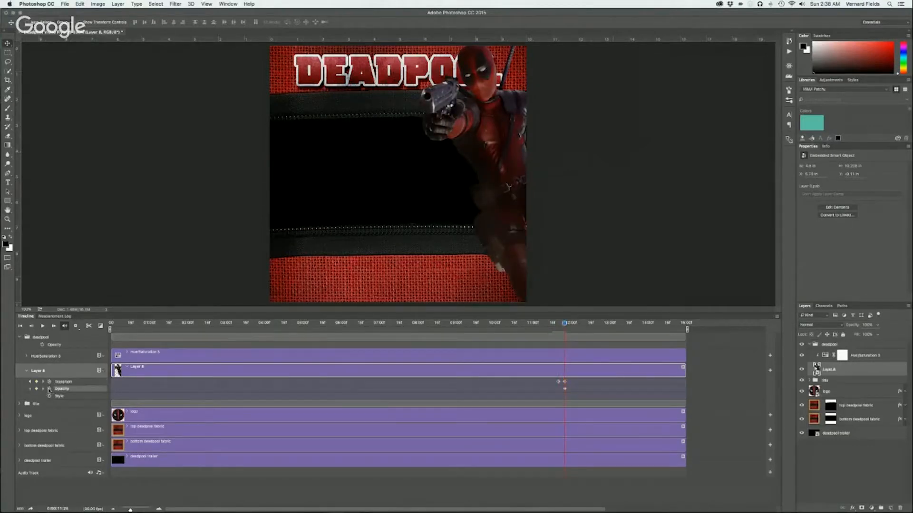
{"action": "left_click_drag", "start_coordinate": [565, 324], "coordinate": [558, 323]}
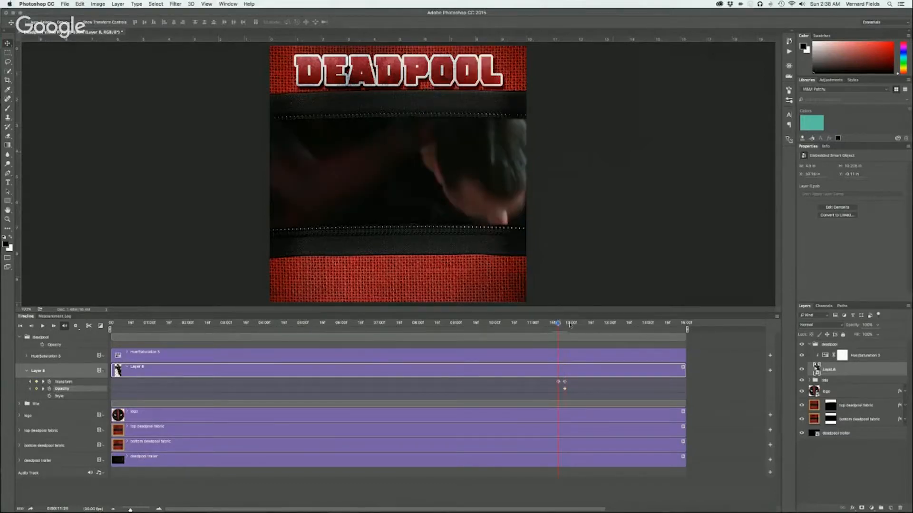
{"action": "left_click", "coordinate": [852, 327]}
{"action": "type", "text": "0"}
{"action": "left_click_drag", "start_coordinate": [558, 324], "coordinate": [584, 322]}
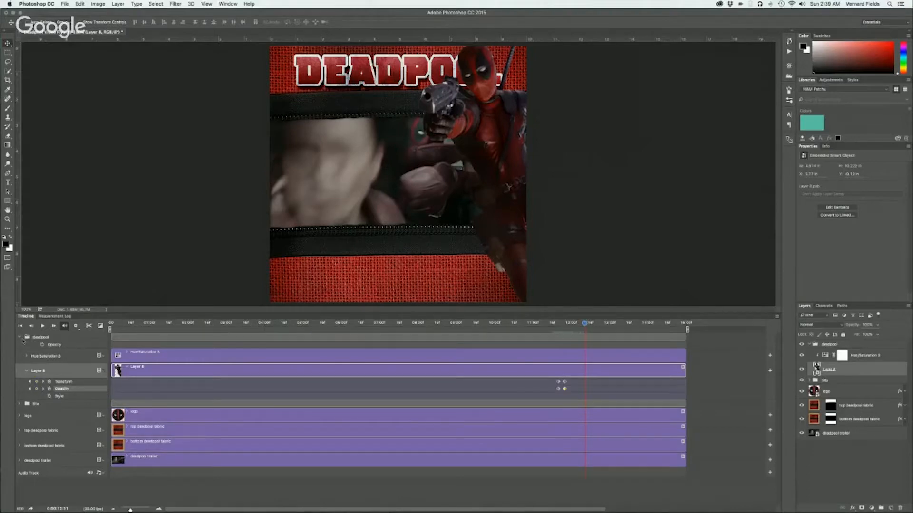
Collapse the deadpool group in the timeline and expand the logo layer's properties
{"action": "left_click", "coordinate": [20, 337]}
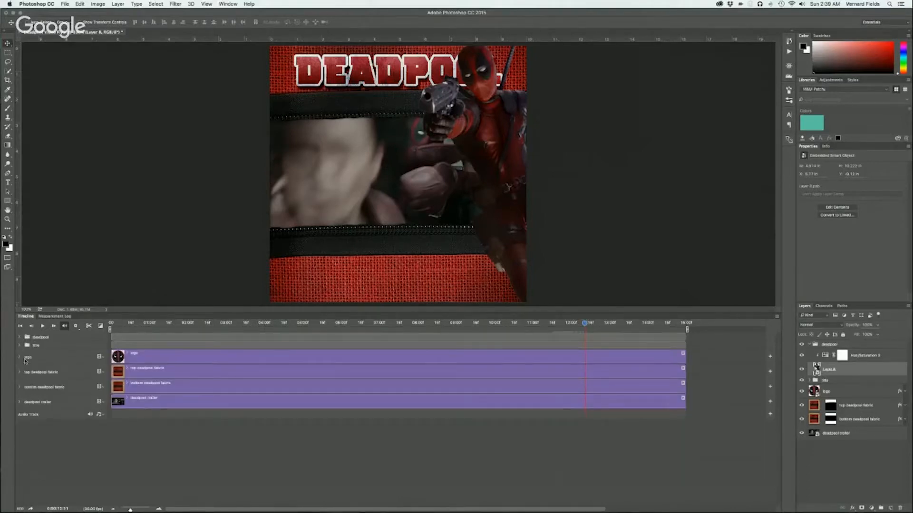
{"action": "left_click", "coordinate": [20, 358]}
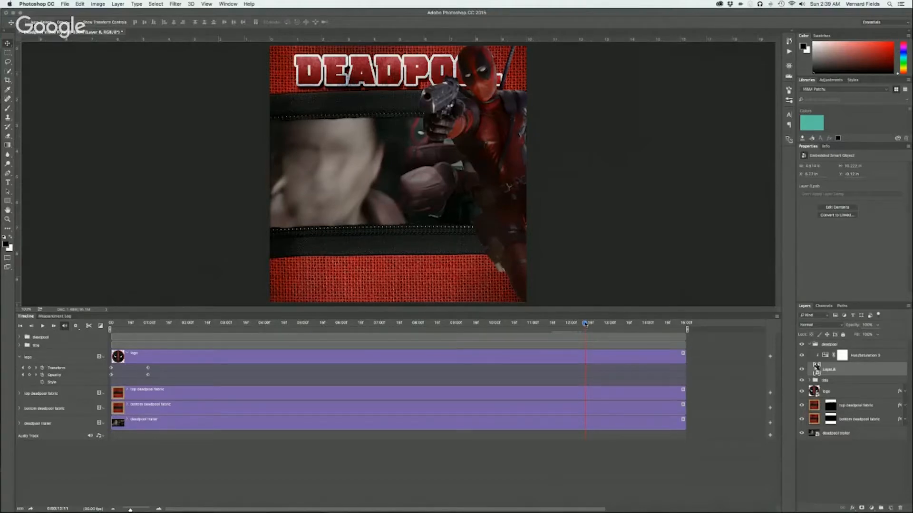
Add Transform and Opacity keyframes to the logo layer just after the 12-second mark
{"action": "mouse_move", "coordinate": [585, 324]}
{"action": "left_mouse_down"}
{"action": "mouse_move", "coordinate": [555, 323]}
{"action": "mouse_move", "coordinate": [575, 323]}
{"action": "left_mouse_up"}
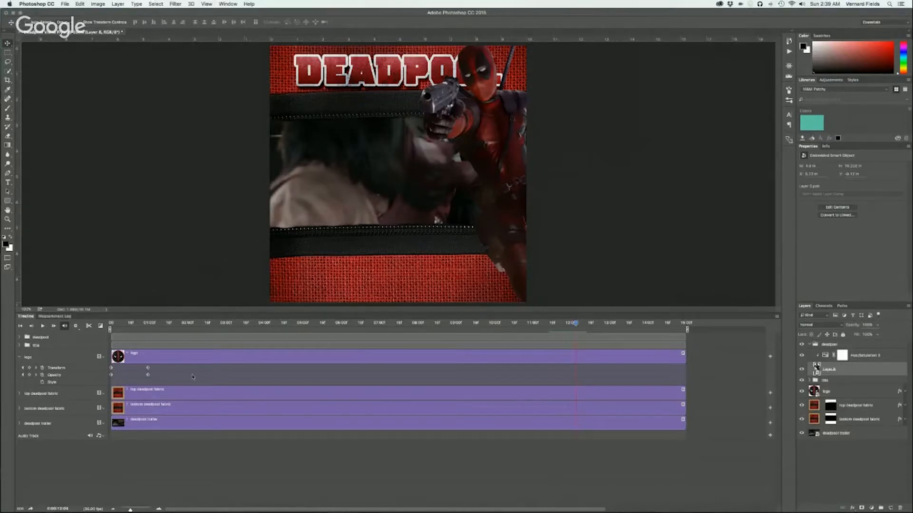
{"action": "left_click", "coordinate": [29, 368]}
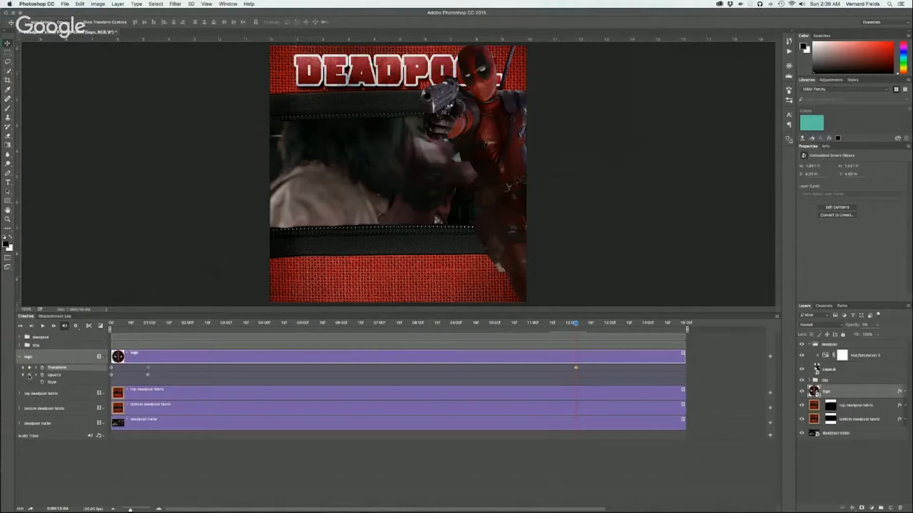
{"action": "left_click", "coordinate": [29, 375]}
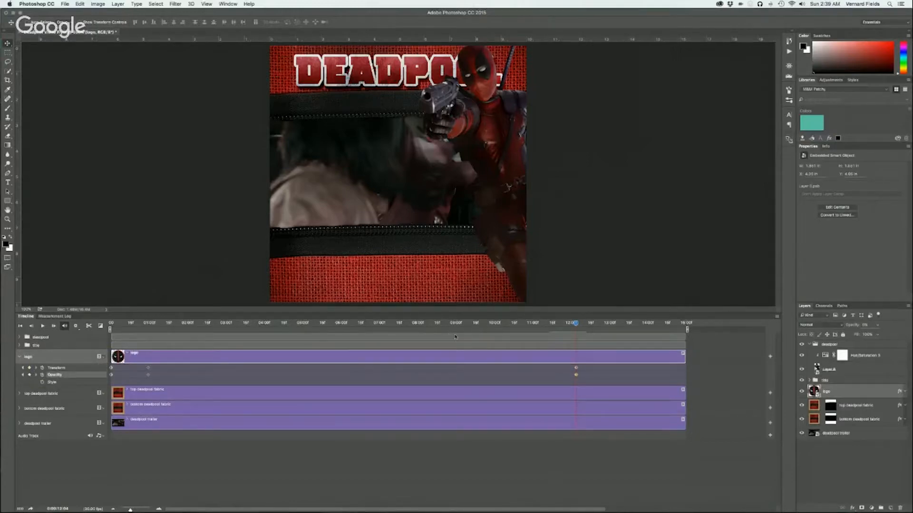
Move the invisible logo down to the bottom centre of the canvas at its new Transform keyframe, just above the canvas edge
{"action": "left_click_drag", "start_coordinate": [576, 324], "coordinate": [575, 325]}
{"action": "key", "text": "super+t"}
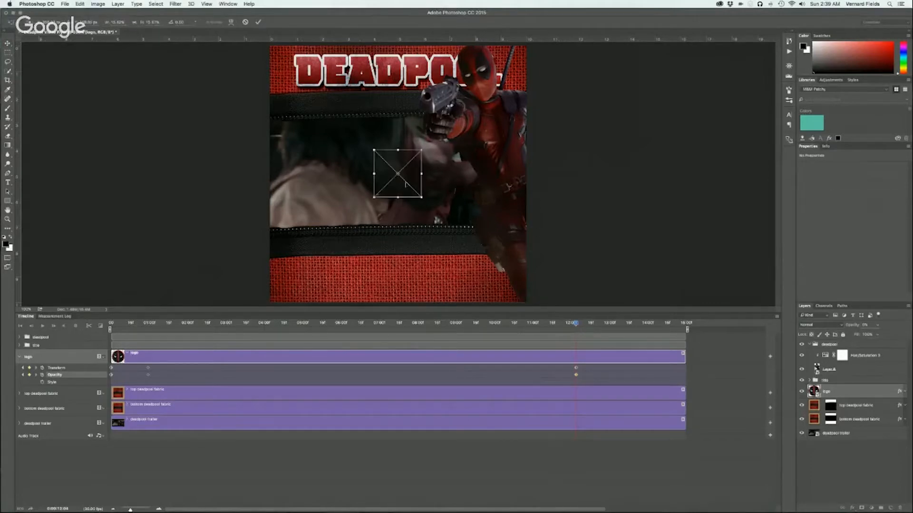
{"action": "left_click_drag", "start_coordinate": [405, 184], "coordinate": [395, 289]}
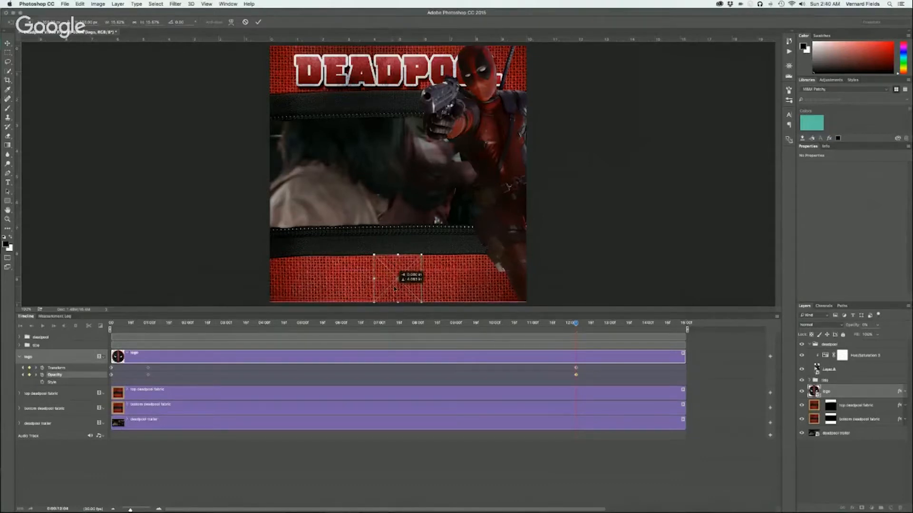
{"action": "left_click_drag", "start_coordinate": [394, 288], "coordinate": [394, 288]}
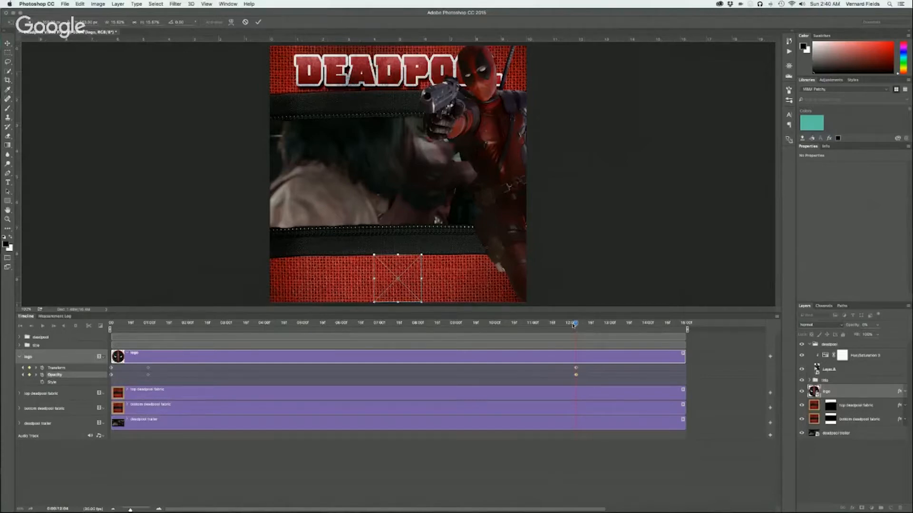
{"action": "left_click_drag", "start_coordinate": [413, 290], "coordinate": [413, 283]}
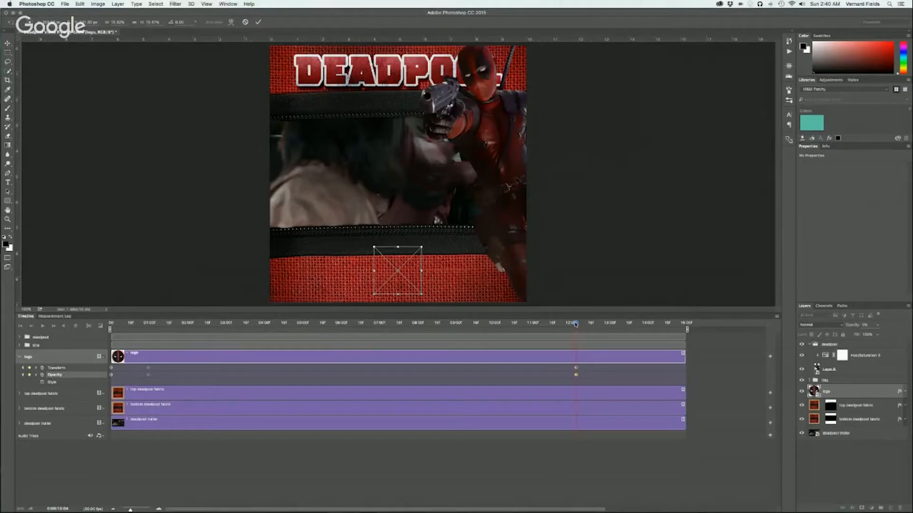
{"action": "key", "text": "Return"}
Set the logo's opacity to 100% a few frames after its hidden keyframe
{"action": "left_click_drag", "start_coordinate": [576, 324], "coordinate": [580, 324]}
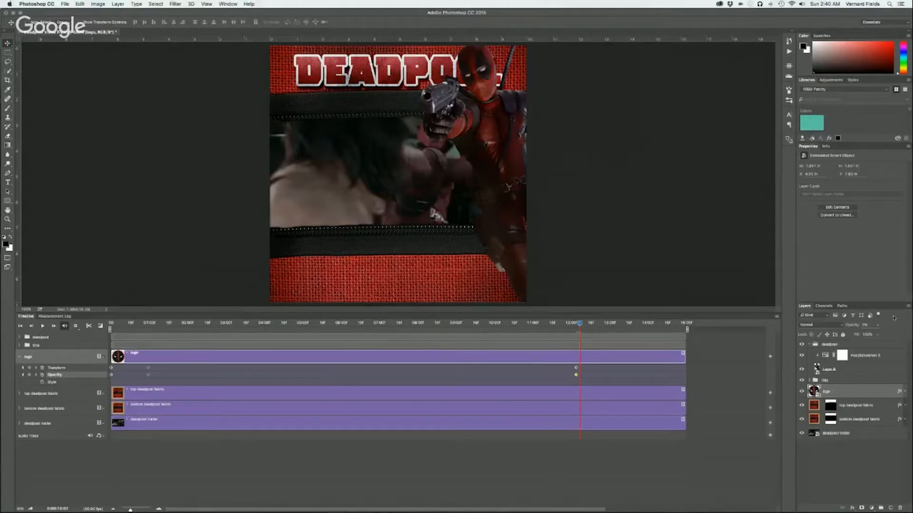
{"action": "type", "text": "100"}
{"action": "key", "text": "Return"}
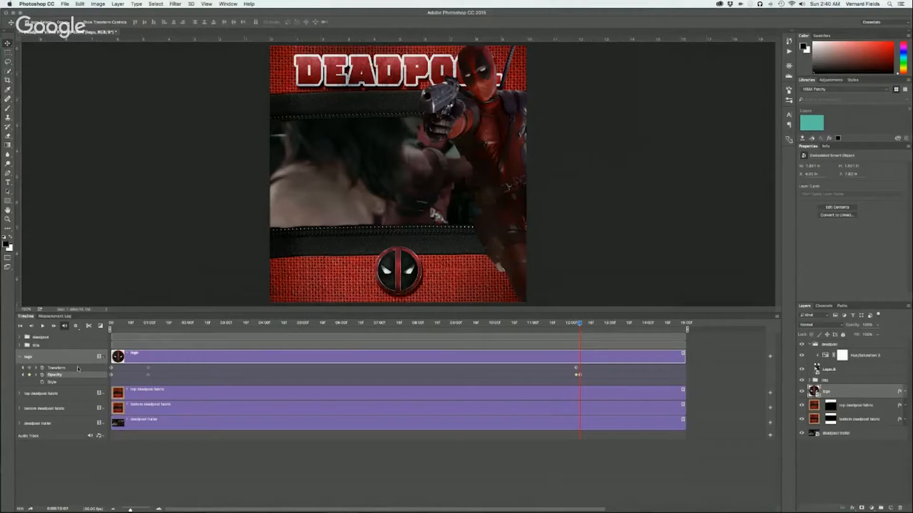
Scale the visible logo up to about 28% and move it to the canvas's lower-left area
{"action": "key", "text": "super+t"}
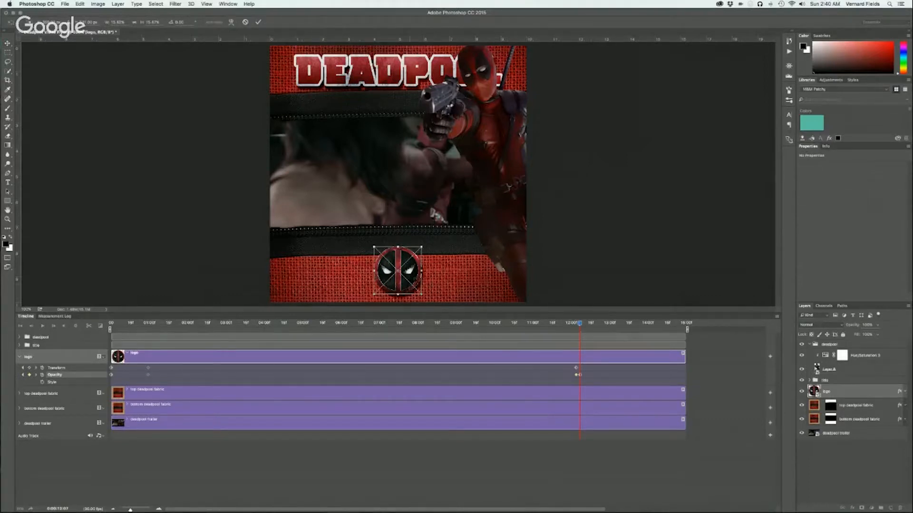
{"action": "left_click_drag", "start_coordinate": [422, 247], "coordinate": [441, 227]}
{"action": "left_click_drag", "start_coordinate": [411, 290], "coordinate": [415, 267]}
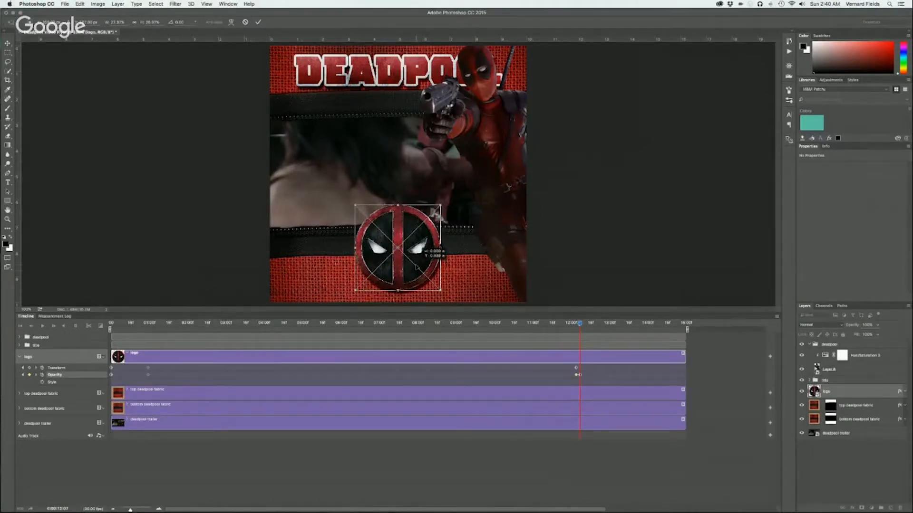
{"action": "key", "text": "Return"}
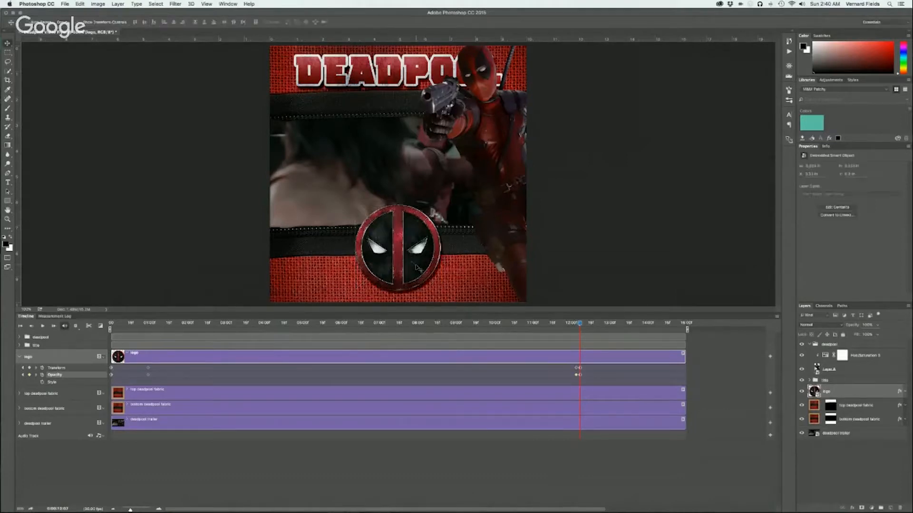
{"action": "left_click_drag", "start_coordinate": [419, 269], "coordinate": [360, 272]}
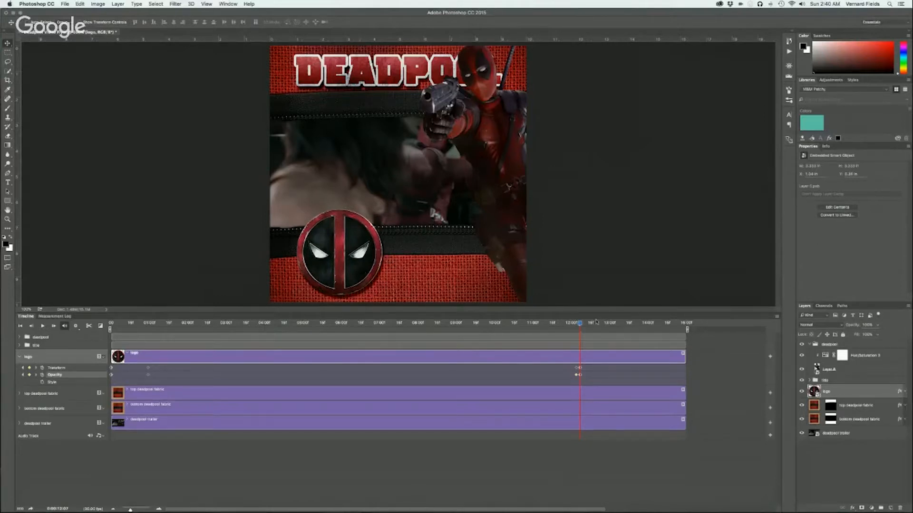
Delete the Transform keyframe holding the enlarged logo in the timeline
{"action": "left_click_drag", "start_coordinate": [580, 324], "coordinate": [579, 322]}
{"action": "left_click", "coordinate": [579, 368]}
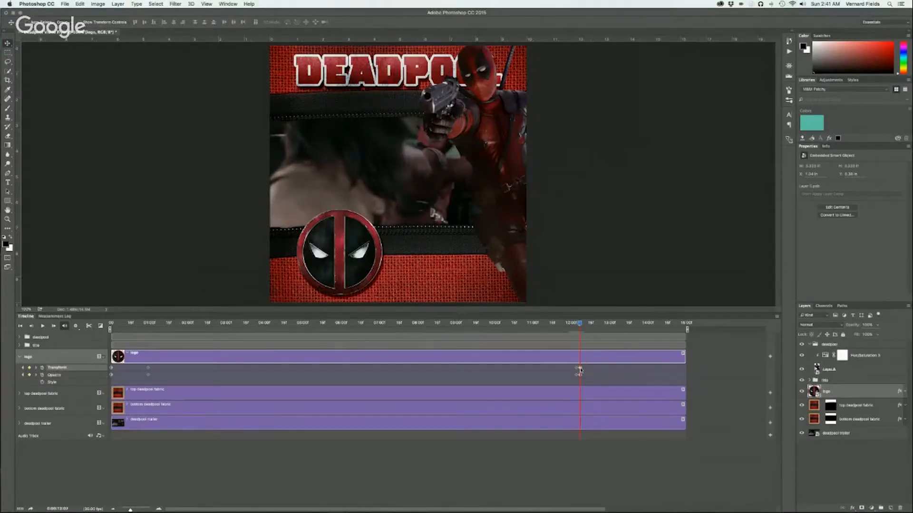
{"action": "right_click", "coordinate": [580, 369]}
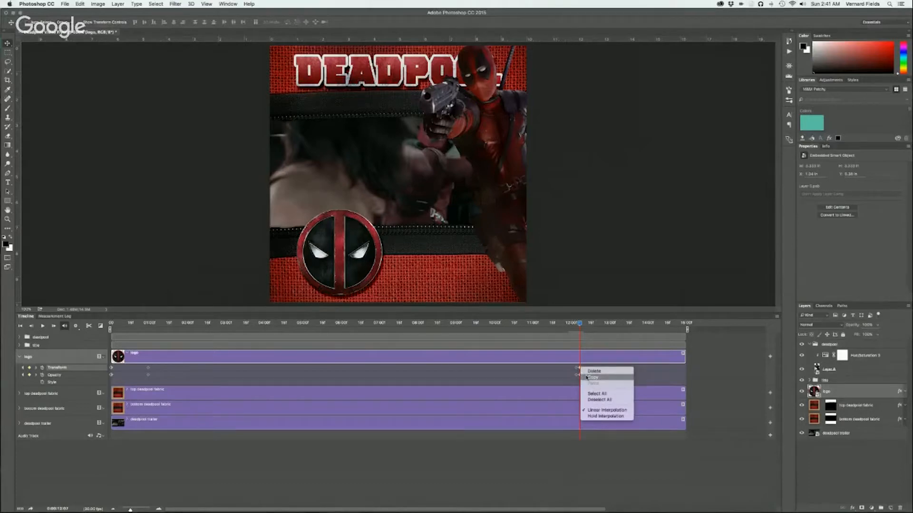
{"action": "left_click", "coordinate": [592, 377]}
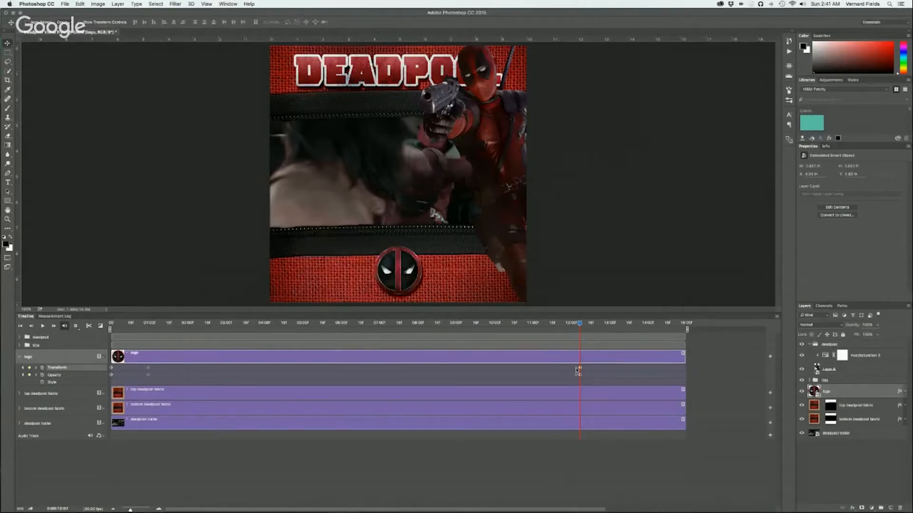
Move the small logo to the canvas's lower-left corner at the frame of its 100% Opacity keyframe
{"action": "left_click_drag", "start_coordinate": [580, 325], "coordinate": [576, 323]}
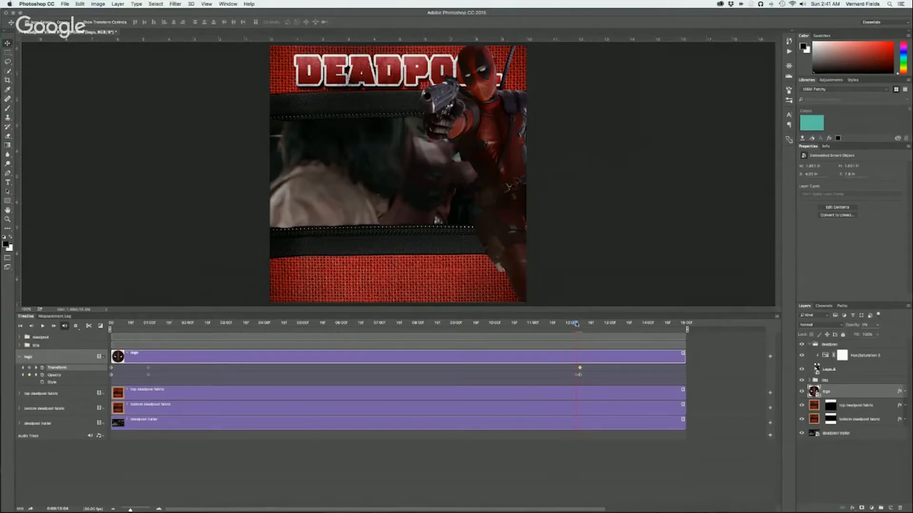
{"action": "left_click_drag", "start_coordinate": [576, 324], "coordinate": [580, 325]}
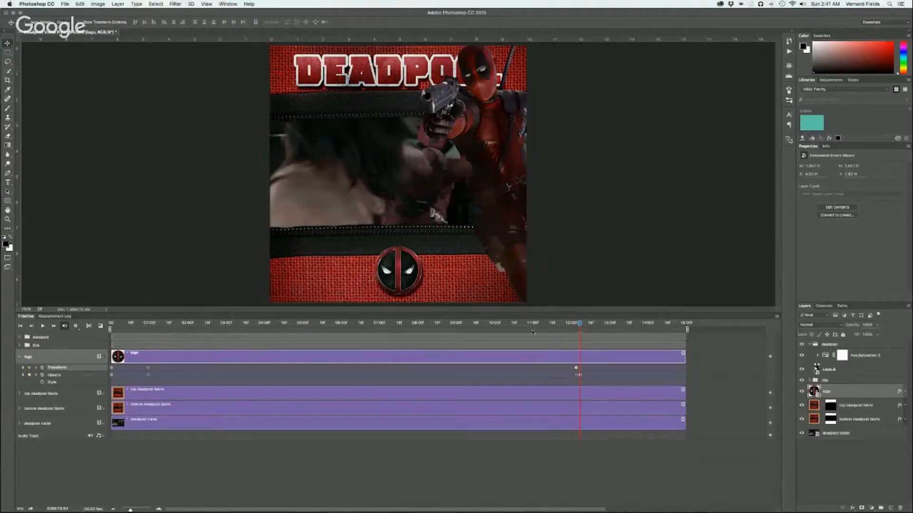
{"action": "left_click_drag", "start_coordinate": [410, 287], "coordinate": [330, 278]}
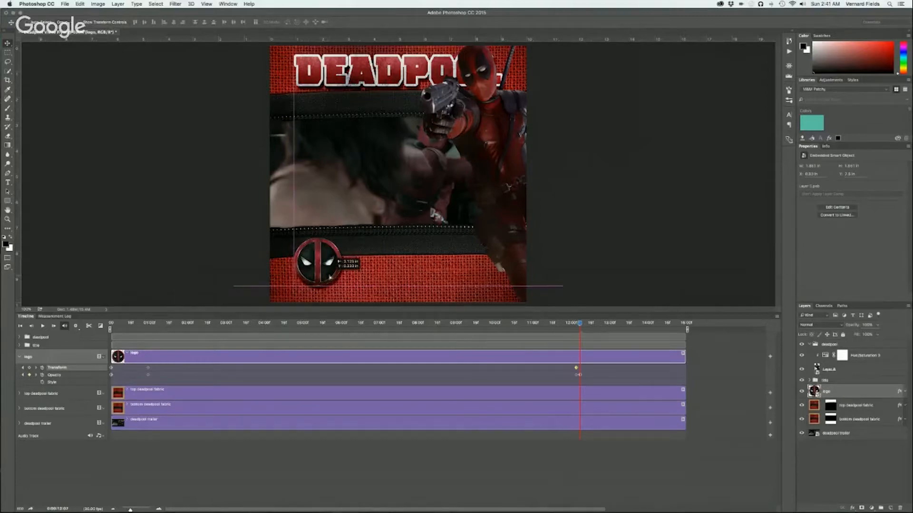
{"action": "left_click_drag", "start_coordinate": [329, 278], "coordinate": [332, 278]}
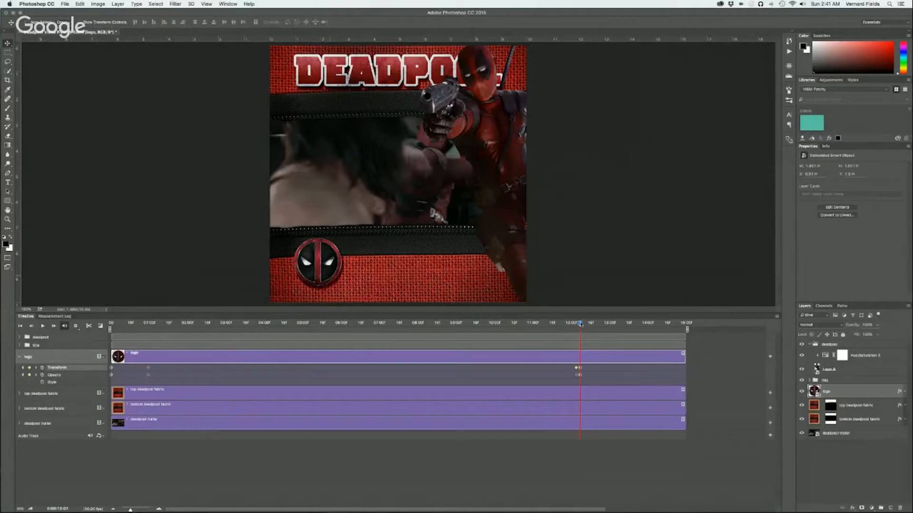
Return to the logo's hidden keyframe and delete the Transform keyframe a few frames after it
{"action": "left_click_drag", "start_coordinate": [580, 324], "coordinate": [576, 323]}
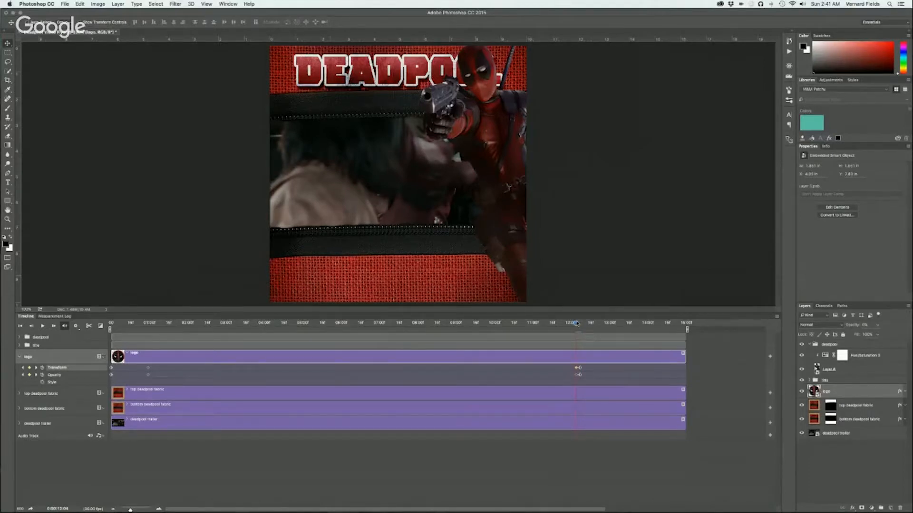
{"action": "key", "text": "super+t"}
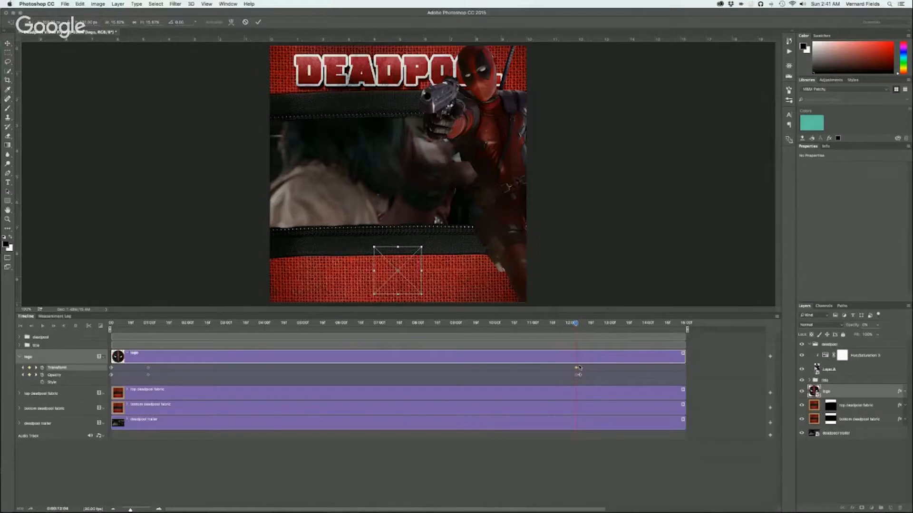
{"action": "key", "text": "Return"}
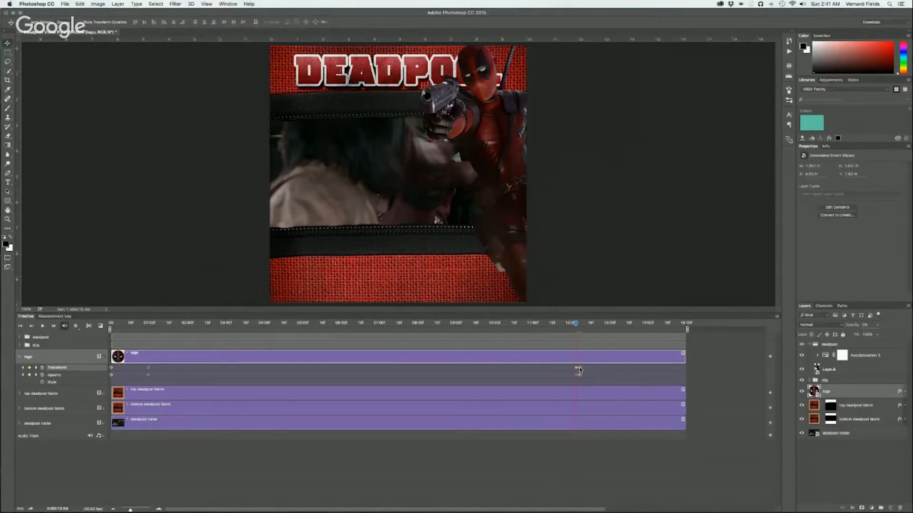
{"action": "right_click", "coordinate": [580, 369]}
{"action": "left_click", "coordinate": [587, 370]}
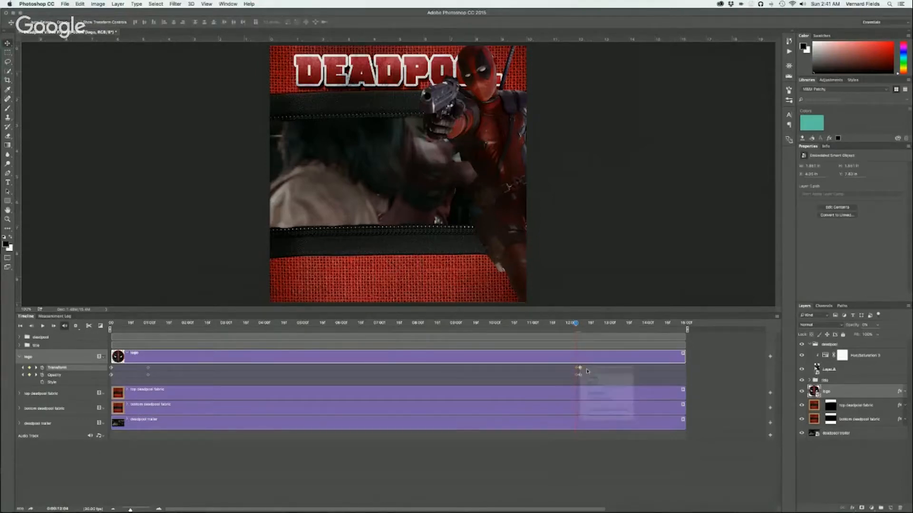
Move the invisible logo to the canvas's lower-left corner at its 0% Opacity keyframe
{"action": "key", "text": "ctrl+t"}
{"action": "left_click_drag", "start_coordinate": [411, 282], "coordinate": [329, 276]}
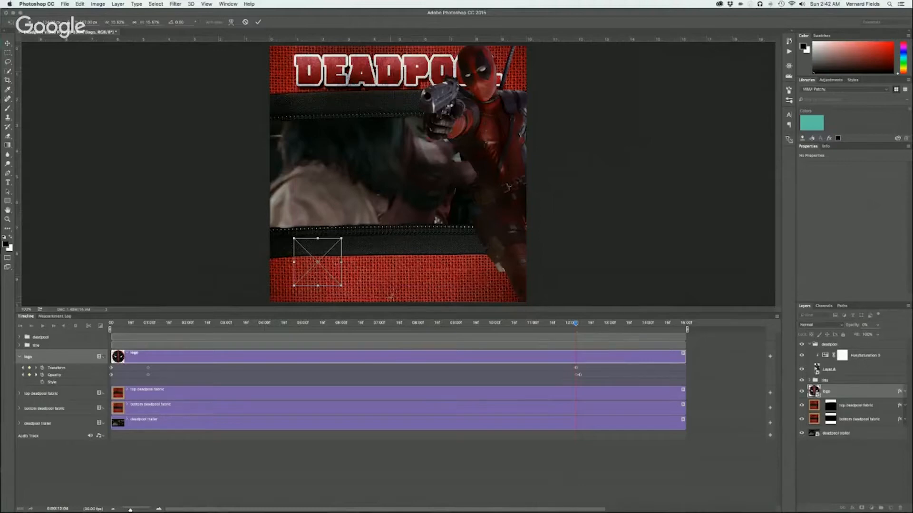
{"action": "key", "text": "Return"}
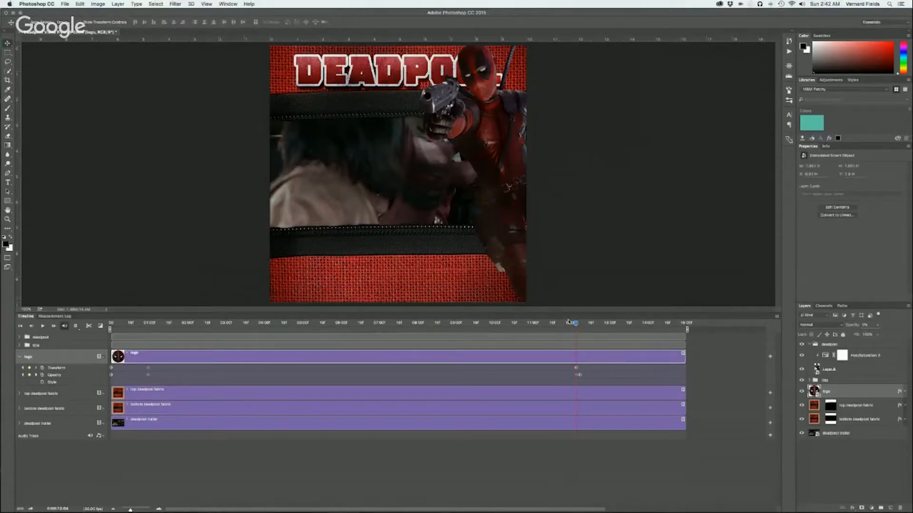
Enlarge the logo to about 22.5% at its 100% Opacity keyframe and raise it over the lower zipper
{"action": "left_click_drag", "start_coordinate": [576, 323], "coordinate": [580, 324]}
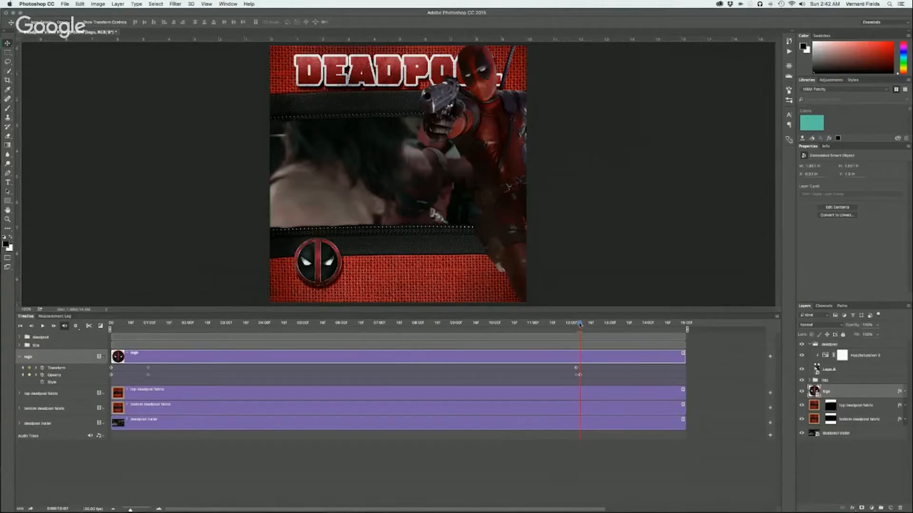
{"action": "key", "text": "super+t"}
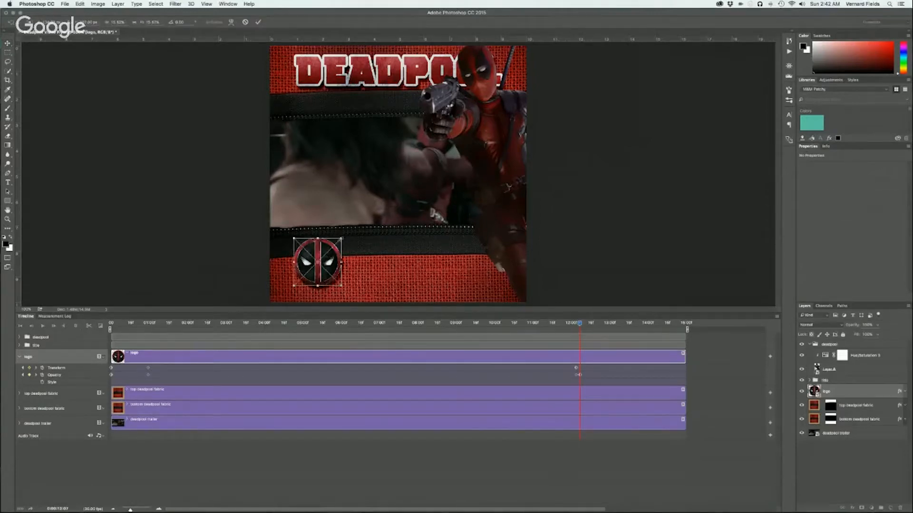
{"action": "mouse_move", "coordinate": [341, 238]}
{"action": "left_mouse_down"}
{"action": "mouse_move", "coordinate": [362, 219]}
{"action": "mouse_move", "coordinate": [355, 233]}
{"action": "left_mouse_up"}
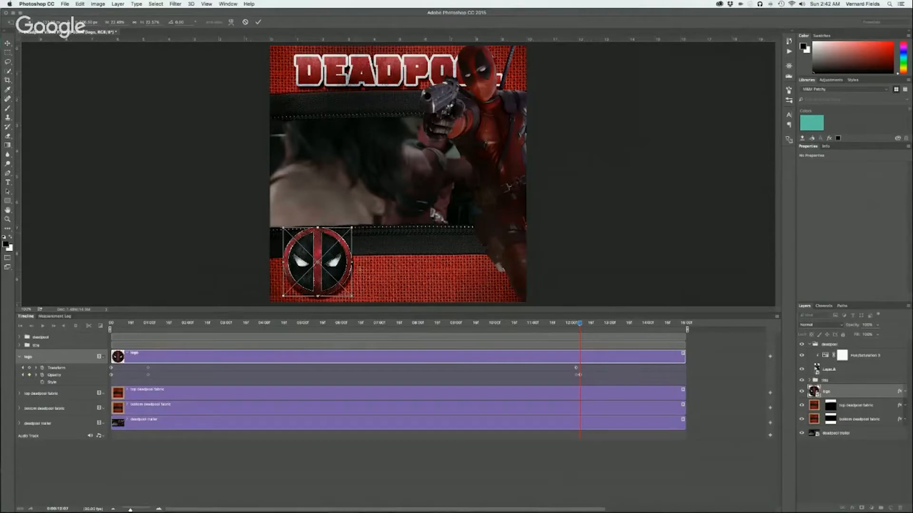
{"action": "left_click_drag", "start_coordinate": [329, 275], "coordinate": [335, 262]}
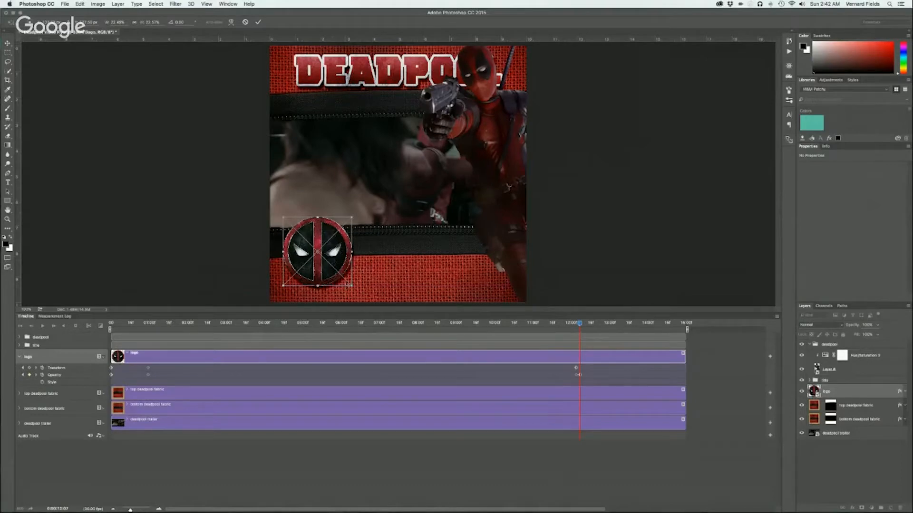
{"action": "key", "text": "Return"}
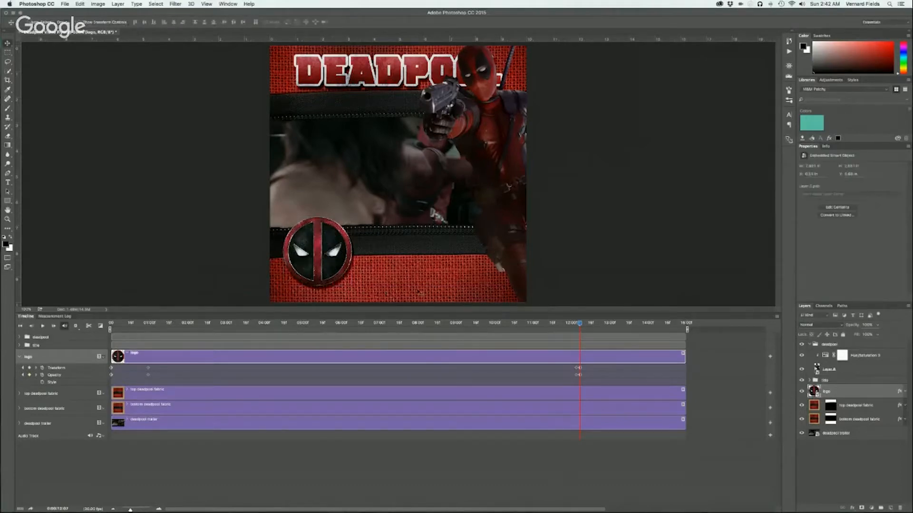
Scrub through to the end of the video, return to its start and collapse the logo layer's properties
{"action": "mouse_move", "coordinate": [579, 326]}
{"action": "left_mouse_down"}
{"action": "mouse_move", "coordinate": [572, 323]}
{"action": "mouse_move", "coordinate": [584, 323]}
{"action": "left_mouse_up"}
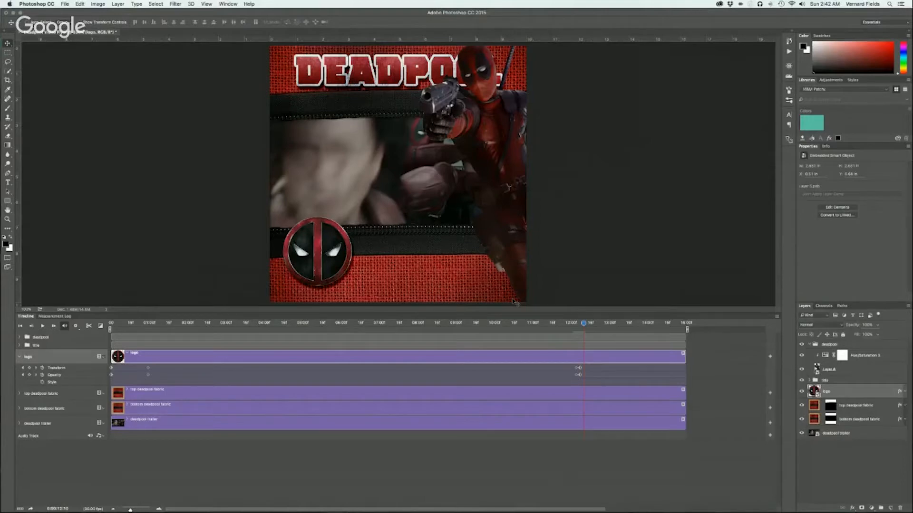
{"action": "left_click_drag", "start_coordinate": [585, 326], "coordinate": [682, 327]}
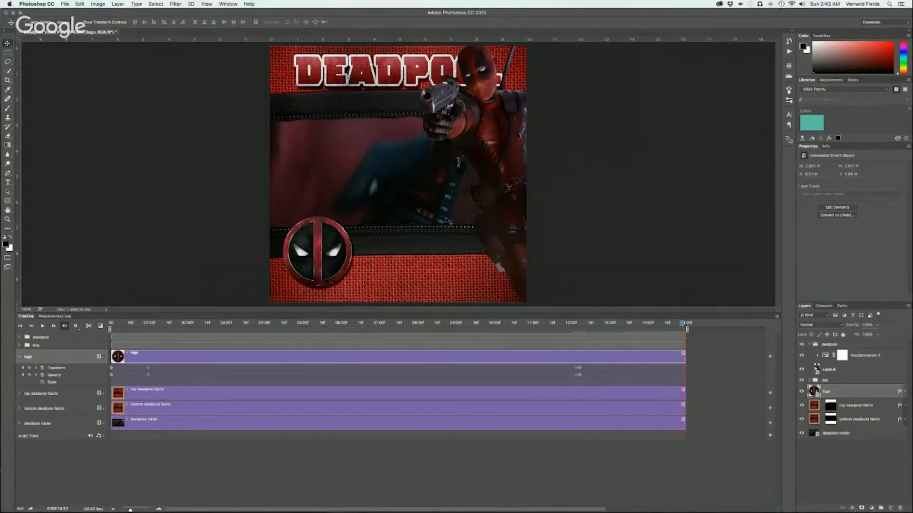
{"action": "left_click", "coordinate": [131, 324]}
{"action": "left_click_drag", "start_coordinate": [131, 323], "coordinate": [109, 328]}
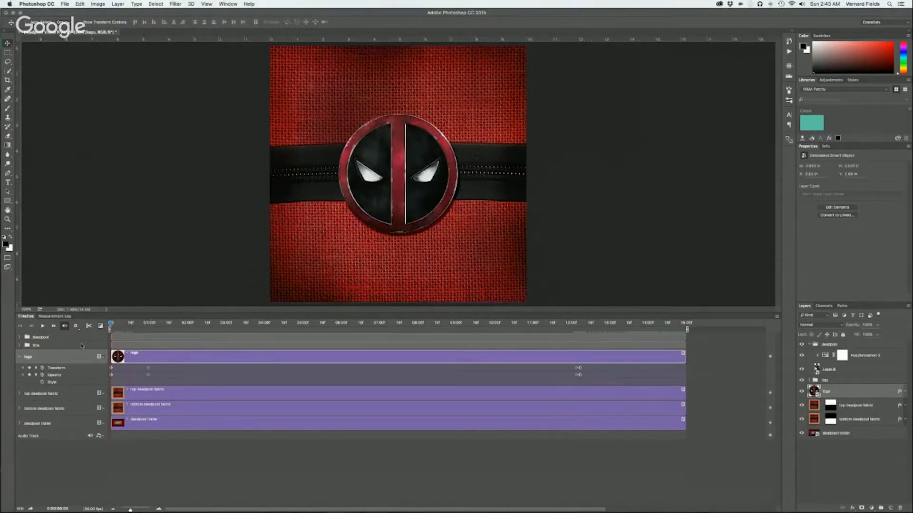
{"action": "left_click", "coordinate": [19, 357]}
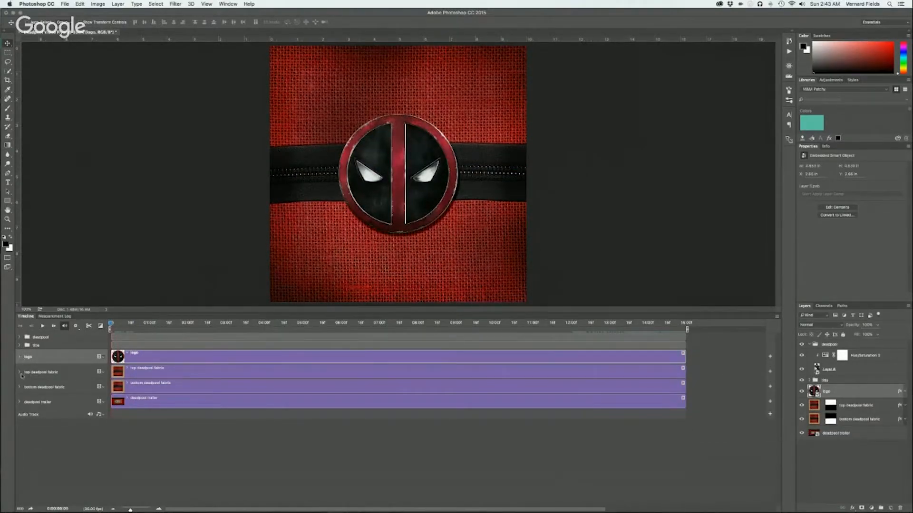
Copy the top deadpool fabric's Position and Layer Mask Position keyframes near 01:00 and move the playhead to 13:00
{"action": "left_click", "coordinate": [20, 373]}
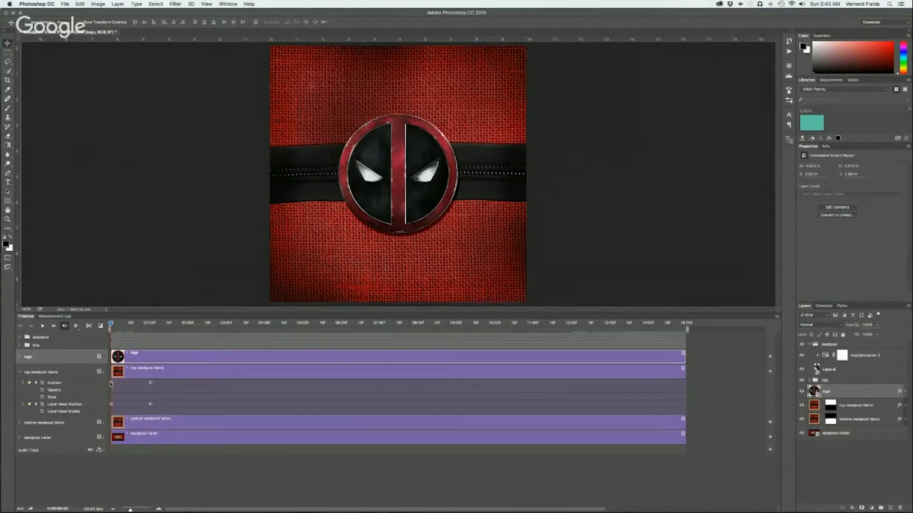
{"action": "left_click", "coordinate": [111, 384]}
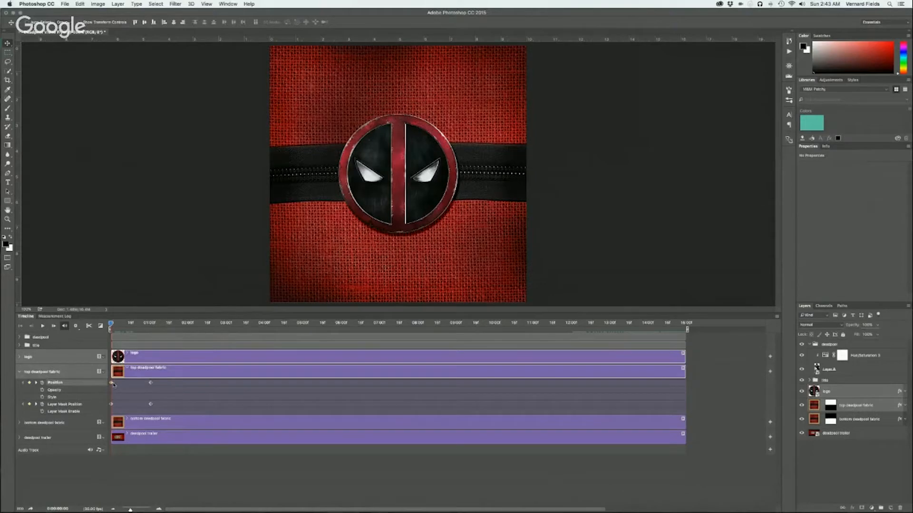
{"action": "left_click", "coordinate": [111, 404]}
{"action": "right_click", "coordinate": [112, 405]}
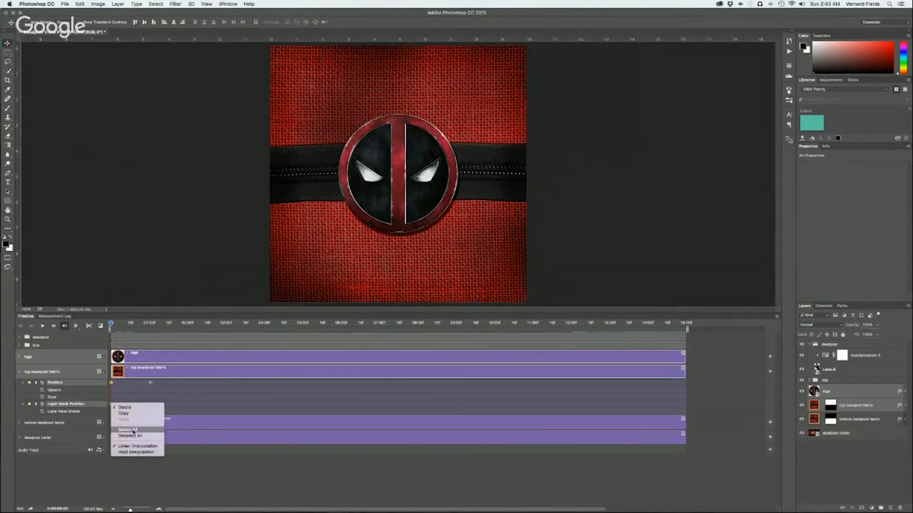
{"action": "left_click", "coordinate": [167, 396]}
{"action": "left_click", "coordinate": [150, 383]}
{"action": "left_click", "coordinate": [151, 405]}
{"action": "right_click", "coordinate": [150, 405]}
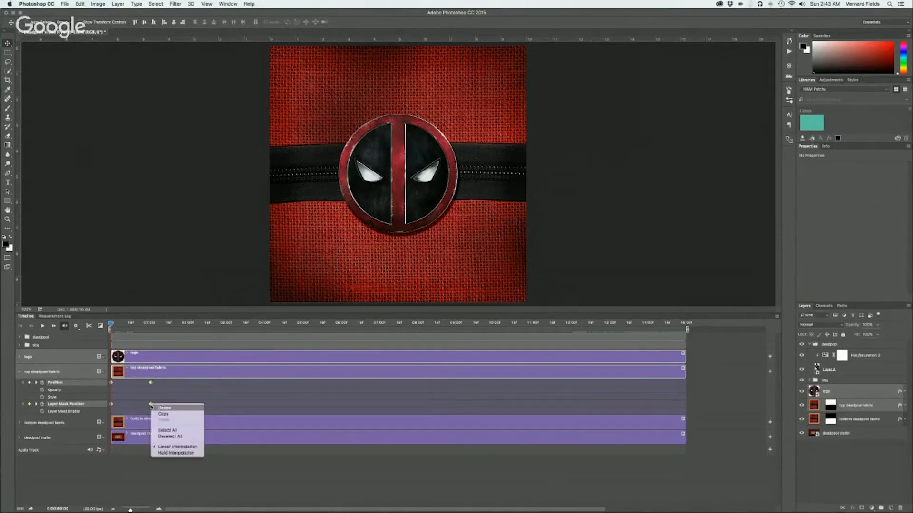
{"action": "left_click", "coordinate": [162, 415]}
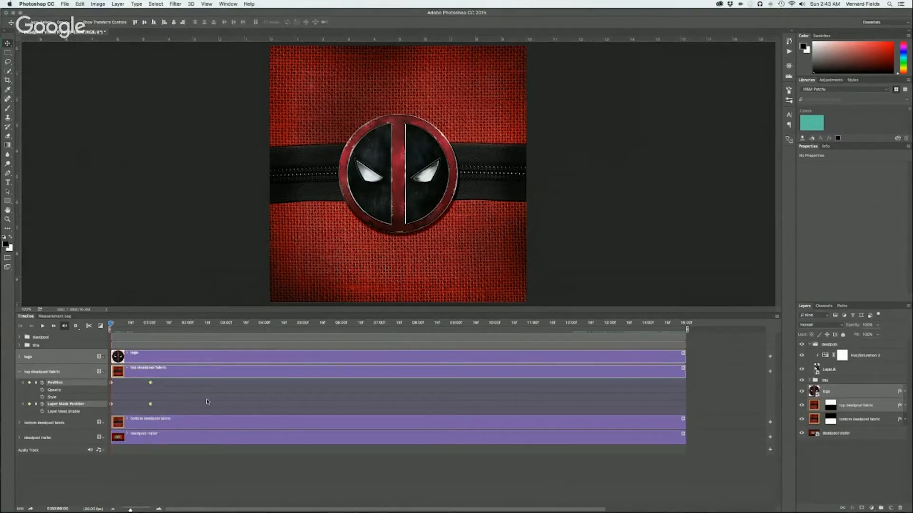
{"action": "left_click", "coordinate": [535, 323]}
{"action": "left_click_drag", "start_coordinate": [541, 323], "coordinate": [617, 331]}
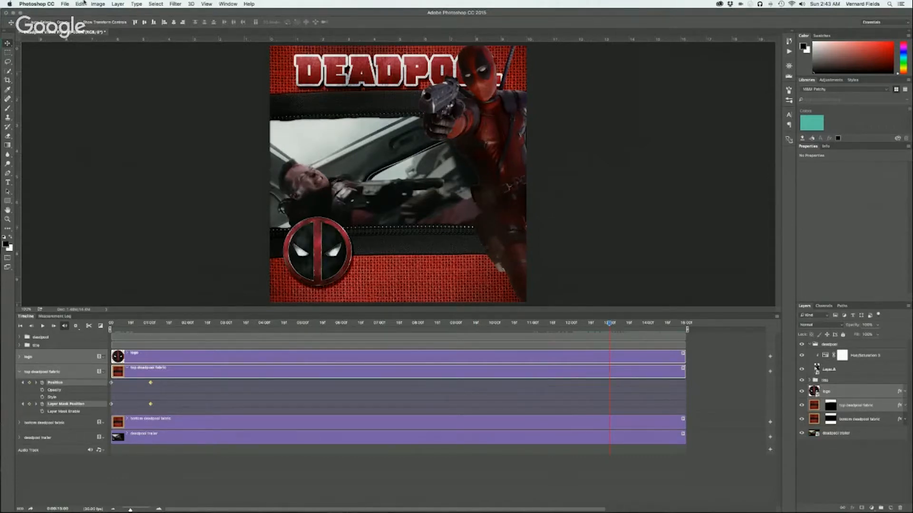
Try to paste the copied fabric keyframes at 13:00, undo the pasted layer and reselect the two source keyframes
{"action": "left_click", "coordinate": [81, 4]}
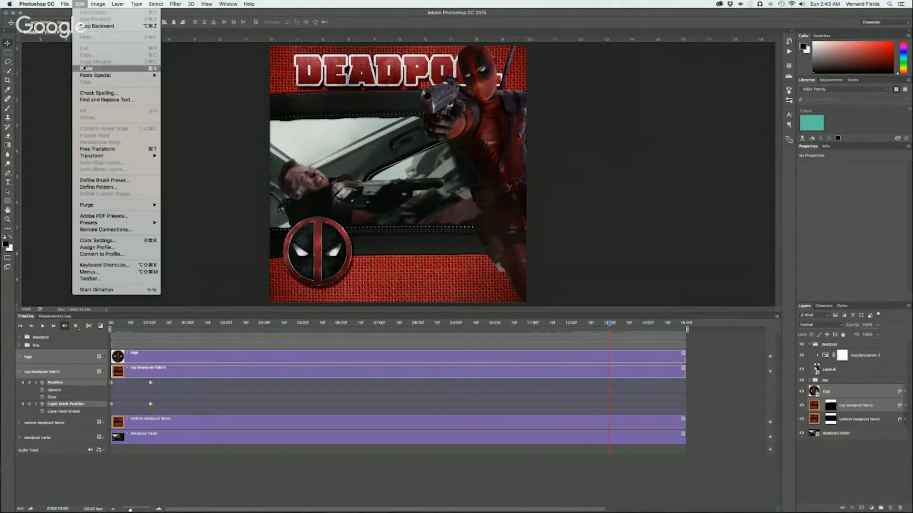
{"action": "left_click", "coordinate": [84, 69]}
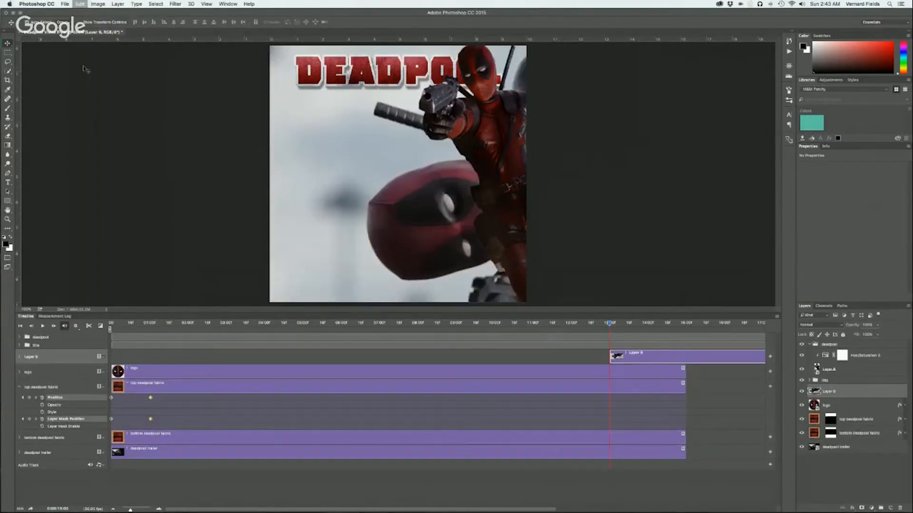
{"action": "key", "text": "super+z"}
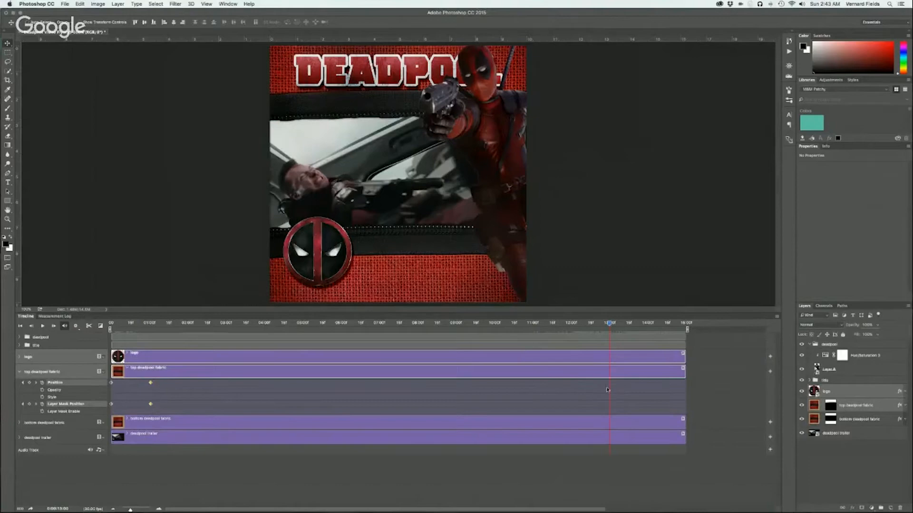
{"action": "left_click", "coordinate": [608, 390]}
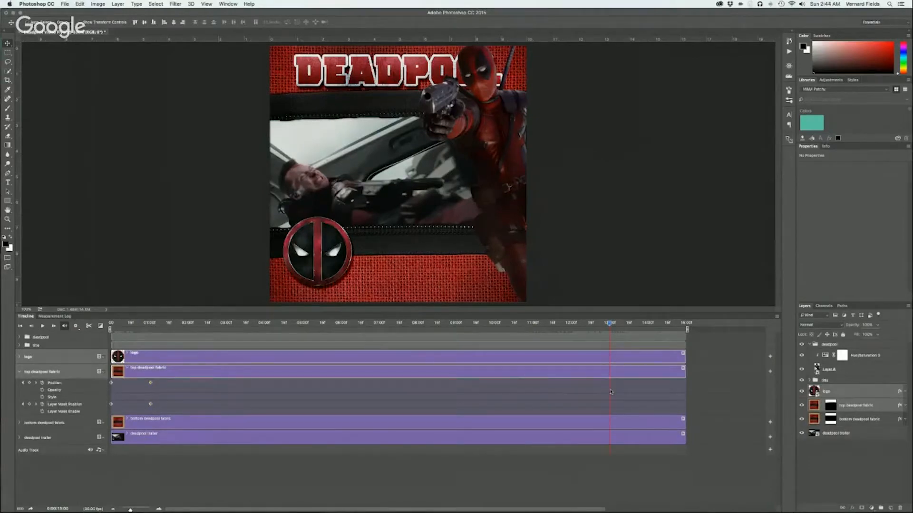
{"action": "left_click", "coordinate": [150, 383]}
{"action": "left_click", "coordinate": [151, 405], "text": "shift"}
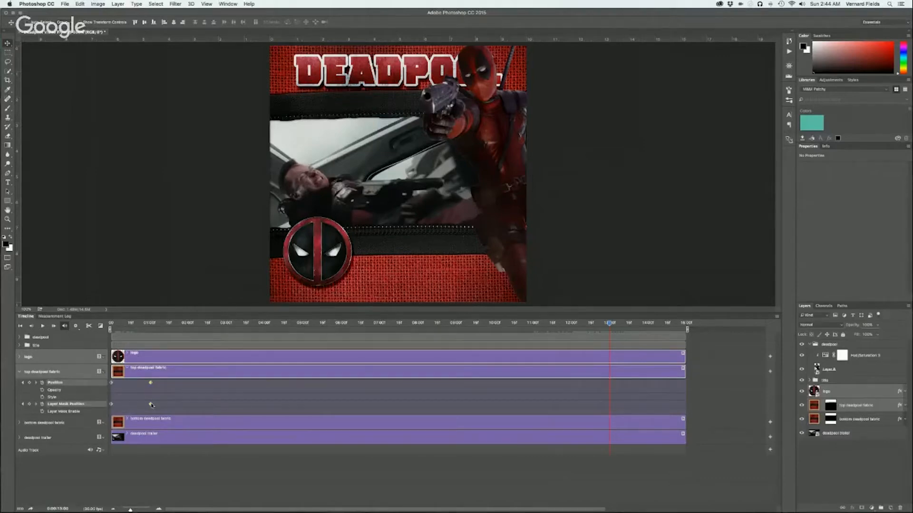
{"action": "left_click_drag", "start_coordinate": [151, 405], "coordinate": [165, 407]}
Add Position and Layer Mask Position keyframes at 13:00 to both the top and bottom deadpool fabric layers
{"action": "left_click", "coordinate": [29, 383]}
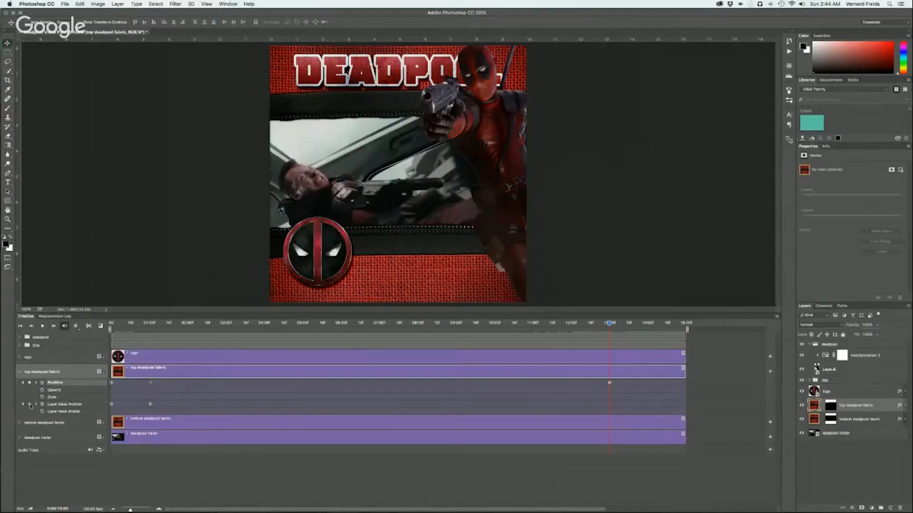
{"action": "left_click", "coordinate": [30, 404]}
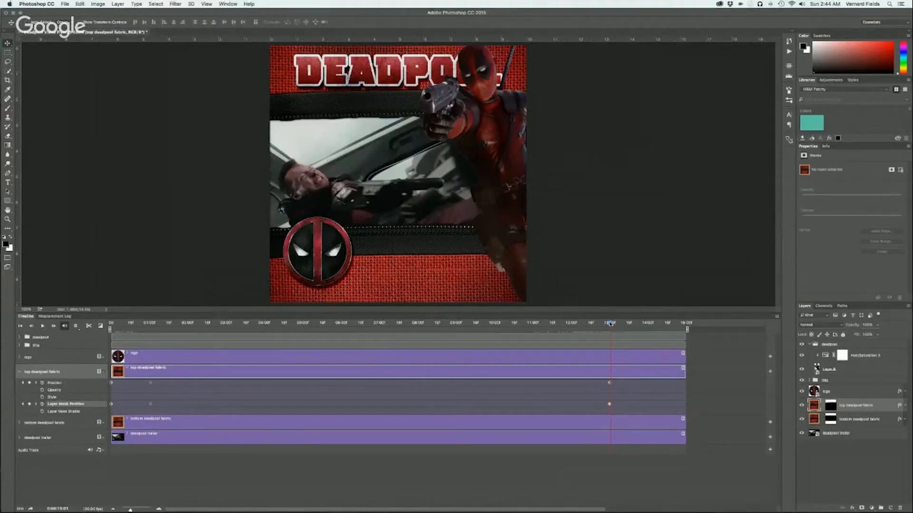
{"action": "left_click", "coordinate": [19, 423]}
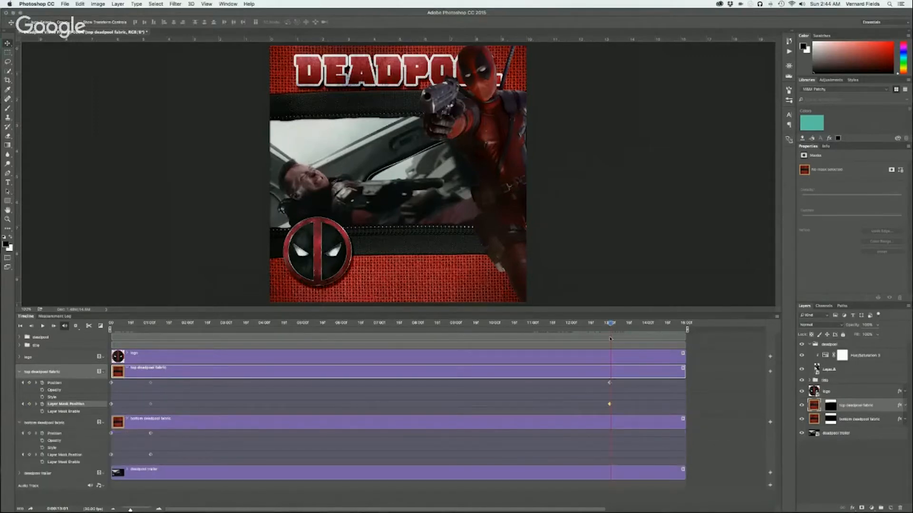
{"action": "left_click_drag", "start_coordinate": [611, 324], "coordinate": [609, 324]}
{"action": "left_click", "coordinate": [29, 434]}
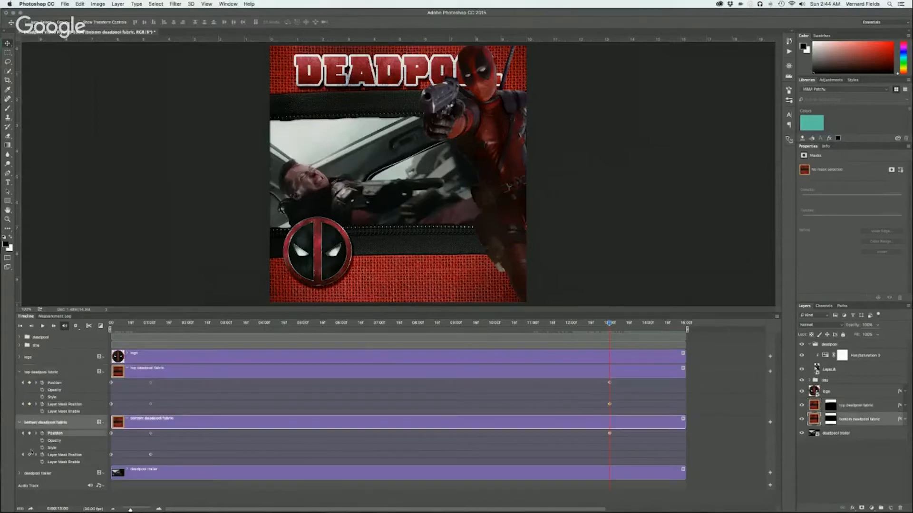
{"action": "left_click", "coordinate": [29, 455]}
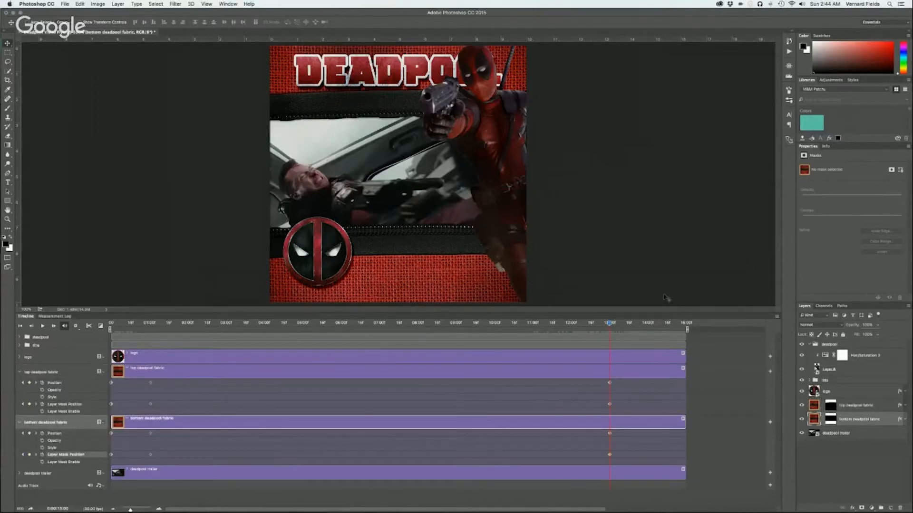
At 13:13, raise the bottom deadpool fabric and its mask straight up by about 2.1 in to its closed position
{"action": "left_click_drag", "start_coordinate": [611, 324], "coordinate": [625, 326]}
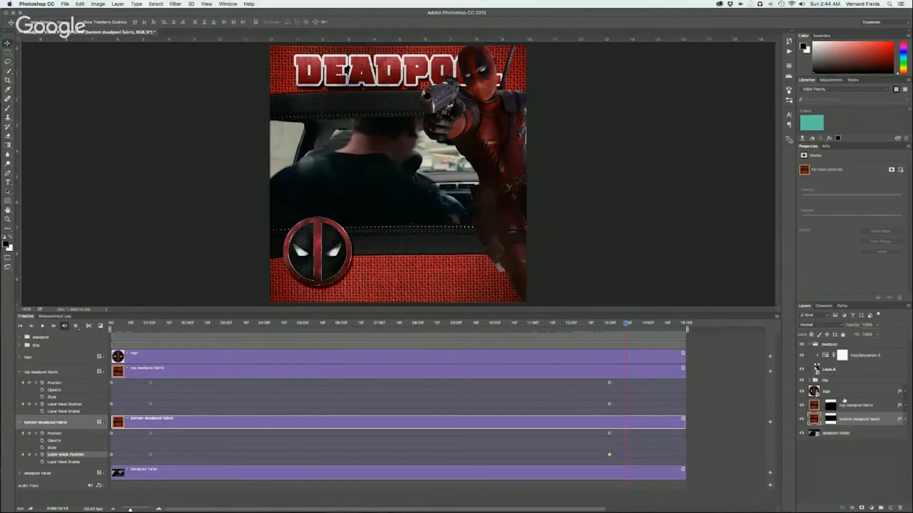
{"action": "left_click", "coordinate": [821, 417]}
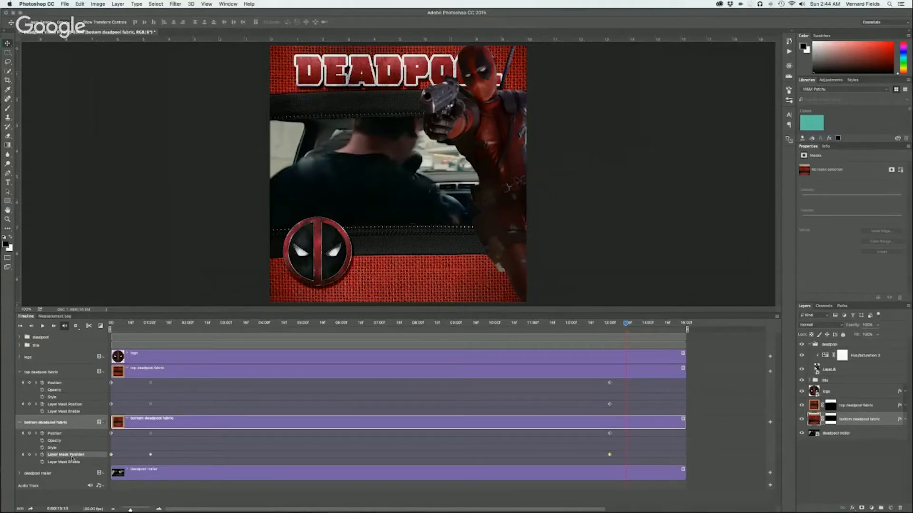
{"action": "left_click", "coordinate": [64, 434]}
{"action": "left_click_drag", "start_coordinate": [427, 282], "coordinate": [428, 227]}
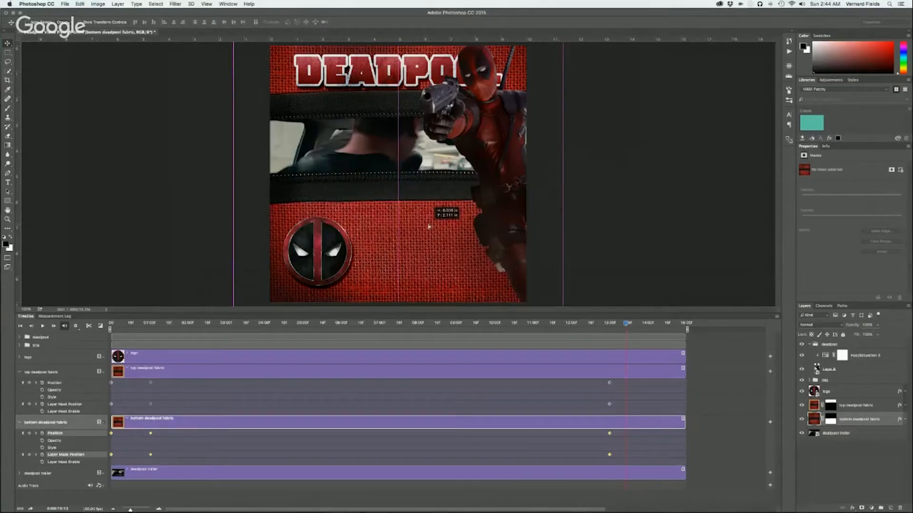
{"action": "left_click_drag", "start_coordinate": [429, 226], "coordinate": [428, 226]}
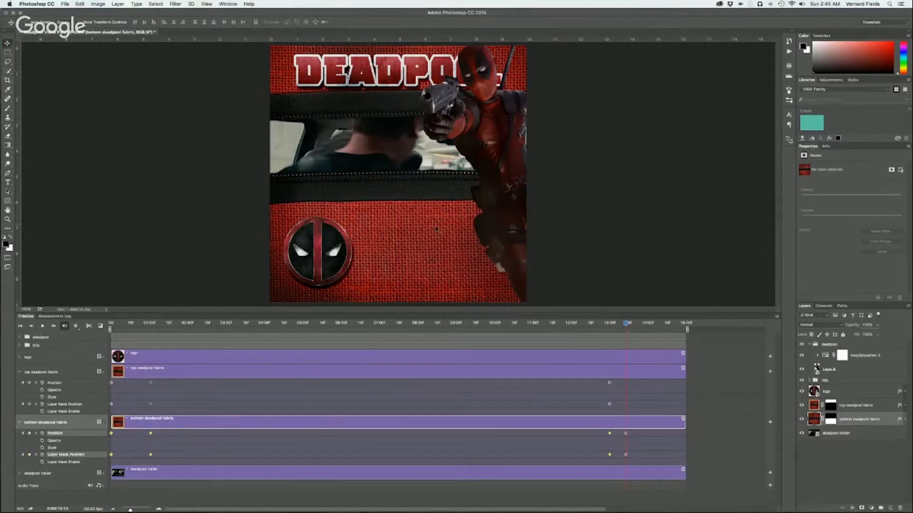
At 13:13, lower the top deadpool fabric and its mask until its zipper teeth meet the bottom fabric's
{"action": "left_click_drag", "start_coordinate": [626, 326], "coordinate": [624, 324]}
{"action": "left_click", "coordinate": [65, 384]}
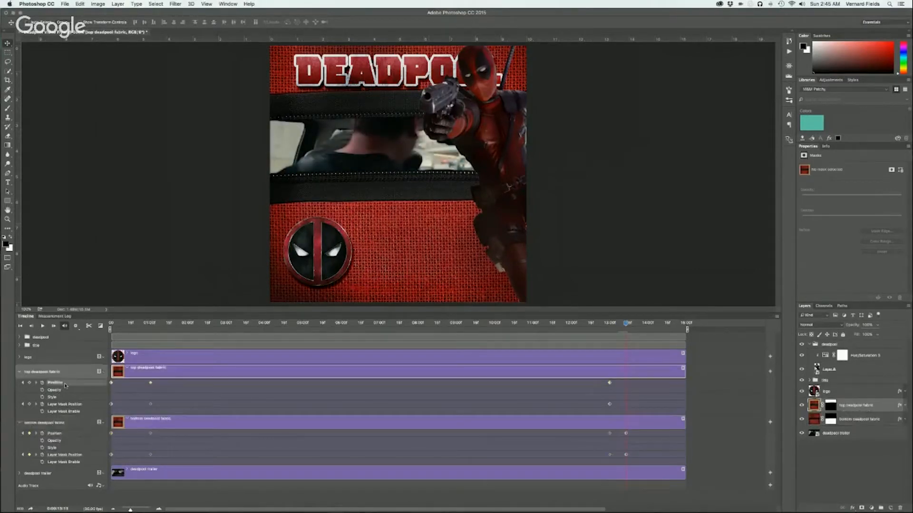
{"action": "left_click", "coordinate": [69, 404], "text": "shift"}
{"action": "left_click_drag", "start_coordinate": [280, 78], "coordinate": [276, 129]}
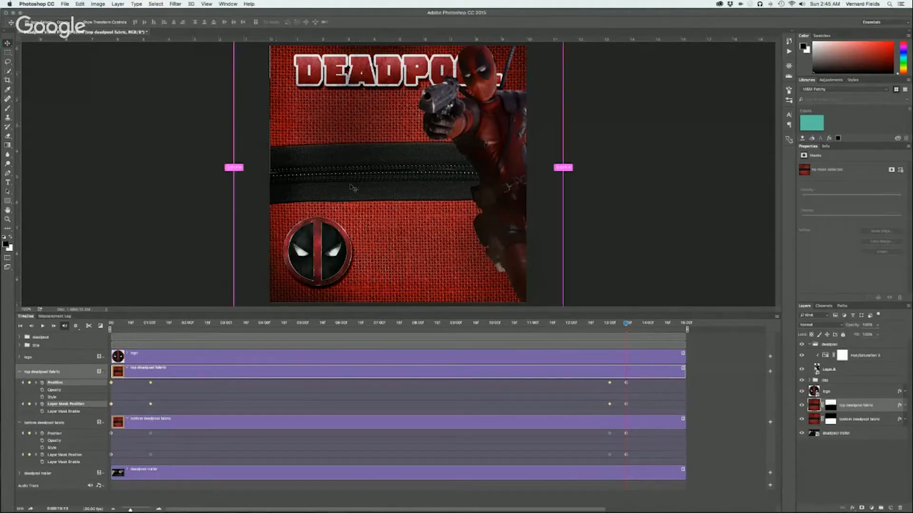
{"action": "key", "text": "super+z"}
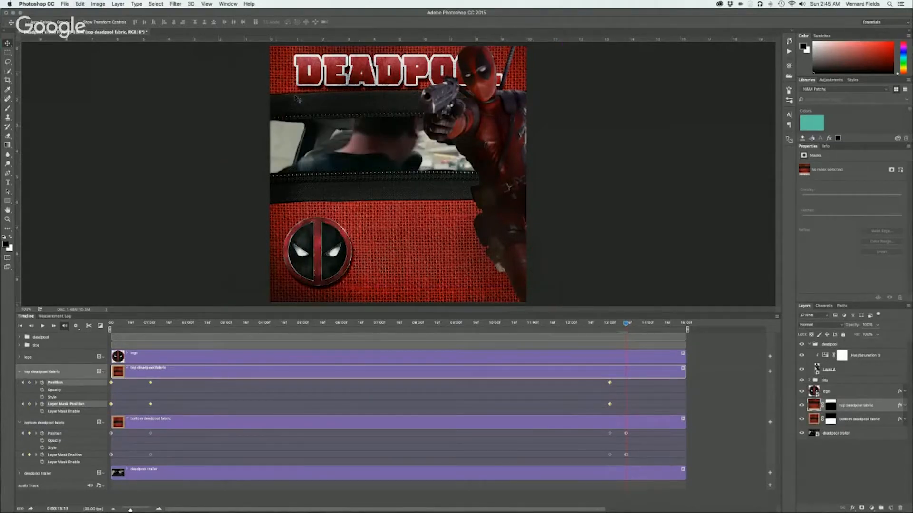
{"action": "left_click_drag", "start_coordinate": [297, 99], "coordinate": [291, 153]}
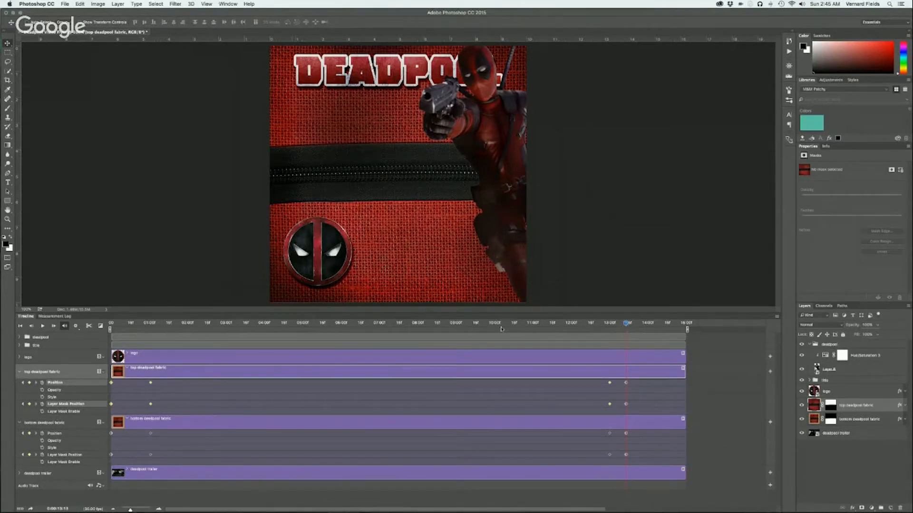
Collapse both fabric layers' properties and move the logo from the lower-left corner onto the closed zipper at 13:14
{"action": "mouse_move", "coordinate": [626, 323]}
{"action": "left_mouse_down"}
{"action": "mouse_move", "coordinate": [560, 324]}
{"action": "mouse_move", "coordinate": [628, 324]}
{"action": "left_mouse_up"}
{"action": "left_click", "coordinate": [20, 372]}
{"action": "left_click", "coordinate": [19, 388]}
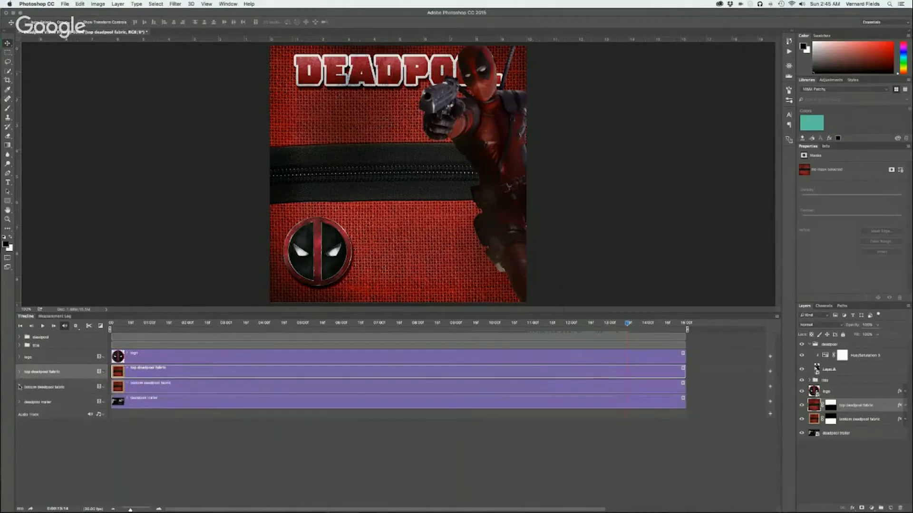
{"action": "left_click", "coordinate": [20, 357]}
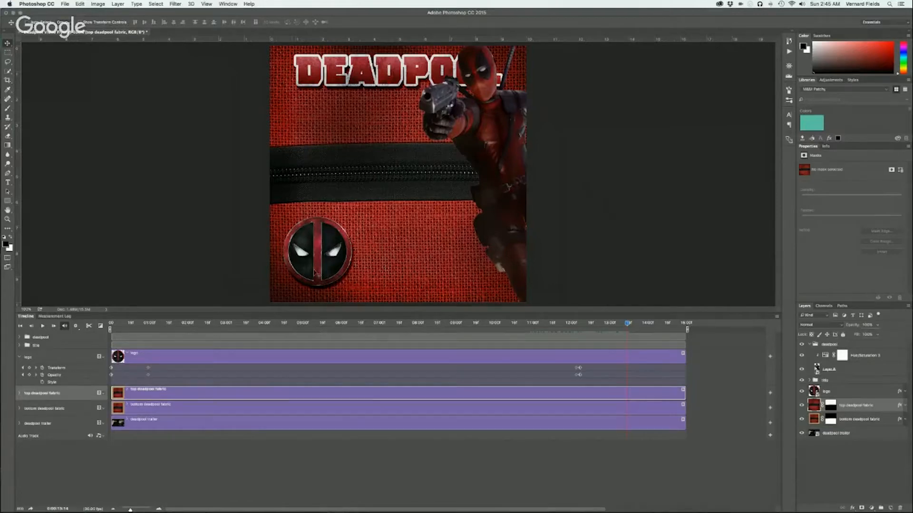
{"action": "left_click", "coordinate": [56, 355]}
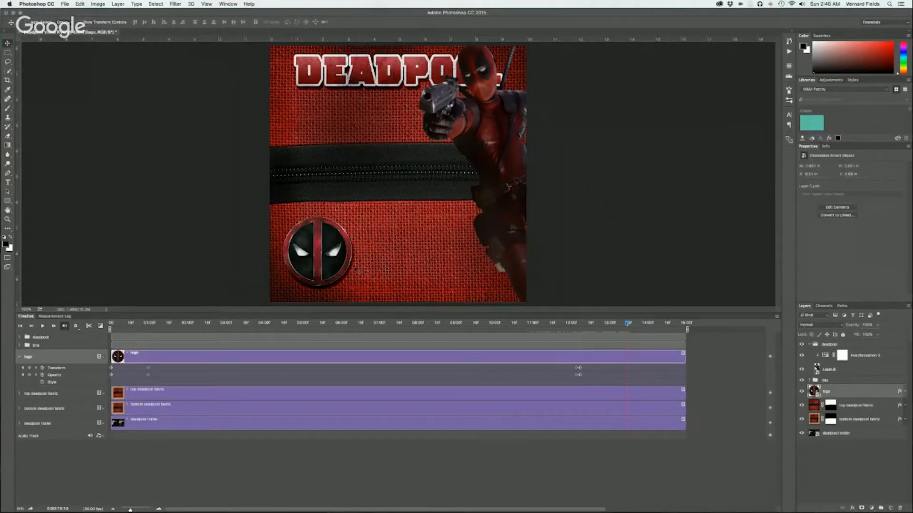
{"action": "left_click_drag", "start_coordinate": [328, 271], "coordinate": [383, 201]}
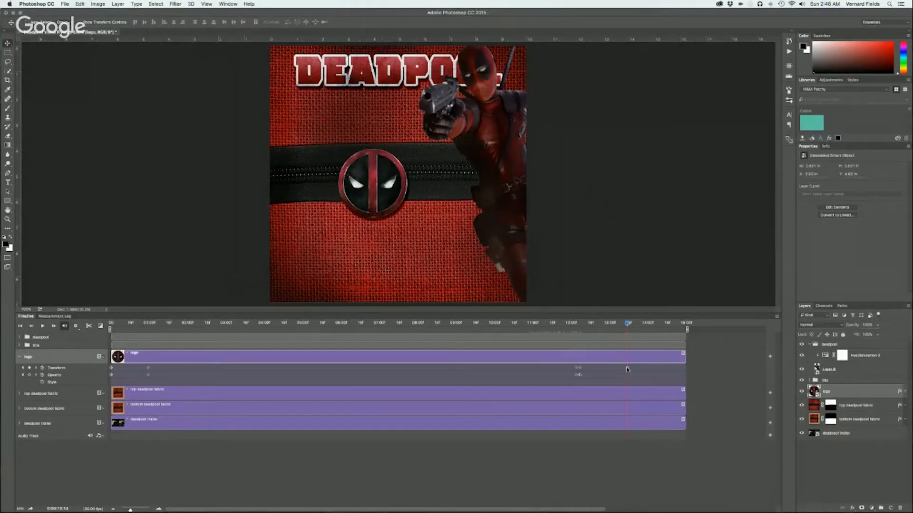
Enlarge the logo to about 6.2 in wide with Free Transform and place it across the closed zipper beside Deadpool
{"action": "key", "text": "super+t"}
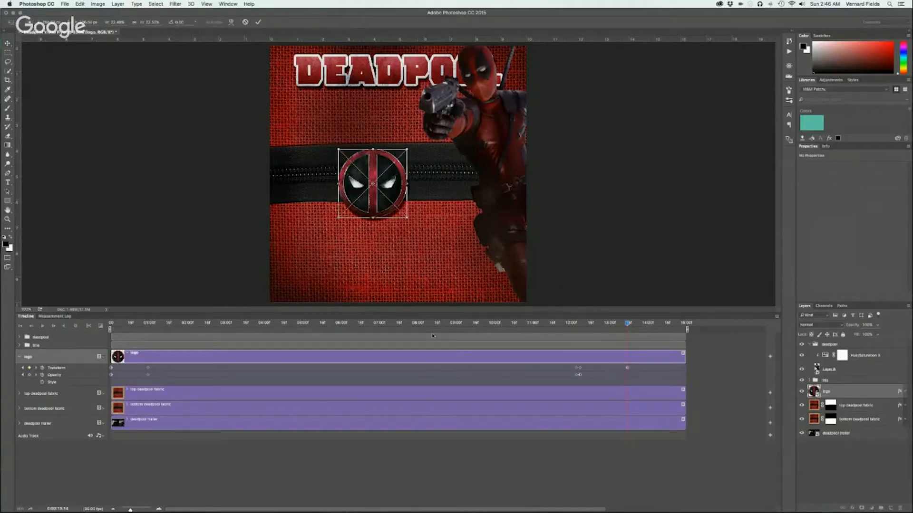
{"action": "left_click_drag", "start_coordinate": [406, 218], "coordinate": [459, 253]}
{"action": "left_click_drag", "start_coordinate": [404, 205], "coordinate": [403, 230]}
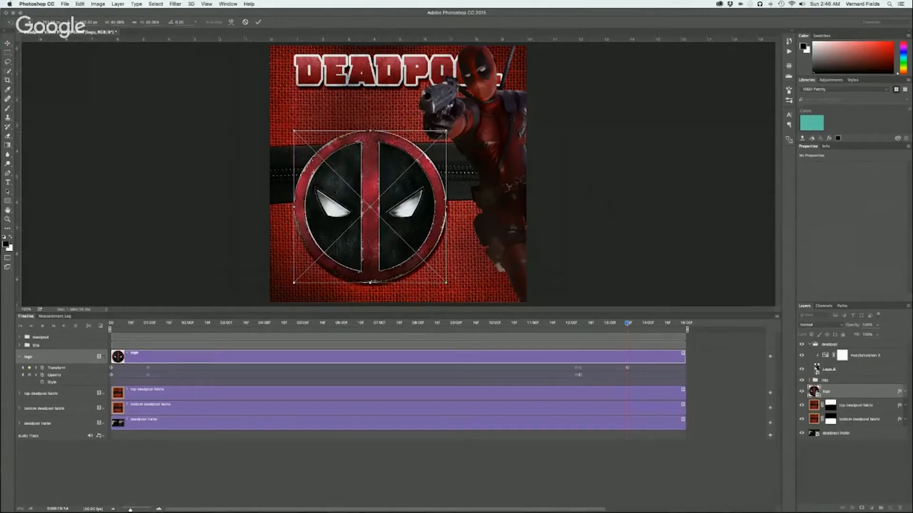
{"action": "left_click_drag", "start_coordinate": [445, 131], "coordinate": [450, 127]}
{"action": "left_click_drag", "start_coordinate": [422, 218], "coordinate": [424, 215]}
{"action": "key", "text": "Return"}
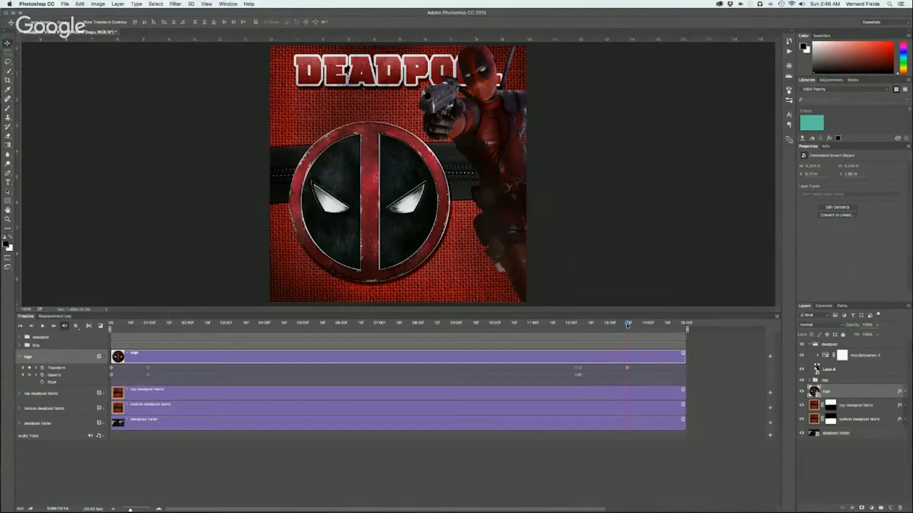
Return to the start of the video, raise the sound volume and preview the opening seconds of the animation
{"action": "left_click_drag", "start_coordinate": [627, 325], "coordinate": [38, 360]}
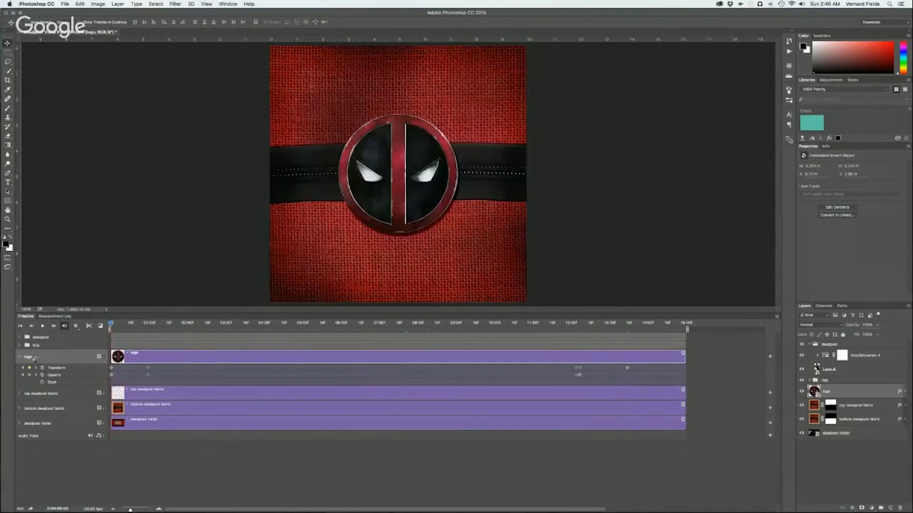
{"action": "key", "text": "XF86AudioRaiseVolume"}
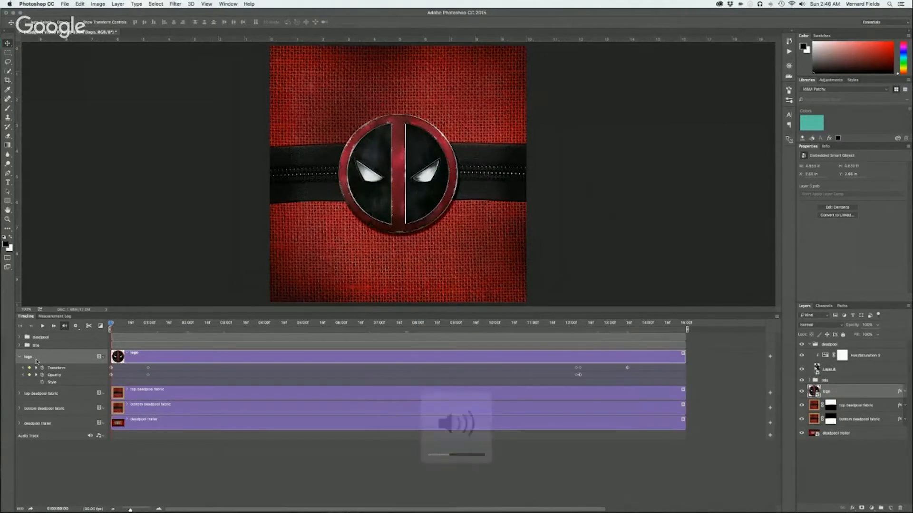
{"action": "key", "text": "space"}
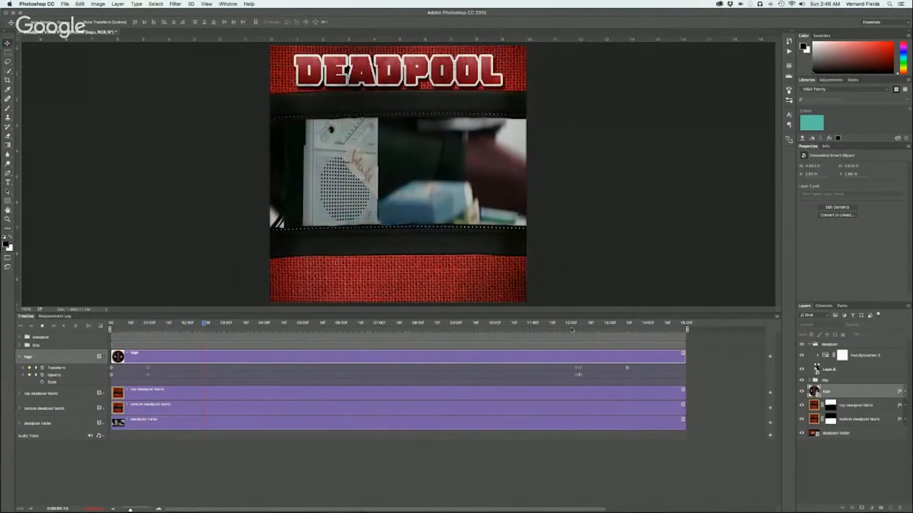
{"action": "key", "text": "space"}
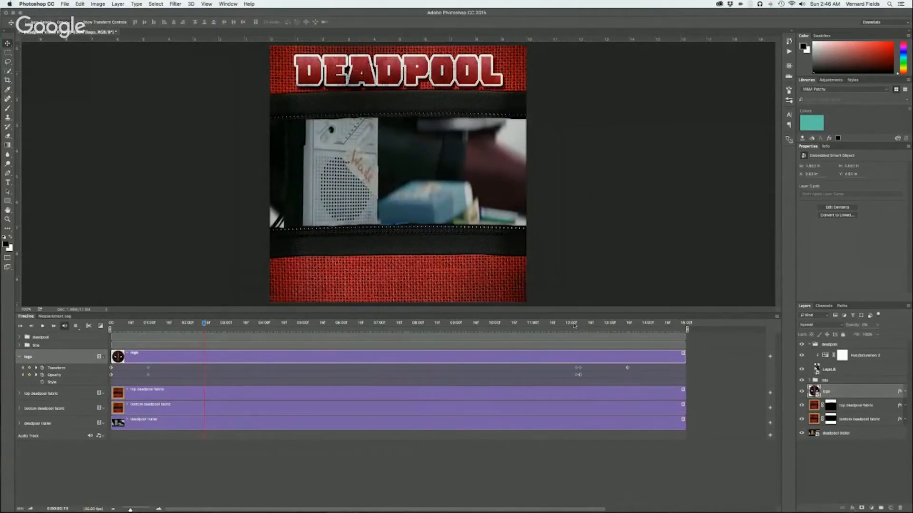
Expand the deadpool group and move the figure layer's first Transform and Opacity keyframes earlier, to just after 11:00
{"action": "left_click", "coordinate": [19, 357]}
{"action": "left_click", "coordinate": [19, 337]}
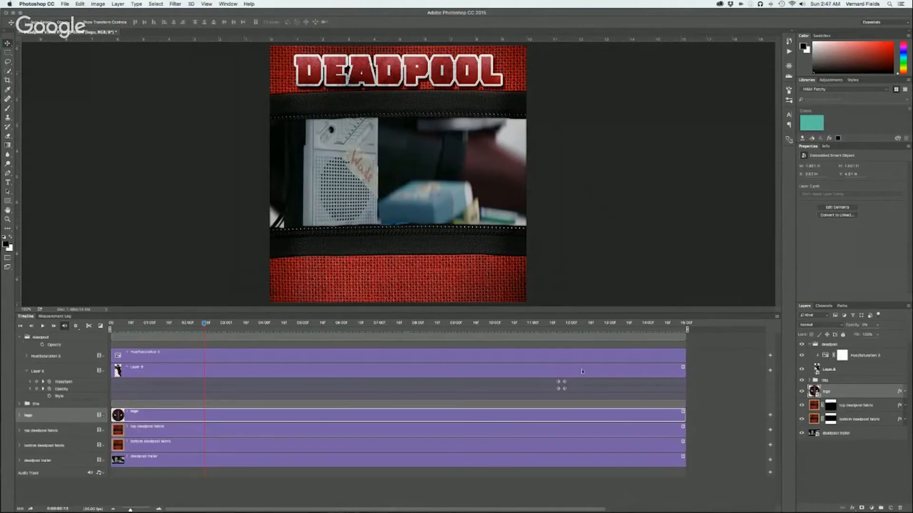
{"action": "mouse_move", "coordinate": [554, 326]}
{"action": "left_mouse_down"}
{"action": "mouse_move", "coordinate": [566, 327]}
{"action": "mouse_move", "coordinate": [552, 328]}
{"action": "left_mouse_up"}
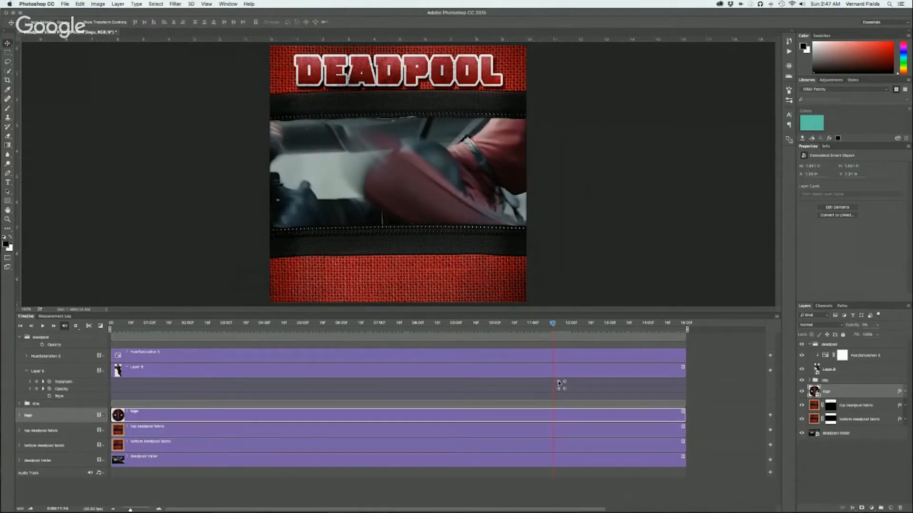
{"action": "left_click", "coordinate": [558, 382]}
{"action": "left_click", "coordinate": [559, 388], "text": "shift"}
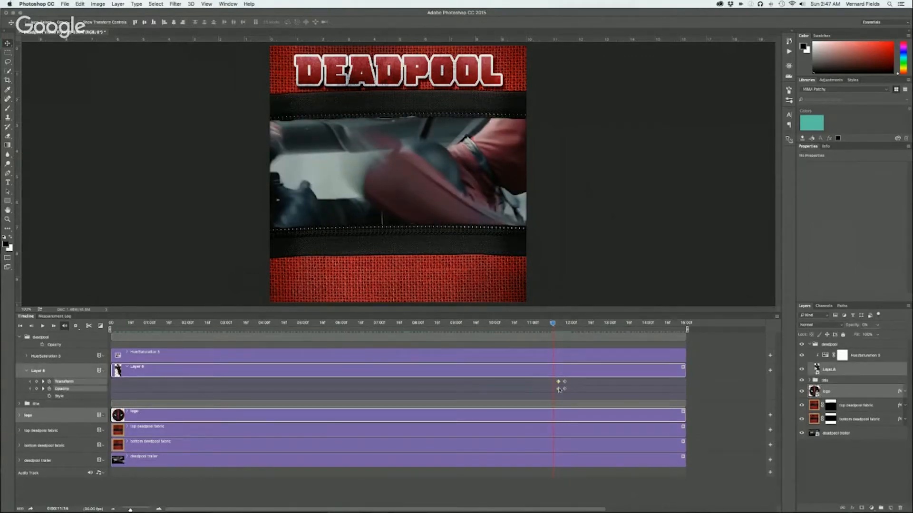
{"action": "mouse_move", "coordinate": [553, 325]}
{"action": "left_mouse_down"}
{"action": "mouse_move", "coordinate": [566, 325]}
{"action": "mouse_move", "coordinate": [538, 325]}
{"action": "left_mouse_up"}
{"action": "left_click_drag", "start_coordinate": [558, 390], "coordinate": [540, 391]}
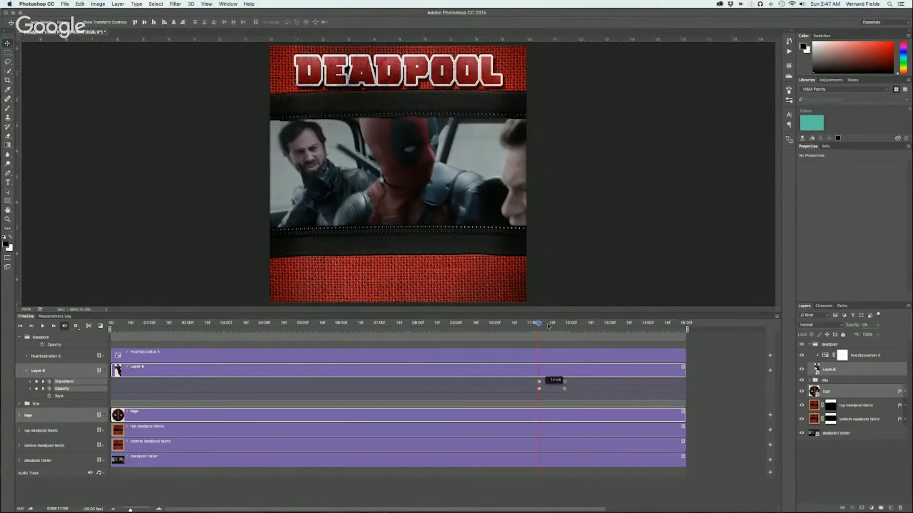
Preview part of the animation and move the figure's first Transform and Opacity keyframes to about 11:16
{"action": "left_click", "coordinate": [502, 325]}
{"action": "key", "text": "space"}
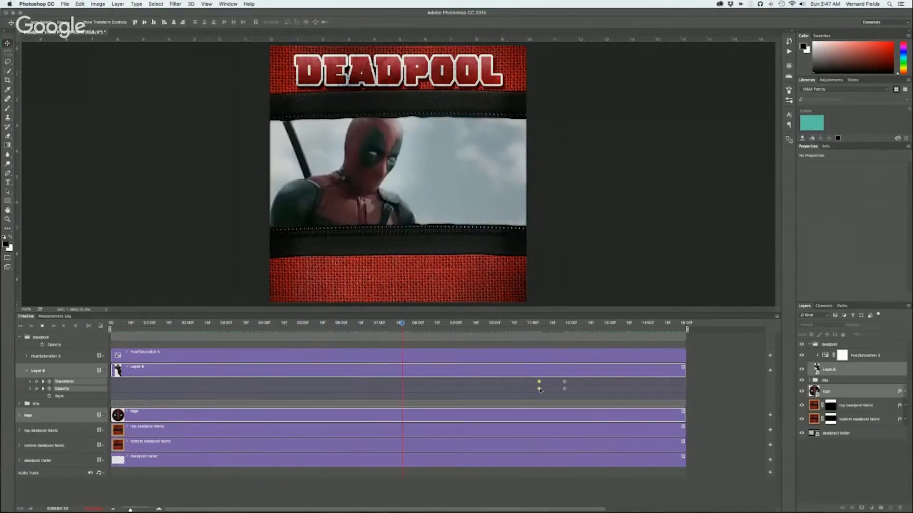
{"action": "left_click_drag", "start_coordinate": [553, 390], "coordinate": [553, 390]}
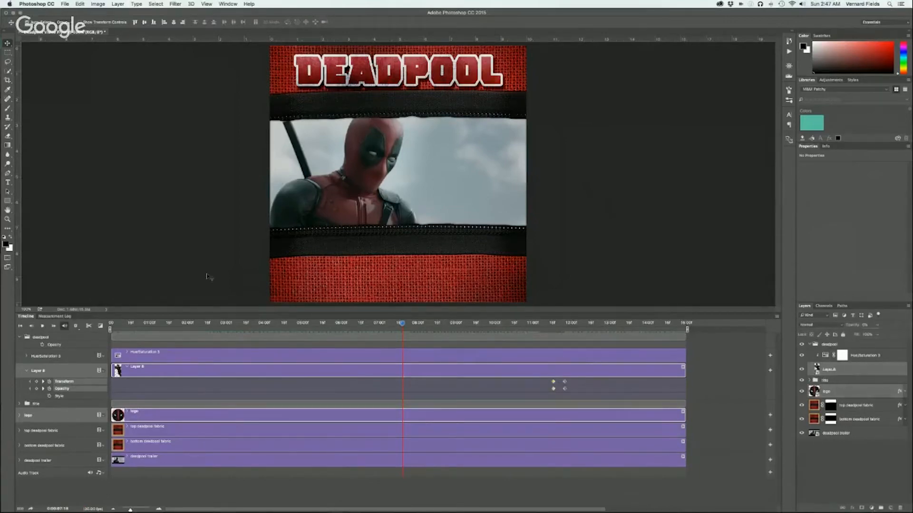
Save the layered document as Deadpool Video Flyer.psd on the Desktop in Photoshop format
{"action": "key", "text": "super+shift+s"}
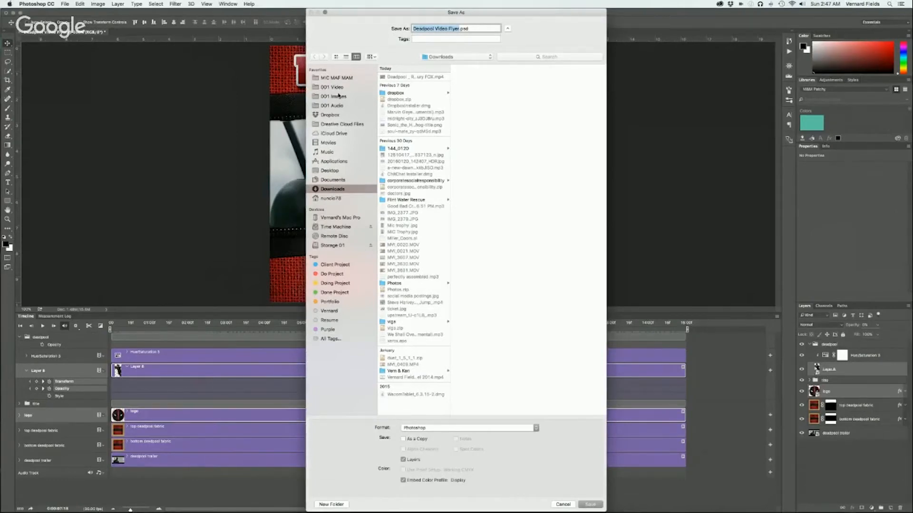
{"action": "left_click", "coordinate": [330, 171]}
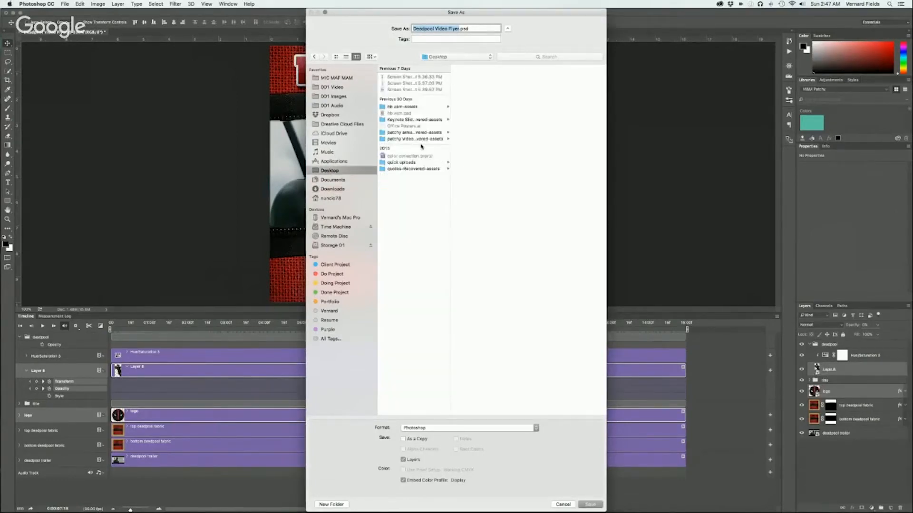
{"action": "left_click", "coordinate": [594, 507]}
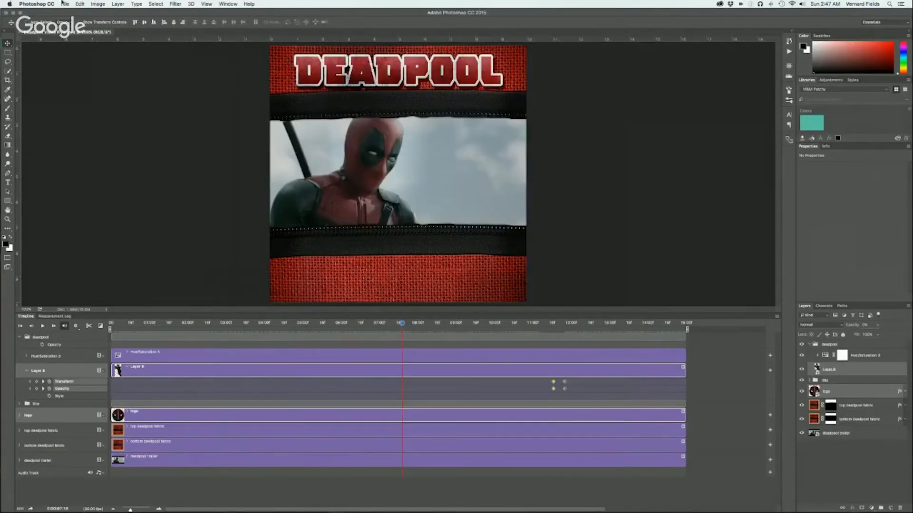
Render all frames to the Desktop as Deadpool Video Flyer.mp4 in H.264, High Quality, at the 720 x 720 document size
{"action": "left_click", "coordinate": [64, 3]}
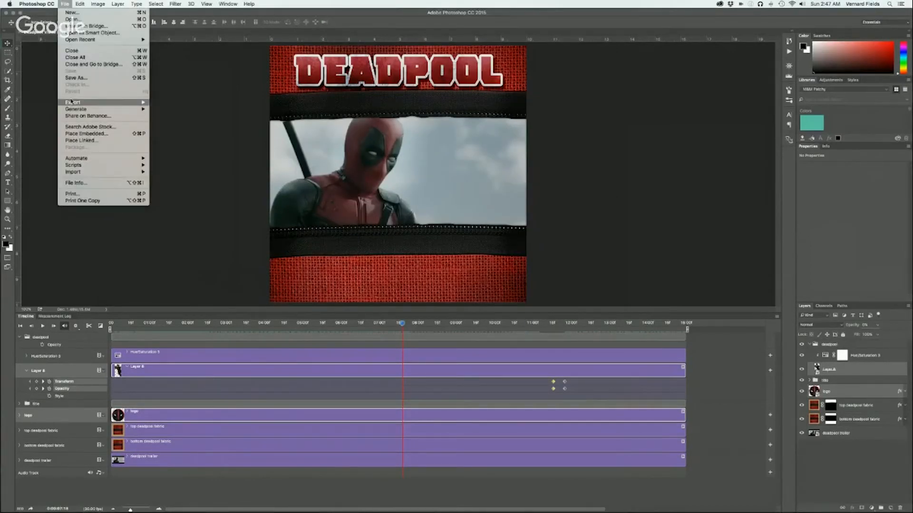
{"action": "mouse_move", "coordinate": [72, 101]}
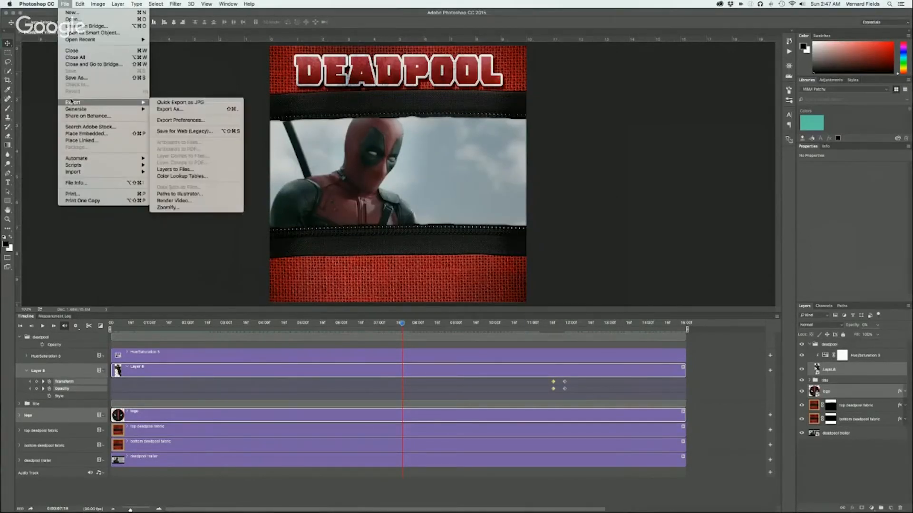
{"action": "left_click", "coordinate": [177, 202]}
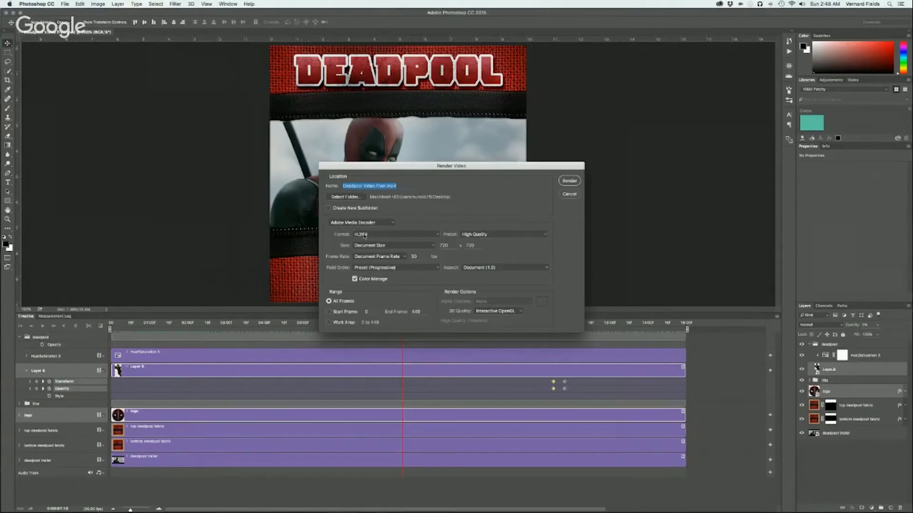
{"action": "left_click", "coordinate": [490, 236]}
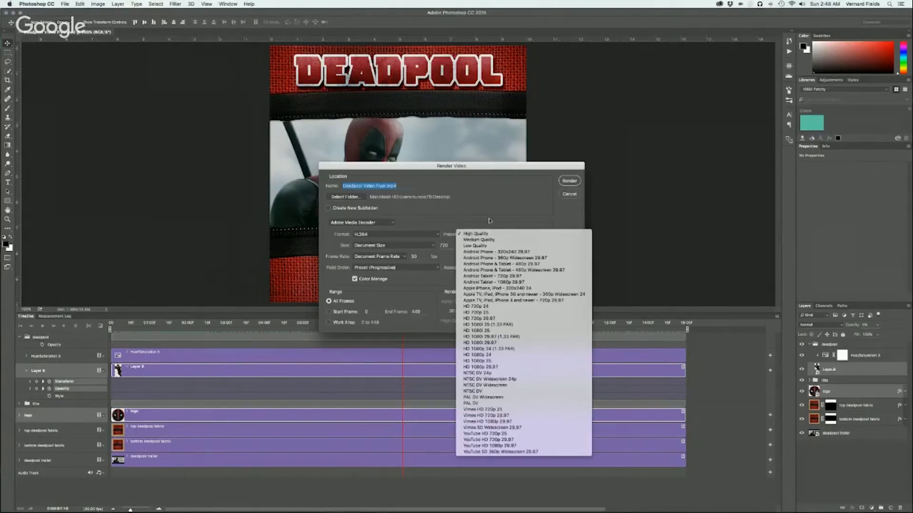
{"action": "left_click", "coordinate": [489, 220]}
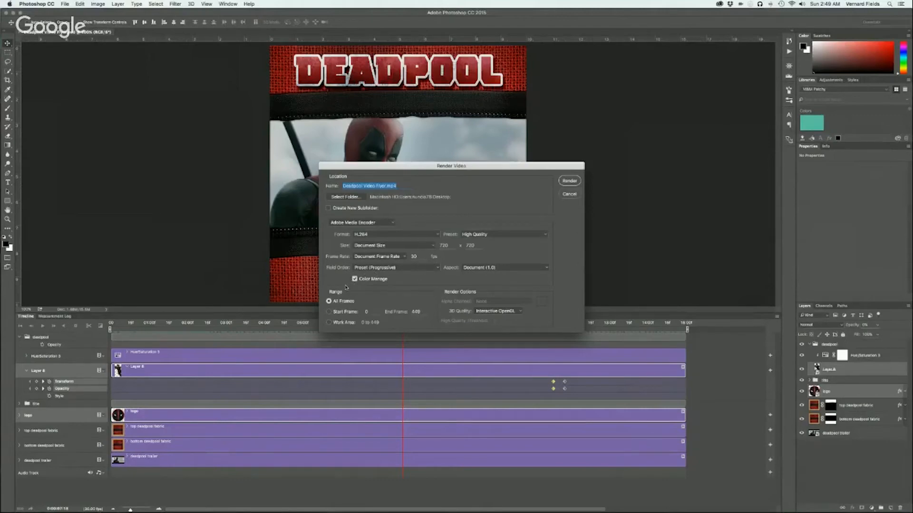
{"action": "left_click", "coordinate": [569, 181]}
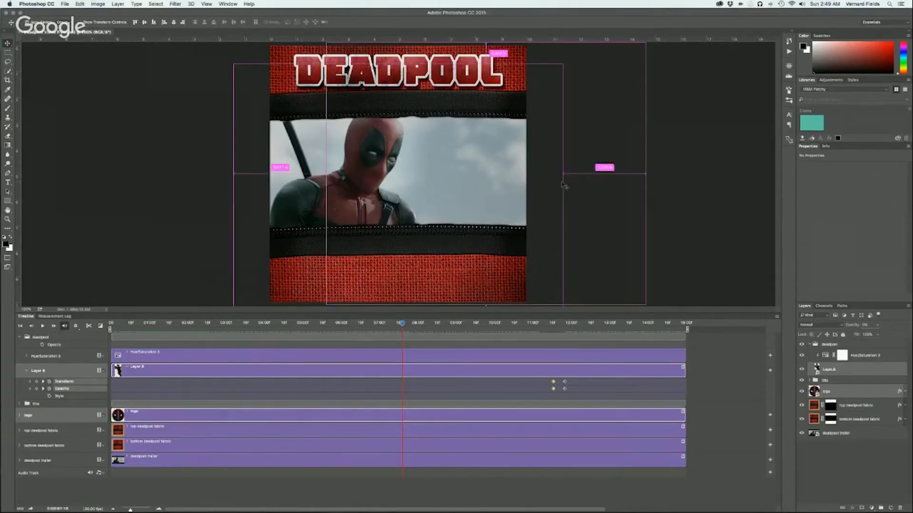
Switch to Finder and open a new file window with all other applications hidden
{"action": "key", "text": "super+Tab"}
{"action": "key", "text": "Tab"}
{"action": "key", "text": "Tab"}
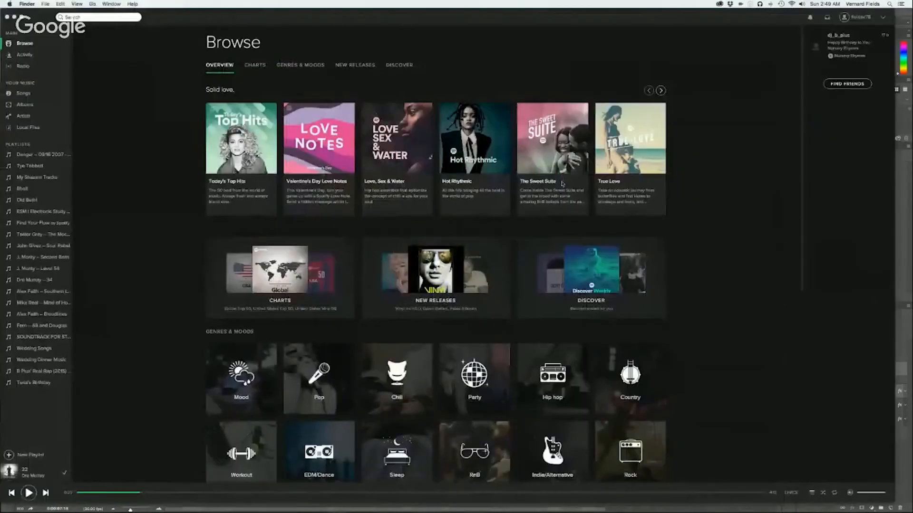
{"action": "key", "text": "super+Tab"}
{"action": "key", "text": "super+shift+Tab"}
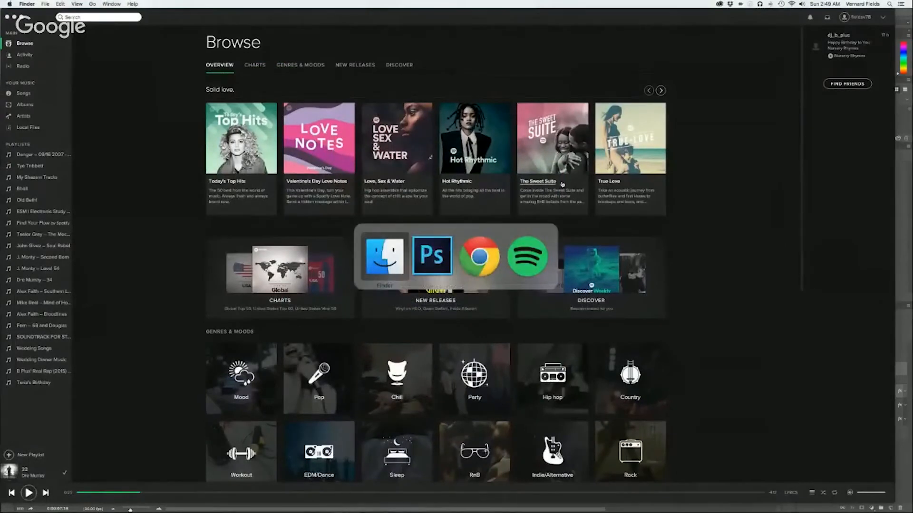
{"action": "key", "text": "super+n"}
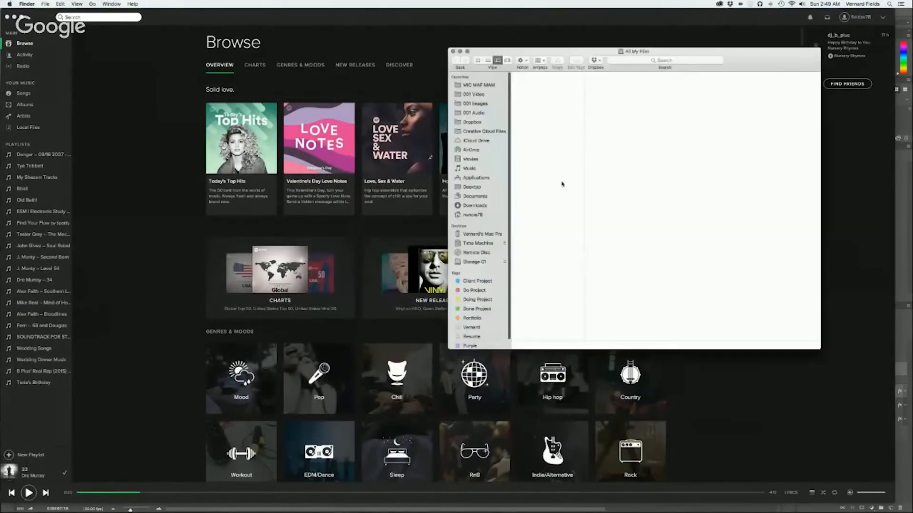
{"action": "key", "text": "super+alt+h"}
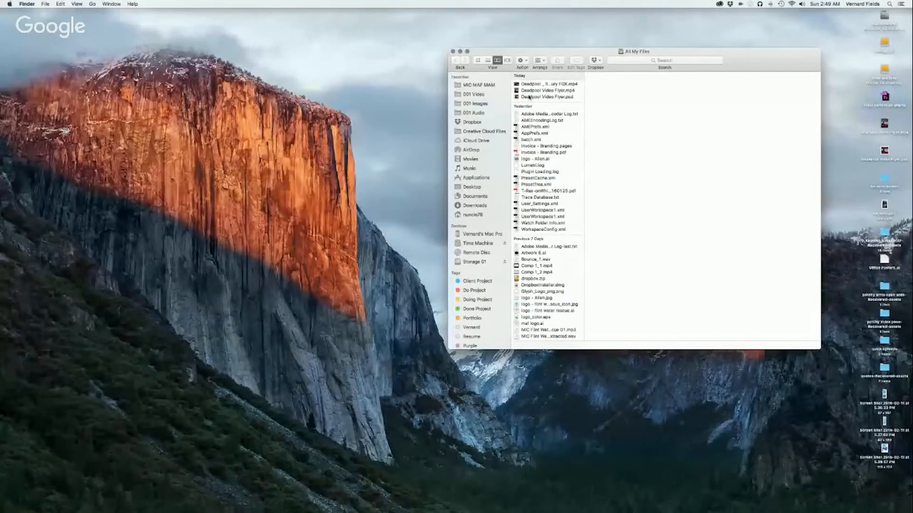
Open the Desktop folder and play the rendered Deadpool Video Flyer.mp4 in a Quick Look preview placed beside the Finder window
{"action": "left_click", "coordinate": [478, 188]}
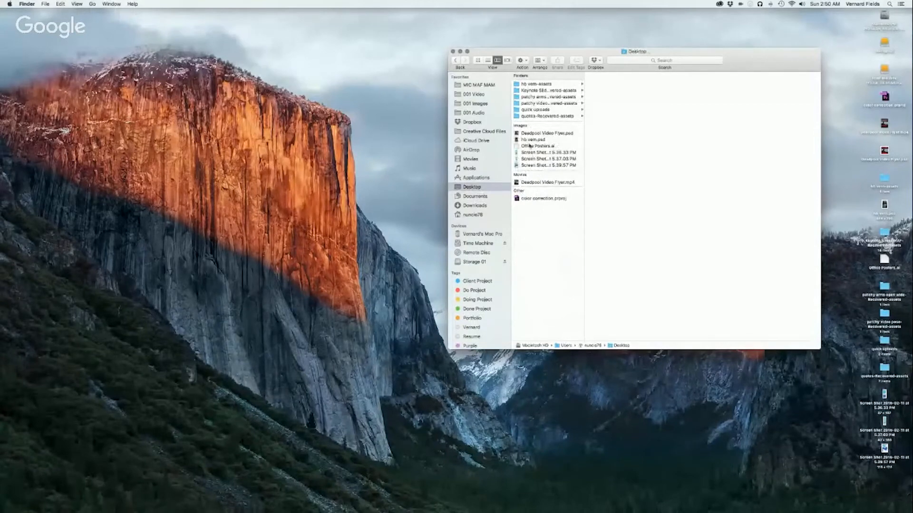
{"action": "left_click", "coordinate": [534, 183]}
{"action": "key", "text": "space"}
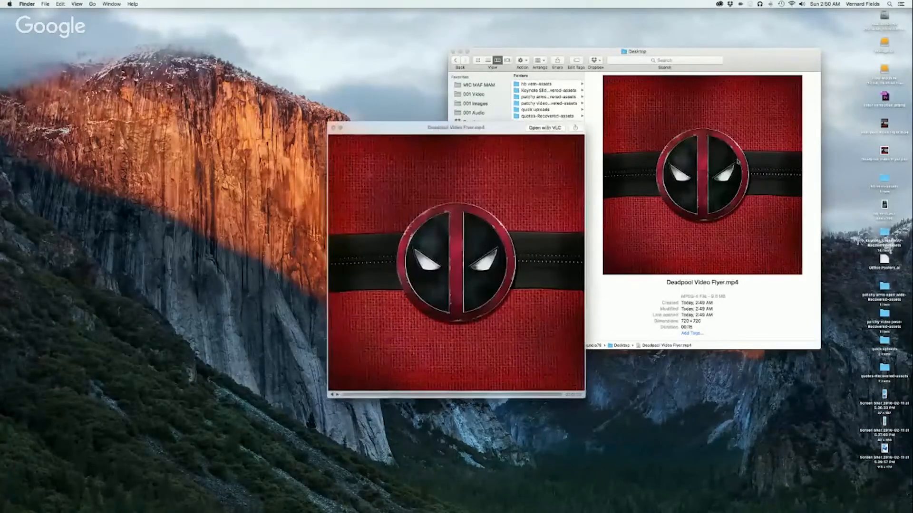
{"action": "key", "text": "XF86AudioRaiseVolume"}
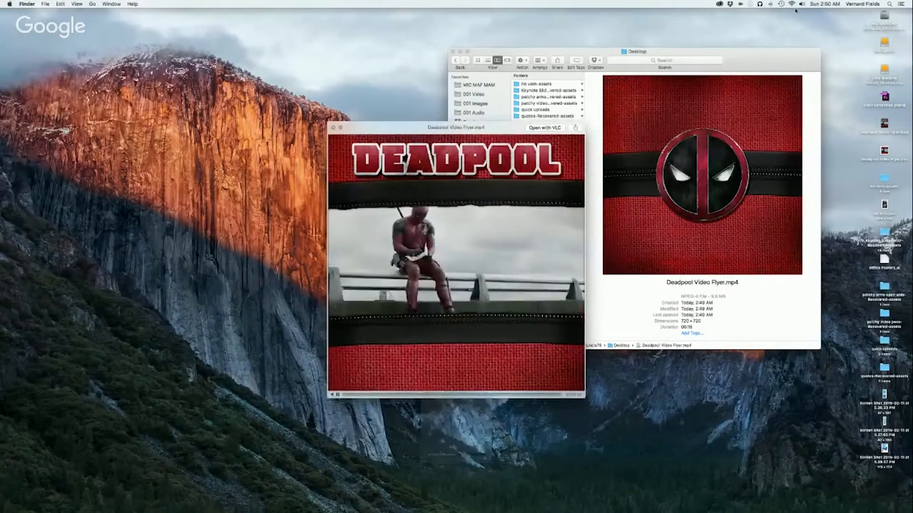
{"action": "left_click_drag", "start_coordinate": [501, 132], "coordinate": [315, 47]}
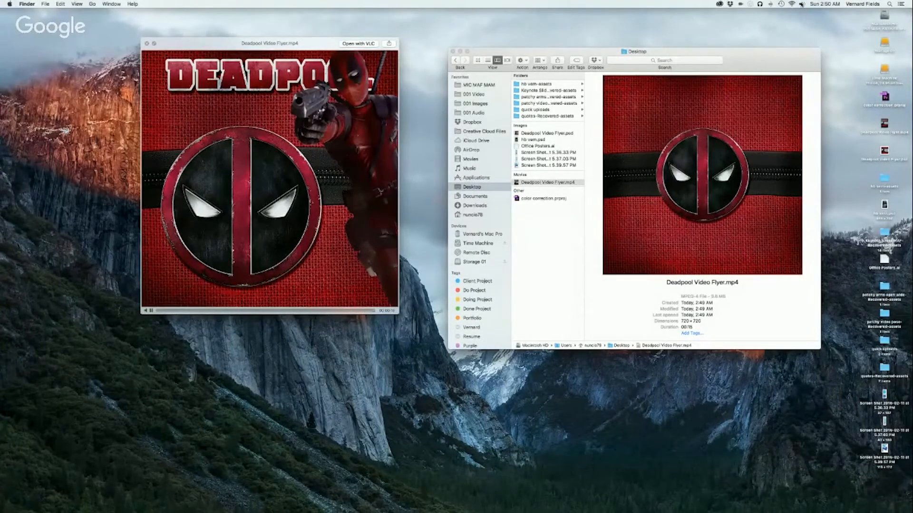
Change the sound output to Display Audio, replay the rendered video at a higher volume and close the preview
{"action": "left_click", "coordinate": [801, 5]}
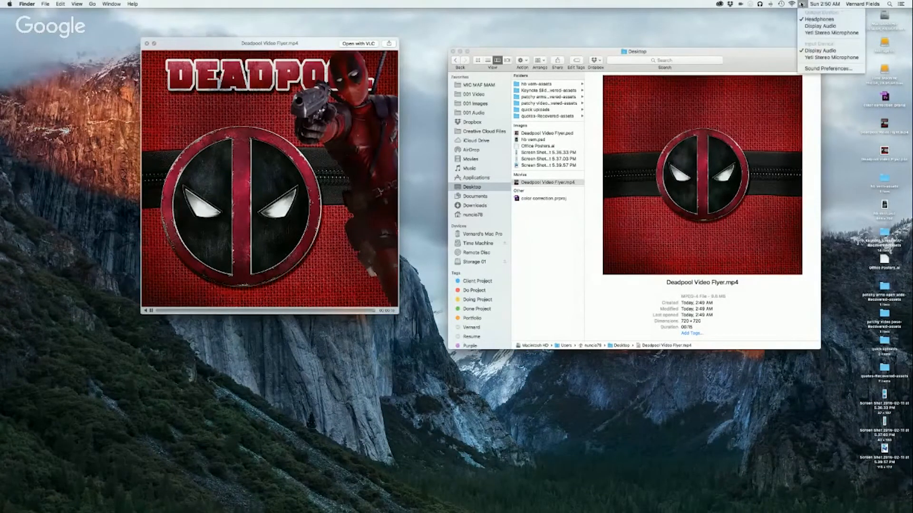
{"action": "left_click", "coordinate": [806, 27]}
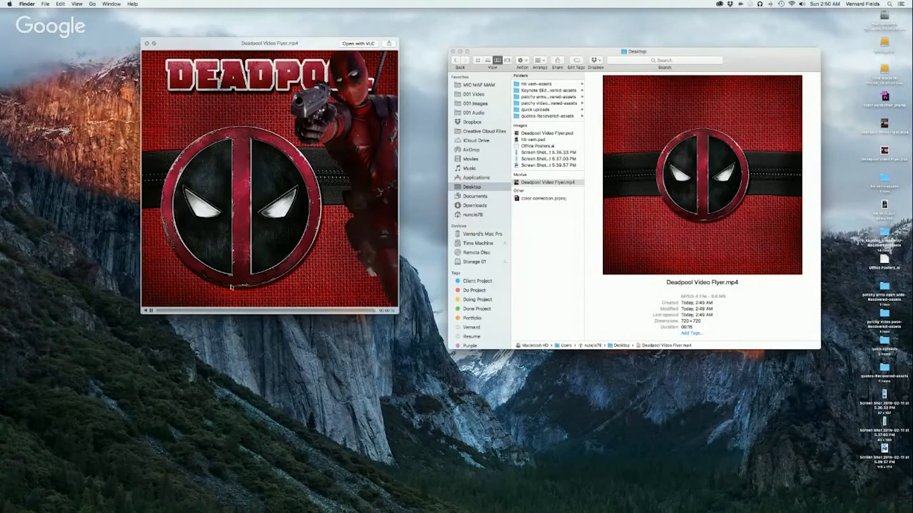
{"action": "key", "text": "XF86AudioRaiseVolume"}
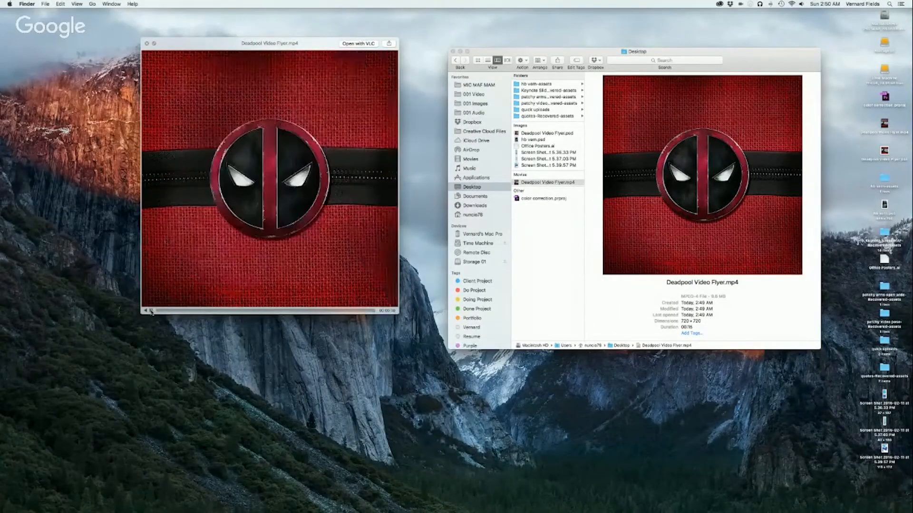
{"action": "key", "text": "XF86AudioRaiseVolume"}
{"action": "key", "text": "XF86AudioRaiseVolume"}
{"action": "key", "text": "XF86AudioRaiseVolume"}
{"action": "key", "text": "XF86AudioRaiseVolume"}
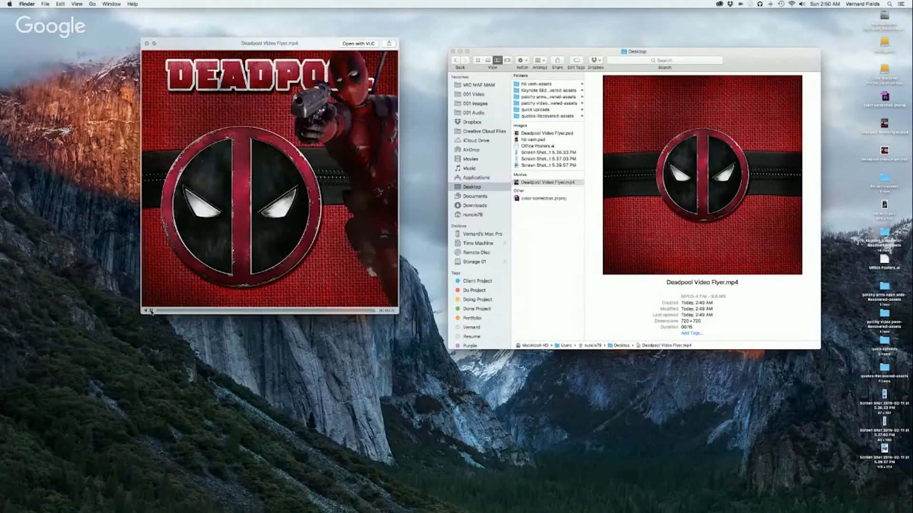
{"action": "left_click", "coordinate": [147, 44]}
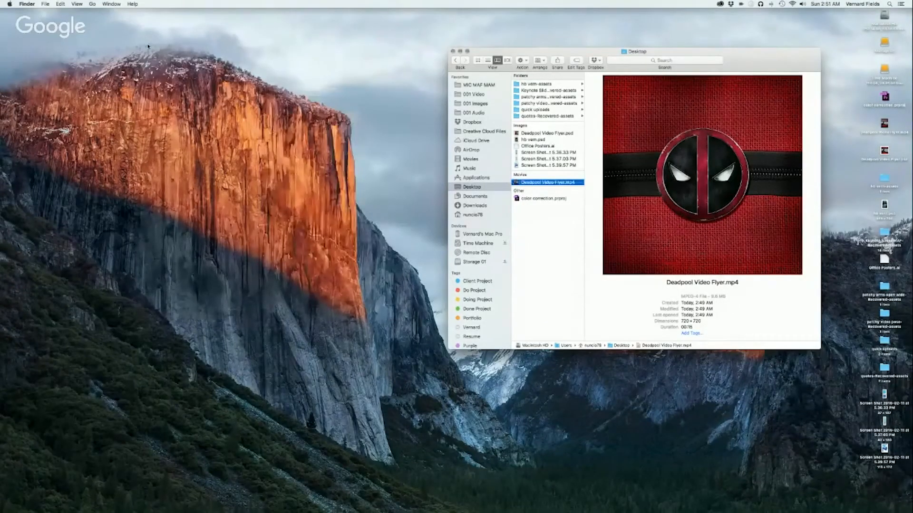
Switch back to Photoshop and examine how the logo reappears around 12:10 on the timeline
{"action": "key", "text": "super+Tab"}
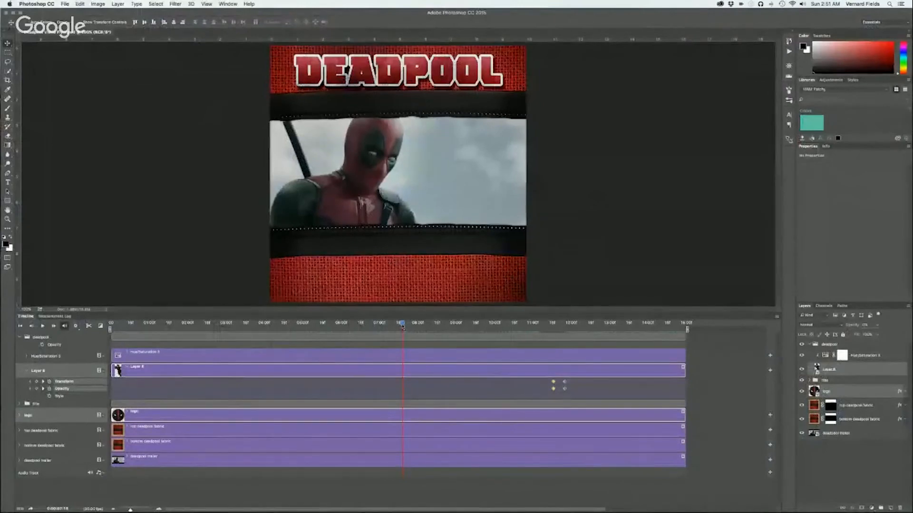
{"action": "left_click_drag", "start_coordinate": [402, 326], "coordinate": [572, 334]}
{"action": "left_click", "coordinate": [578, 333]}
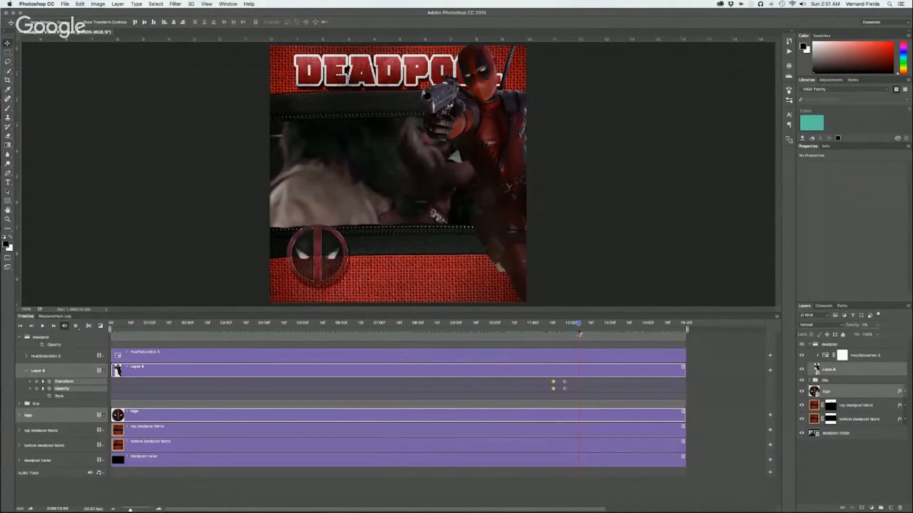
{"action": "mouse_move", "coordinate": [578, 332]}
{"action": "left_mouse_down"}
{"action": "mouse_move", "coordinate": [569, 336]}
{"action": "mouse_move", "coordinate": [586, 329]}
{"action": "left_mouse_up"}
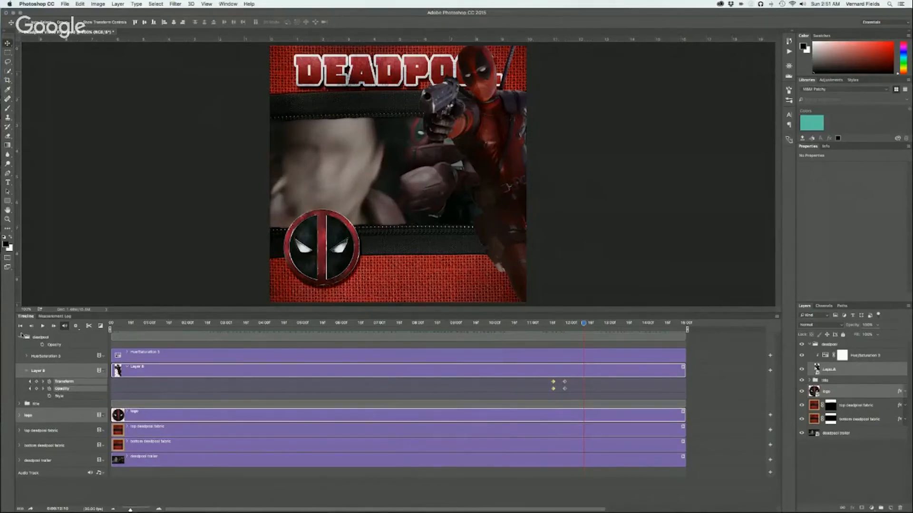
Expand the logo's properties and move its Transform and Opacity keyframes at about 12:07 back onto the keyframes just before them
{"action": "left_click", "coordinate": [21, 336]}
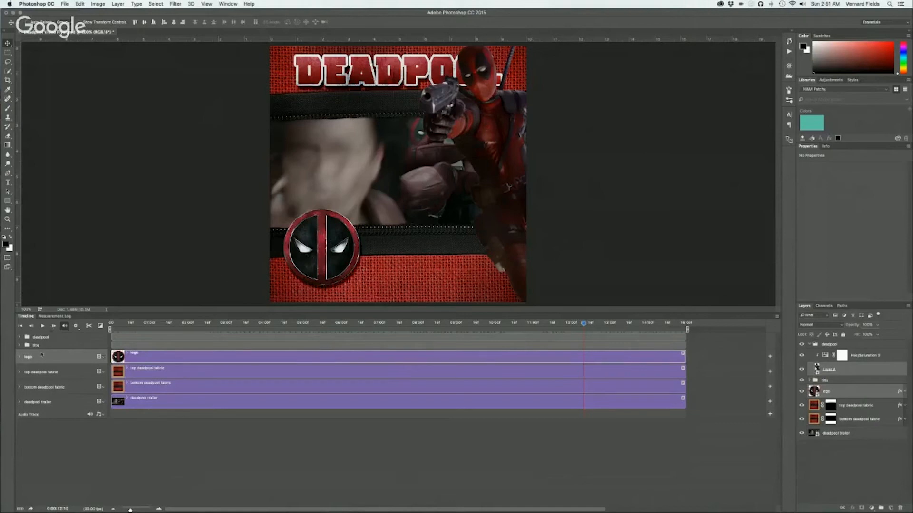
{"action": "left_click", "coordinate": [20, 357]}
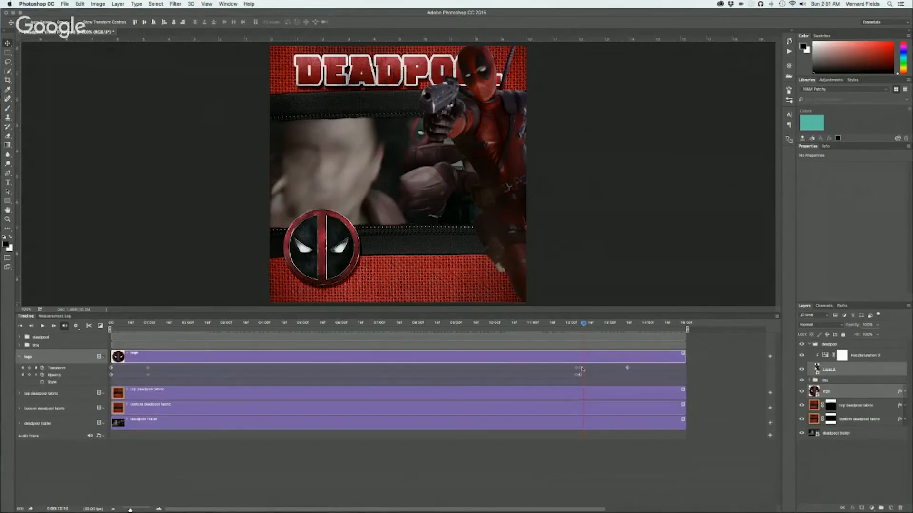
{"action": "left_click", "coordinate": [582, 325]}
{"action": "left_click_drag", "start_coordinate": [583, 326], "coordinate": [580, 326]}
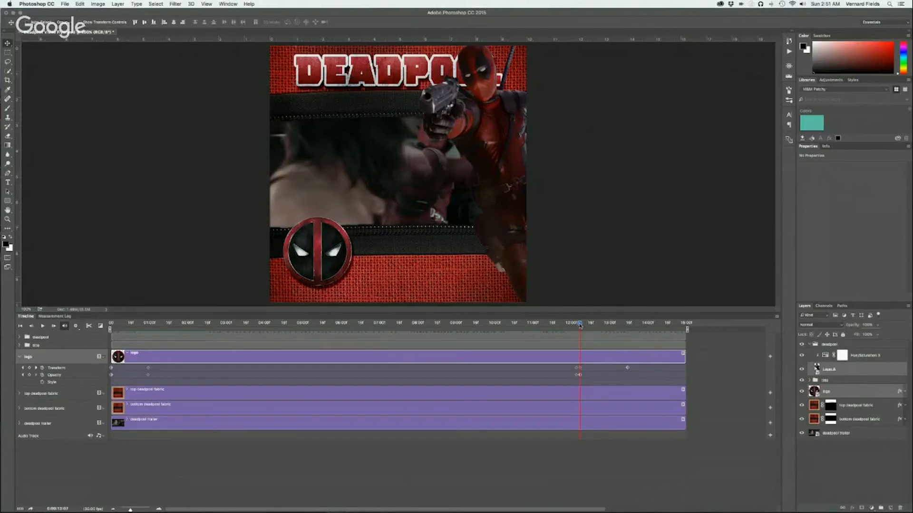
{"action": "left_click_drag", "start_coordinate": [579, 326], "coordinate": [585, 325]}
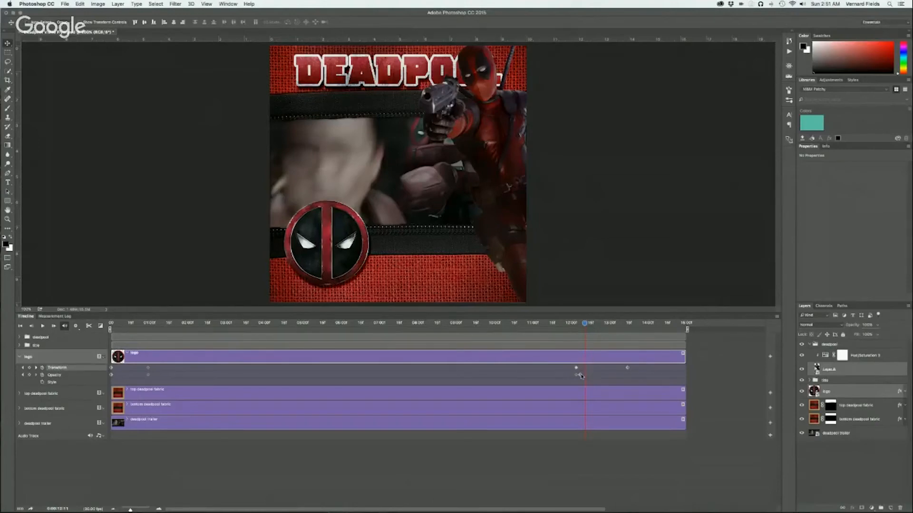
{"action": "left_click", "coordinate": [577, 376]}
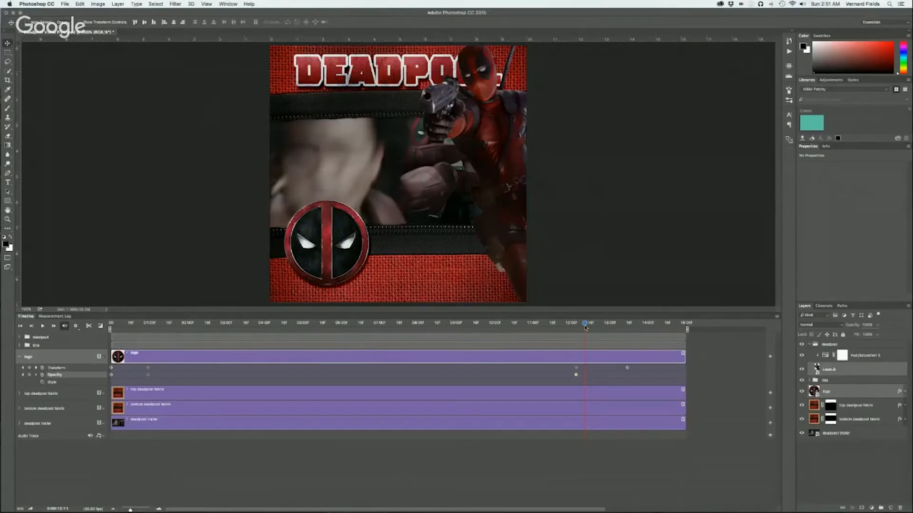
Set the opacity of the selected logo and Deadpool figure layers to 0% at 12:04 on the timeline
{"action": "left_click_drag", "start_coordinate": [585, 324], "coordinate": [282, 324]}
{"action": "left_click_drag", "start_coordinate": [193, 329], "coordinate": [575, 356]}
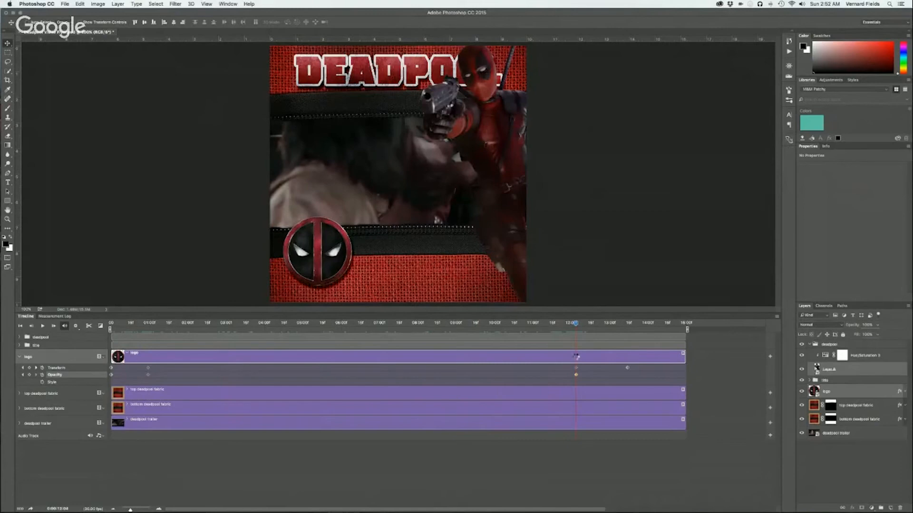
{"action": "left_click", "coordinate": [869, 325]}
{"action": "type", "text": "0"}
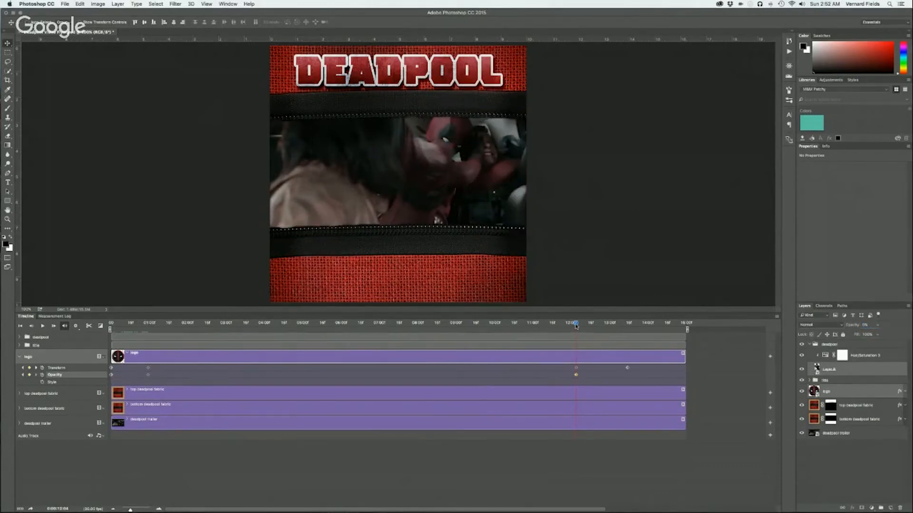
Set the opacity of the selected logo and figure layers to 100% at 12:10 on the timeline
{"action": "left_click_drag", "start_coordinate": [577, 326], "coordinate": [583, 324]}
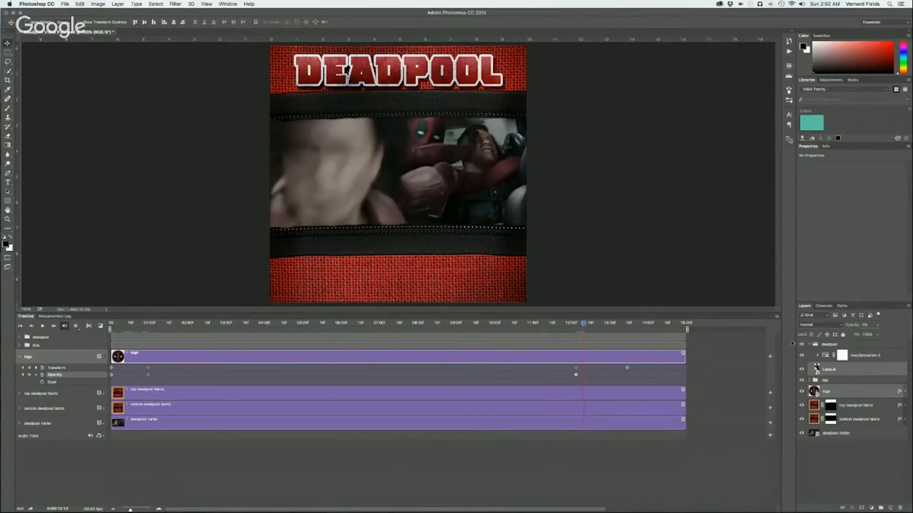
{"action": "left_click", "coordinate": [868, 325]}
{"action": "type", "text": "100"}
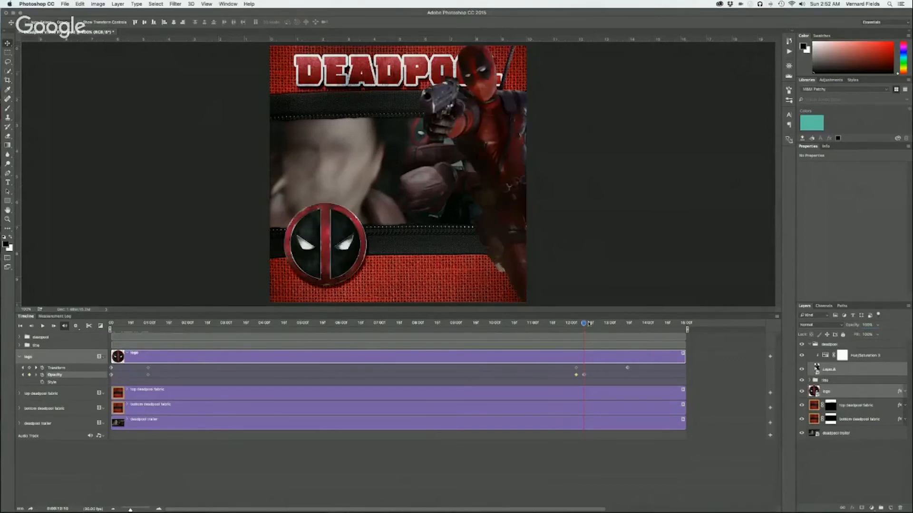
{"action": "left_click_drag", "start_coordinate": [584, 324], "coordinate": [585, 323]}
Return to 12:04, select only the logo layer and accept its Free Transform without resizing it
{"action": "left_click_drag", "start_coordinate": [584, 323], "coordinate": [576, 323]}
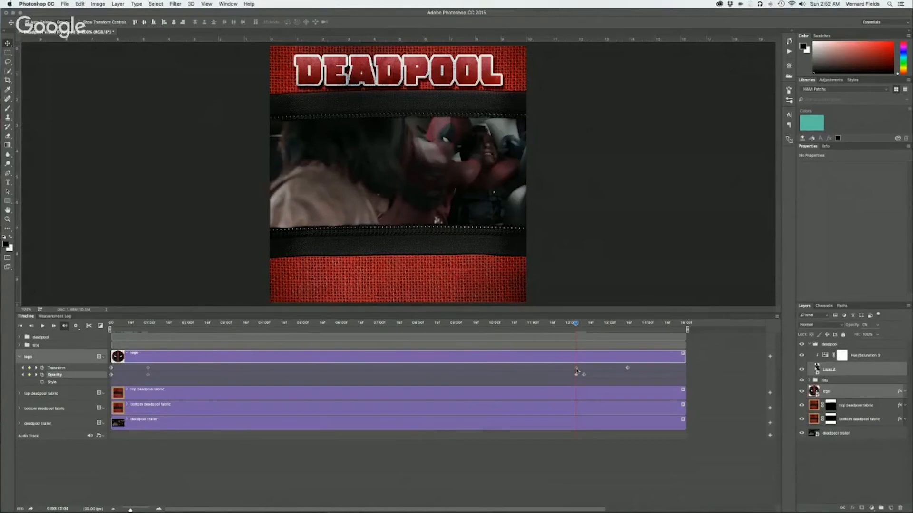
{"action": "key", "text": "super+t"}
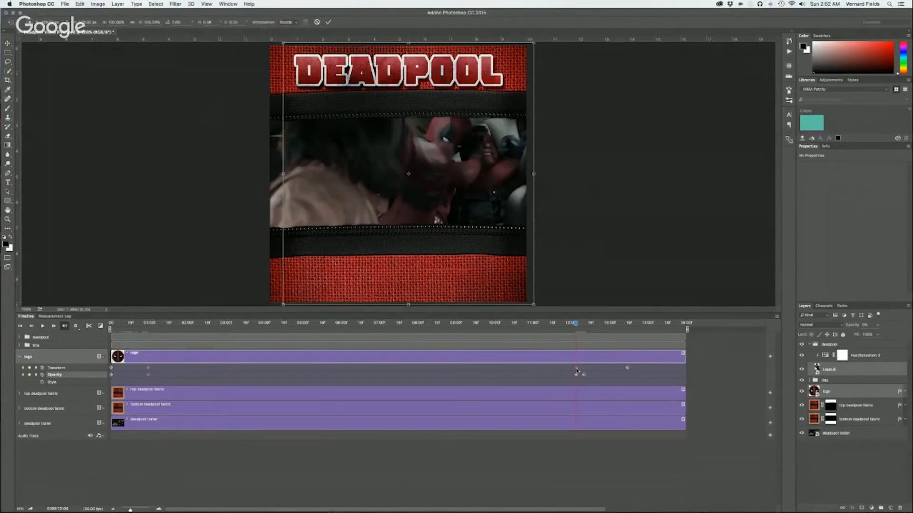
{"action": "key", "text": "Return"}
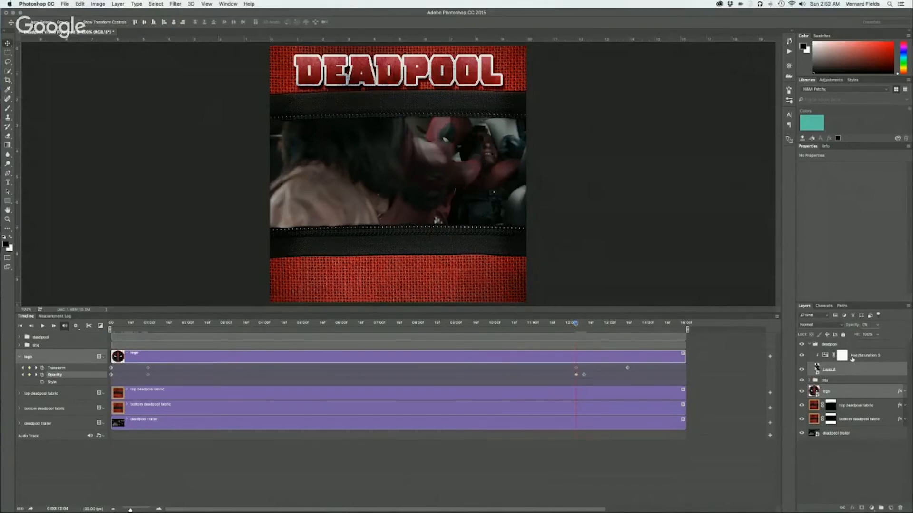
{"action": "left_click", "coordinate": [838, 392]}
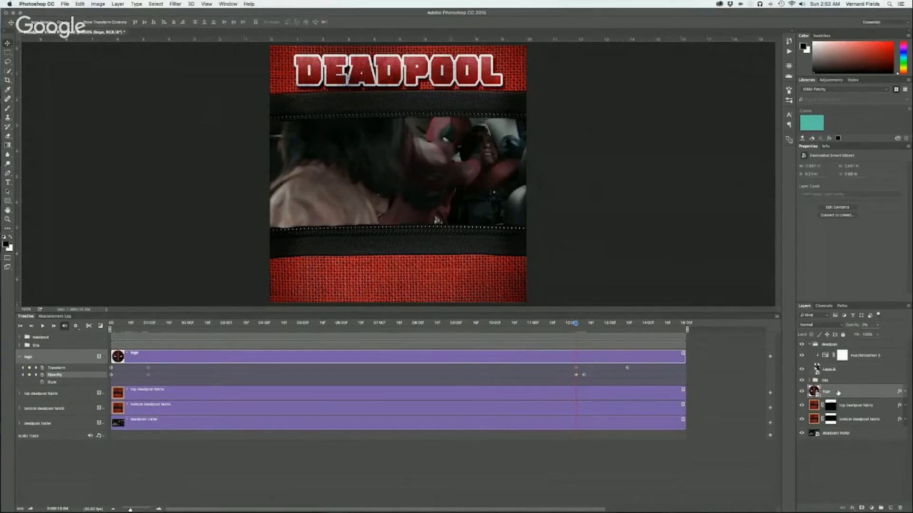
{"action": "key", "text": "super+t"}
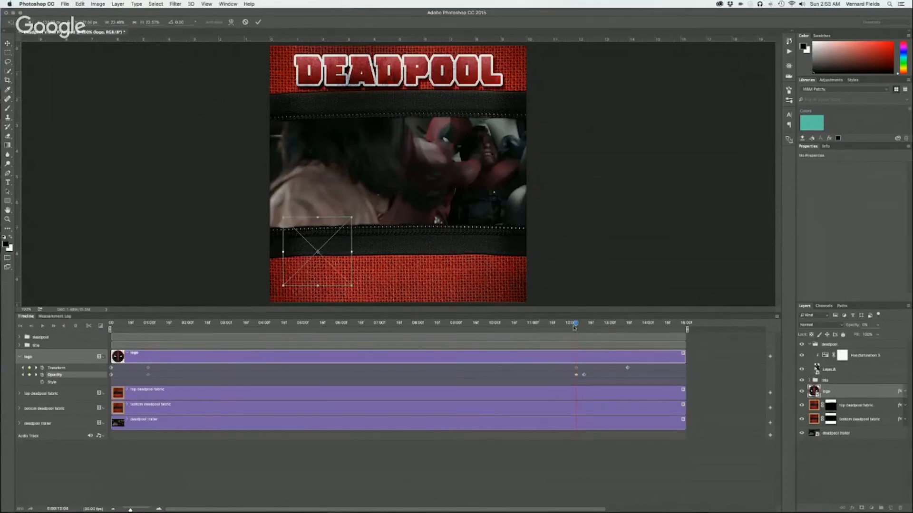
{"action": "key", "text": "Return"}
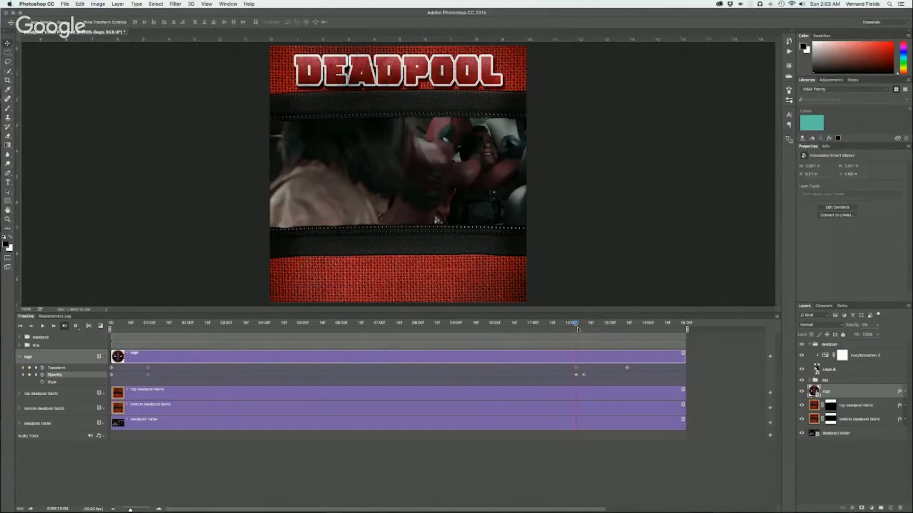
Add a Transform keyframe for the logo at 12:10 by slightly adjusting its size with Free Transform, and preview the growth
{"action": "left_click_drag", "start_coordinate": [575, 323], "coordinate": [584, 325]}
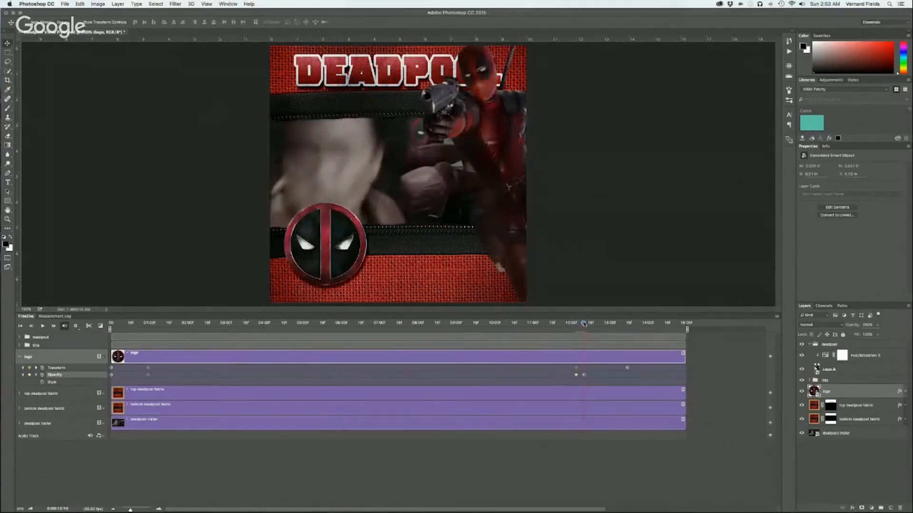
{"action": "key", "text": "super+t"}
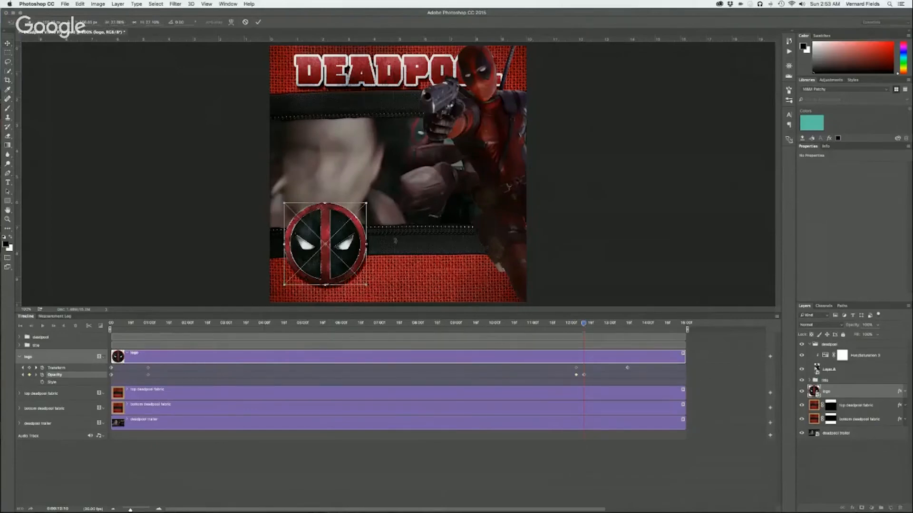
{"action": "left_click_drag", "start_coordinate": [369, 201], "coordinate": [367, 203]}
{"action": "key", "text": "Return"}
{"action": "left_click_drag", "start_coordinate": [583, 323], "coordinate": [630, 327]}
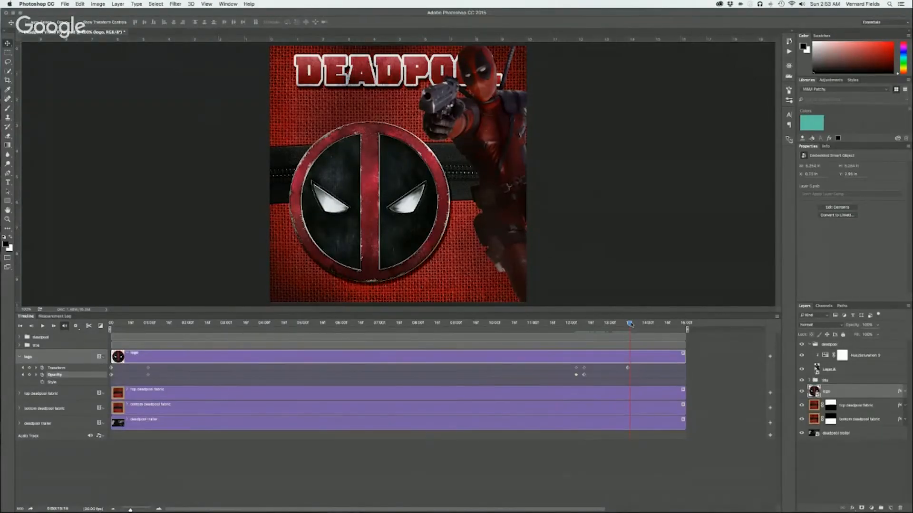
Try the enlarged logo's Transform keyframe at about 12:15 and check its transform bounds there
{"action": "left_click_drag", "start_coordinate": [630, 324], "coordinate": [589, 333]}
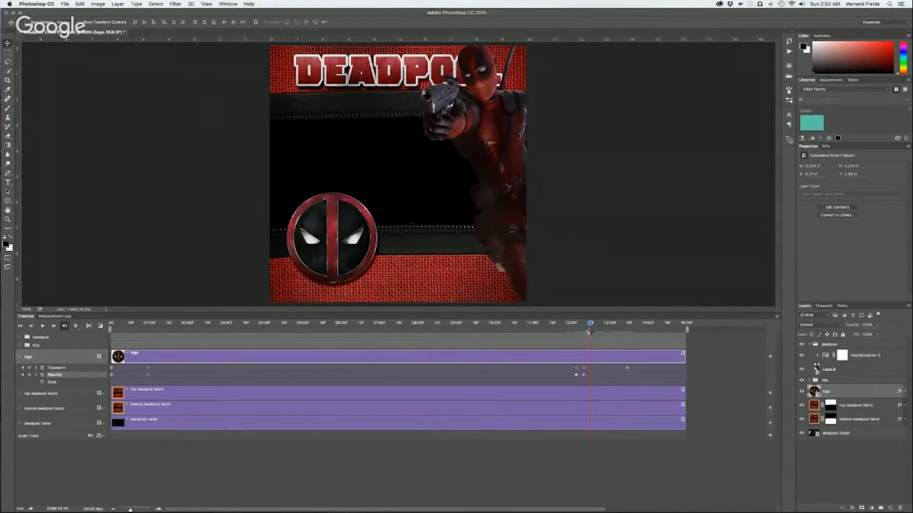
{"action": "left_click", "coordinate": [628, 369]}
{"action": "left_click_drag", "start_coordinate": [627, 369], "coordinate": [589, 370]}
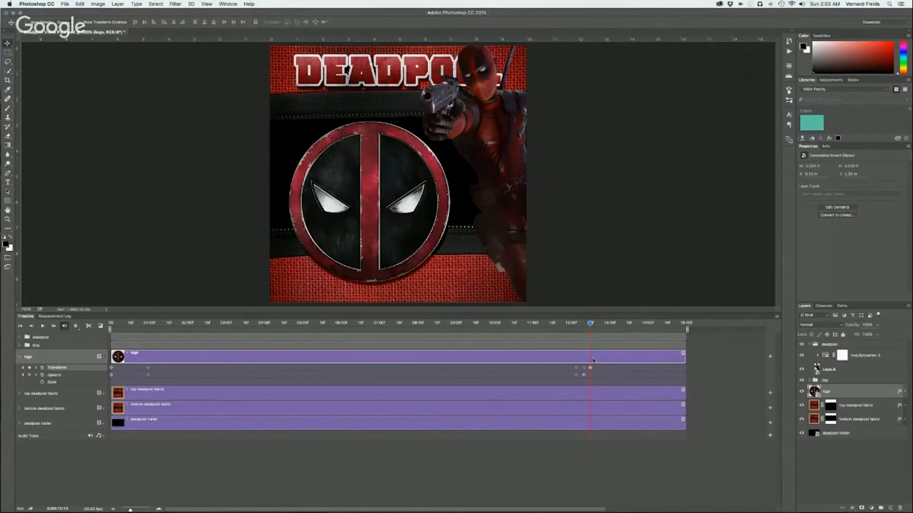
{"action": "key", "text": "super+t"}
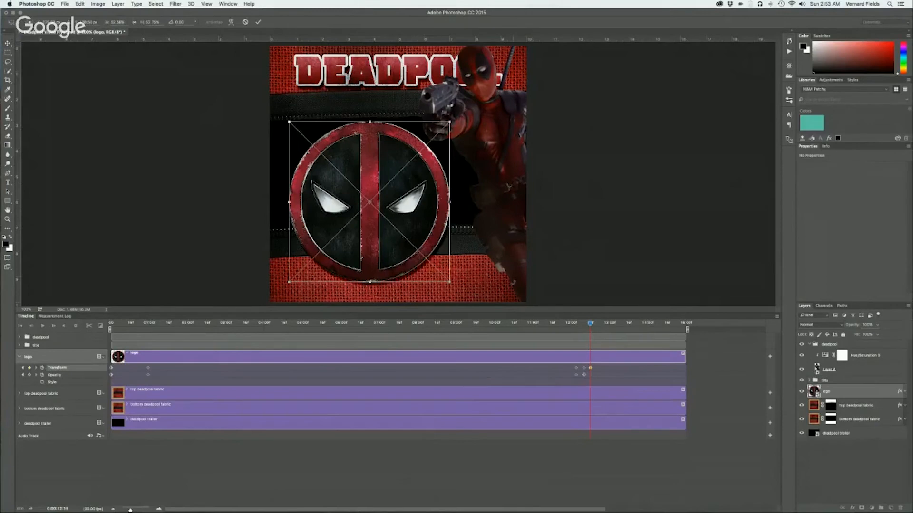
{"action": "key", "text": "Return"}
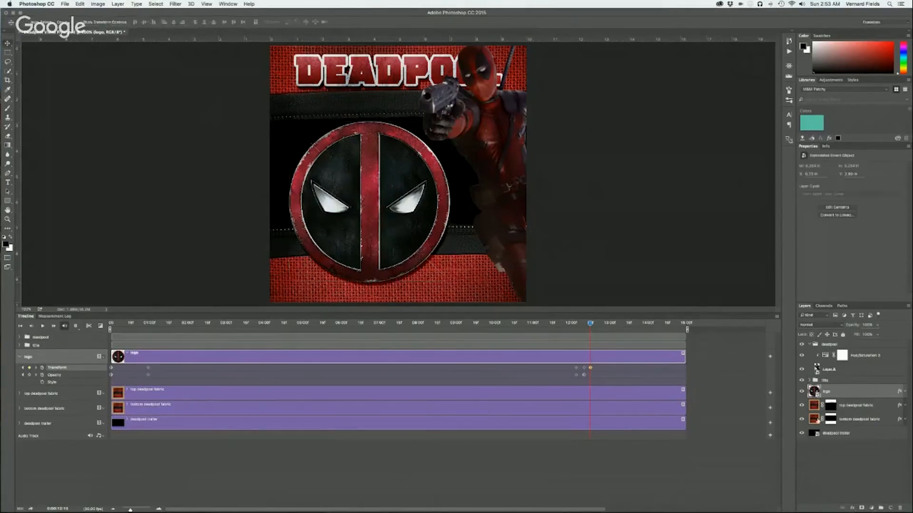
Move the logo's last Transform keyframe to 13:29 and the one before it to 13:13, and scrub through the logo animation
{"action": "left_click_drag", "start_coordinate": [591, 367], "coordinate": [614, 367]}
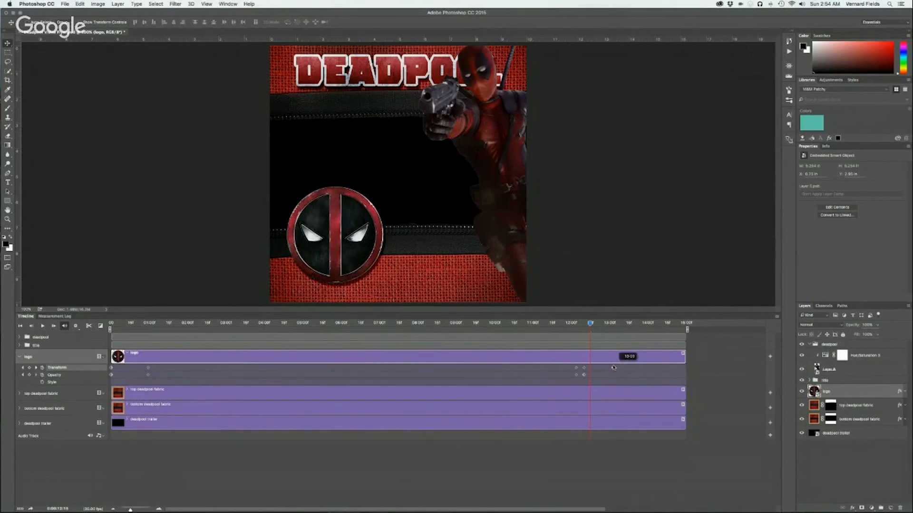
{"action": "left_click_drag", "start_coordinate": [590, 323], "coordinate": [626, 324]}
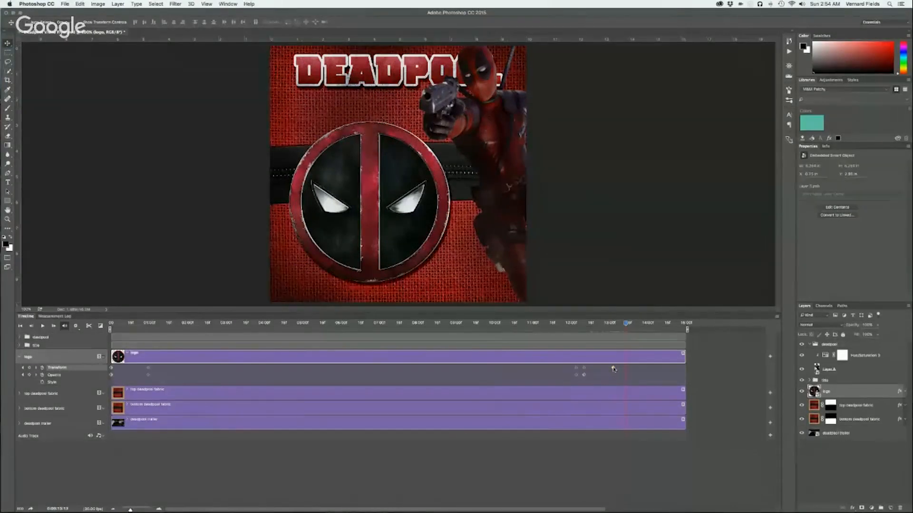
{"action": "left_click_drag", "start_coordinate": [613, 369], "coordinate": [646, 367]}
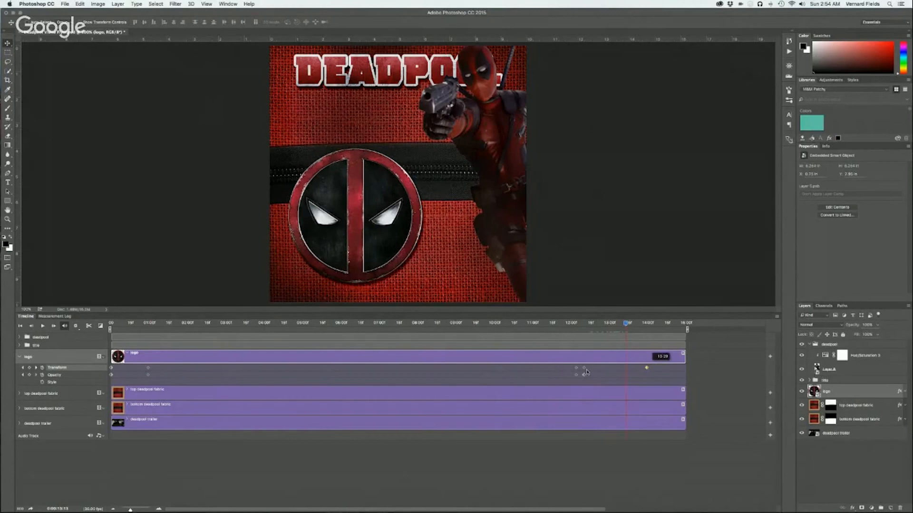
{"action": "left_click_drag", "start_coordinate": [584, 368], "coordinate": [625, 367]}
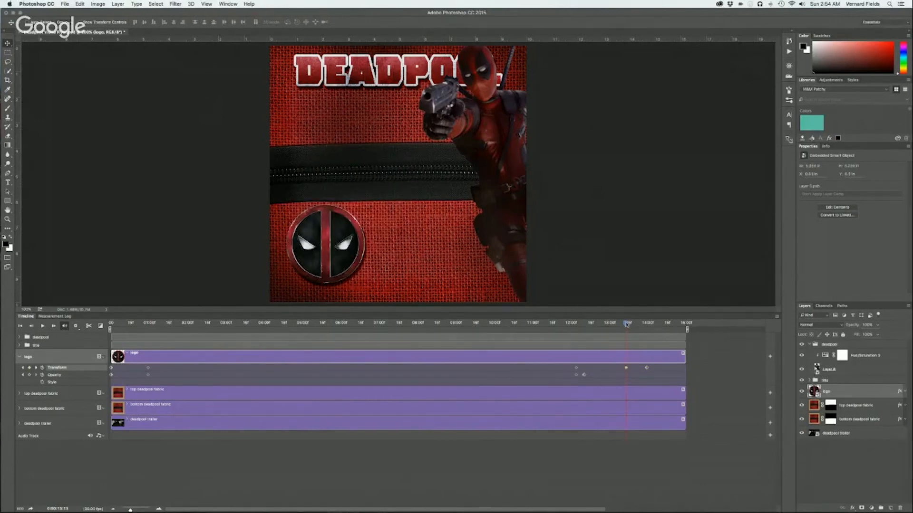
{"action": "left_click", "coordinate": [553, 324]}
{"action": "left_click_drag", "start_coordinate": [556, 330], "coordinate": [654, 338]}
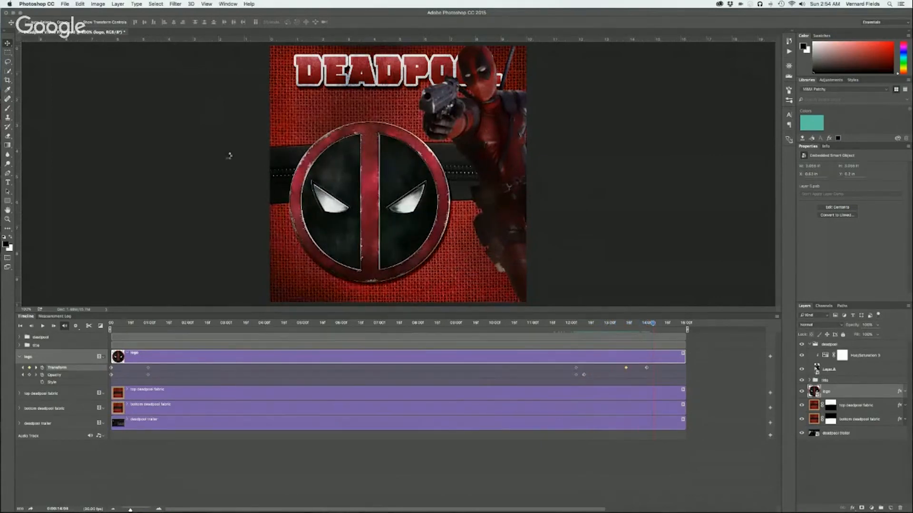
Try to render the video to the Desktop as Deadpool Video Flyer.mp4 in H.264 at High Quality
{"action": "left_click", "coordinate": [65, 3]}
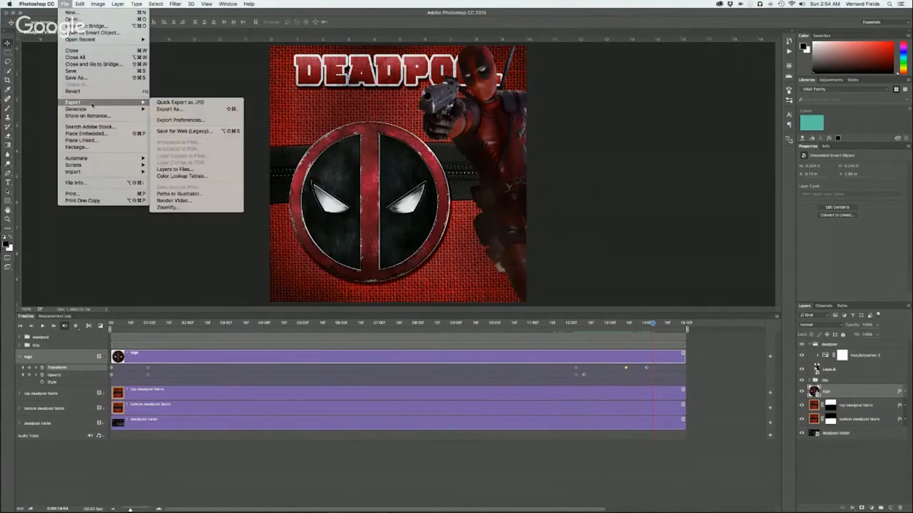
{"action": "mouse_move", "coordinate": [84, 103]}
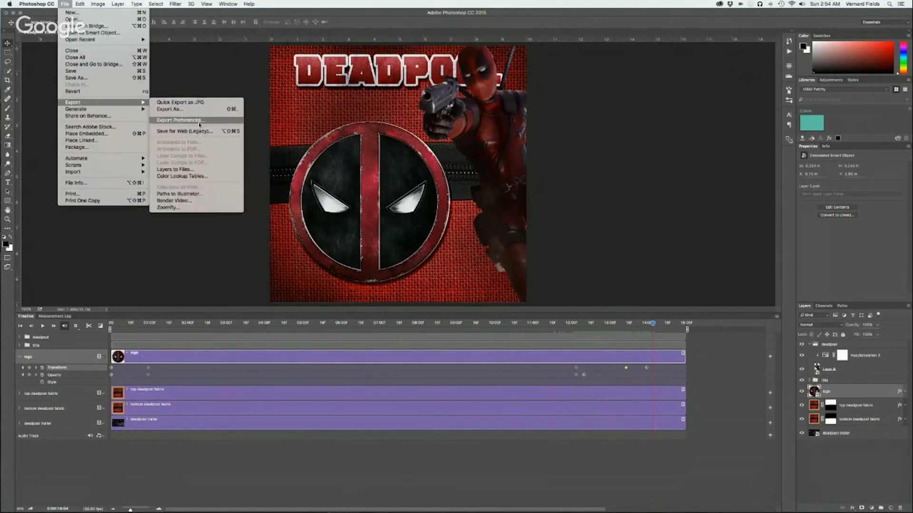
{"action": "left_click", "coordinate": [183, 201]}
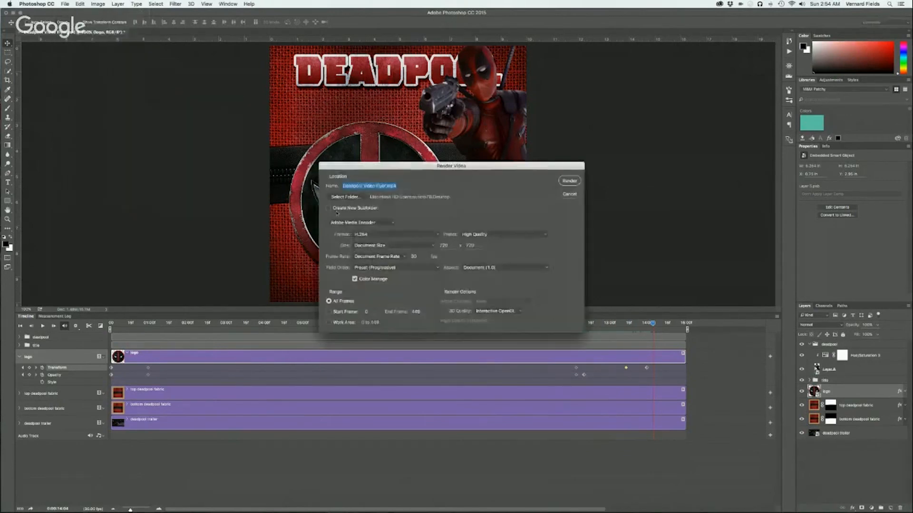
{"action": "left_click", "coordinate": [568, 183]}
{"action": "left_click", "coordinate": [513, 166]}
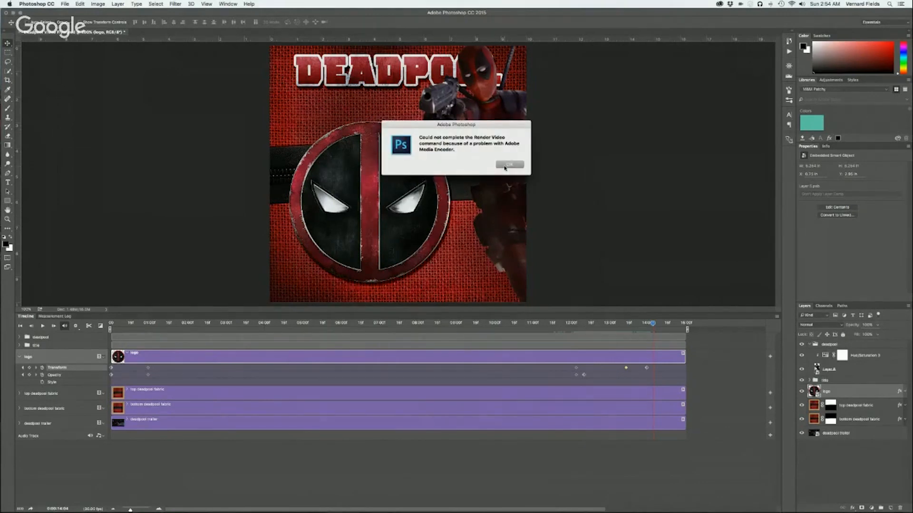
{"action": "left_click", "coordinate": [509, 165]}
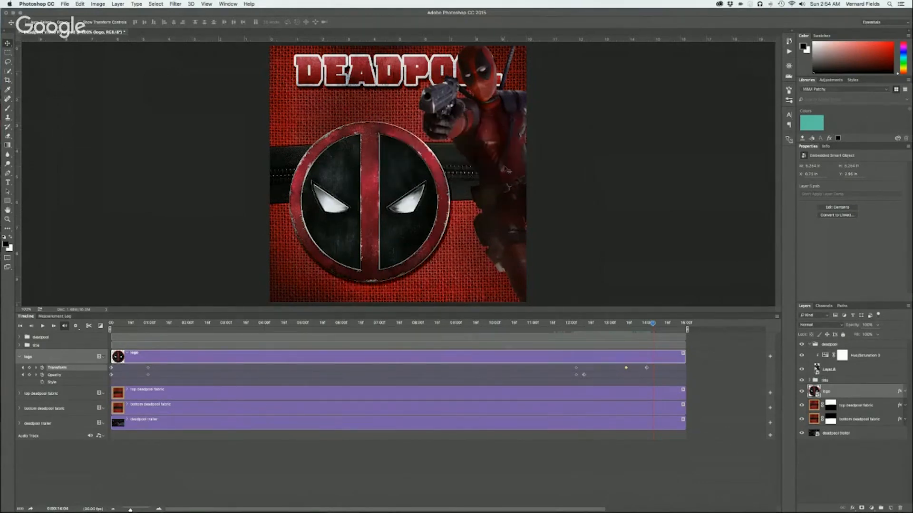
Render the video to the Desktop under the new name Deadpool Video Flyer 2.mp4, using H.264 at High Quality and document size
{"action": "left_click", "coordinate": [65, 4]}
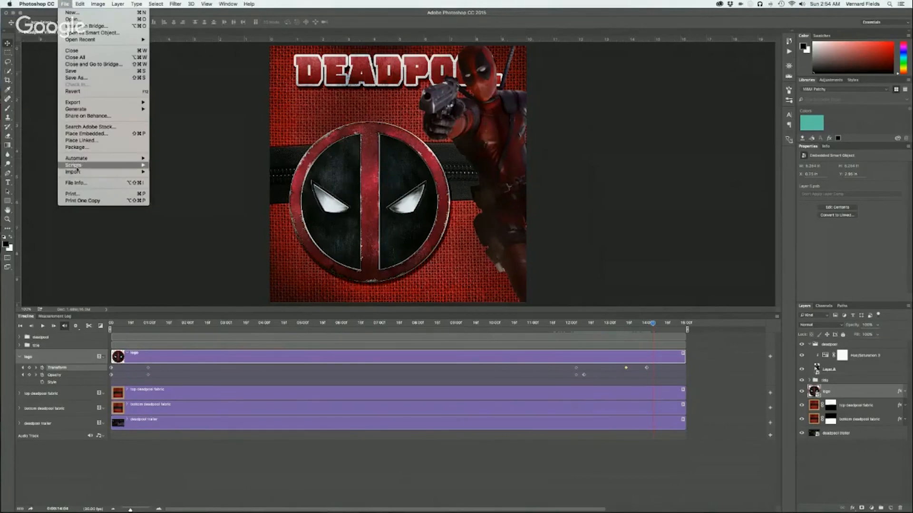
{"action": "mouse_move", "coordinate": [137, 112]}
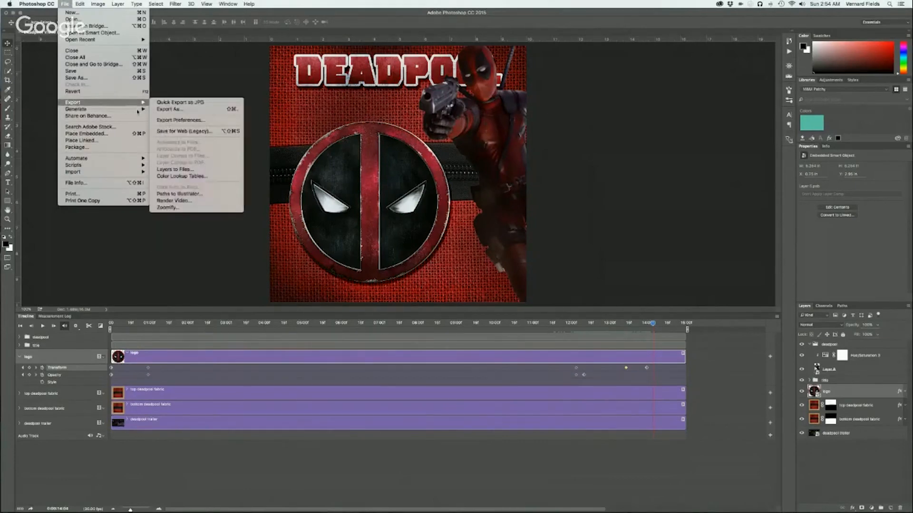
{"action": "left_click", "coordinate": [180, 202]}
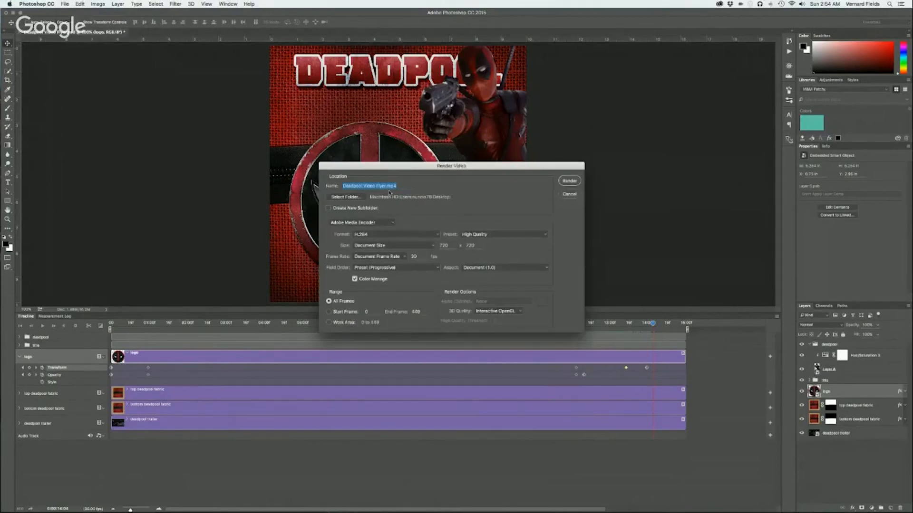
{"action": "left_click", "coordinate": [387, 186]}
{"action": "left_click", "coordinate": [574, 183]}
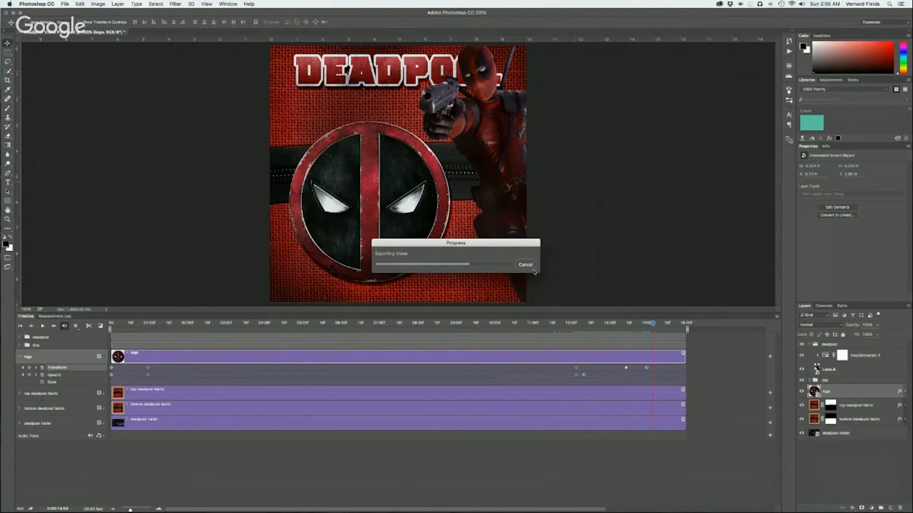
Switch to Finder, play Deadpool Video Flyer 2.mp4 from the Desktop folder in a preview, and return to Photoshop after closing it
{"action": "key", "text": "super+Tab"}
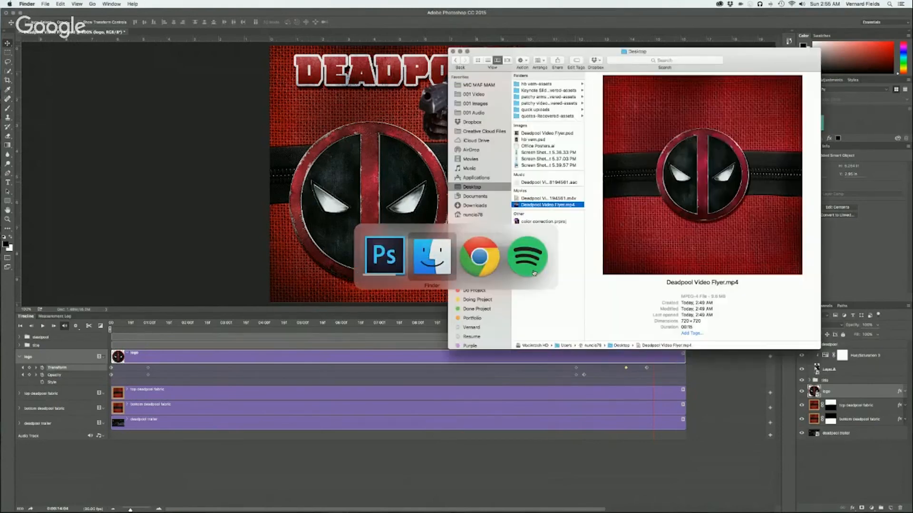
{"action": "key", "text": "alt+super+h"}
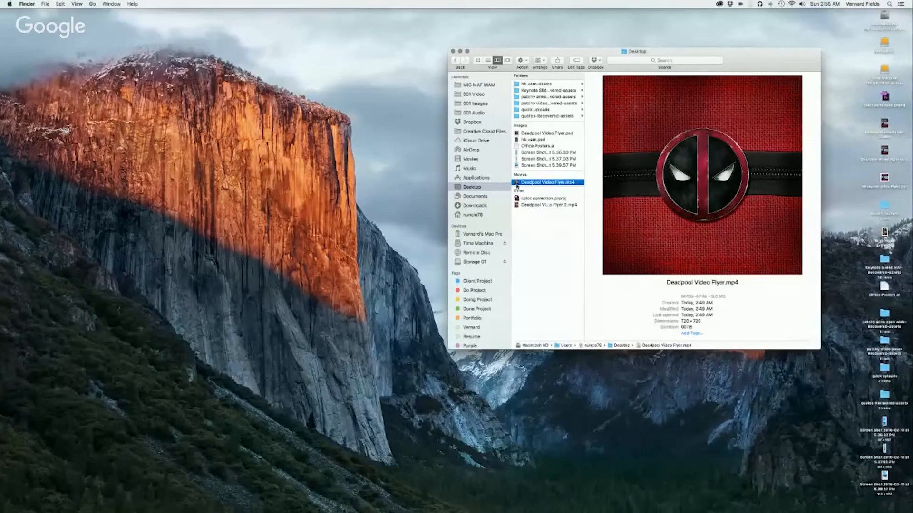
{"action": "left_click", "coordinate": [518, 205]}
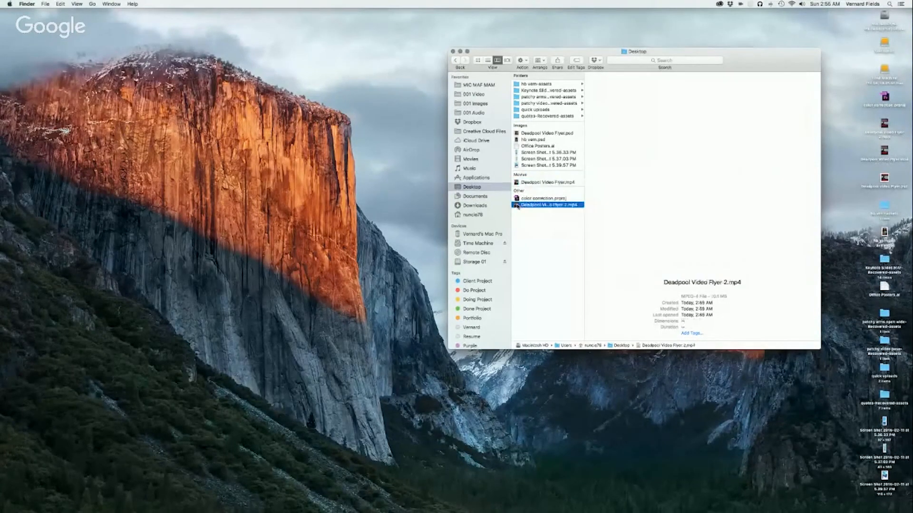
{"action": "key", "text": "space"}
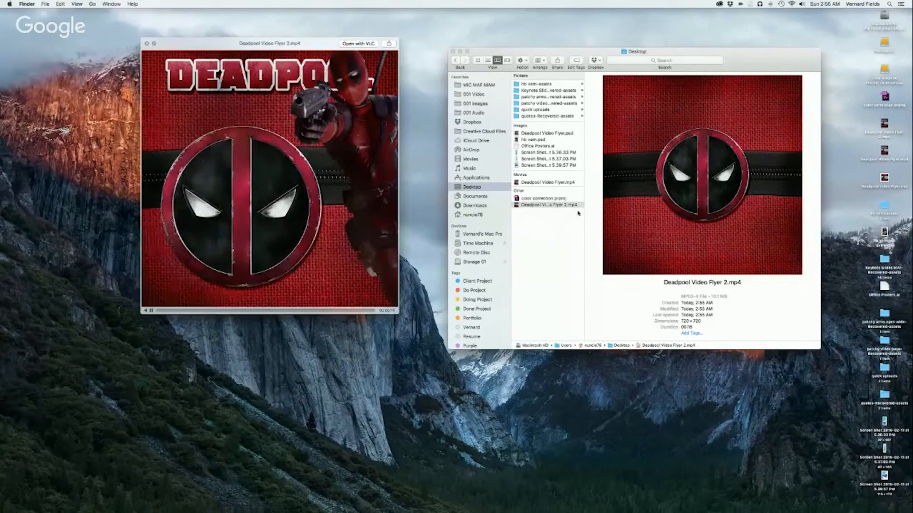
{"action": "left_click", "coordinate": [147, 44]}
{"action": "key", "text": "super+Tab"}
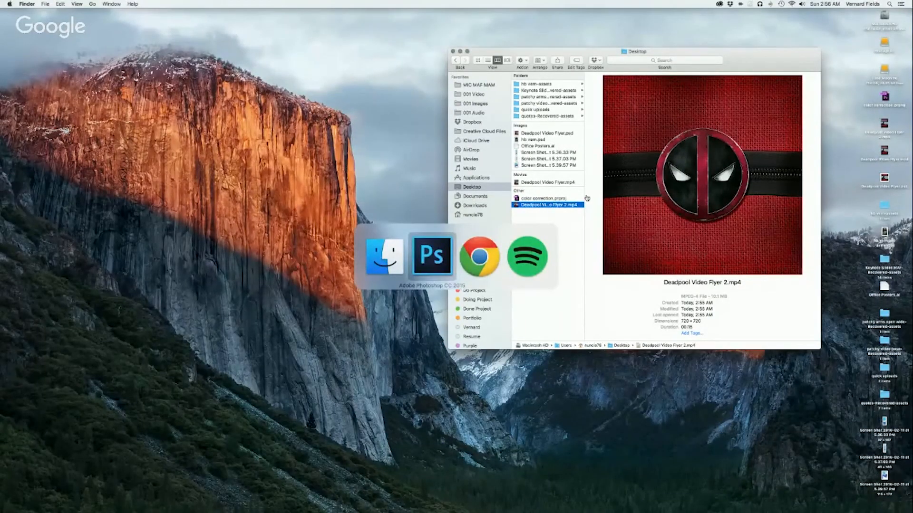
{"action": "key", "text": "super+Tab"}
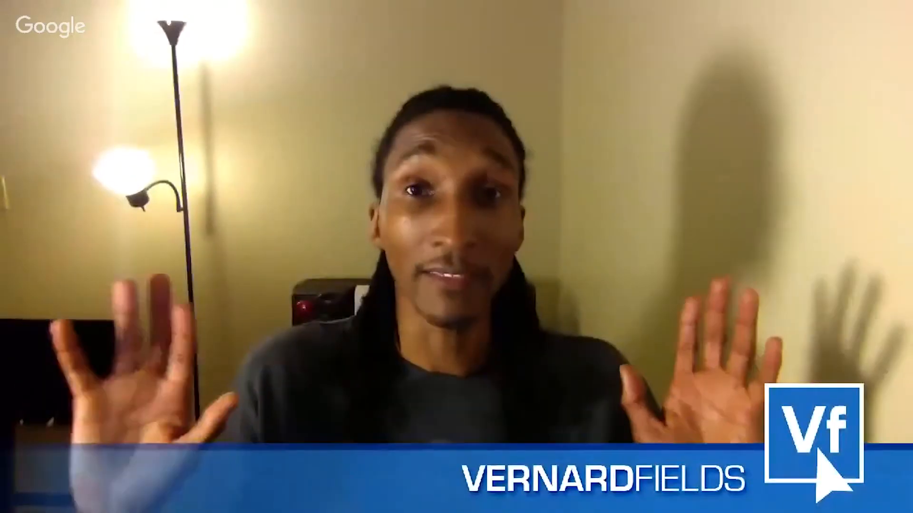